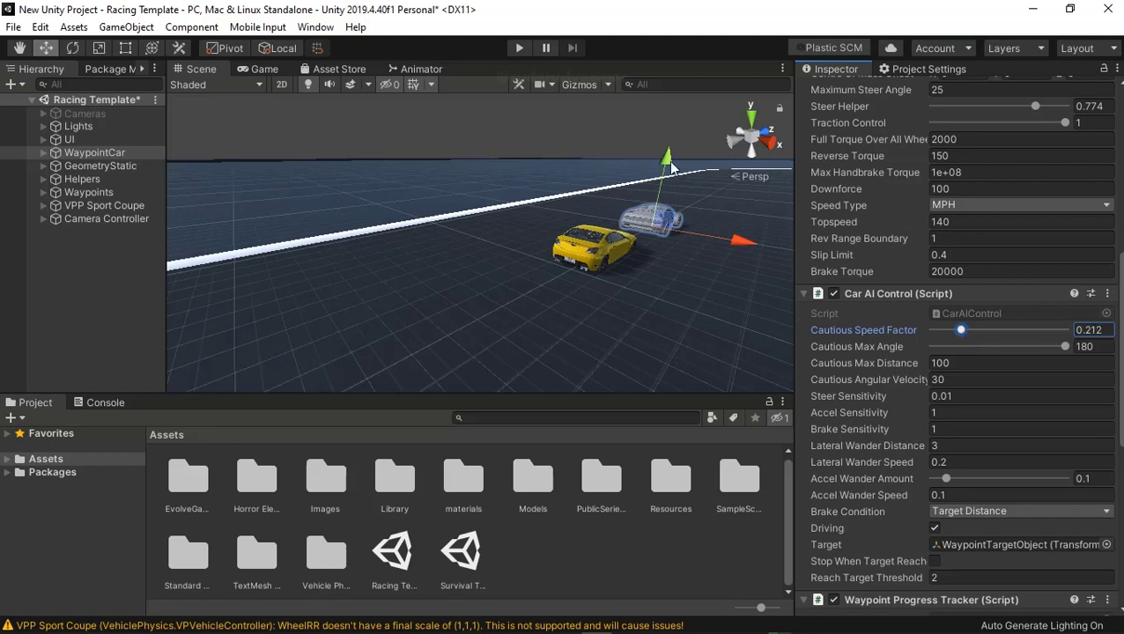
# Step: Start Play mode and drive the yellow coupe down the straight and through the right-hand bends
pyautogui.click(519, 49)
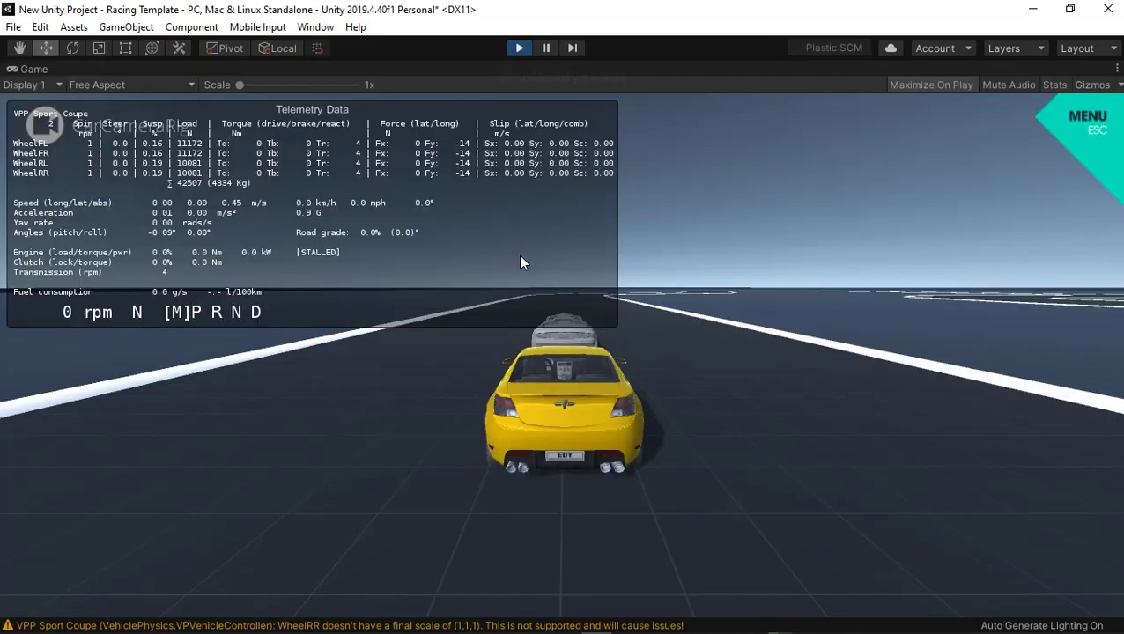
pyautogui.press('Up')
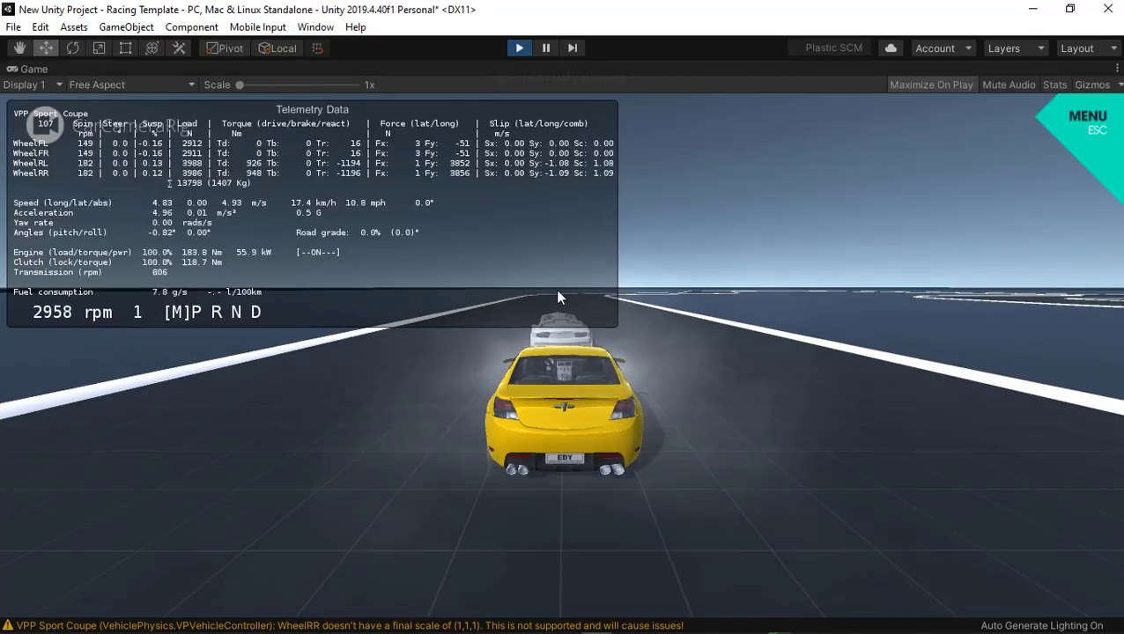
pyautogui.press('Up')
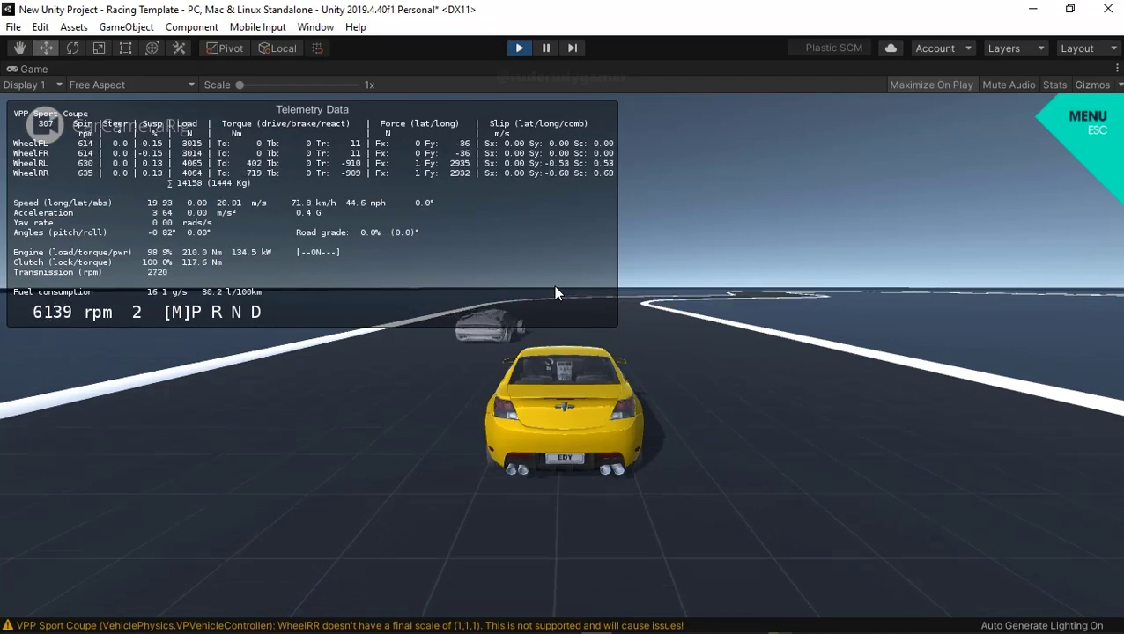
pyautogui.press('Right')
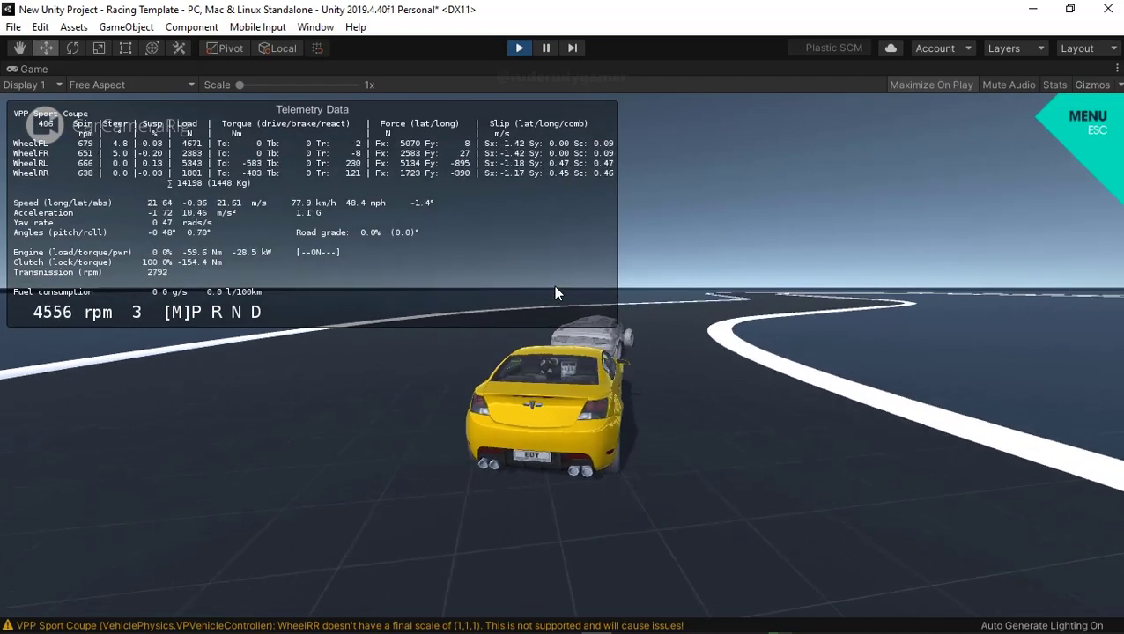
pyautogui.press('Up')
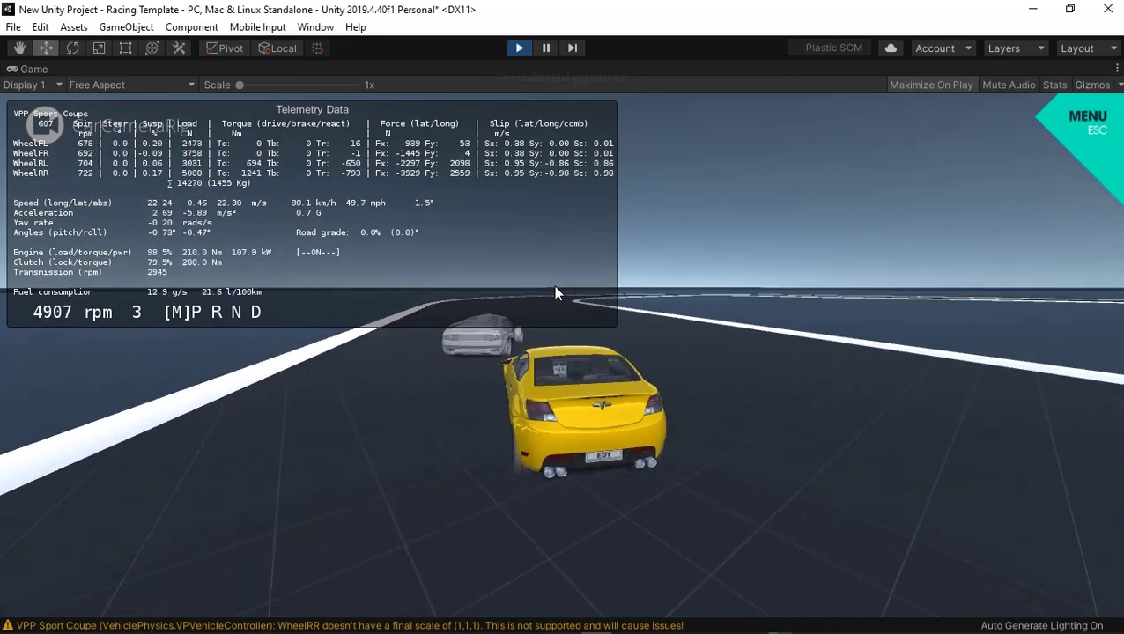
pyautogui.press('Right')
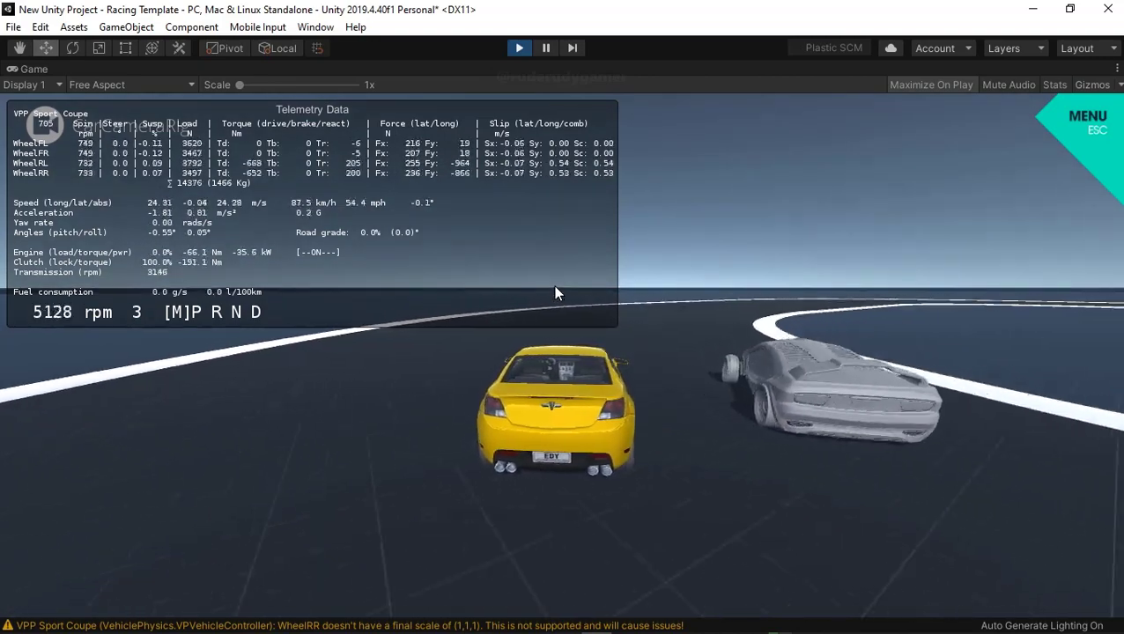
pyautogui.press('Up')
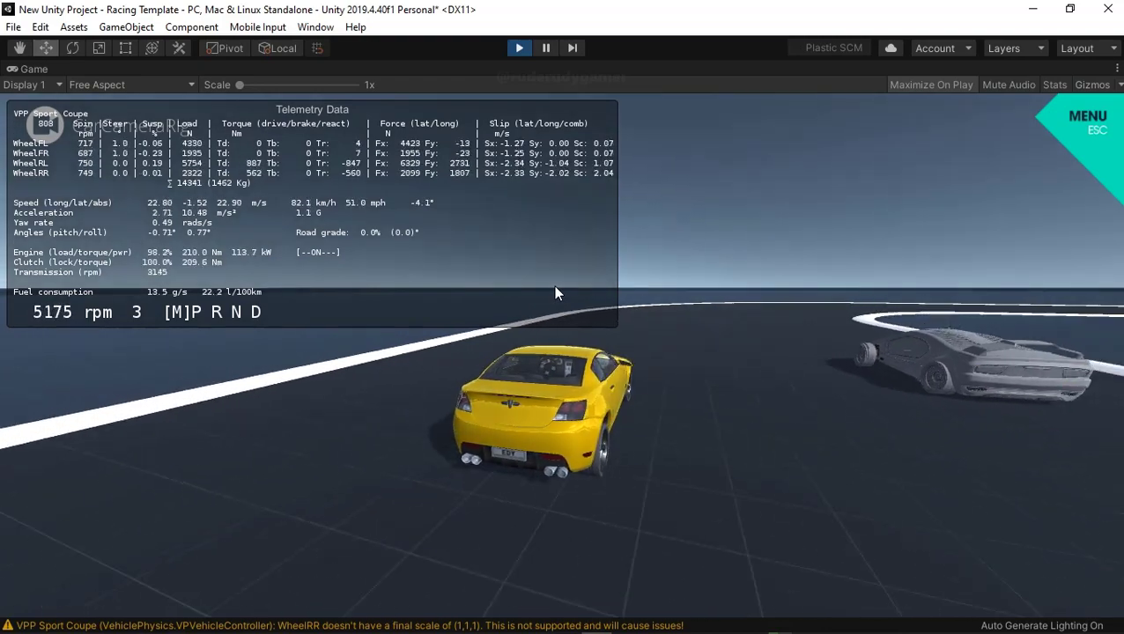
pyautogui.press('Right')
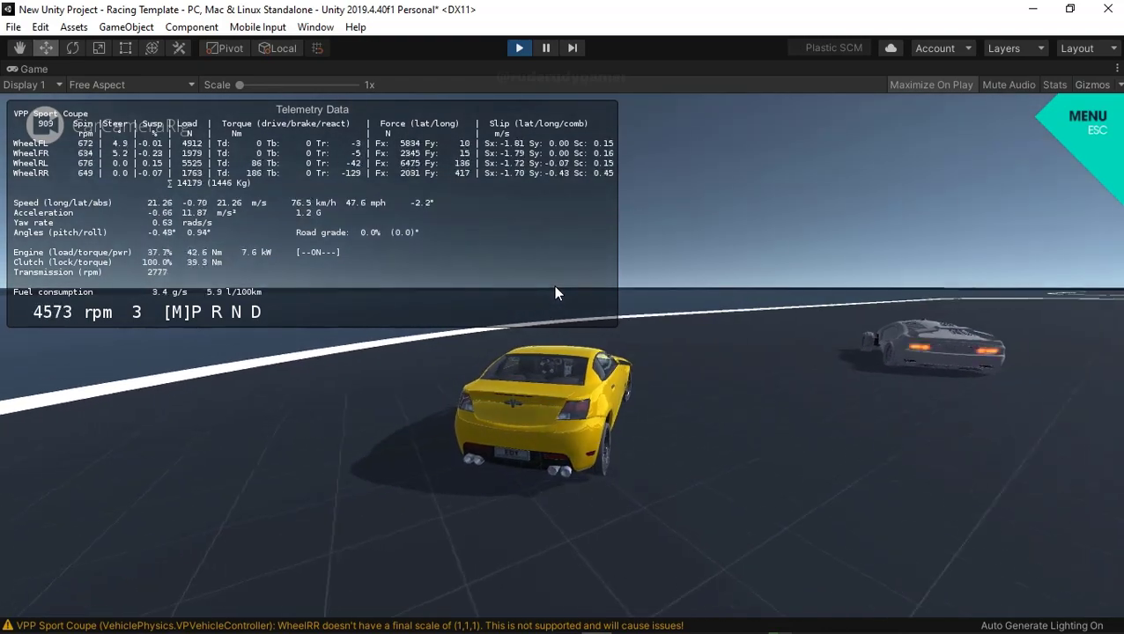
pyautogui.press('Up')
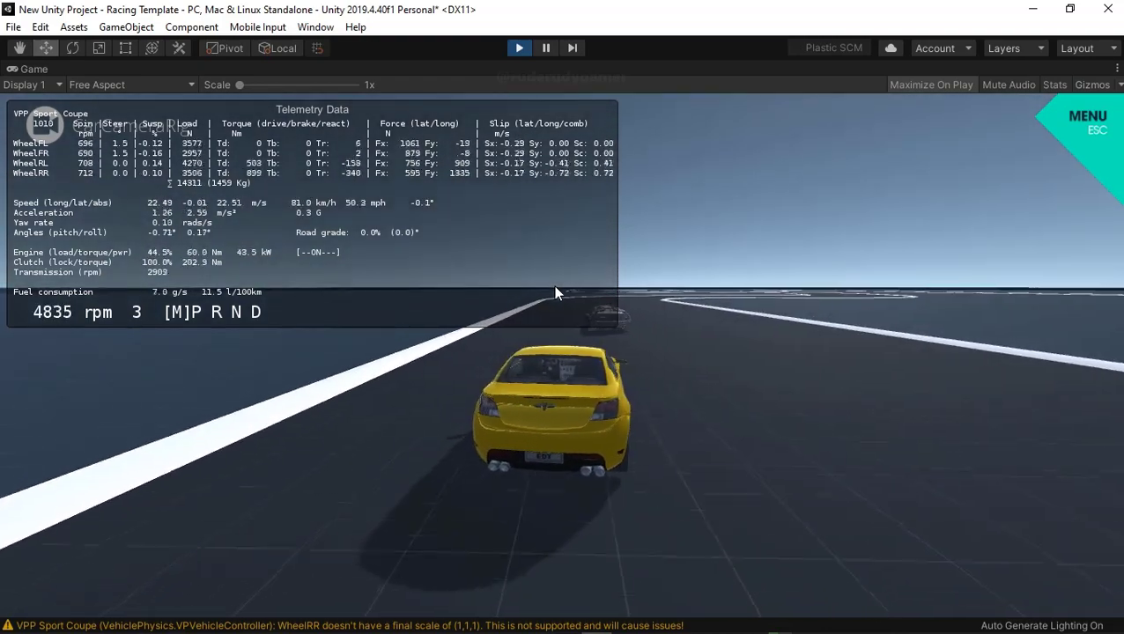
pyautogui.press('Right')
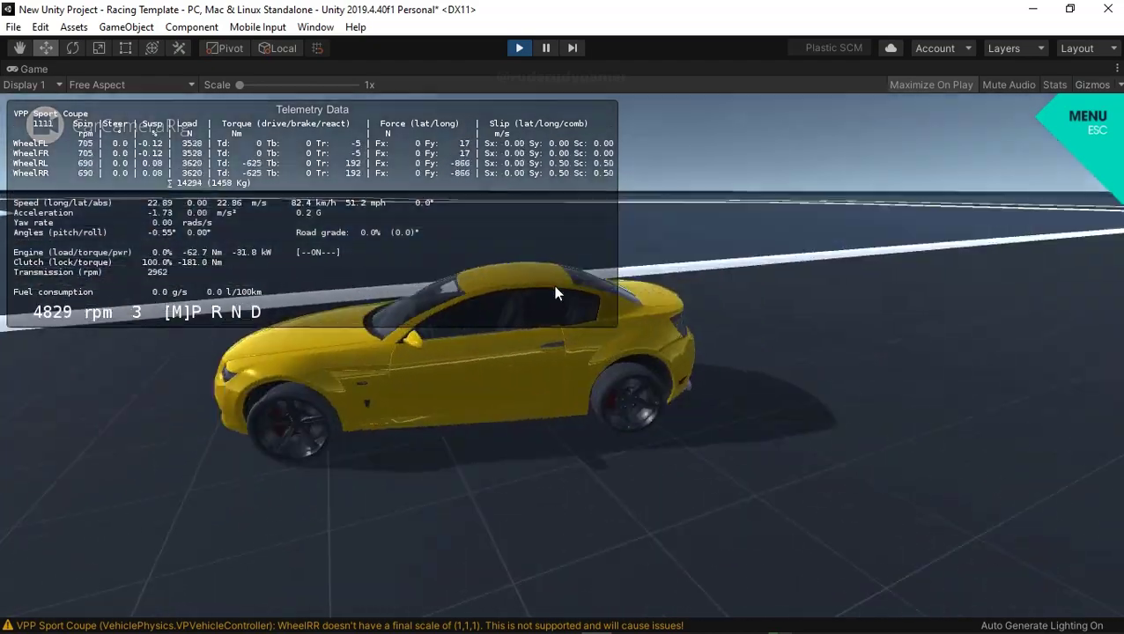
pyautogui.press('Up')
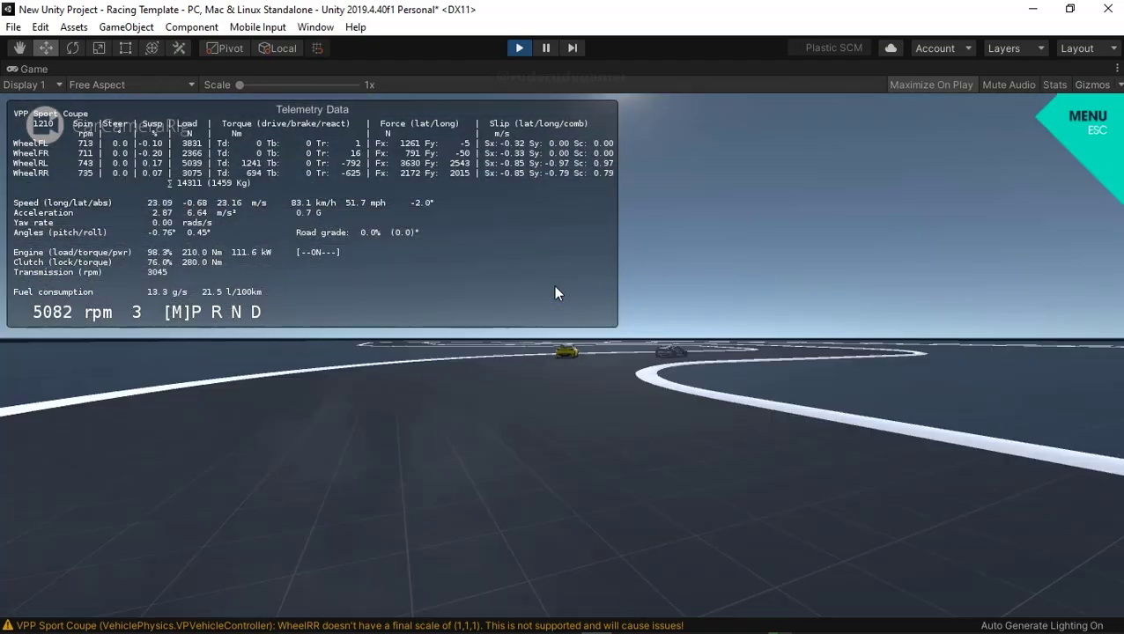
# Step: Cycle the game cameras with C, brake the coupe to a stop, and orbit the camera around it
pyautogui.press('c')
pyautogui.press('c')
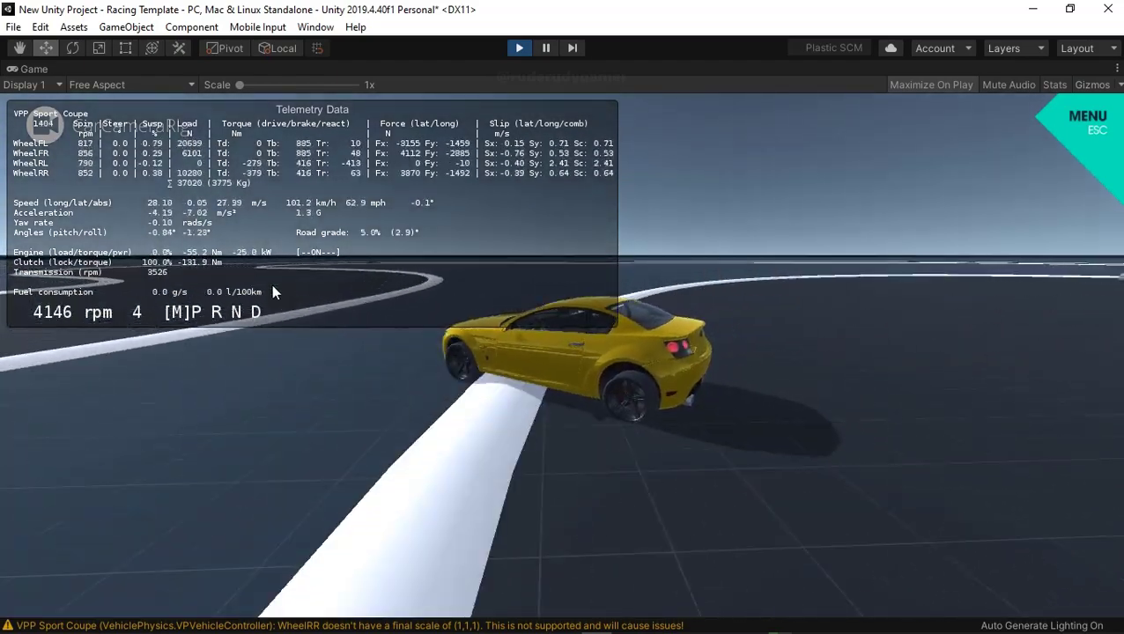
pyautogui.press('Down')
pyautogui.press('c')
pyautogui.press('Left')
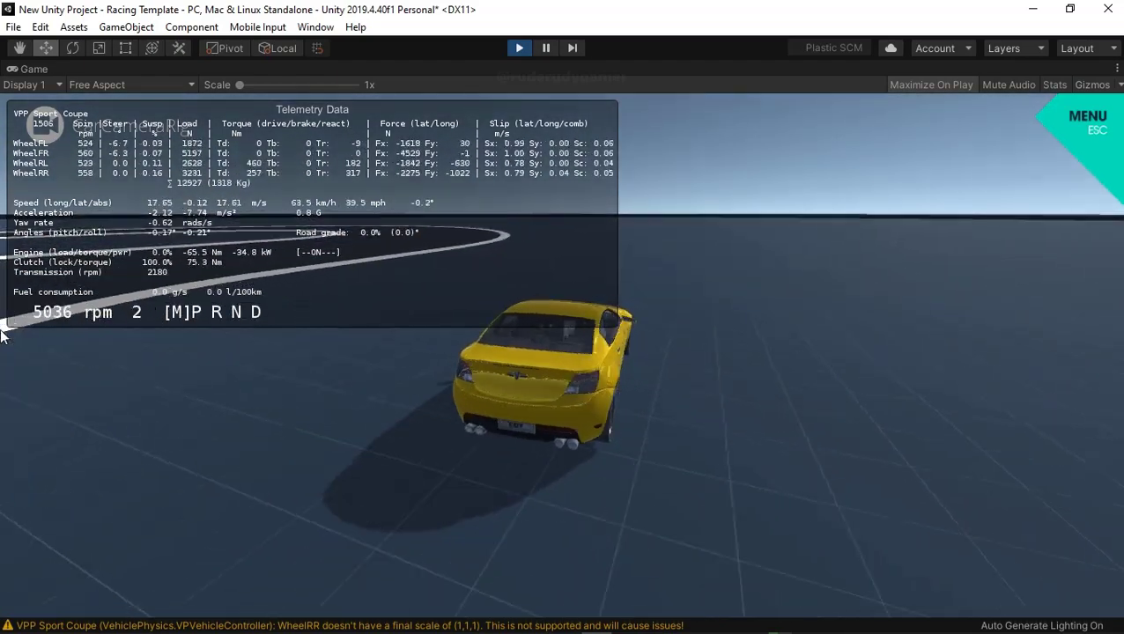
pyautogui.press('Down')
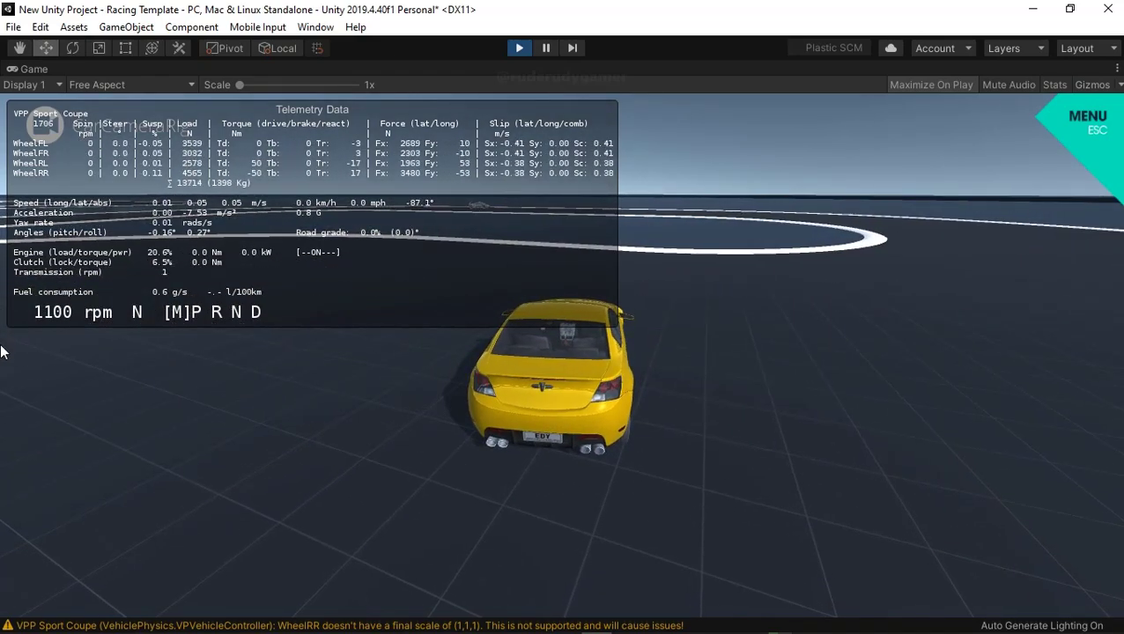
pyautogui.moveTo(13, 350); pyautogui.dragTo(265, 372)
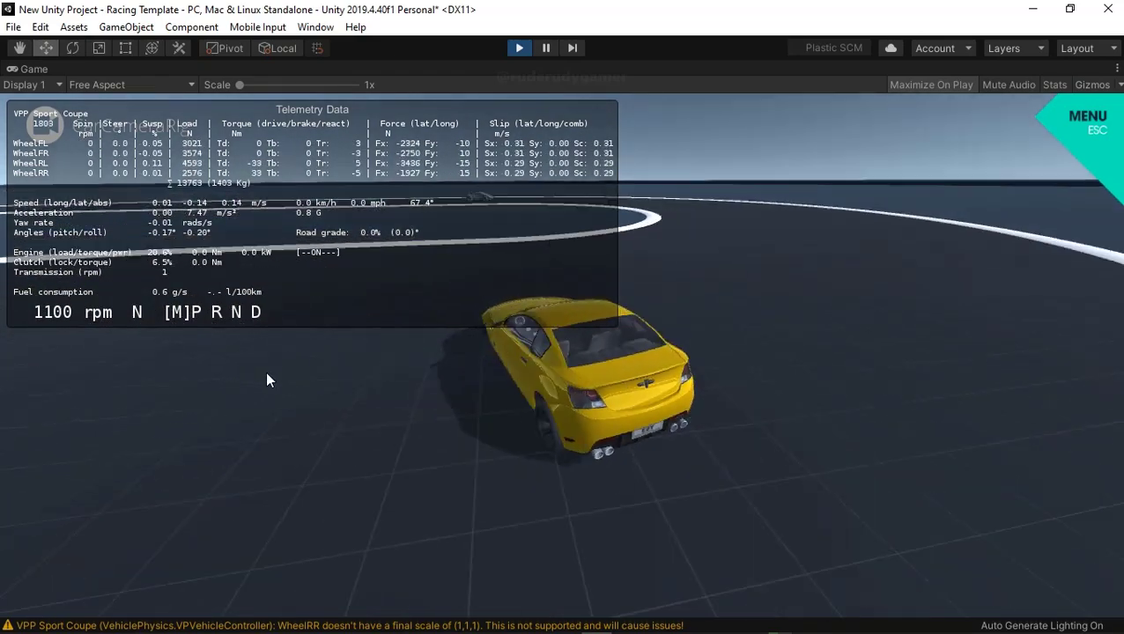
# Step: Drive off again, turning right then left at full throttle, and bring up the menu with Esc
pyautogui.press('Up')
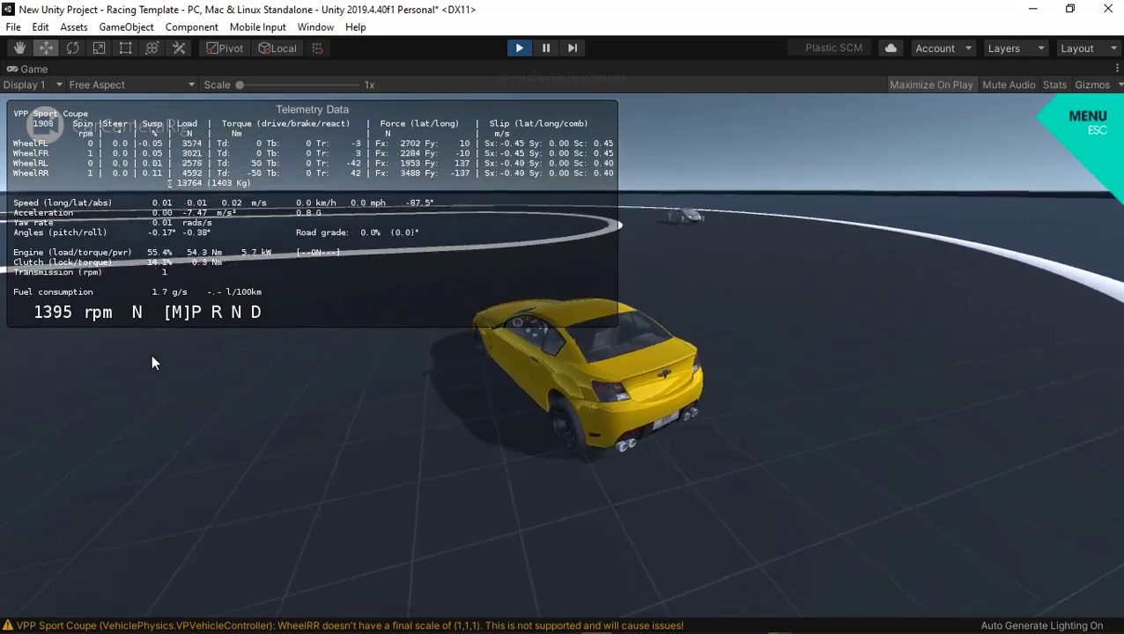
pyautogui.press('Down')
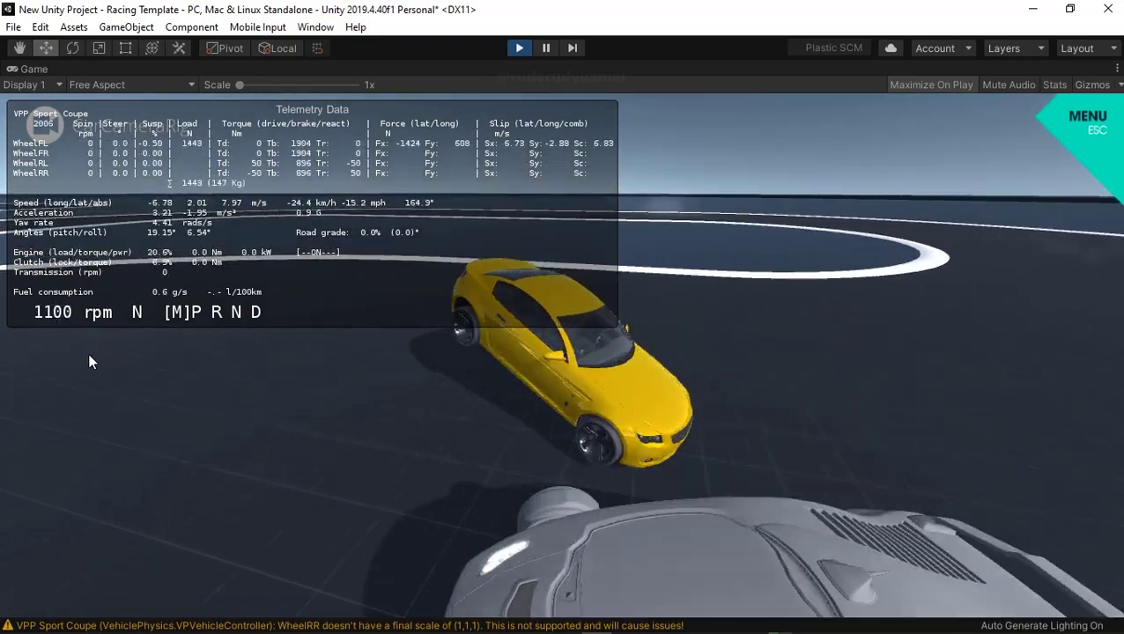
pyautogui.press('Up')
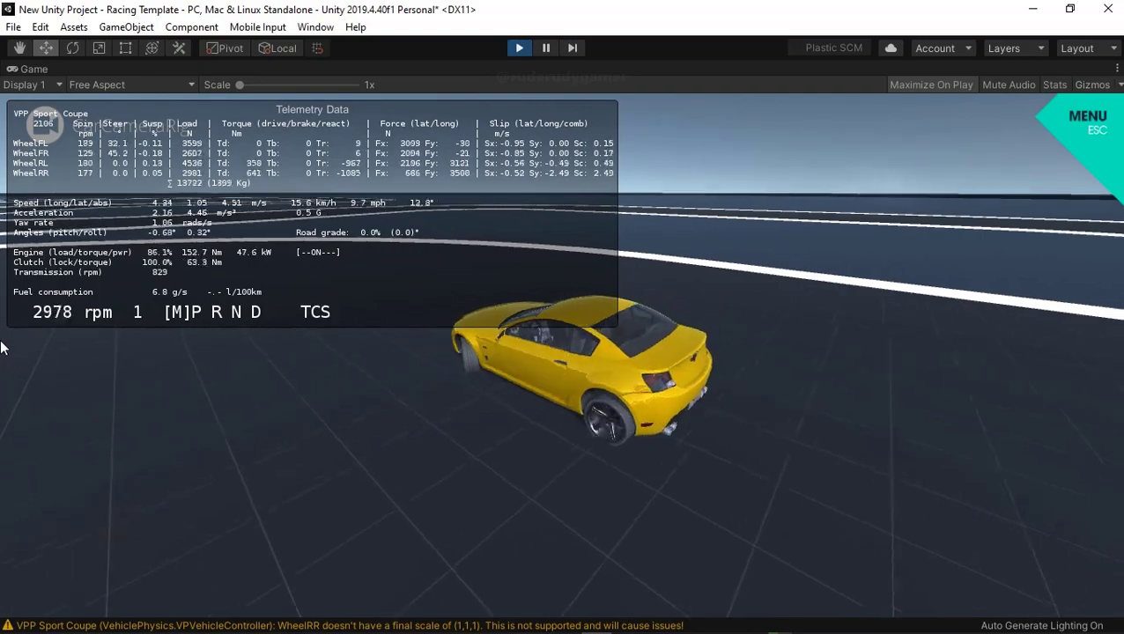
pyautogui.press('Right')
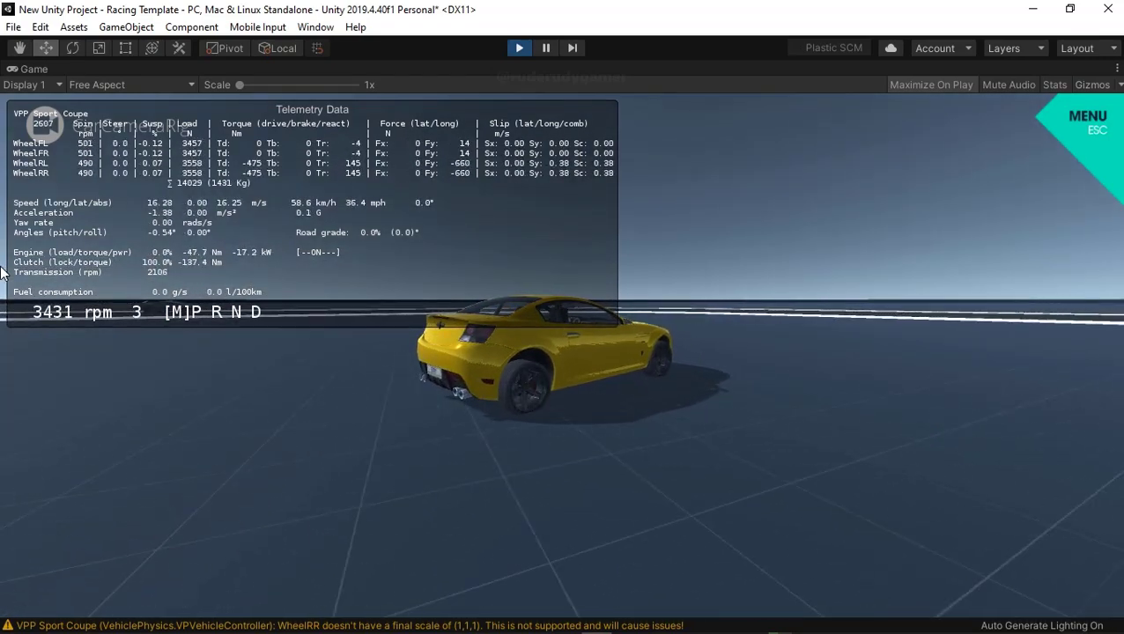
pyautogui.press('Right')
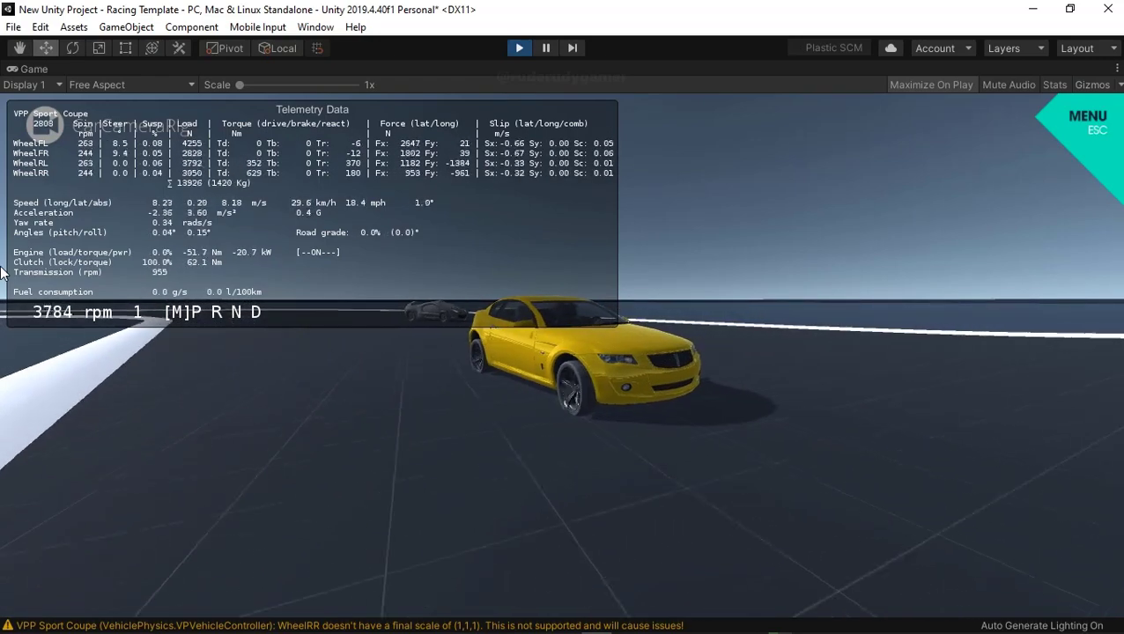
pyautogui.press('Up')
pyautogui.press('Left')
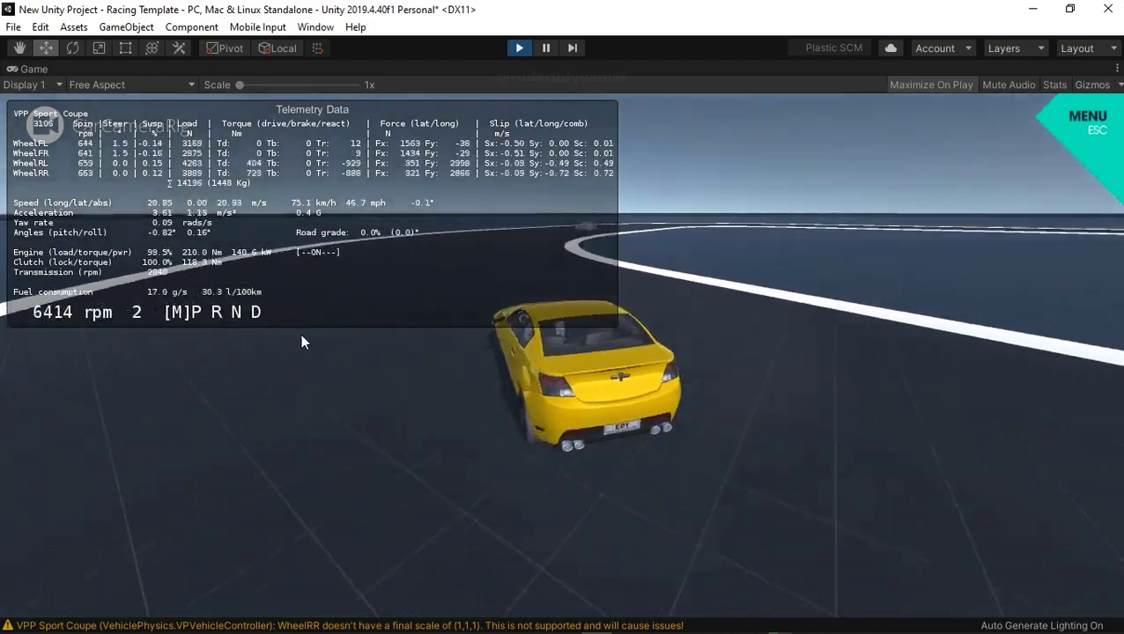
pyautogui.press('Escape')
# Step: Stop Play mode and open Vehicle Physics Pro/Scenes/Sport Coupe Demo, discarding the racing scene's changes
pyautogui.click(520, 47)
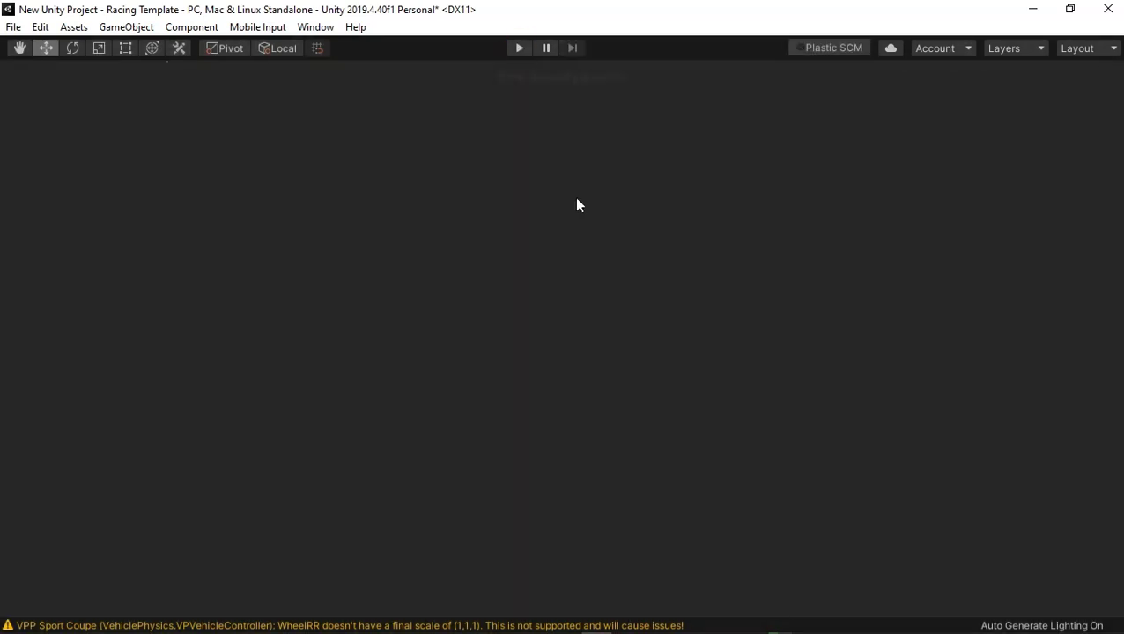
pyautogui.click(578, 547)
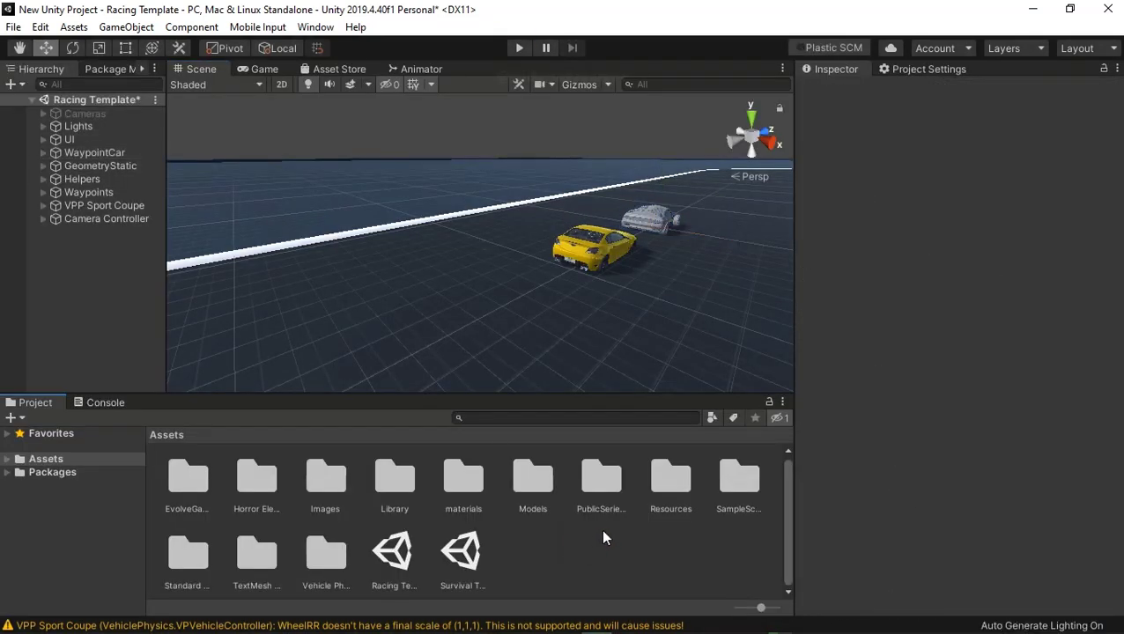
pyautogui.doubleClick(333, 560)
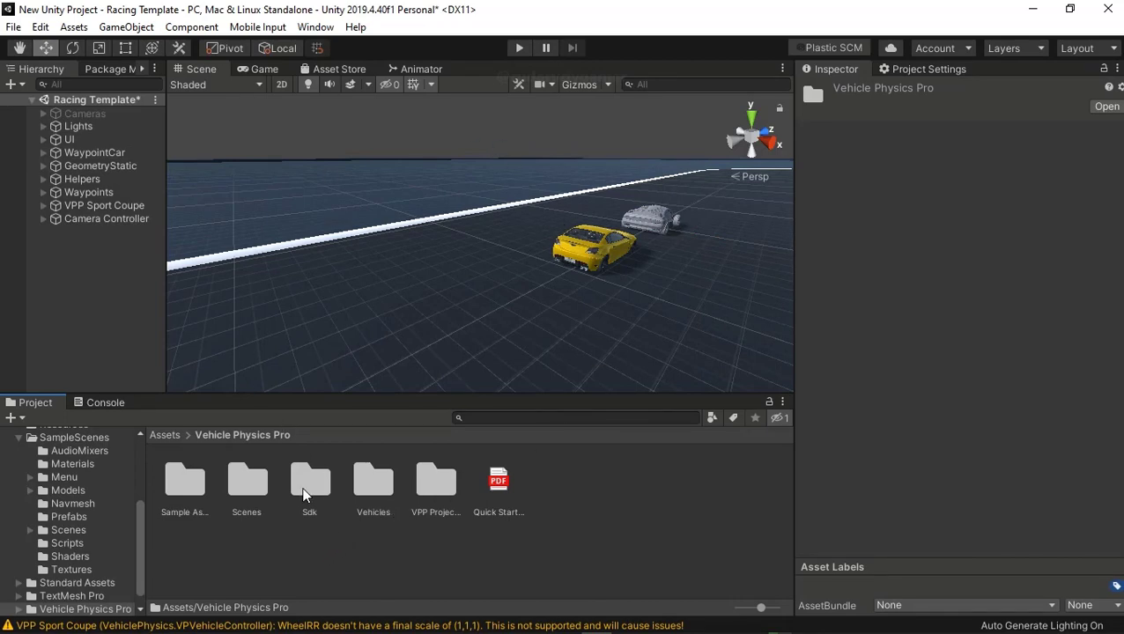
pyautogui.doubleClick(248, 494)
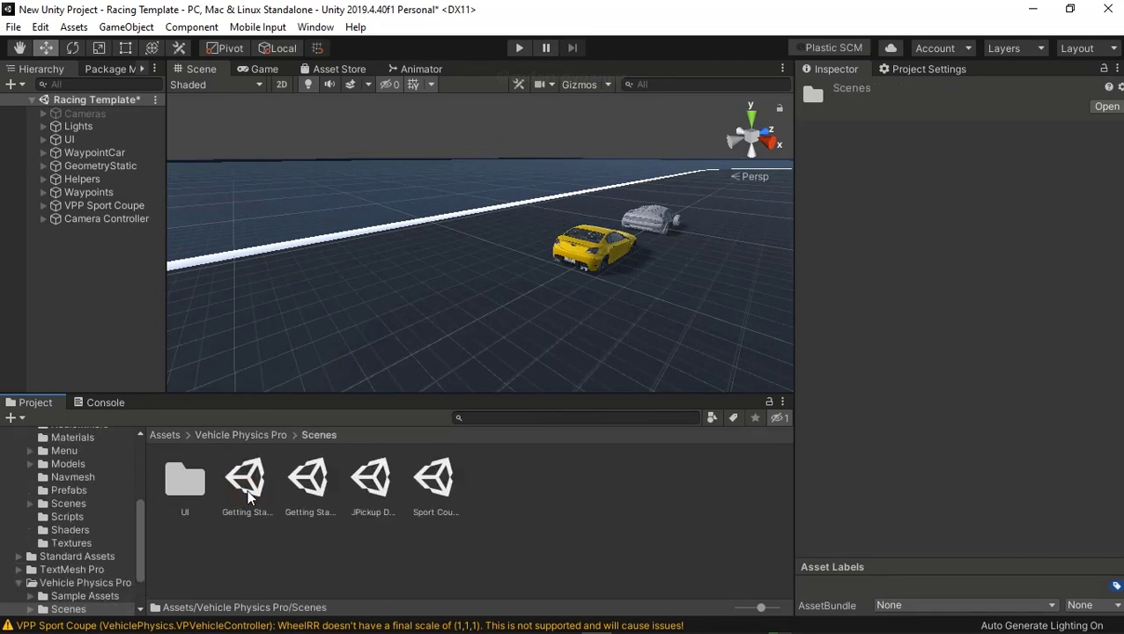
pyautogui.doubleClick(436, 497)
pyautogui.click(629, 363)
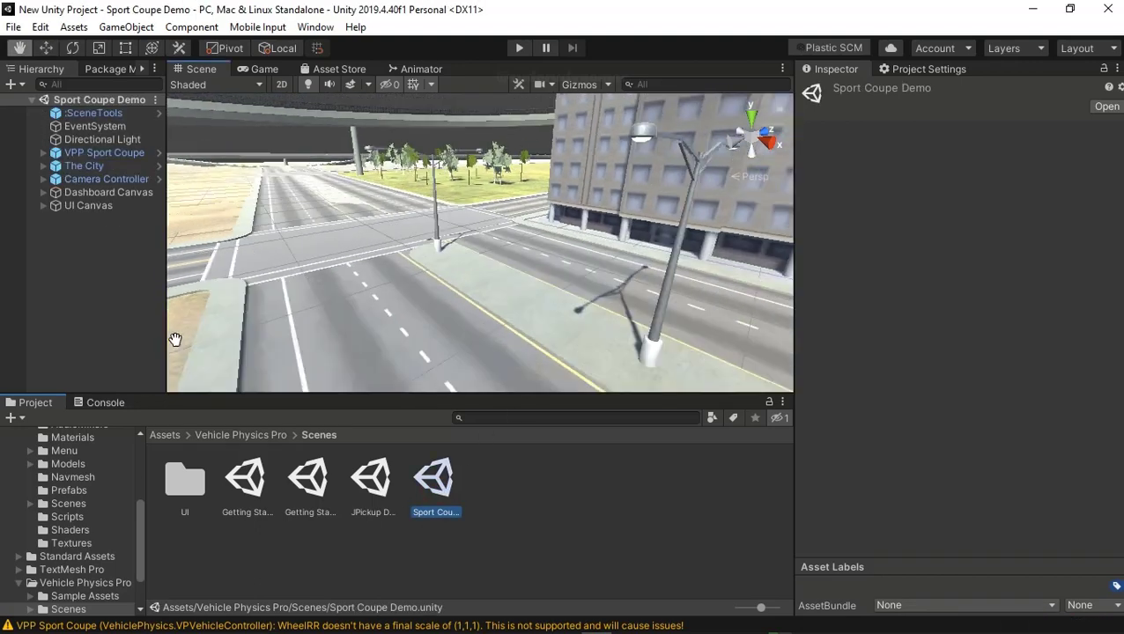
# Step: Frame the VPP Sport Coupe (mass 1403, Vehicle Controller) in the Scene view and orbit around it
pyautogui.moveTo(541, 278)
pyautogui.mouseDown(button='right')
pyautogui.moveTo(462, 308)
pyautogui.moveTo(432, 297)
pyautogui.moveTo(452, 246)
pyautogui.moveTo(175, 213)
pyautogui.mouseUp(button='right')
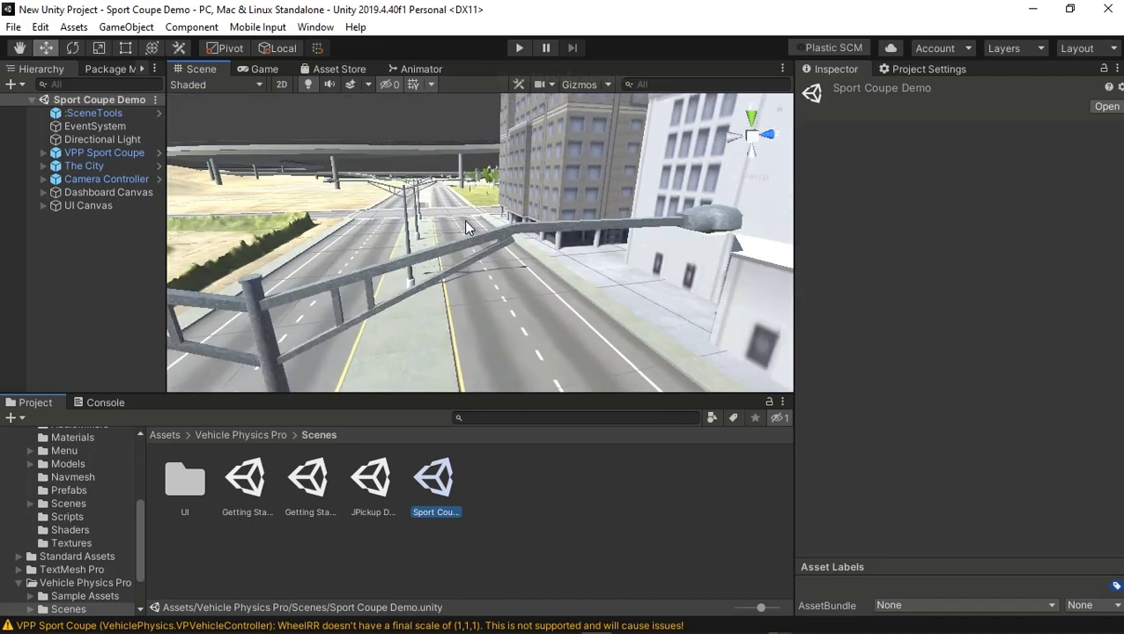
pyautogui.doubleClick(103, 151)
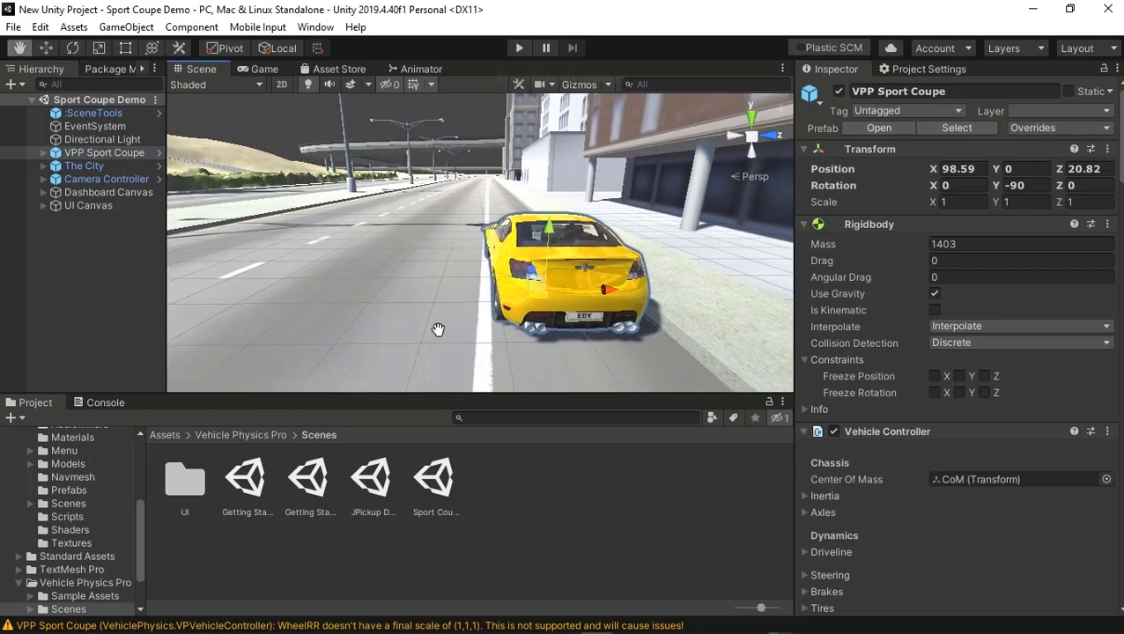
pyautogui.moveTo(491, 362)
pyautogui.mouseDown(button='right')
pyautogui.moveTo(420, 329)
pyautogui.moveTo(372, 329)
pyautogui.moveTo(467, 333)
pyautogui.mouseUp(button='right')
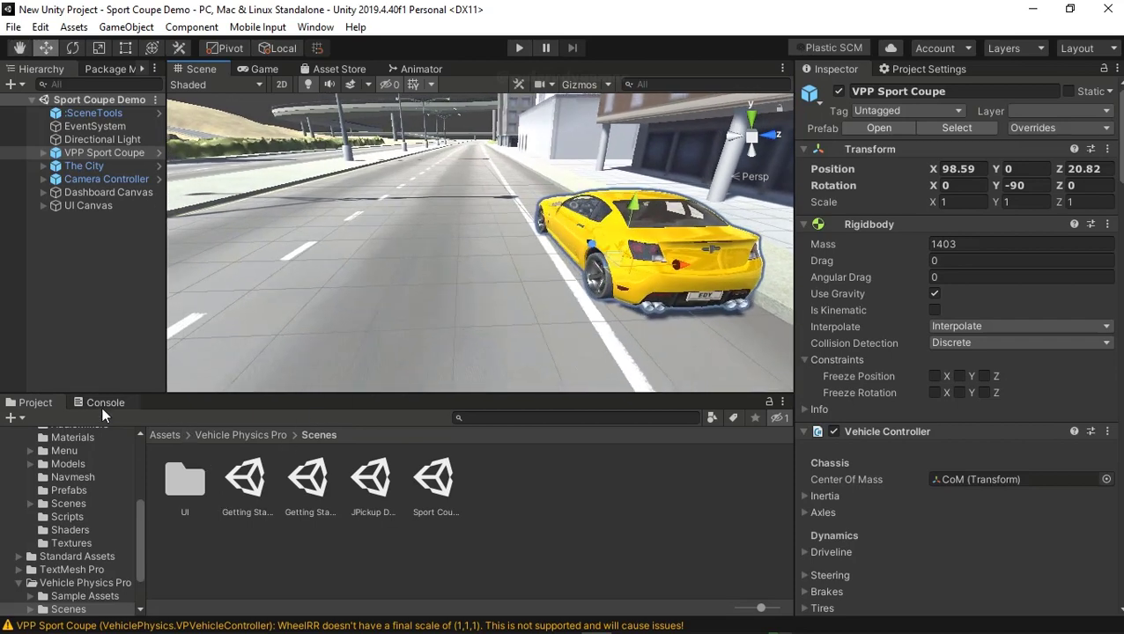
# Step: Drag CarAIWaypointBased.unity from Assets/SampleScenes/Scenes into the Hierarchy to load it additively
pyautogui.click(165, 436)
pyautogui.doubleClick(189, 484)
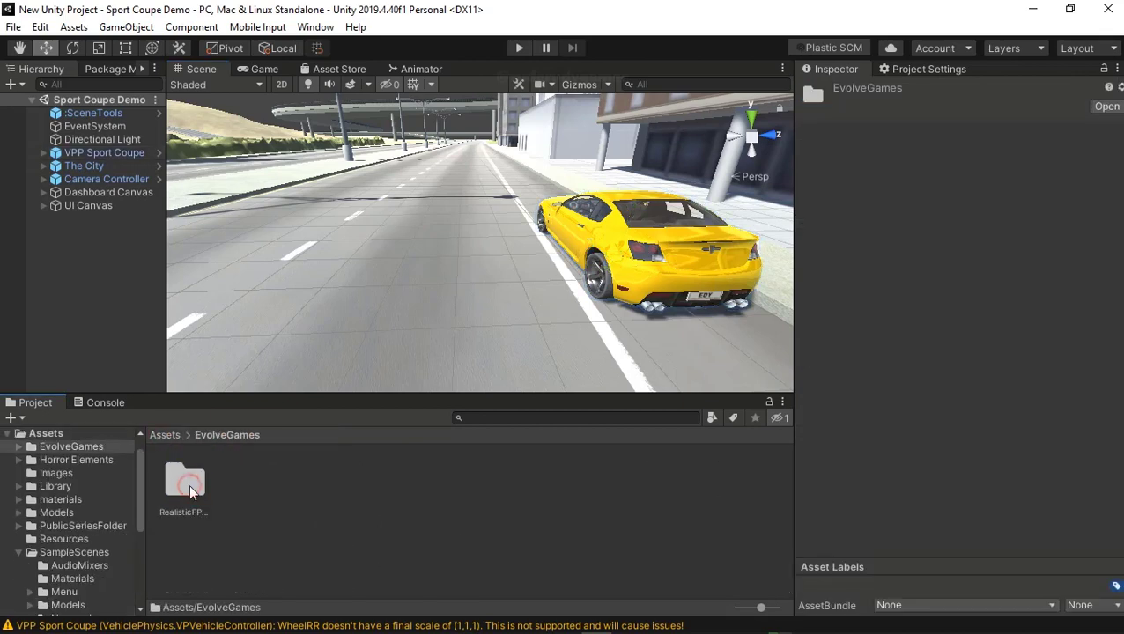
pyautogui.click(164, 435)
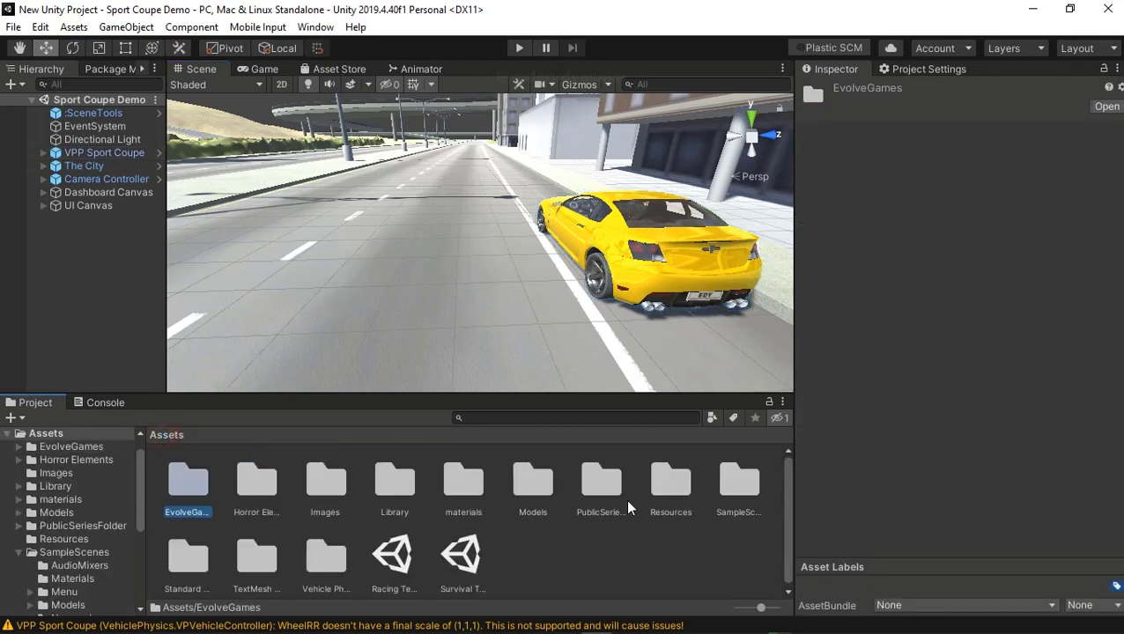
pyautogui.doubleClick(744, 501)
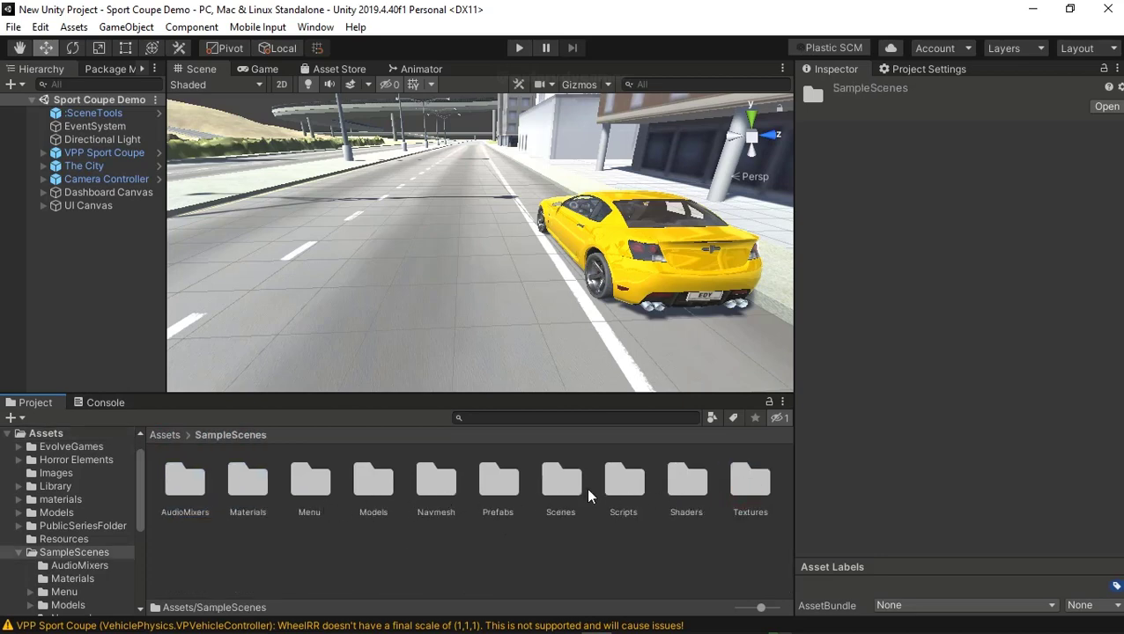
pyautogui.doubleClick(567, 490)
pyautogui.click(663, 476)
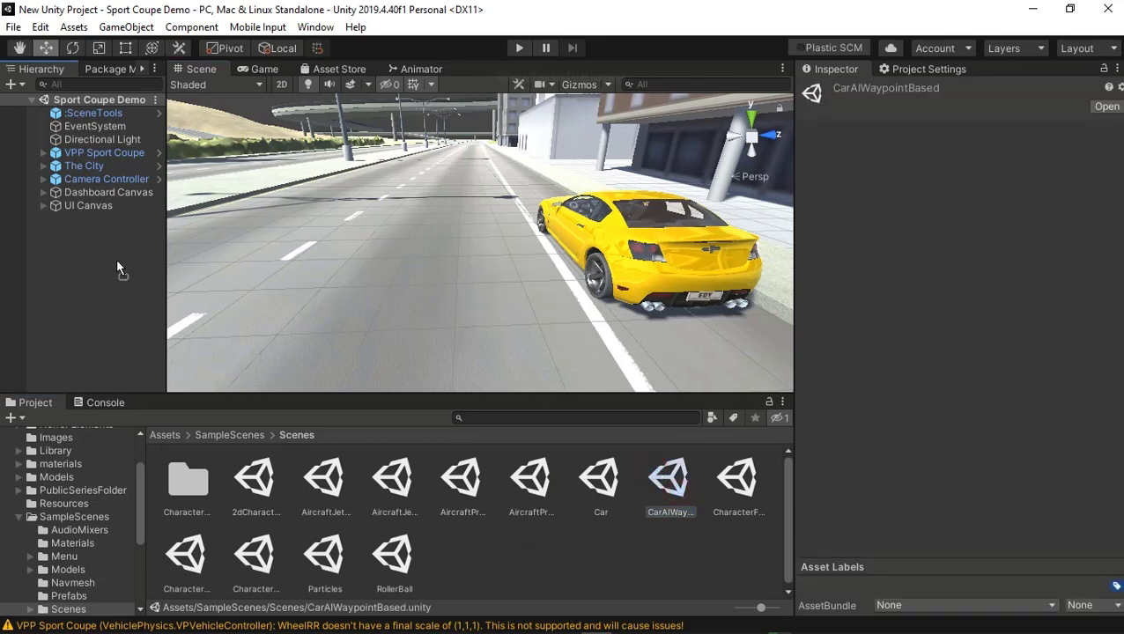
pyautogui.moveTo(95, 256); pyautogui.dragTo(93, 256)
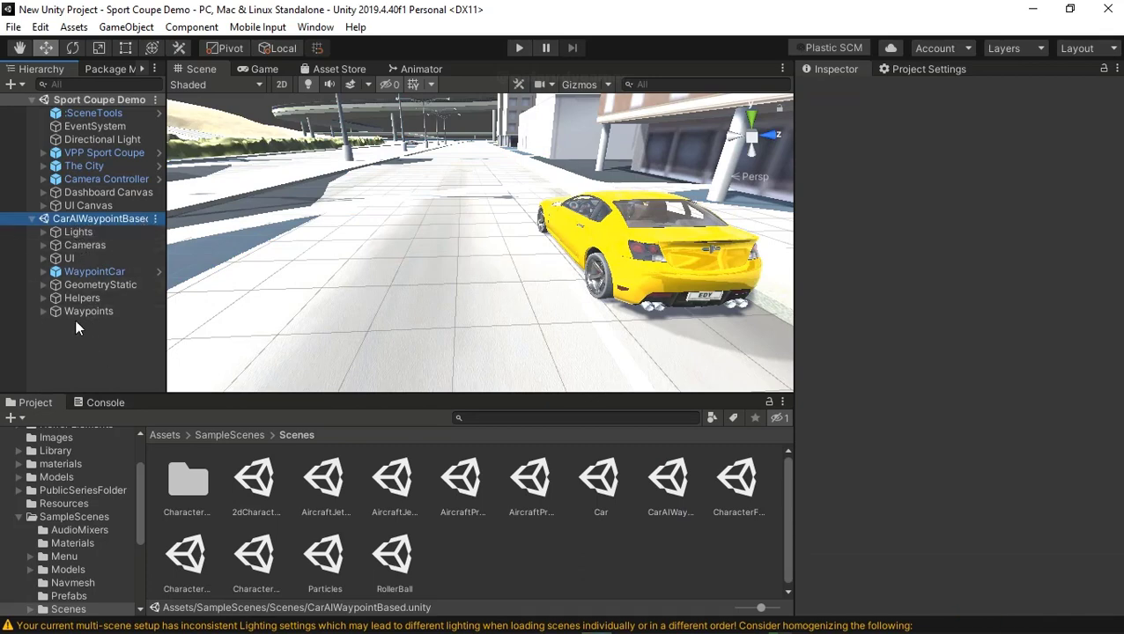
# Step: Select WaypointCar (mass 1000, Four Wheel Drive) and pan the Scene view along the street
pyautogui.click(91, 274)
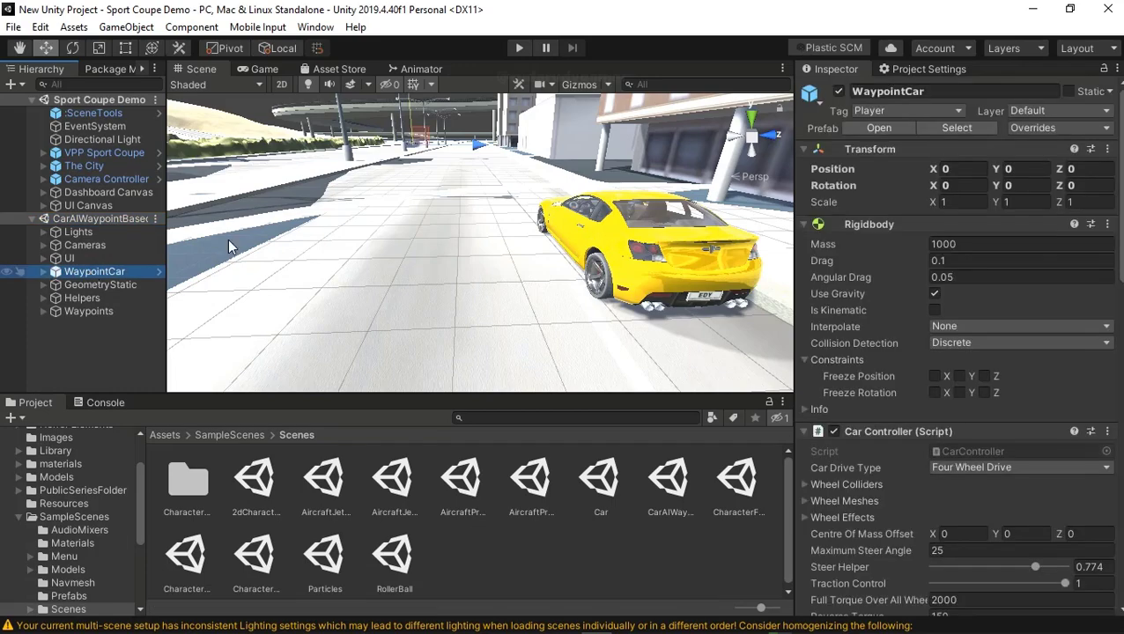
pyautogui.scroll(-6, 396, 214)
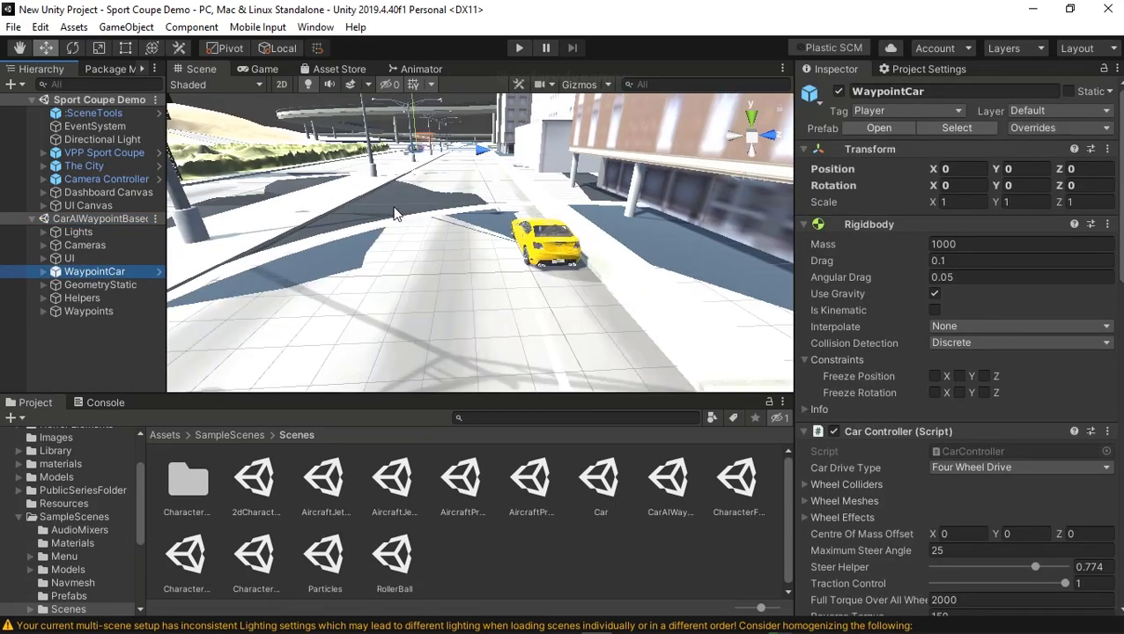
pyautogui.moveTo(395, 214)
pyautogui.mouseDown(button='middle')
pyautogui.moveTo(452, 311)
pyautogui.moveTo(400, 229)
pyautogui.moveTo(407, 211)
pyautogui.mouseUp(button='middle')
pyautogui.scroll(2, 437, 193)
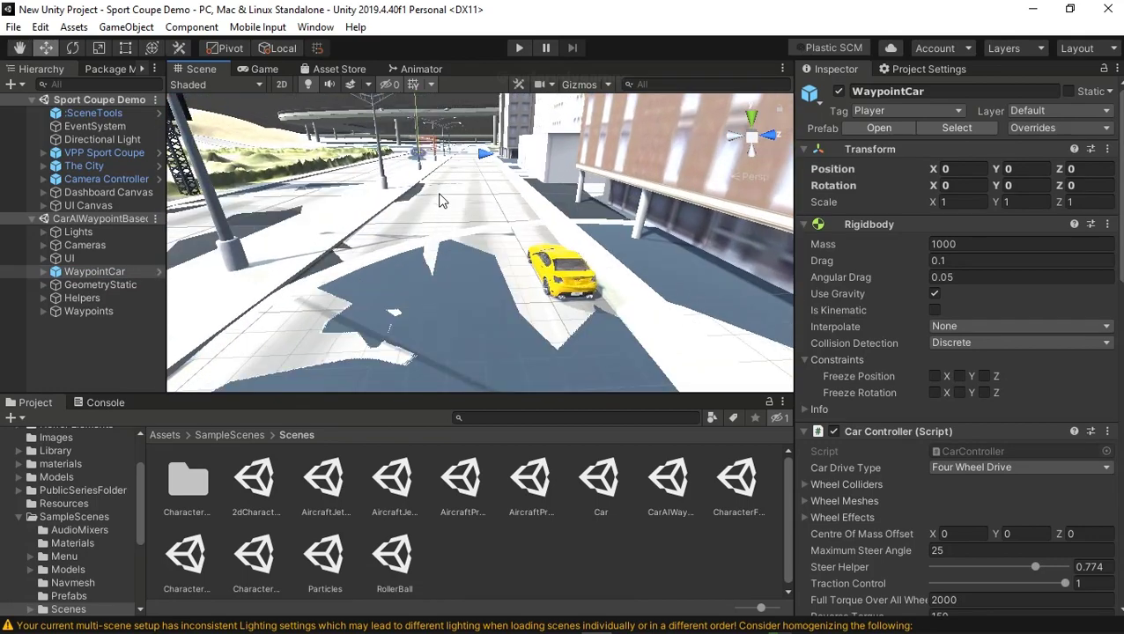
# Step: Play the combined scene, close the Quick Start overlay, open the Sample Assets menu, then stop
pyautogui.click(518, 49)
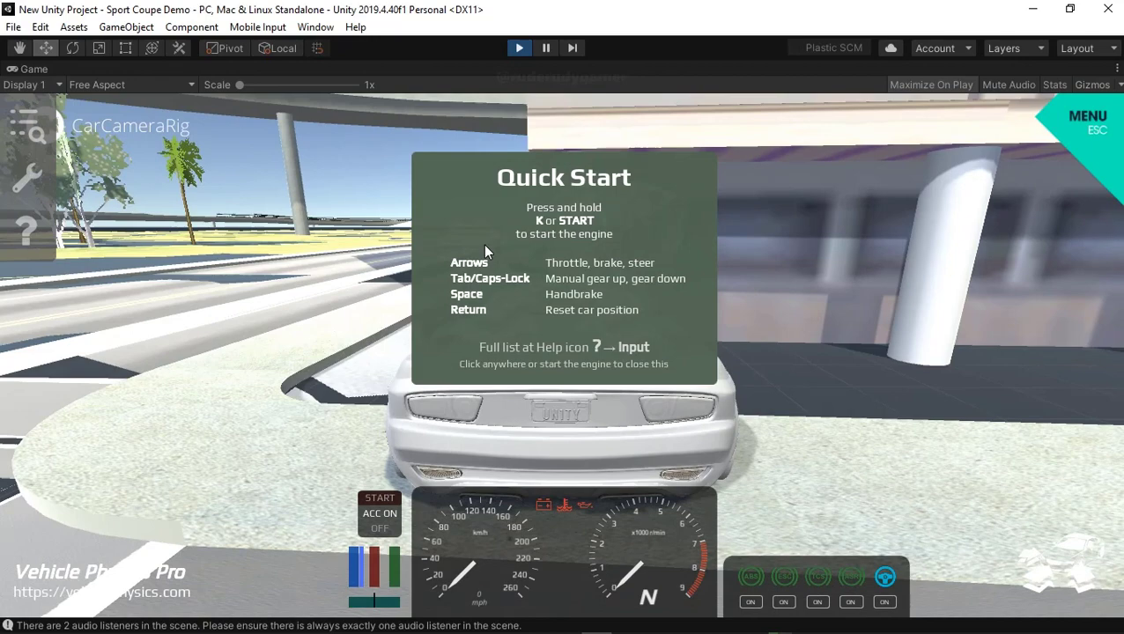
pyautogui.click(573, 143)
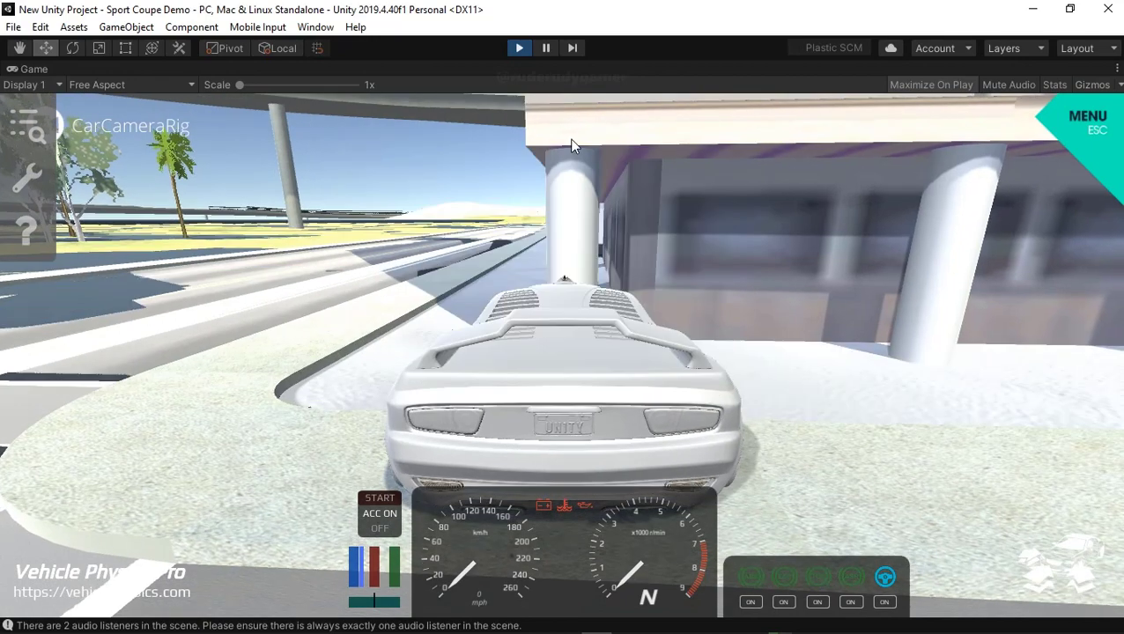
pyautogui.press('Escape')
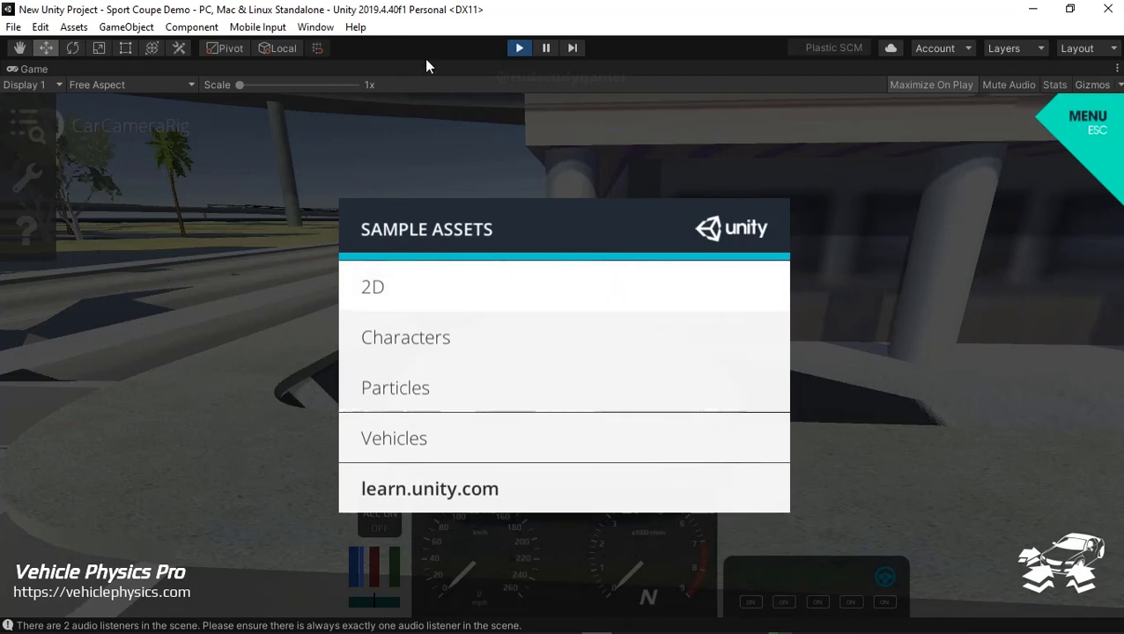
pyautogui.click(522, 50)
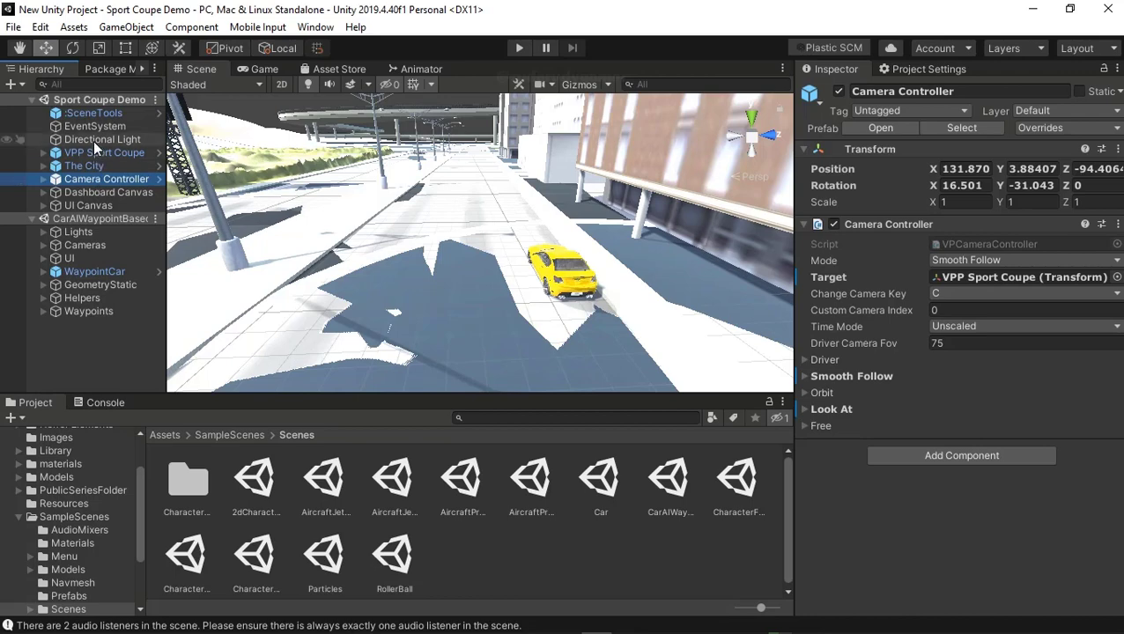
# Step: Select the CarAIWaypointBased Lights group to view its Transform at 0, 0, 0
pyautogui.click(82, 247)
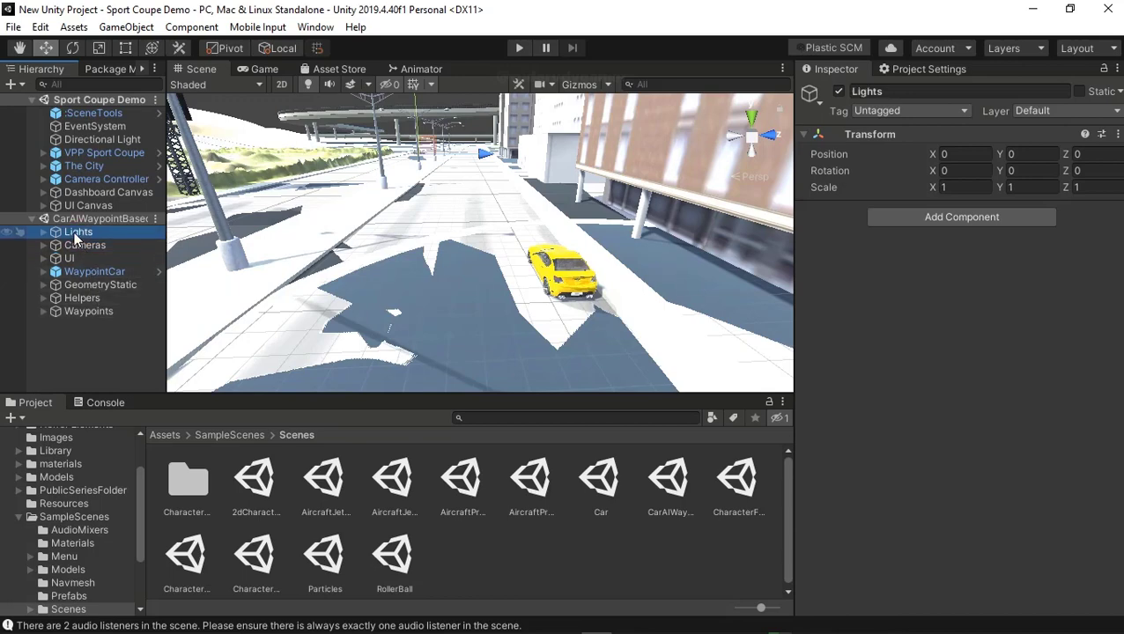
# Step: Deactivate the sample scene's Lights and Cameras groups and enter Play mode
pyautogui.click(840, 91)
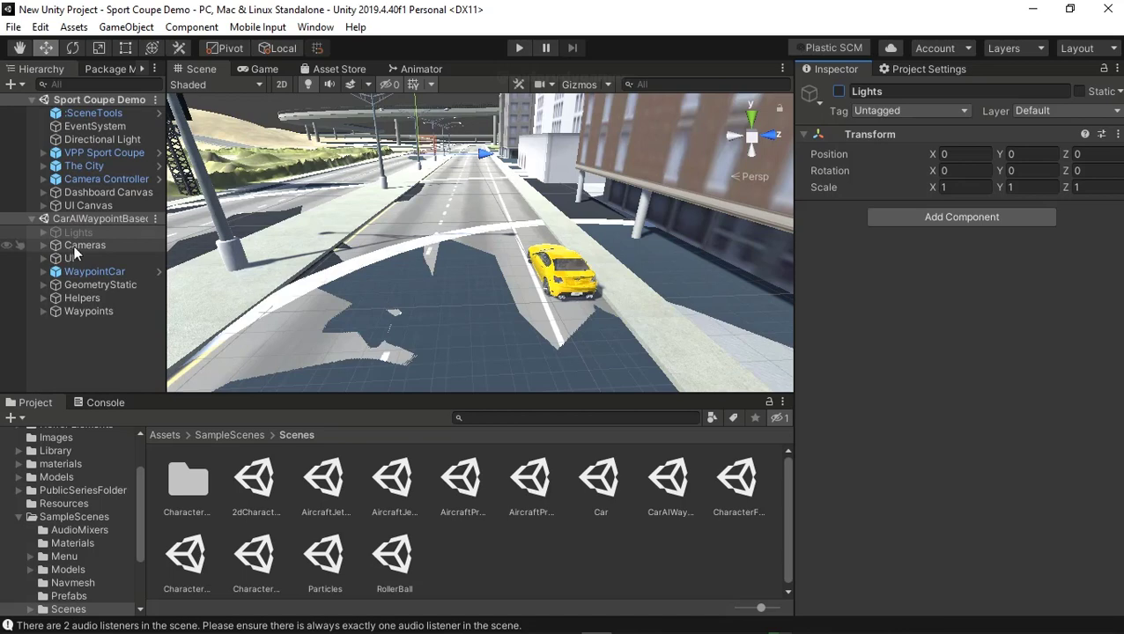
pyautogui.click(110, 246)
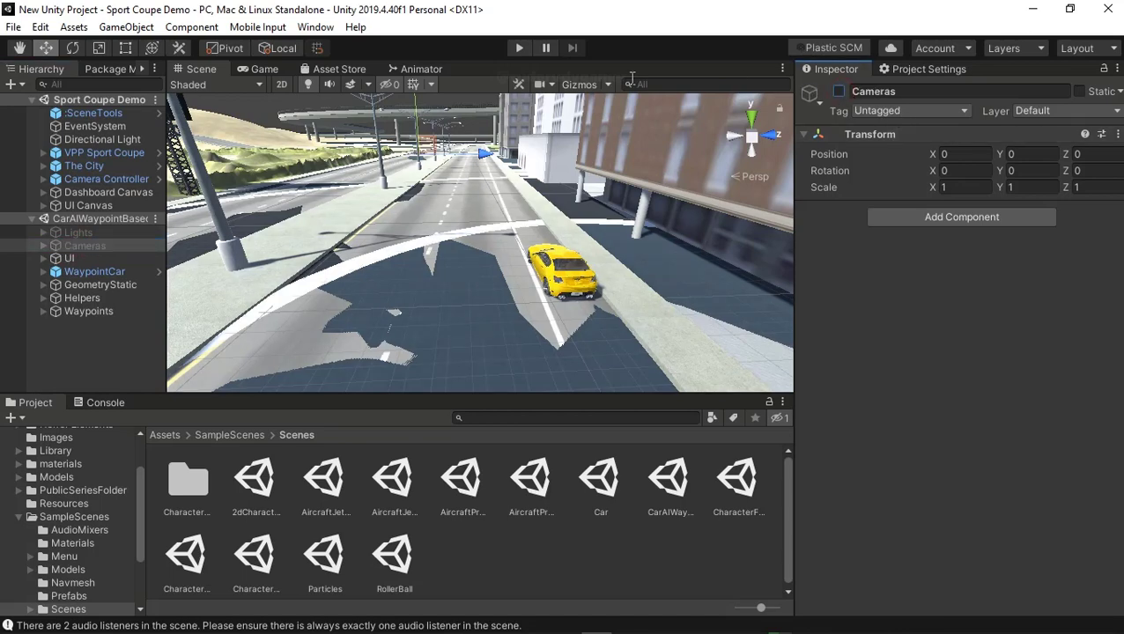
pyautogui.click(518, 50)
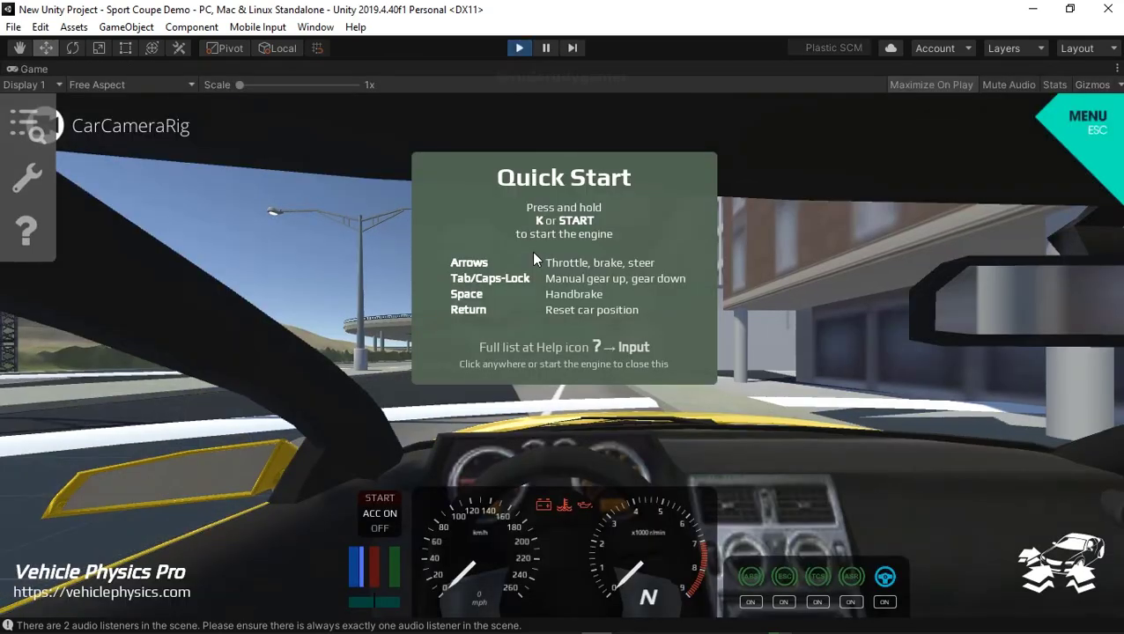
# Step: Start the engine with K, drive the coupe through the city in cockpit view, then stop playing
pyautogui.press('k')
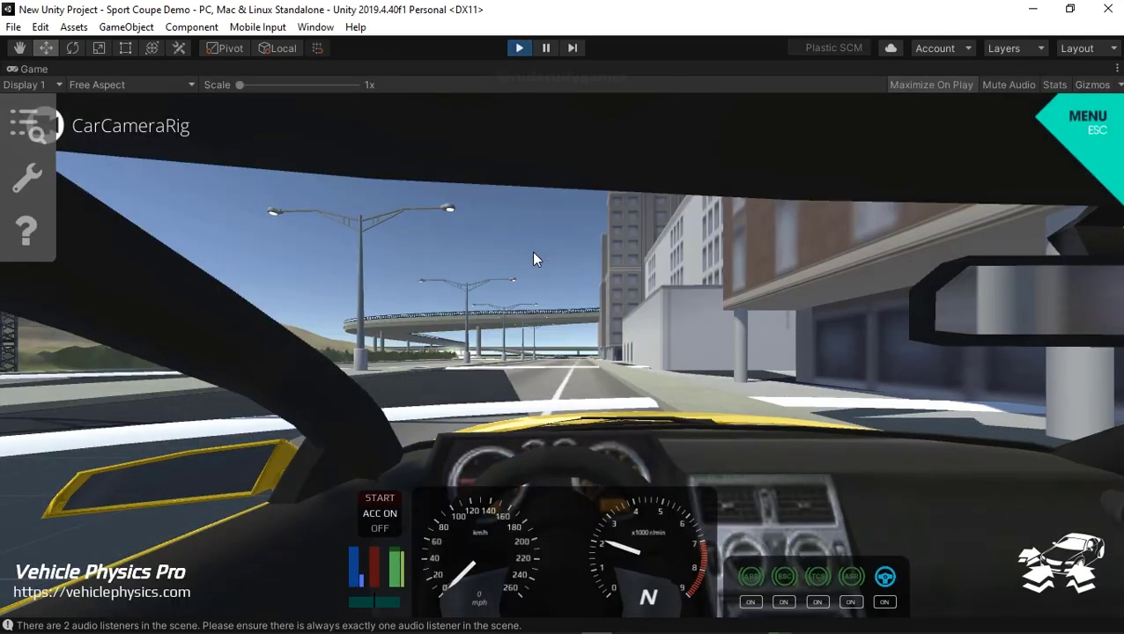
pyautogui.press('Up')
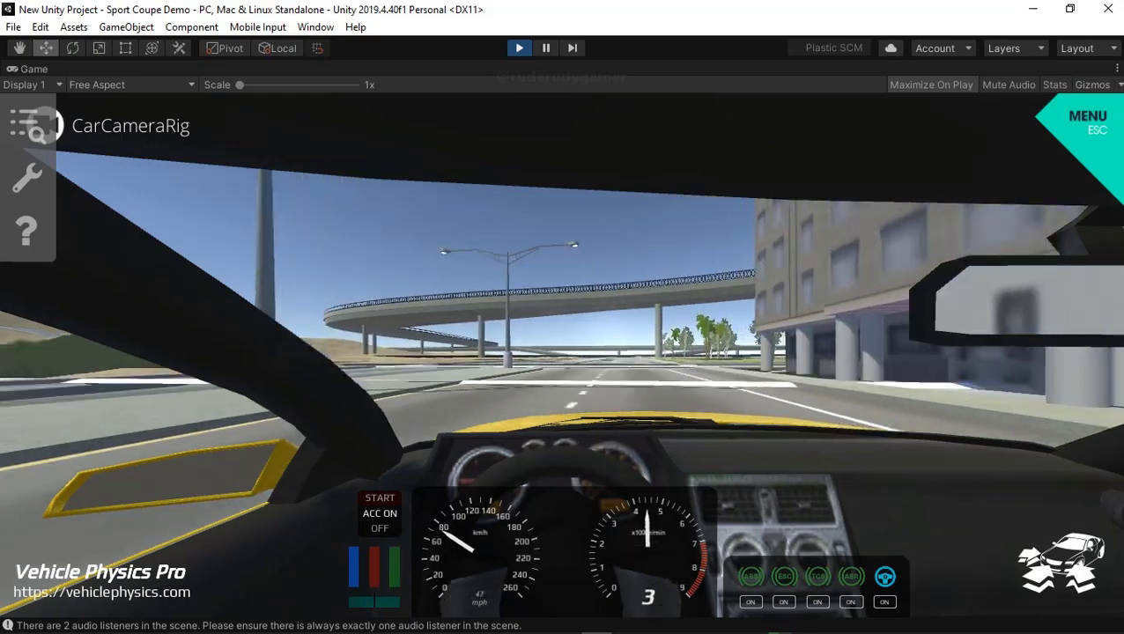
pyautogui.press('Down')
pyautogui.press('Left')
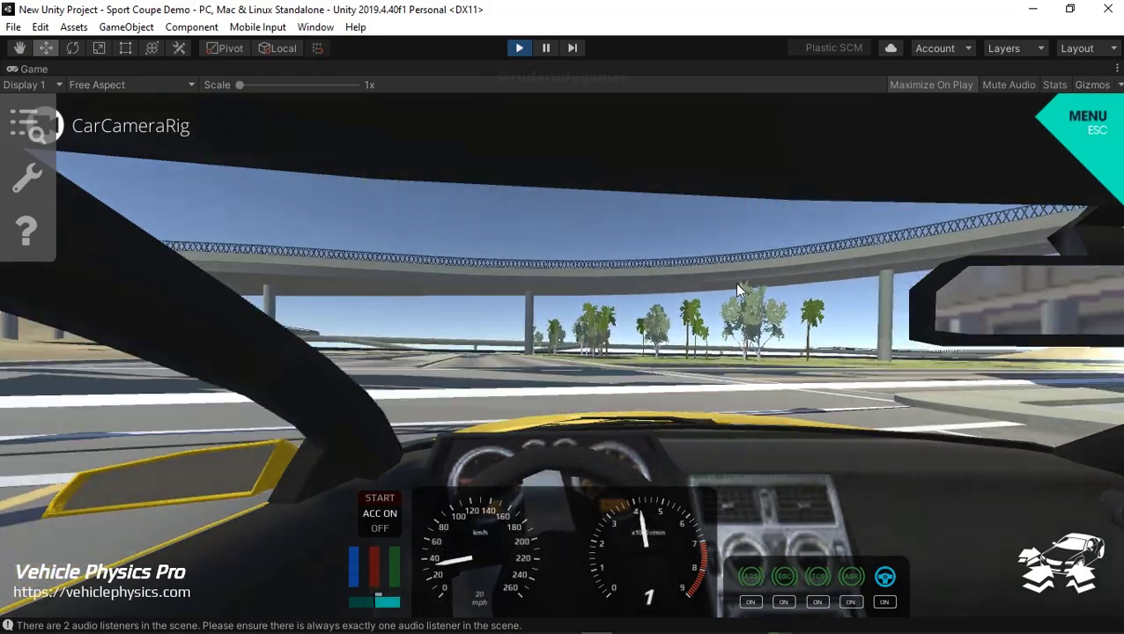
pyautogui.press('Right')
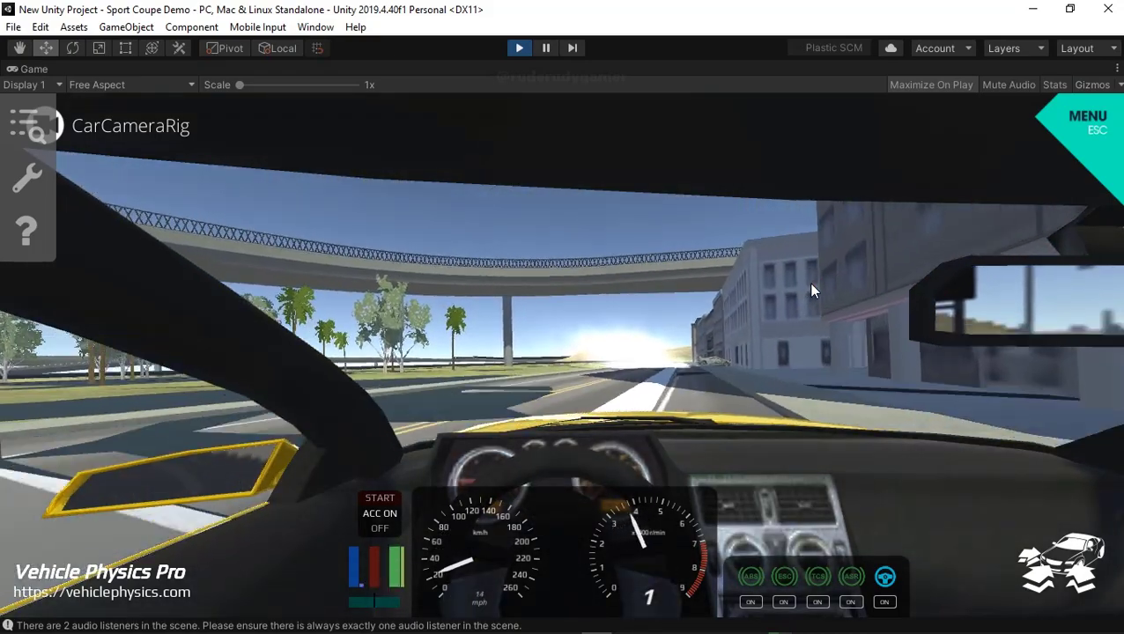
pyautogui.press('Up')
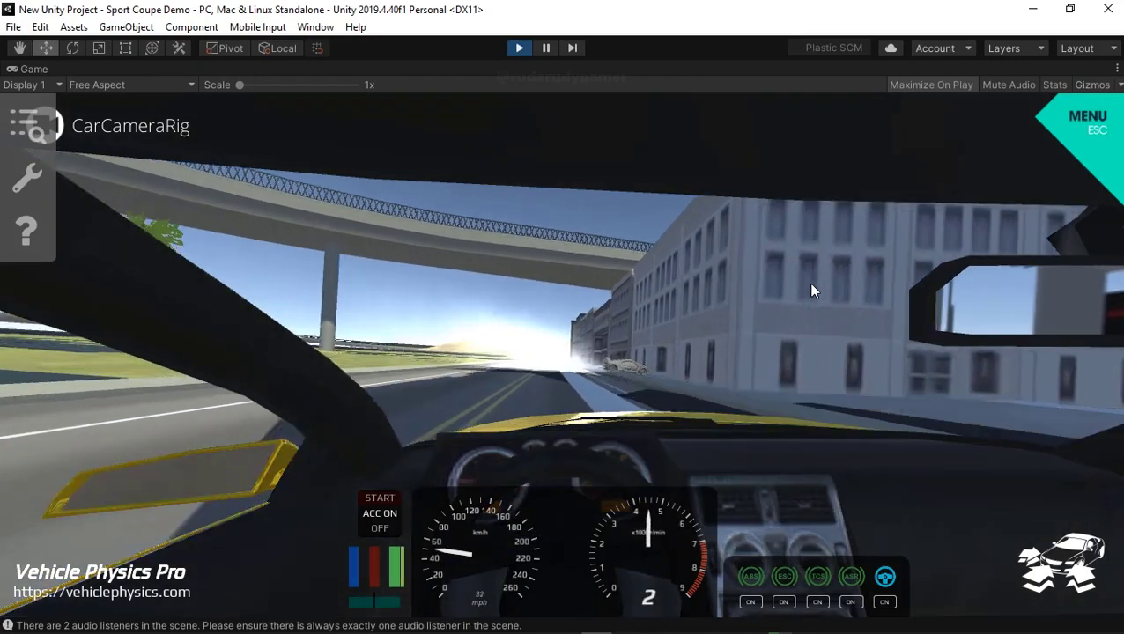
pyautogui.press('Escape')
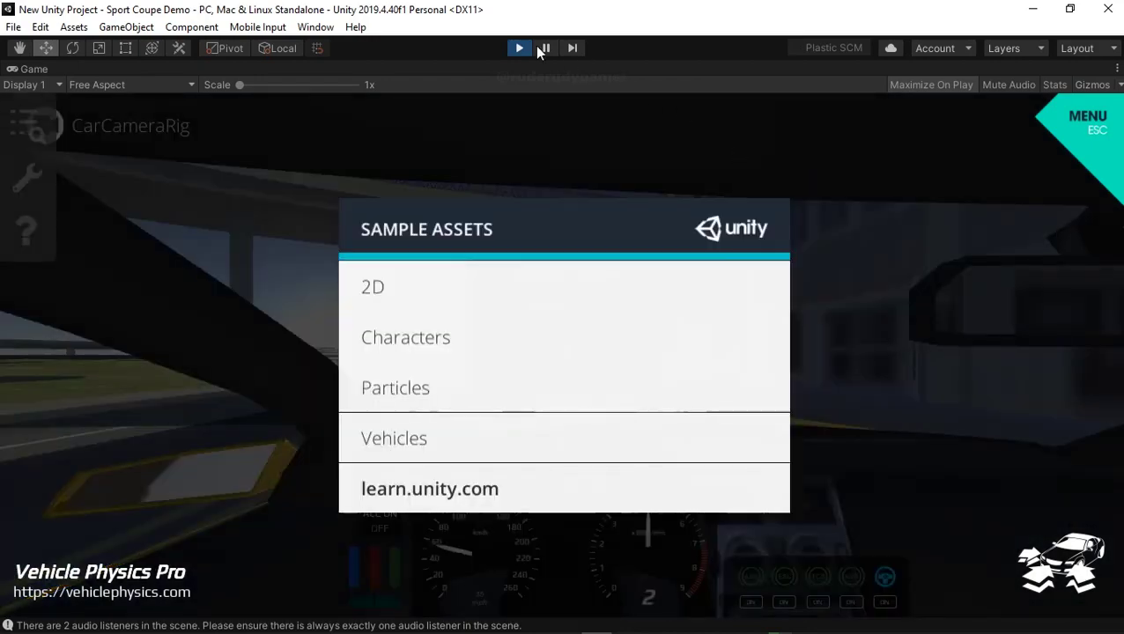
pyautogui.click(520, 48)
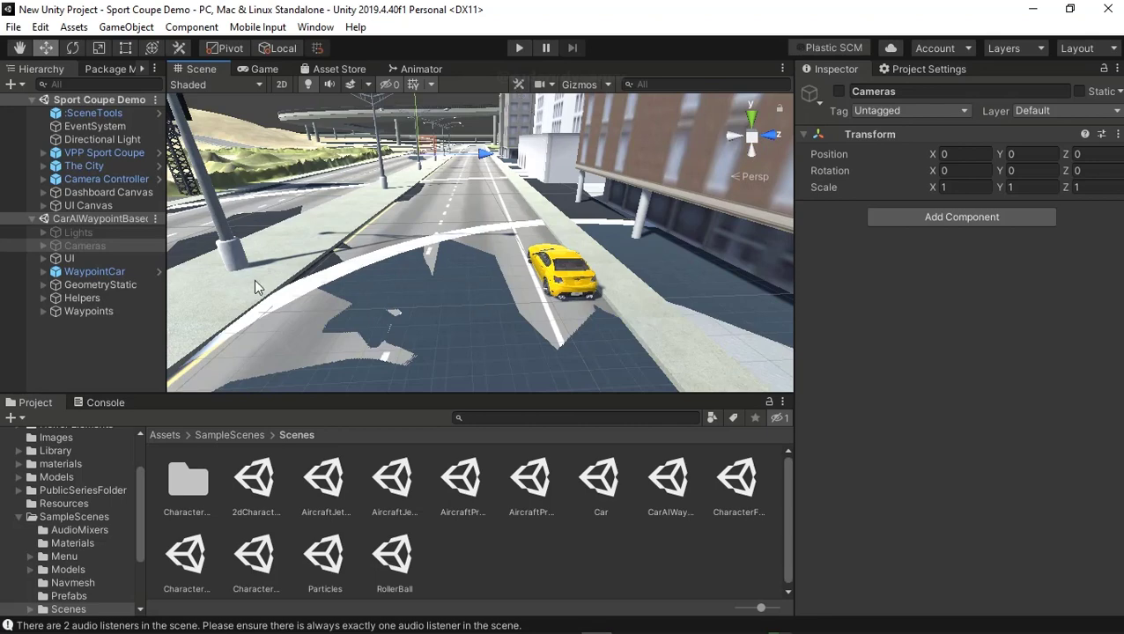
# Step: Select and frame :SceneTools, then scroll its Inspector down to Capture Screenshot
pyautogui.click(91, 116)
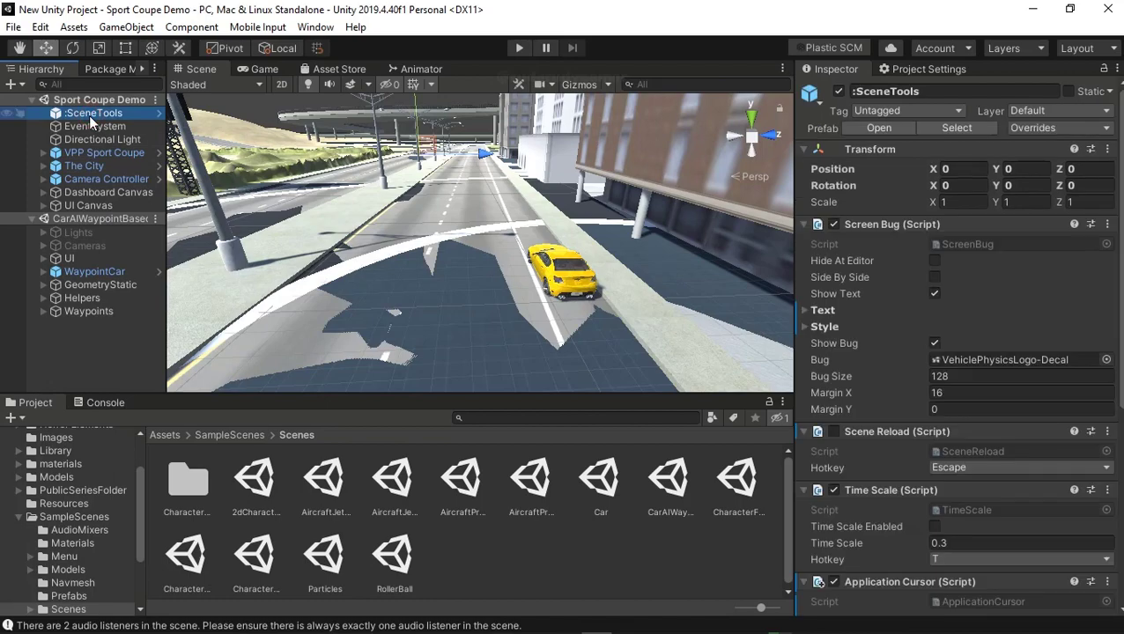
pyautogui.doubleClick(91, 119)
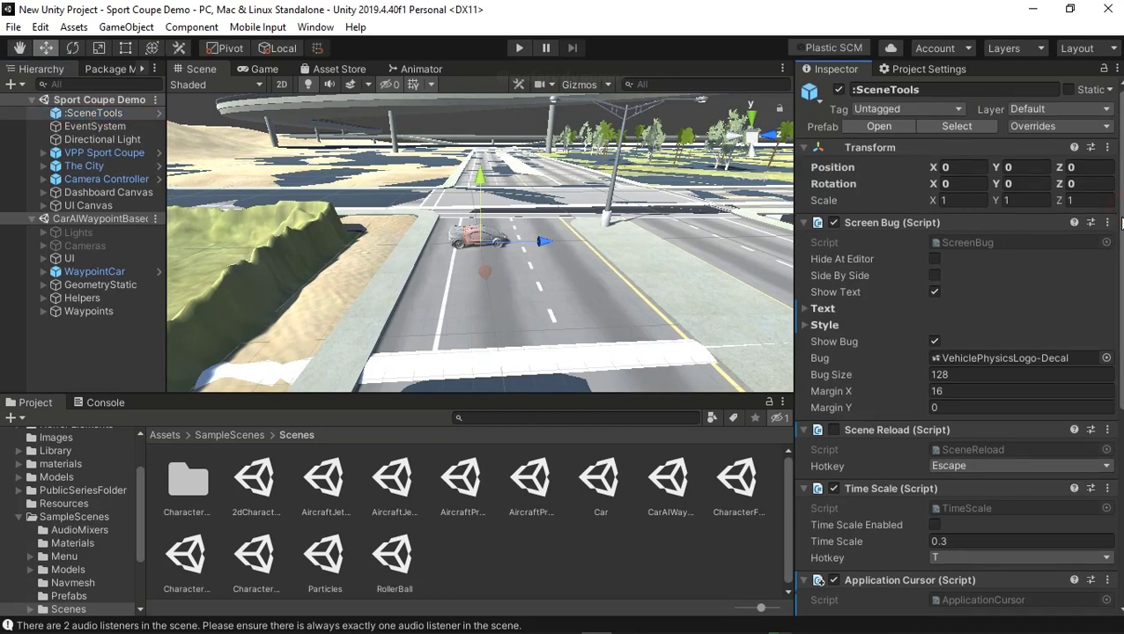
pyautogui.scroll(-5, 956, 352)
pyautogui.scroll(-2, 956, 353)
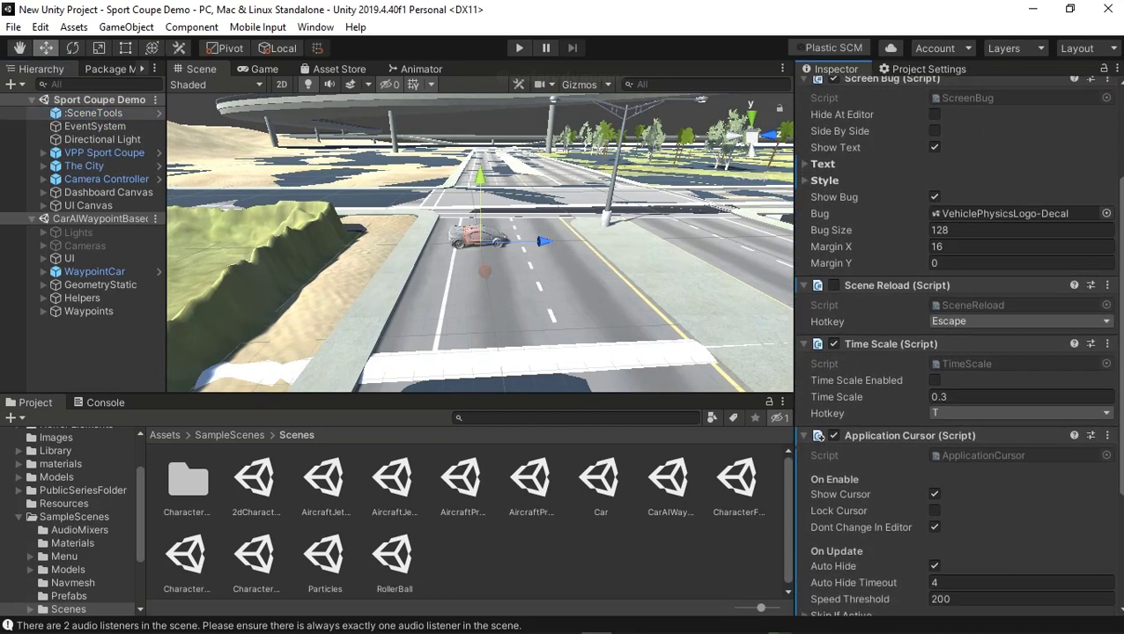
pyautogui.scroll(-1, 956, 353)
pyautogui.scroll(-1, 956, 353)
pyautogui.scroll(-2, 956, 352)
pyautogui.scroll(-2, 956, 352)
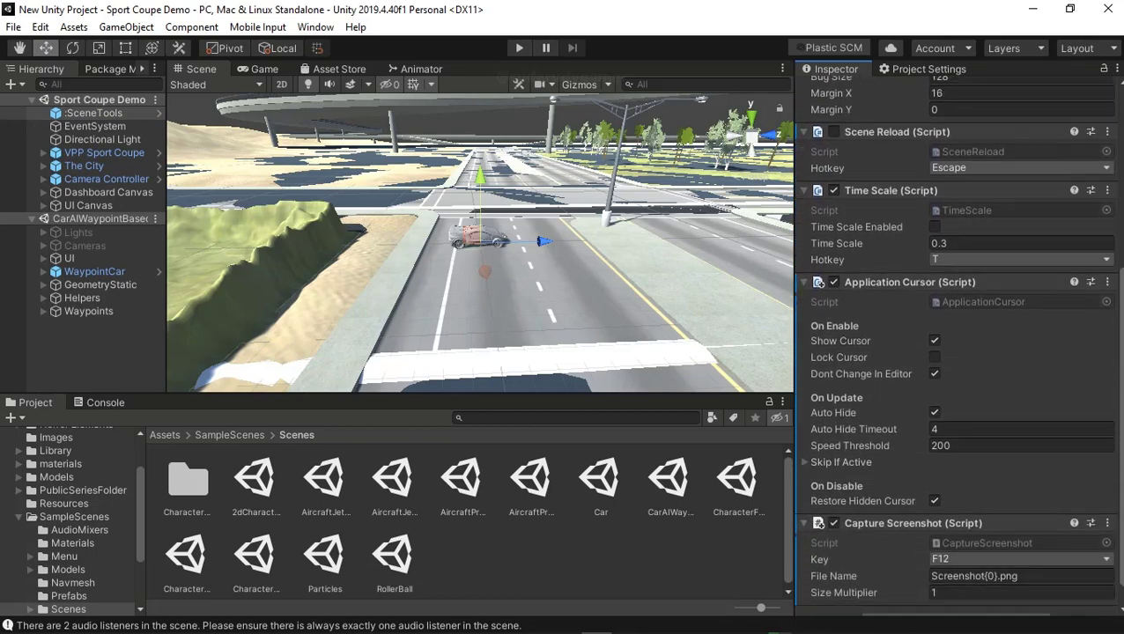
pyautogui.scroll(-1, 956, 353)
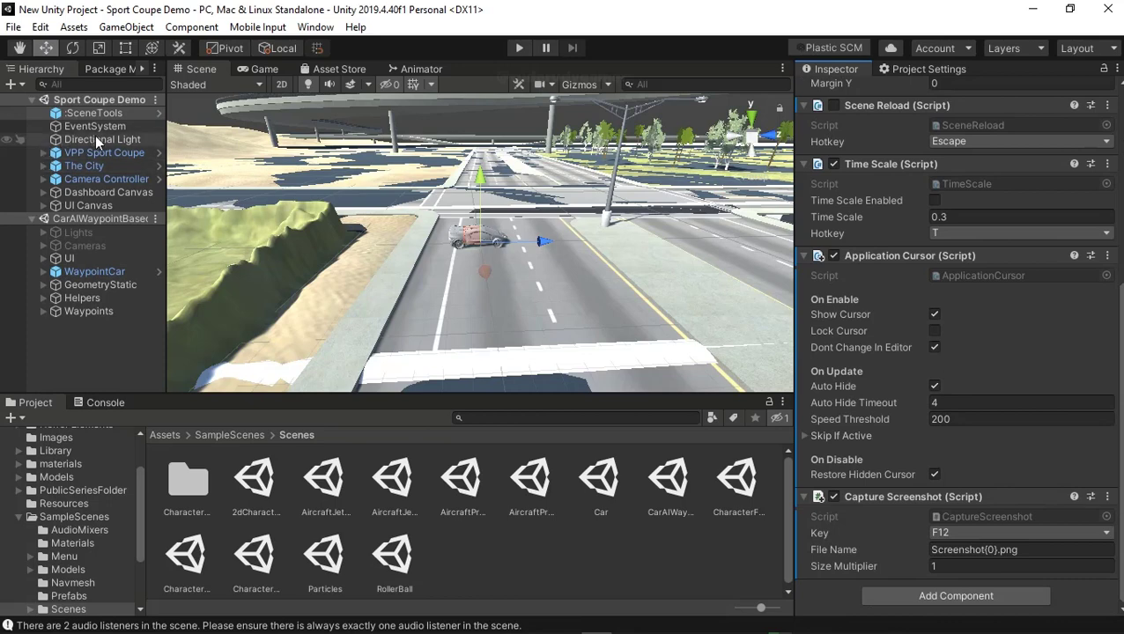
# Step: Collapse WaypointCar, expand GeometryStatic and select GroundTrack to show its Transform at 0, 0, 0
pyautogui.click(85, 273)
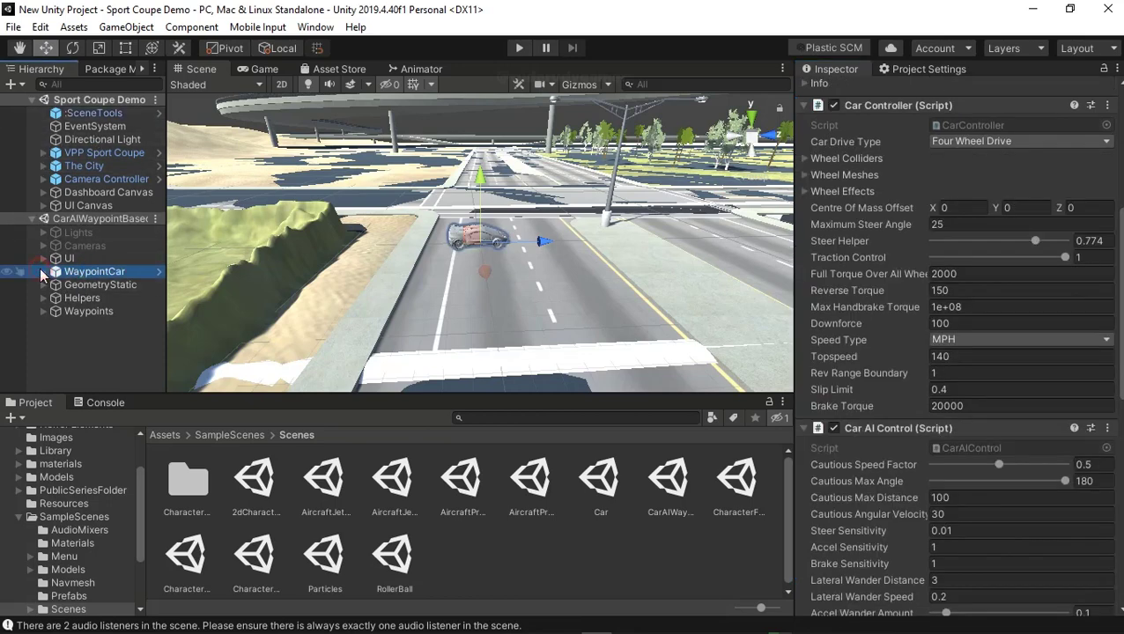
pyautogui.click(44, 272)
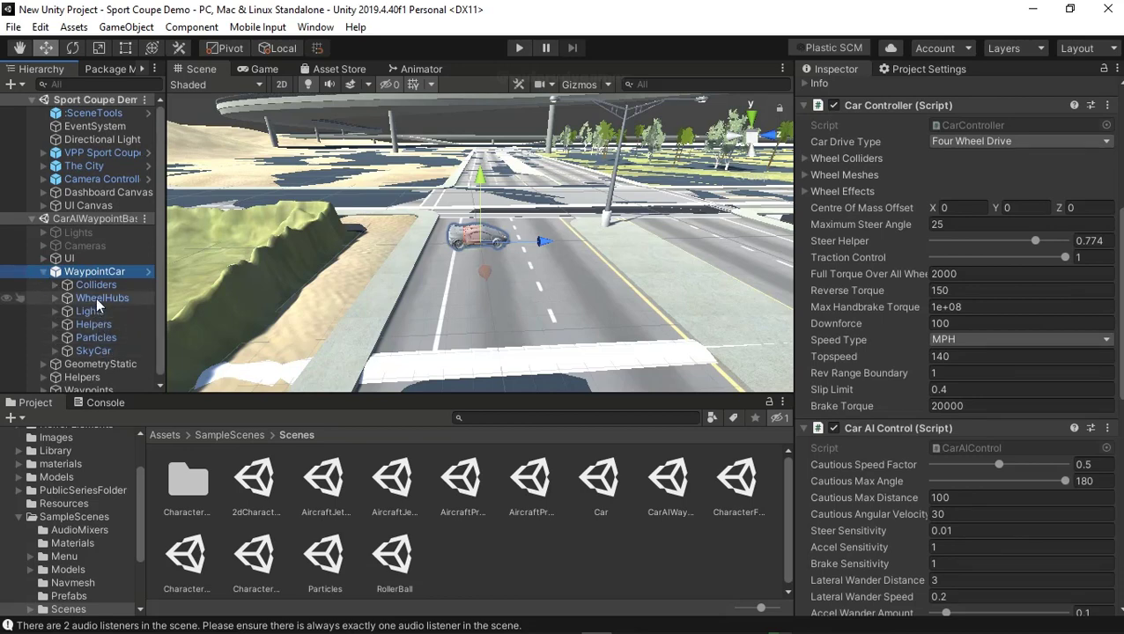
pyautogui.click(46, 272)
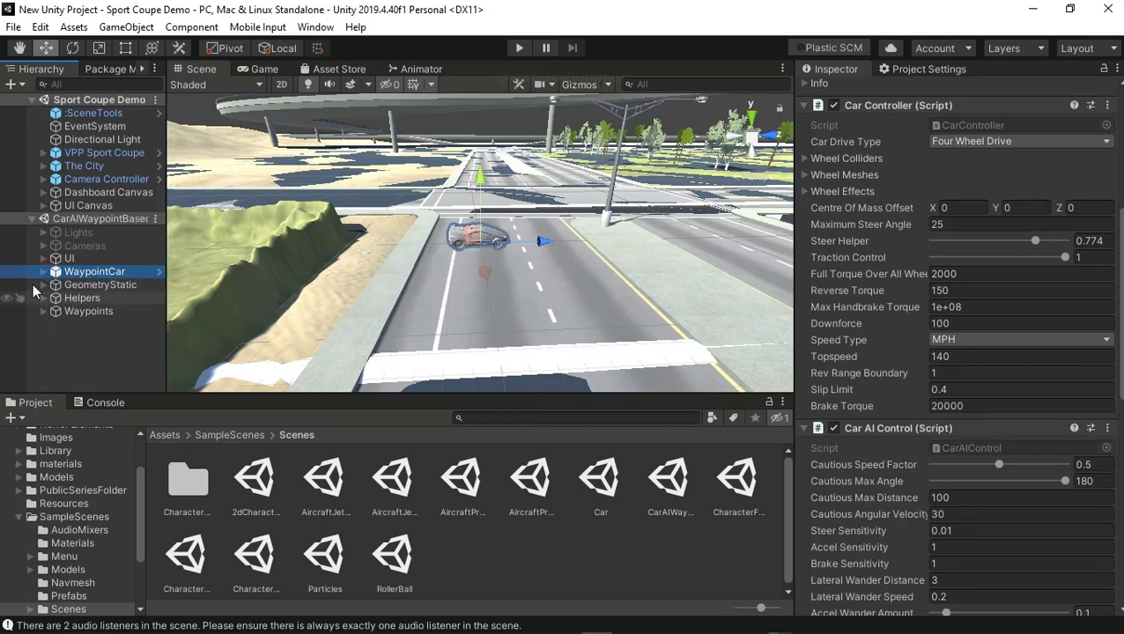
pyautogui.click(43, 286)
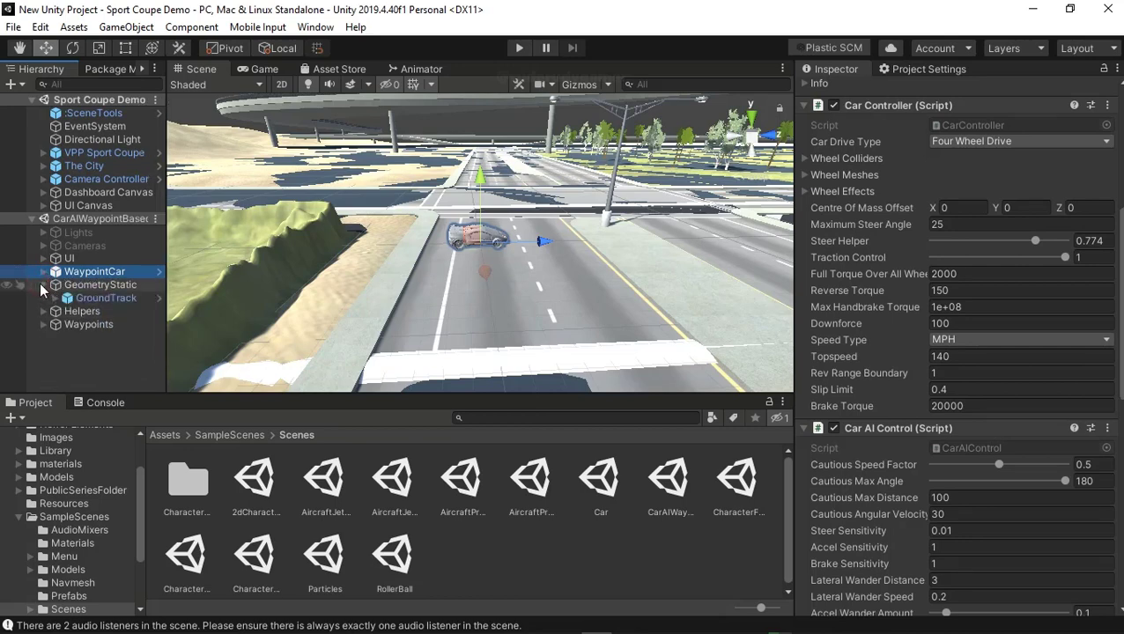
pyautogui.click(92, 300)
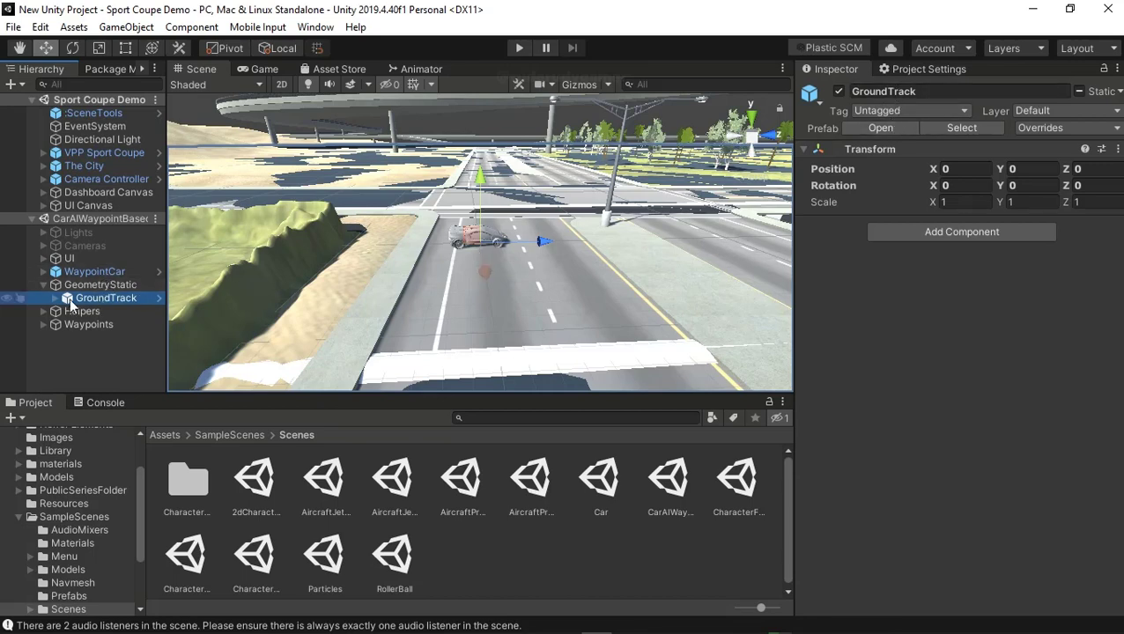
# Step: Inspect GroundTrack's child meshes: GroundExtents, GroundTrack and GroundTrackVerges
pyautogui.click(58, 298)
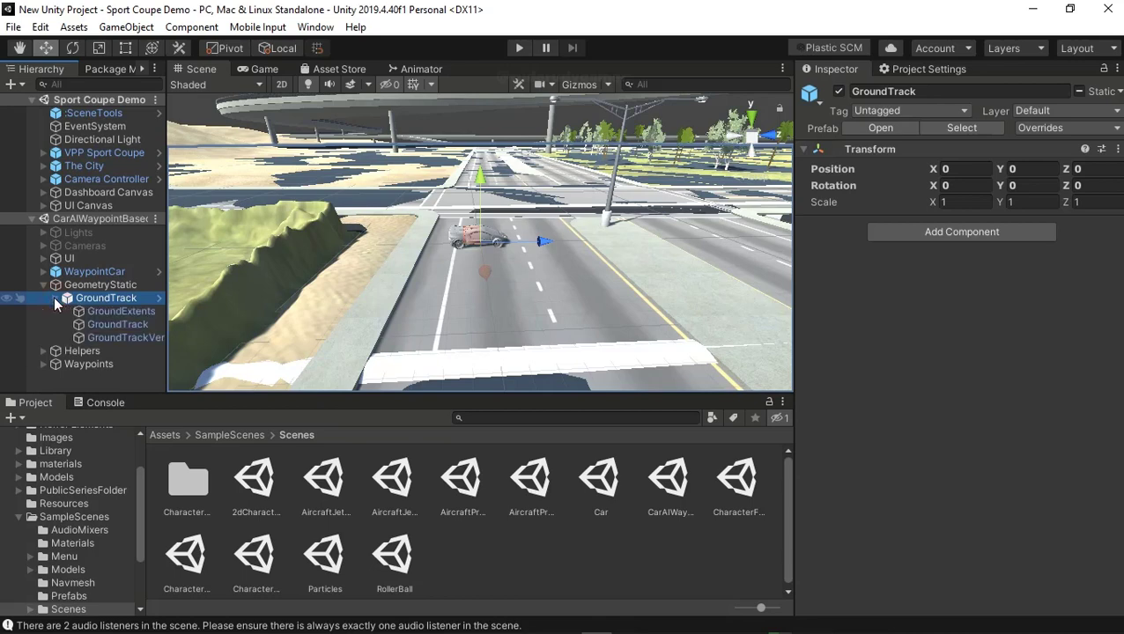
pyautogui.click(114, 312)
pyautogui.click(114, 326)
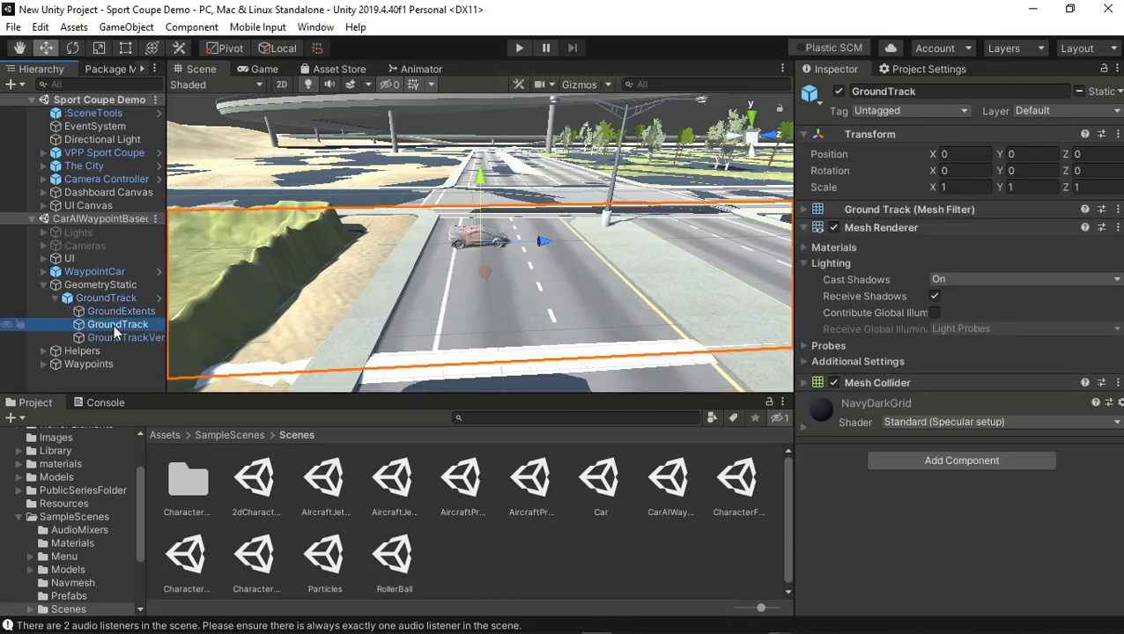
pyautogui.click(120, 338)
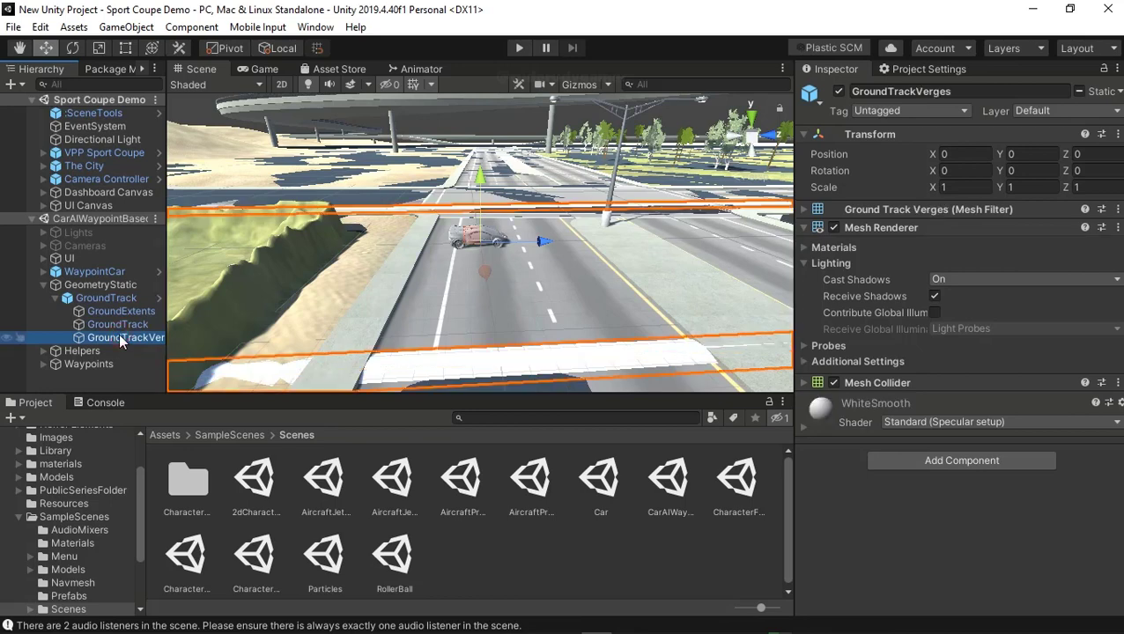
pyautogui.click(116, 325)
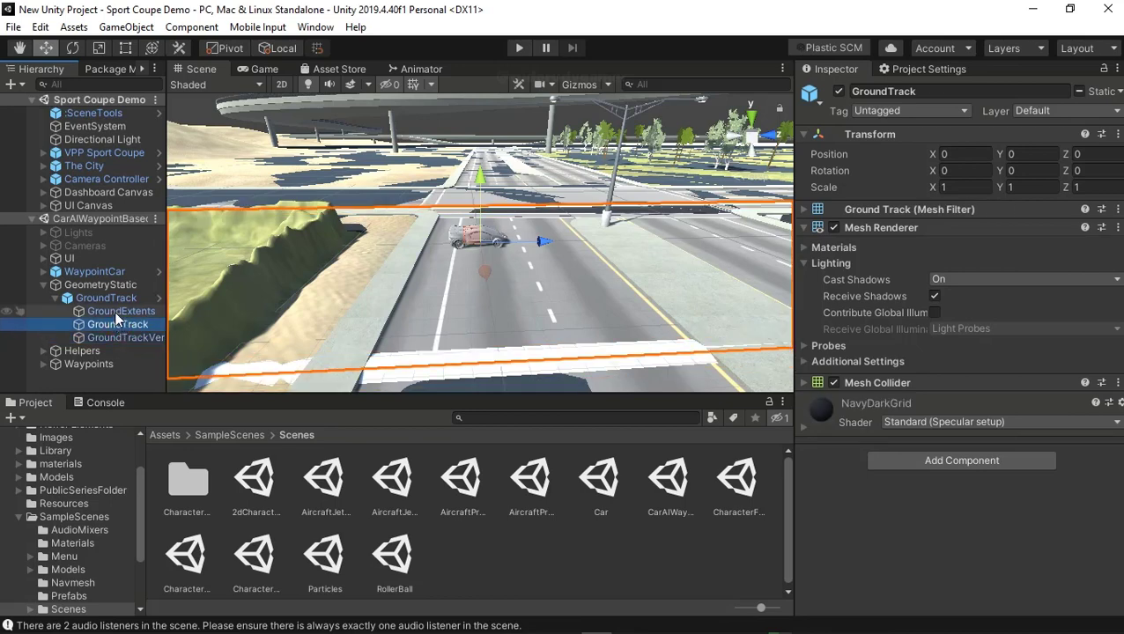
pyautogui.click(115, 314)
pyautogui.click(121, 339)
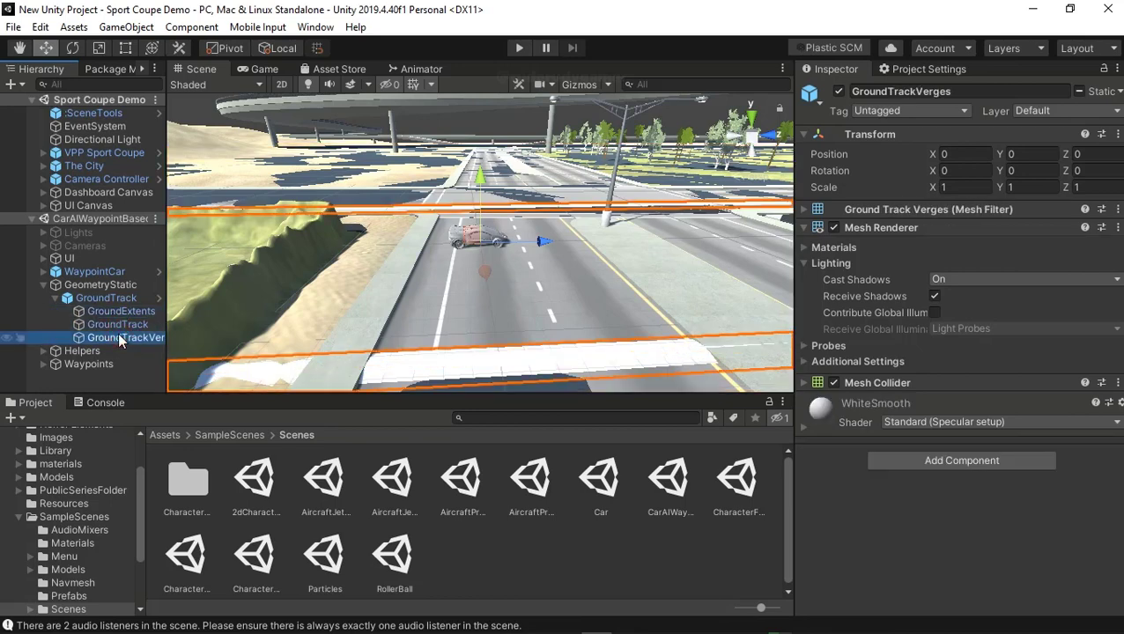
pyautogui.click(116, 313)
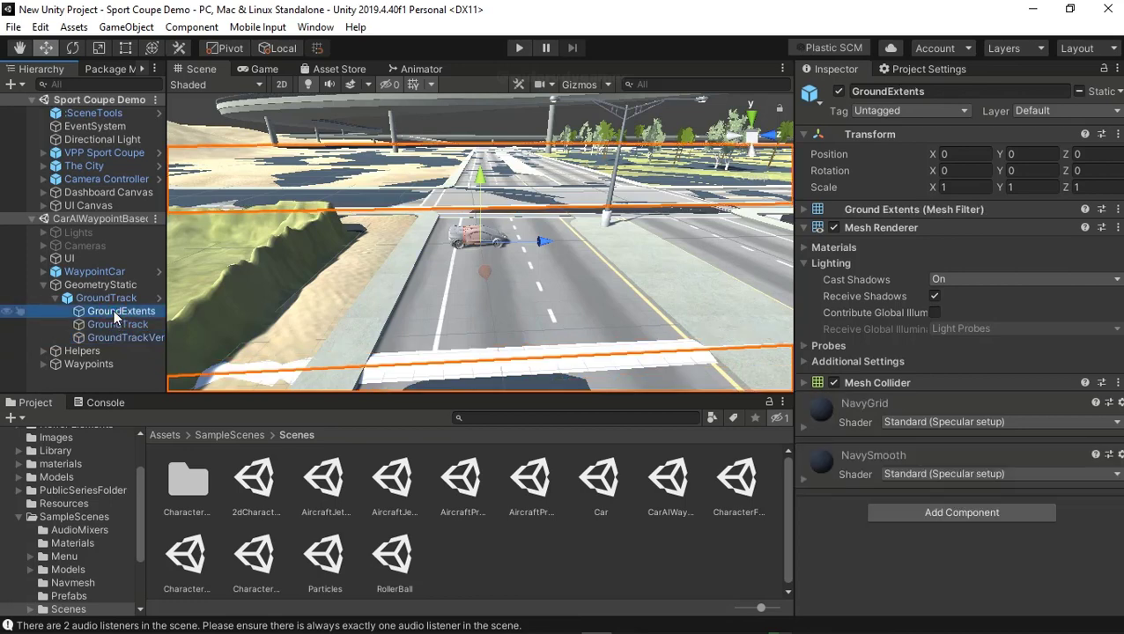
# Step: Deactivate GeometryStatic to hide the road geometry and start Play mode
pyautogui.click(101, 286)
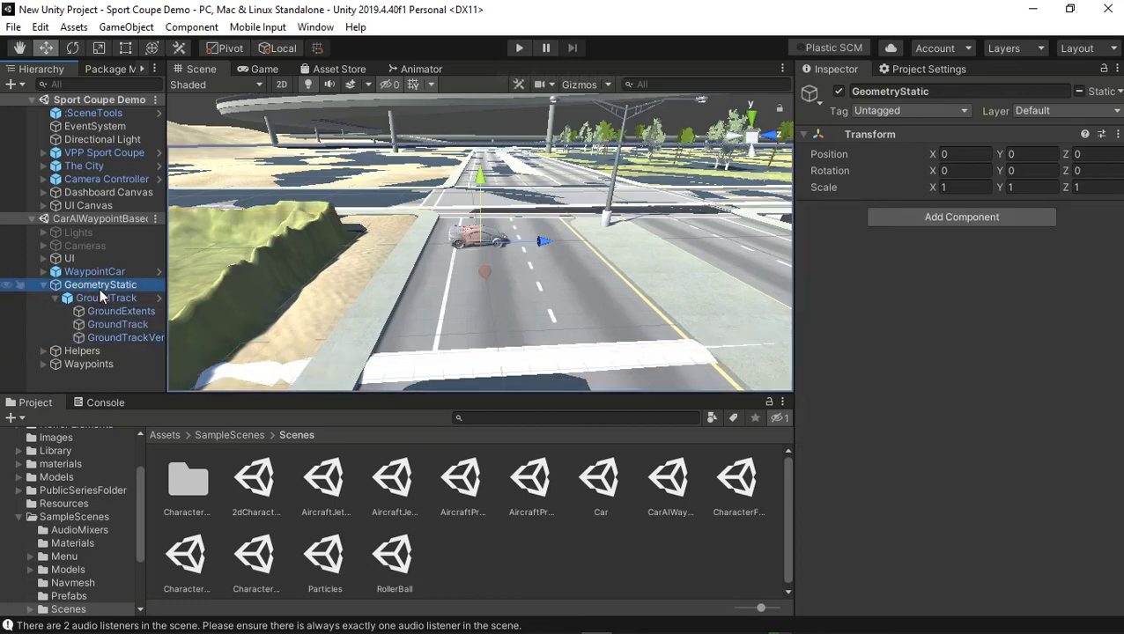
pyautogui.click(838, 92)
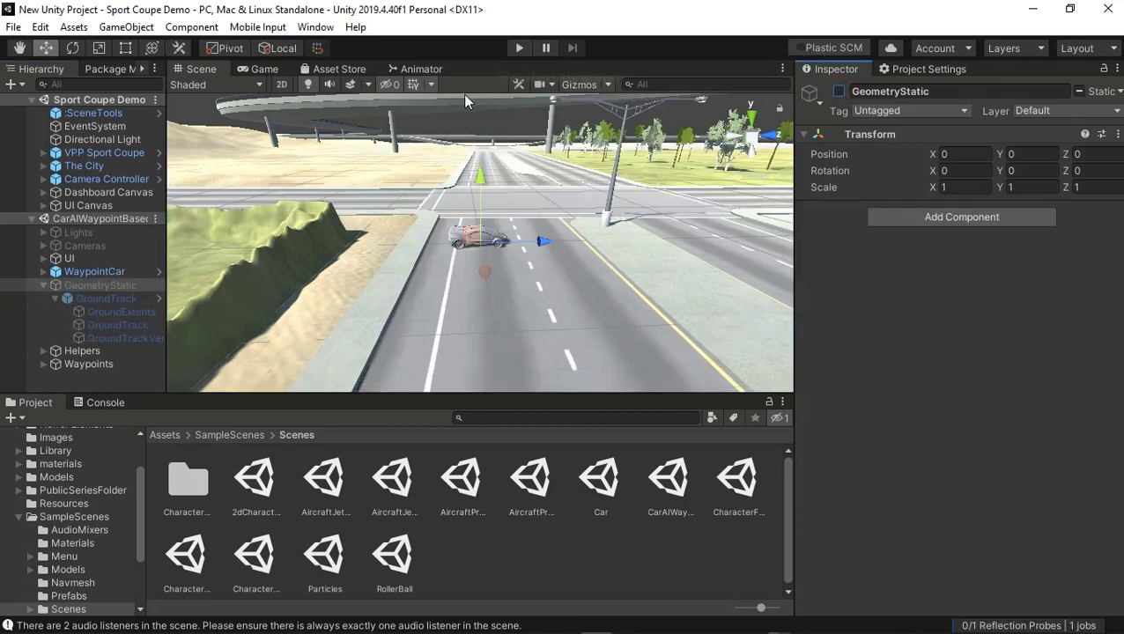
pyautogui.click(520, 49)
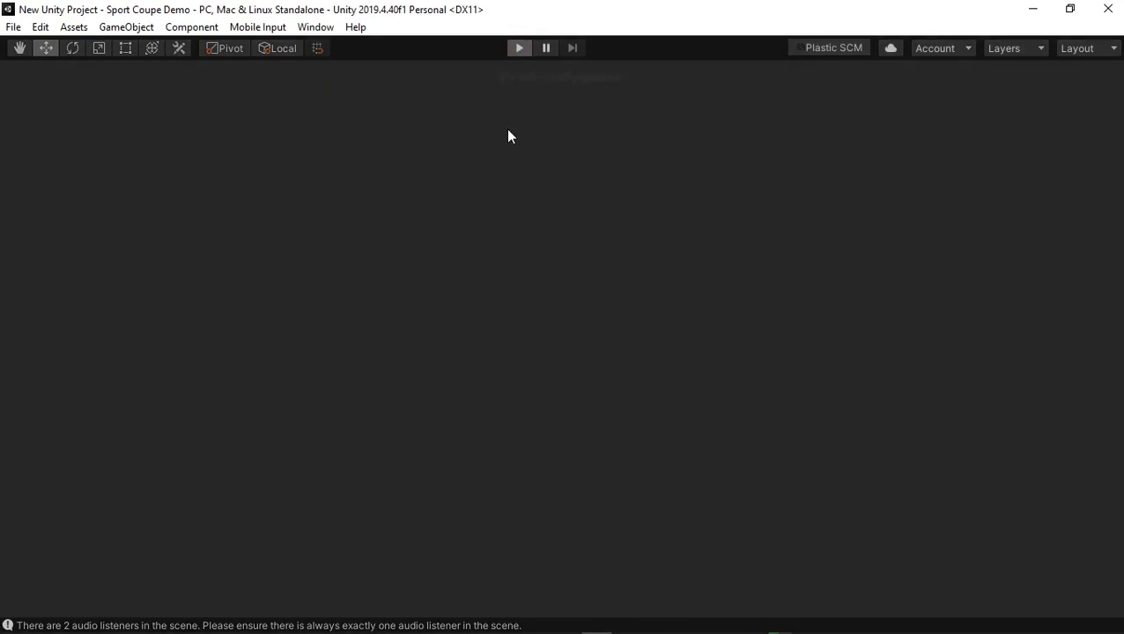
# Step: Start the coupe's engine with K, accelerate down the road and brake to a stop
pyautogui.press('k')
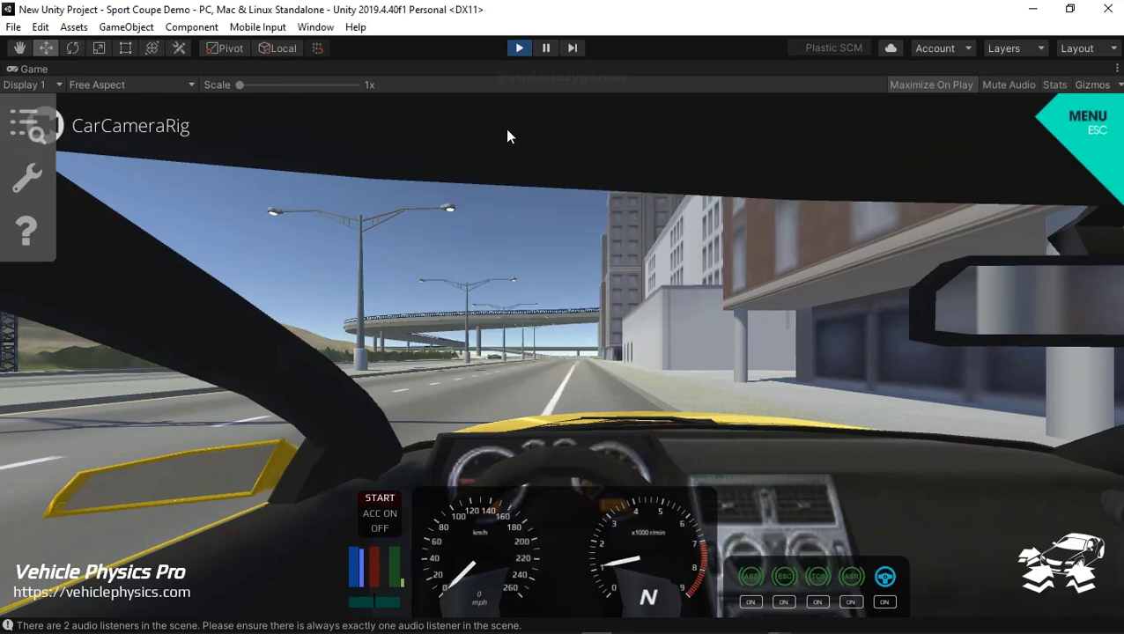
pyautogui.press('Up')
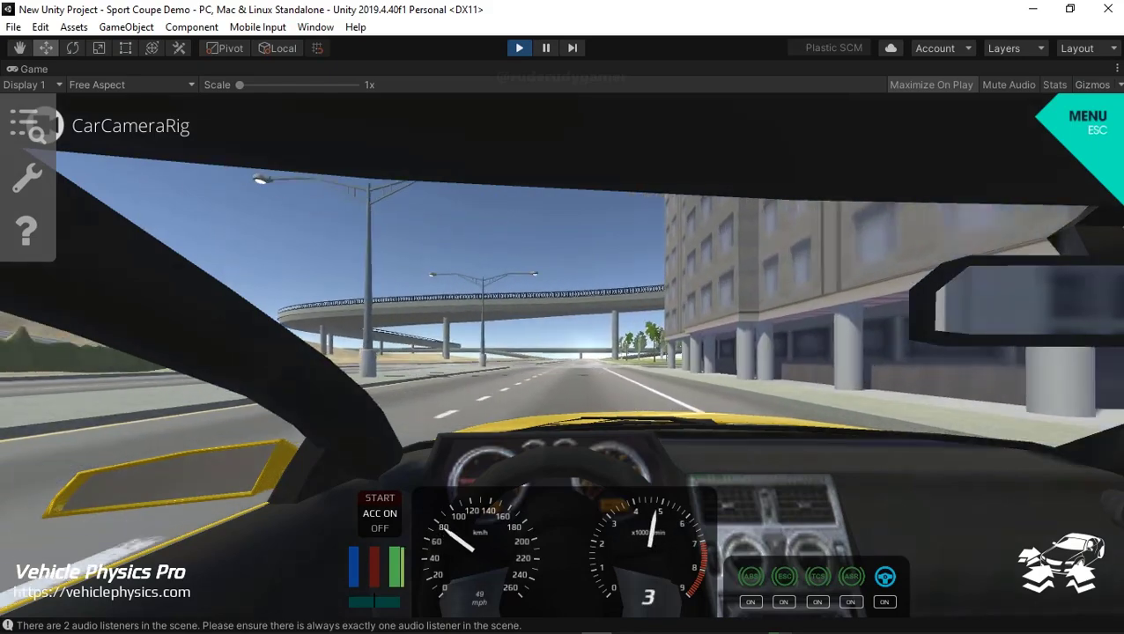
pyautogui.press('Right')
pyautogui.press('Down')
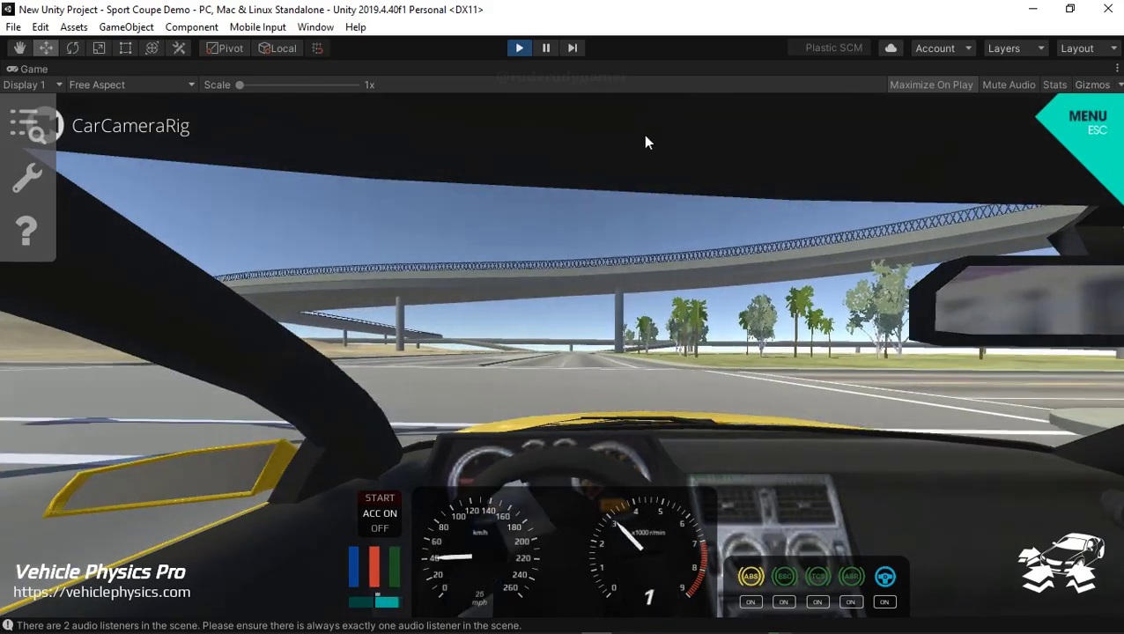
# Step: Pull away, swerve right toward the buildings, brake to a stop and exit Play mode
pyautogui.press('Up')
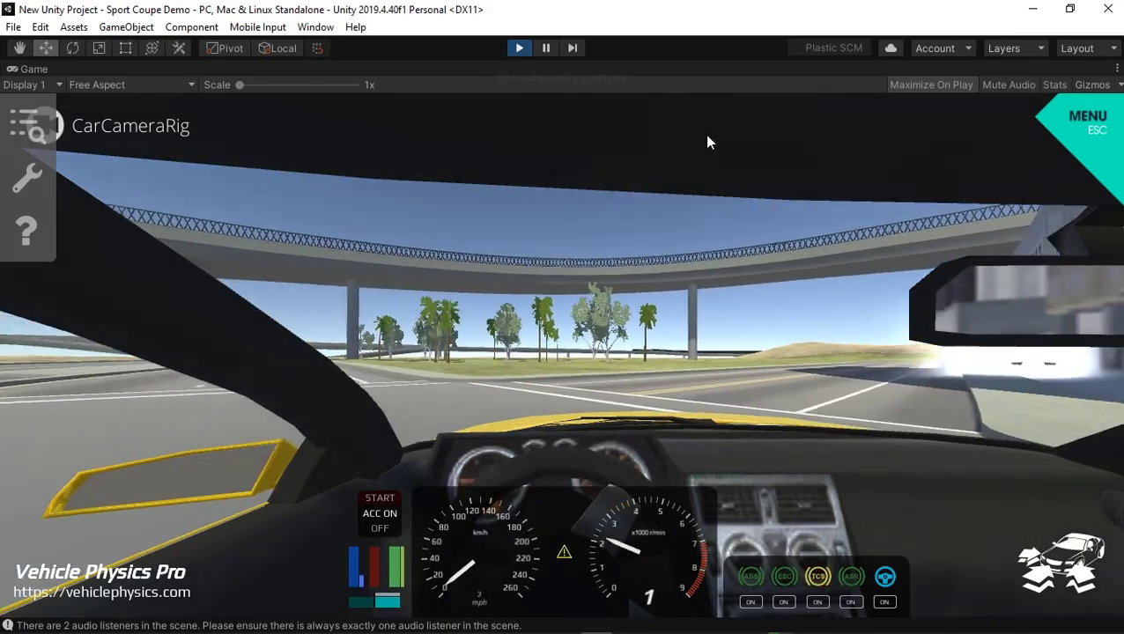
pyautogui.press('Left')
pyautogui.press('Right')
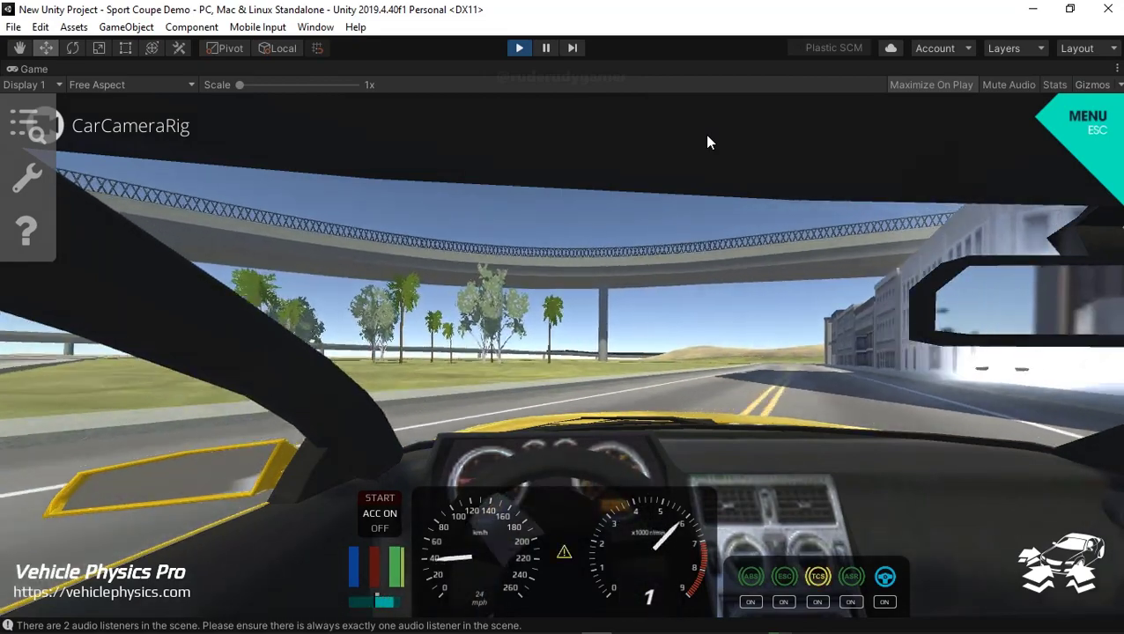
pyautogui.press('Down')
pyautogui.press('Right')
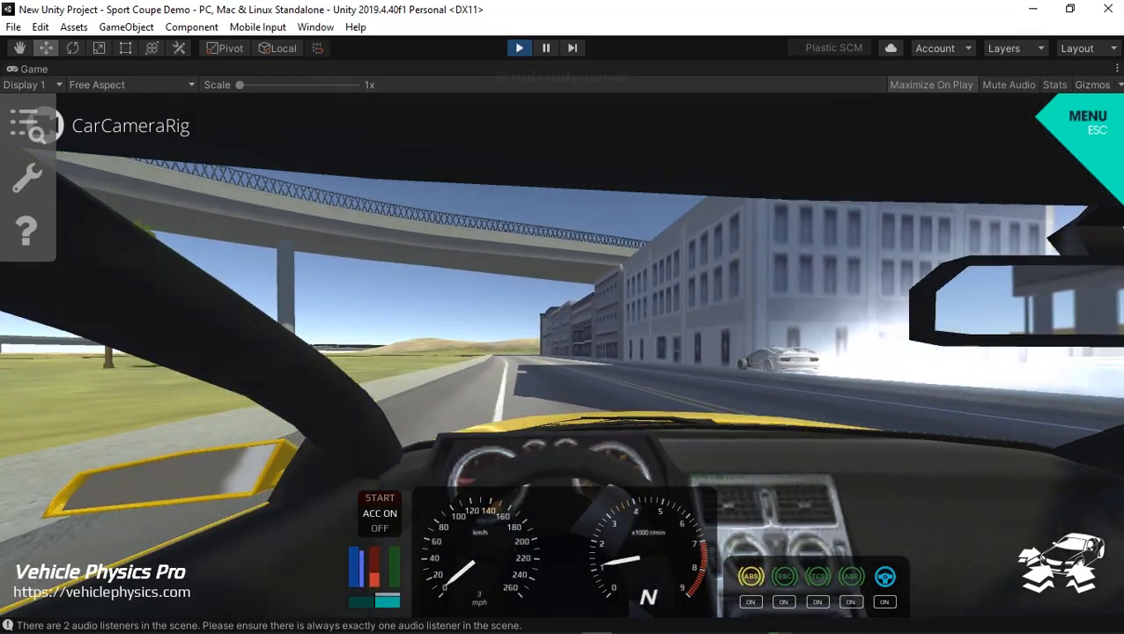
pyautogui.press('Up')
pyautogui.press('Down')
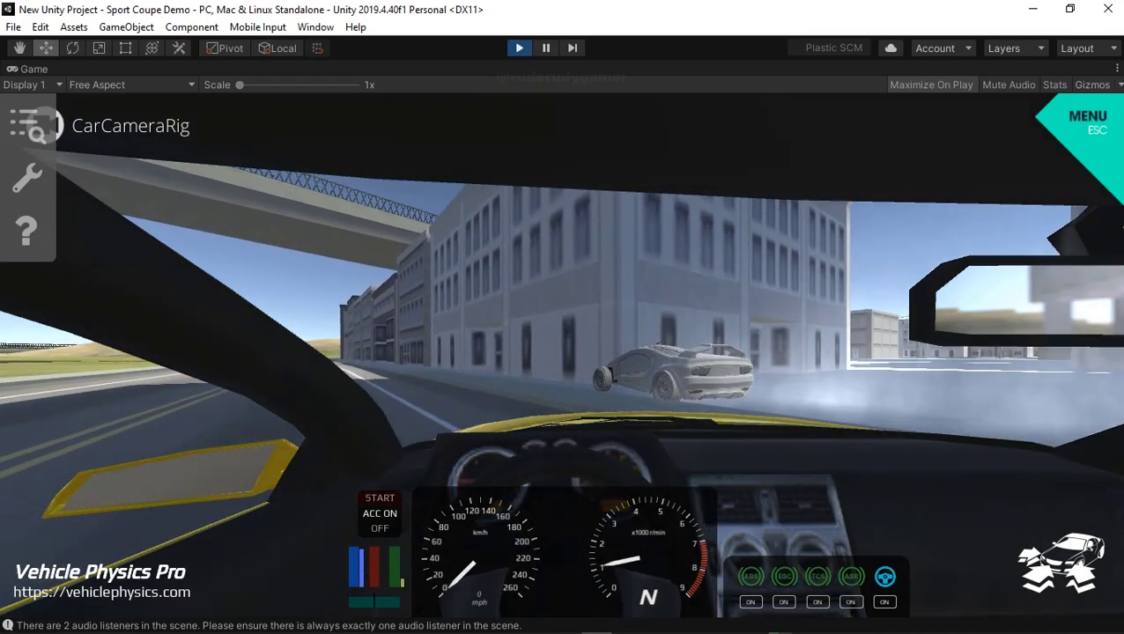
pyautogui.press('Escape')
pyautogui.click(508, 51)
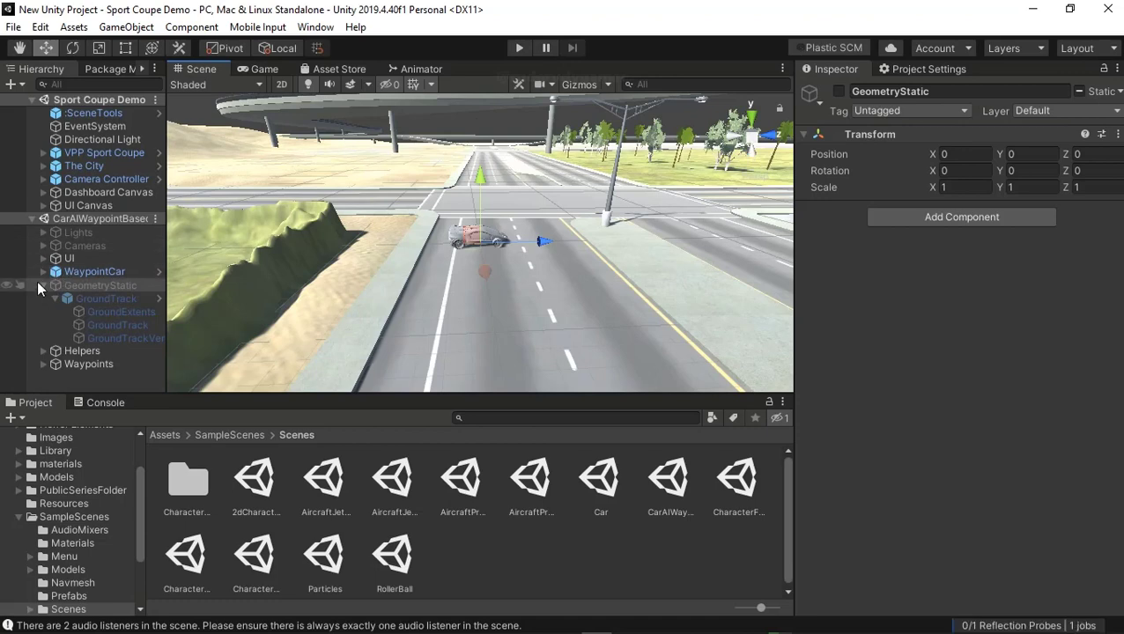
# Step: Collapse GeometryStatic and expand Waypoints to check Waypoint 011 and Waypoint 000 positions
pyautogui.click(43, 284)
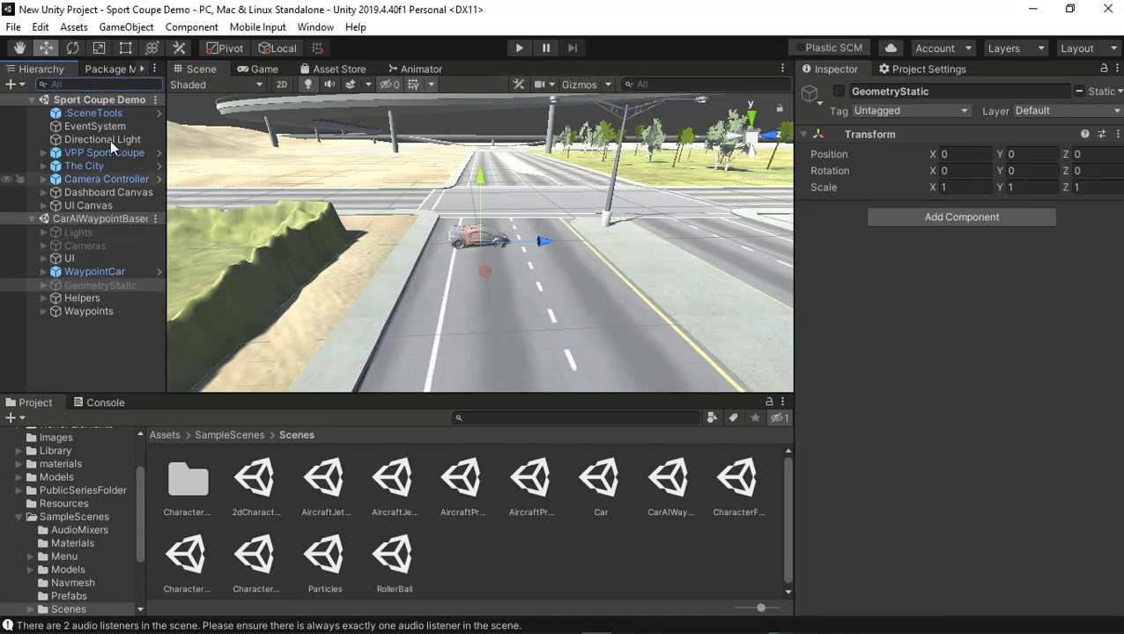
pyautogui.click(42, 311)
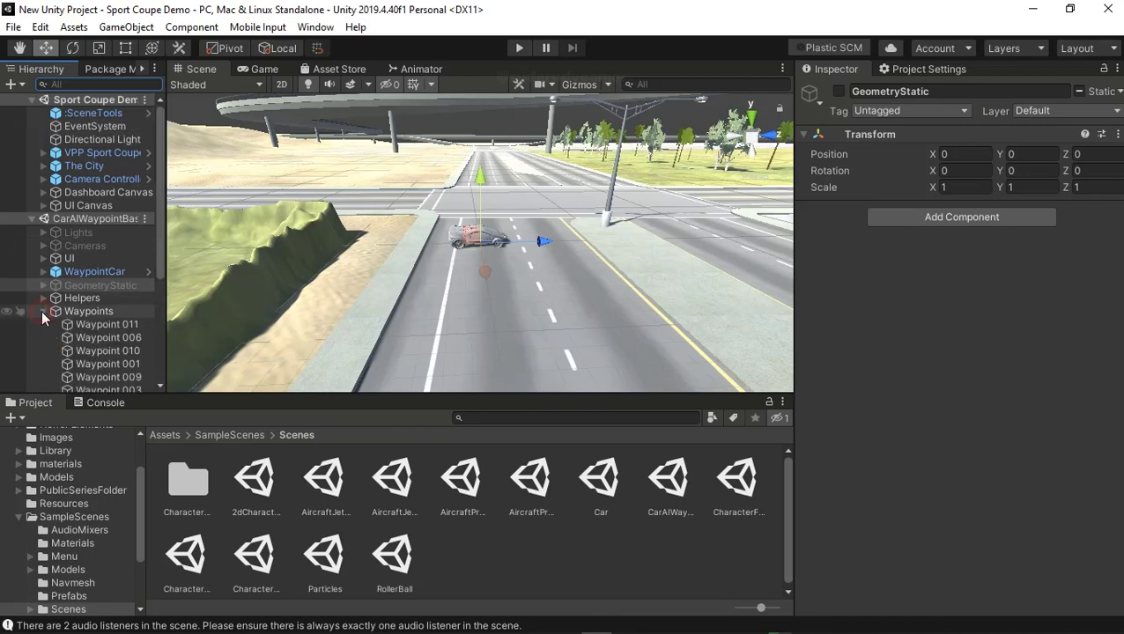
pyautogui.click(93, 325)
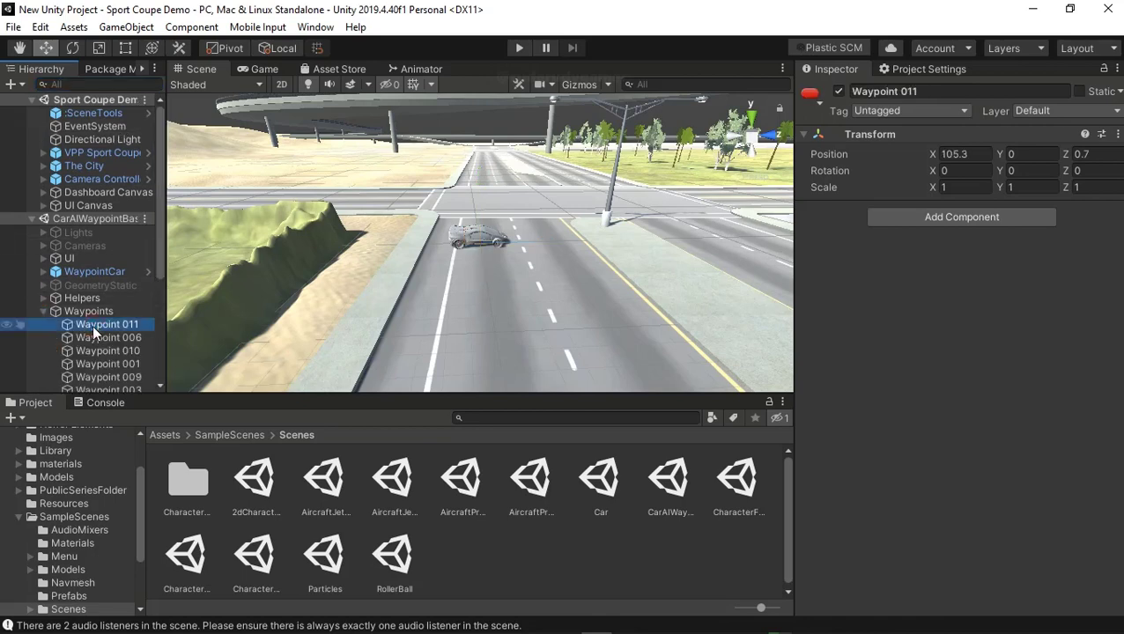
pyautogui.scroll(-5, 155, 361)
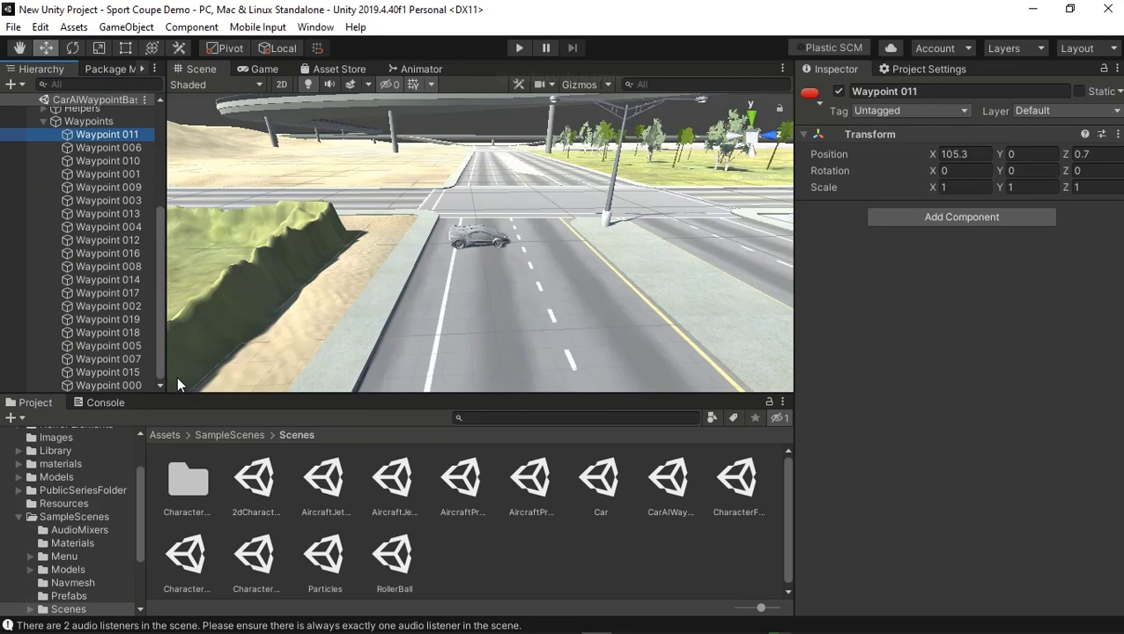
pyautogui.click(130, 386)
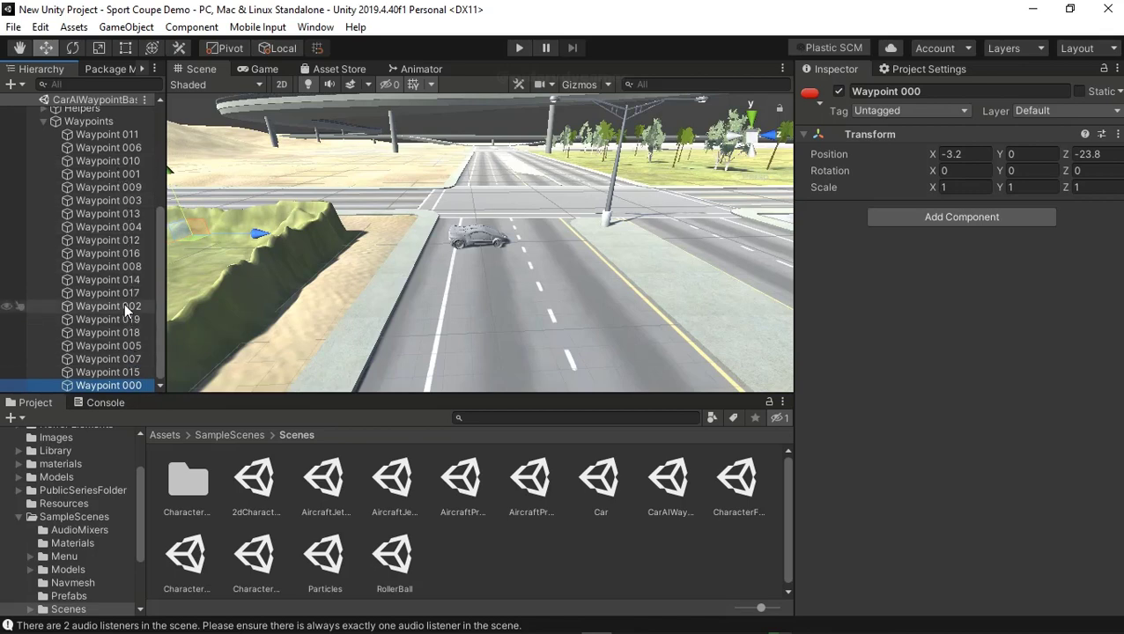
# Step: Frame Waypoint 001 and shift it sideways to about X -13
pyautogui.click(122, 175)
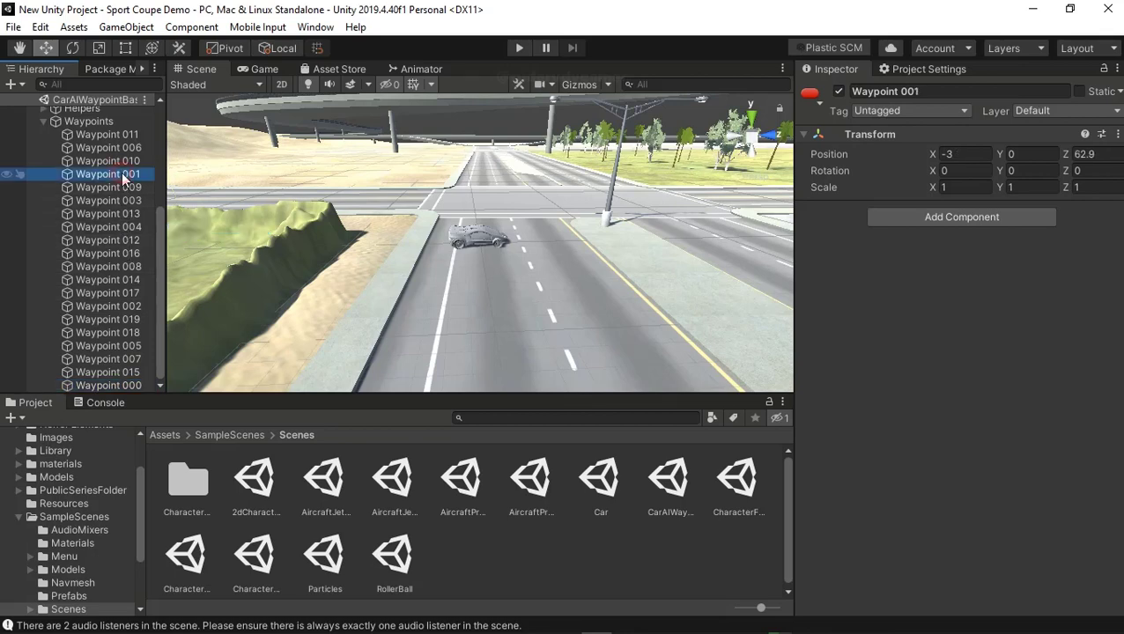
pyautogui.doubleClick(122, 174)
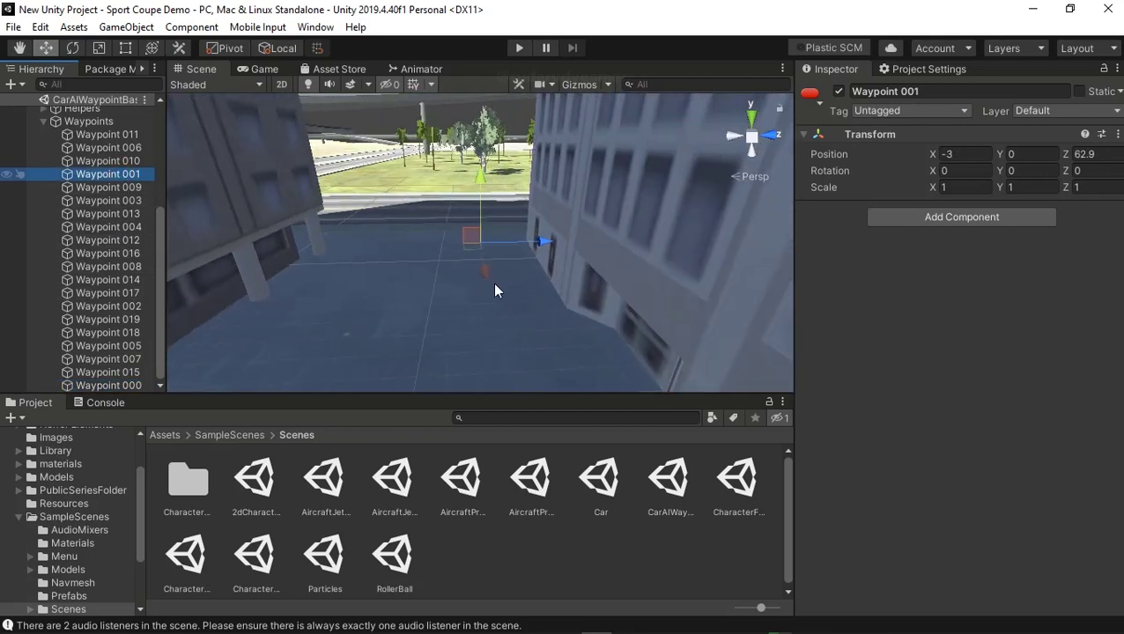
pyautogui.moveTo(478, 280); pyautogui.dragTo(460, 212)
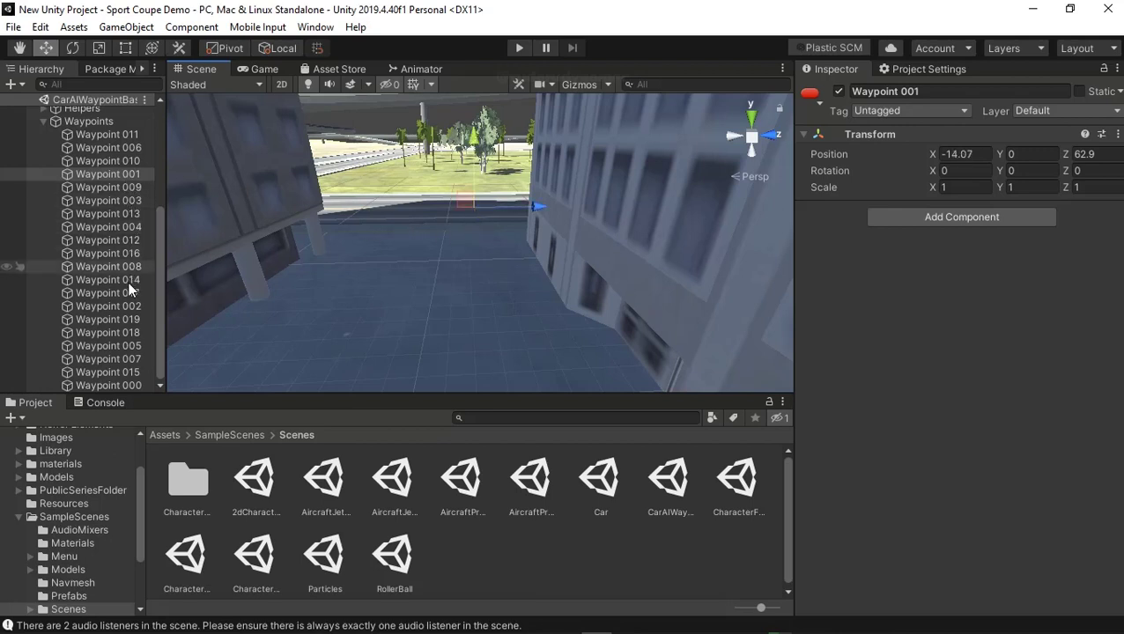
# Step: Frame Waypoint 003 at (59.4, 0, 147.6), view the road and overpass, then enter Play mode
pyautogui.click(125, 200)
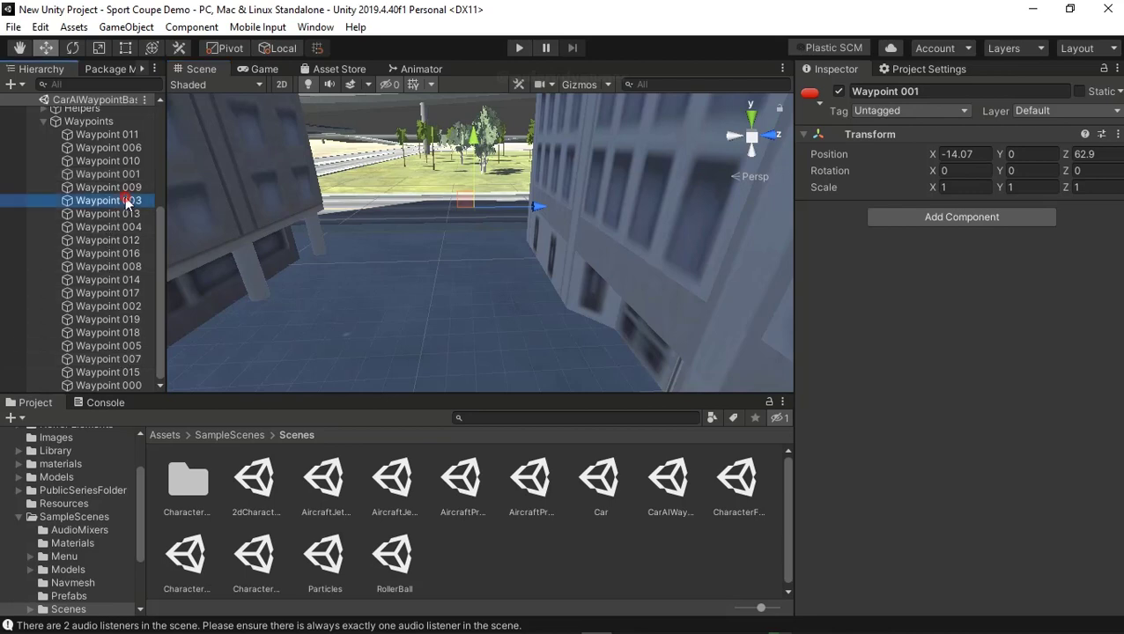
pyautogui.press('f')
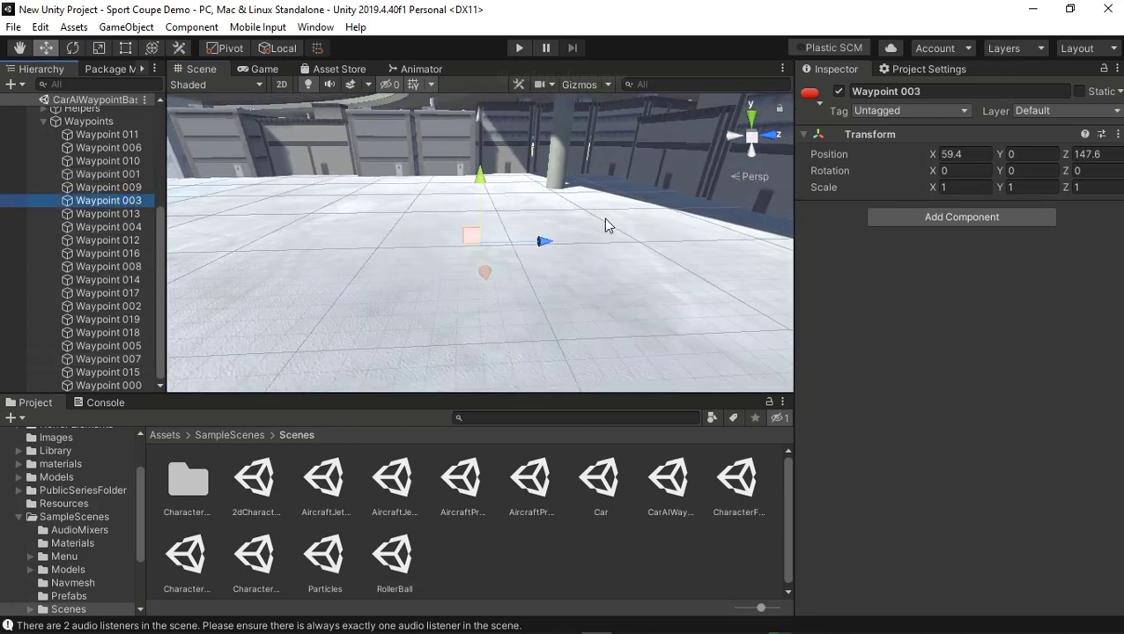
pyautogui.moveTo(605, 223)
pyautogui.mouseDown(button='right')
pyautogui.moveTo(444, 247)
pyautogui.moveTo(269, 334)
pyautogui.mouseUp(button='right')
pyautogui.moveTo(269, 334); pyautogui.dragTo(571, 259, button='middle')
pyautogui.moveTo(571, 260)
pyautogui.mouseDown(button='right')
pyautogui.moveTo(439, 235)
pyautogui.moveTo(447, 212)
pyautogui.mouseUp(button='right')
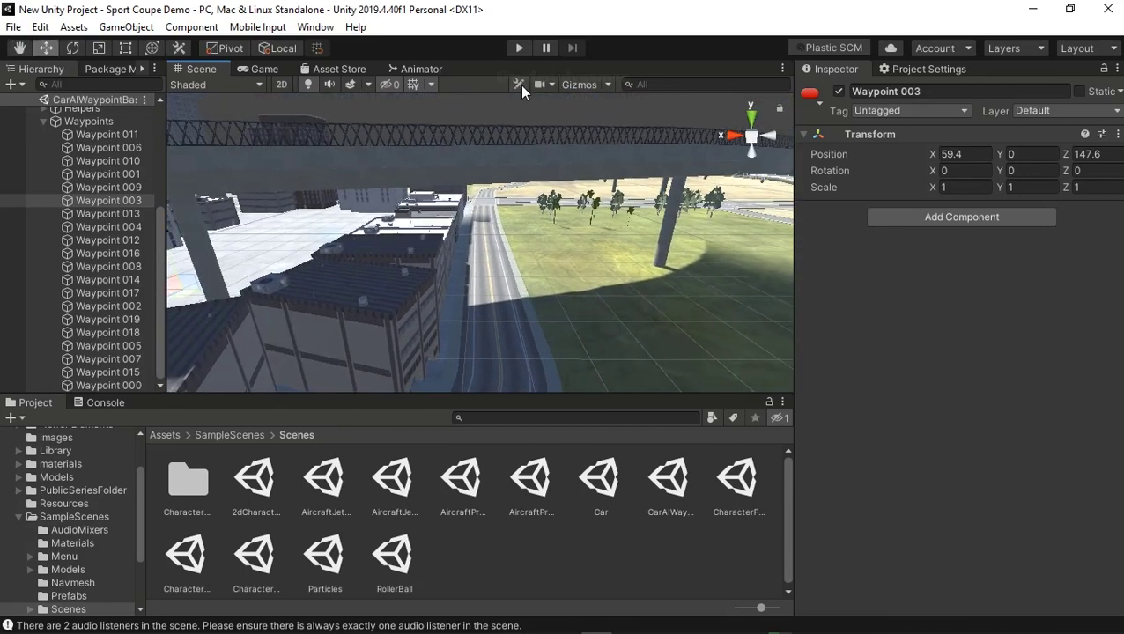
pyautogui.click(518, 50)
# Step: Start the engine with K, drive toward the grey AI car, brake, and leave Play mode
pyautogui.click(514, 47)
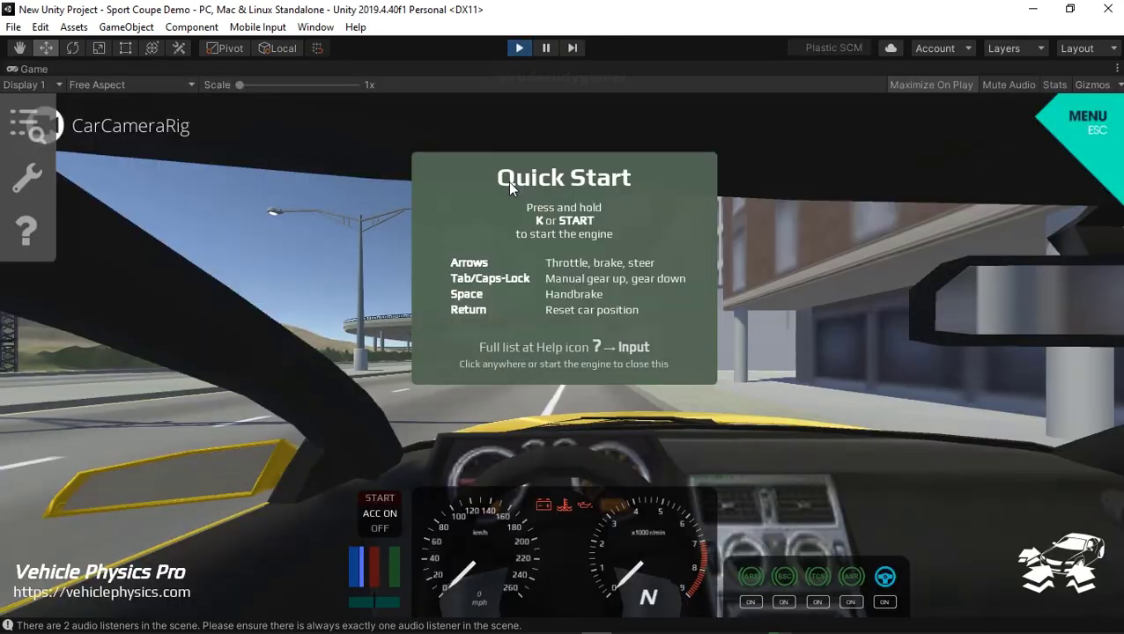
pyautogui.press('k')
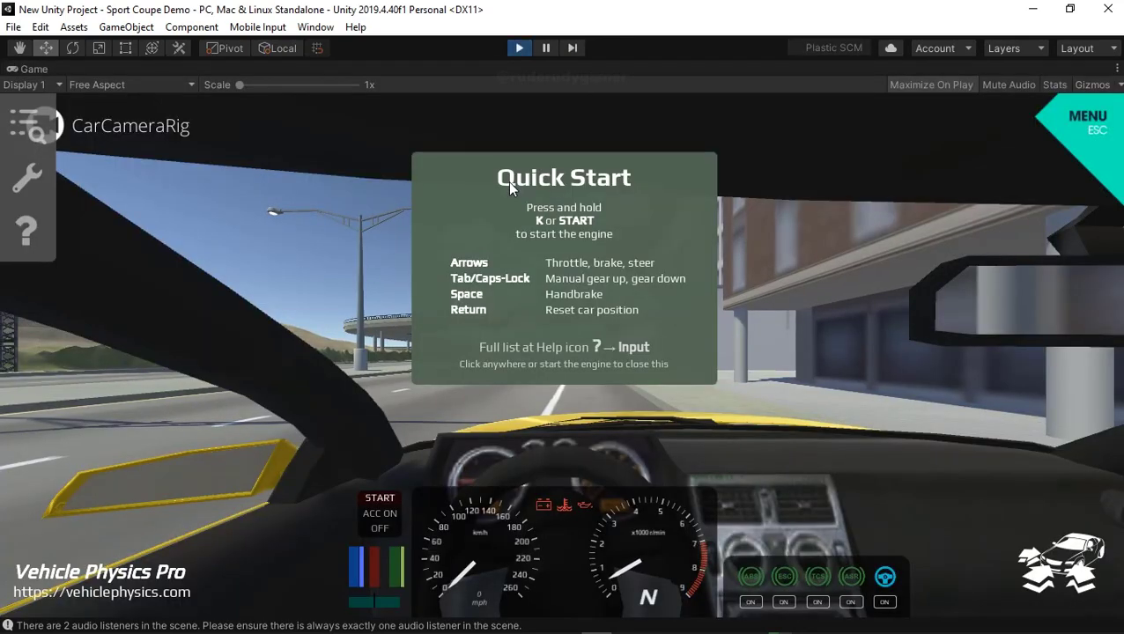
pyautogui.press('Up')
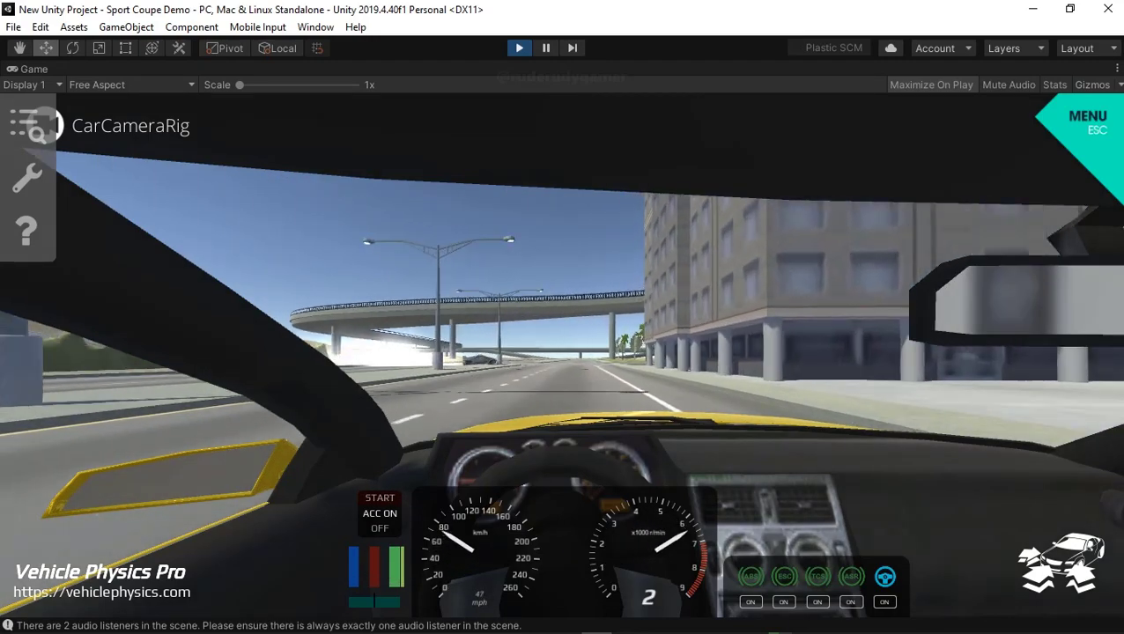
pyautogui.press('Down')
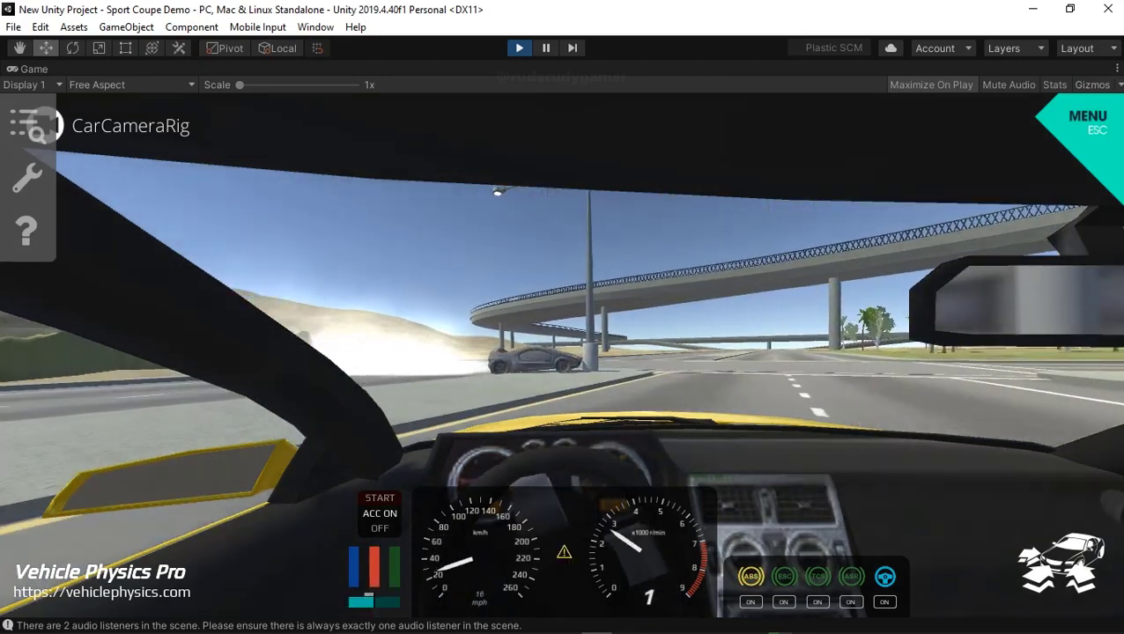
pyautogui.press('Escape')
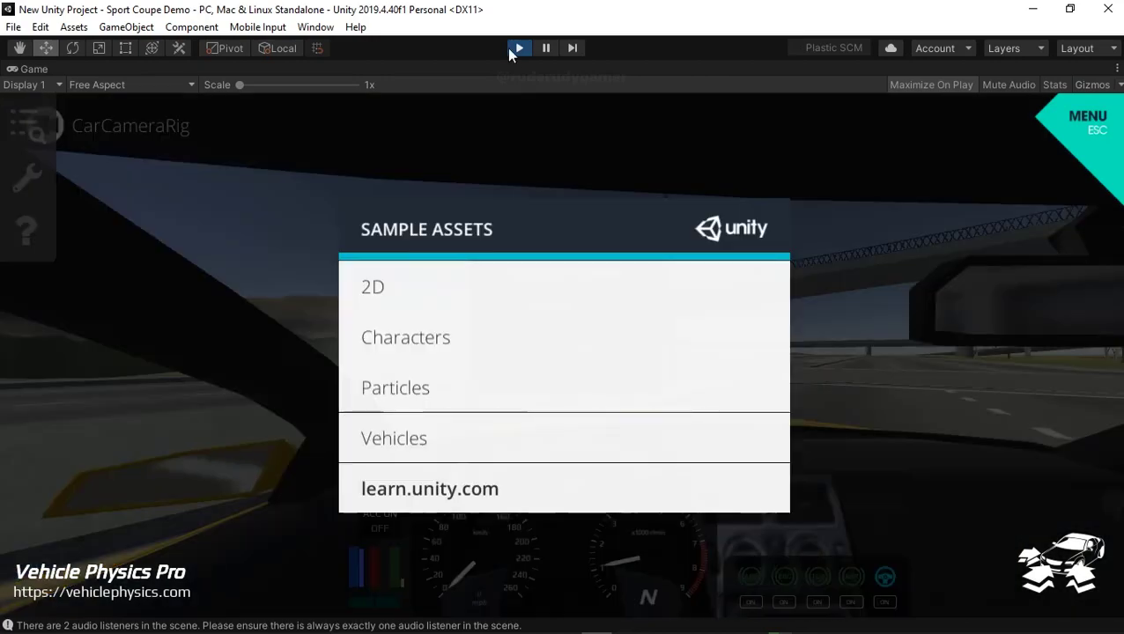
pyautogui.click(509, 50)
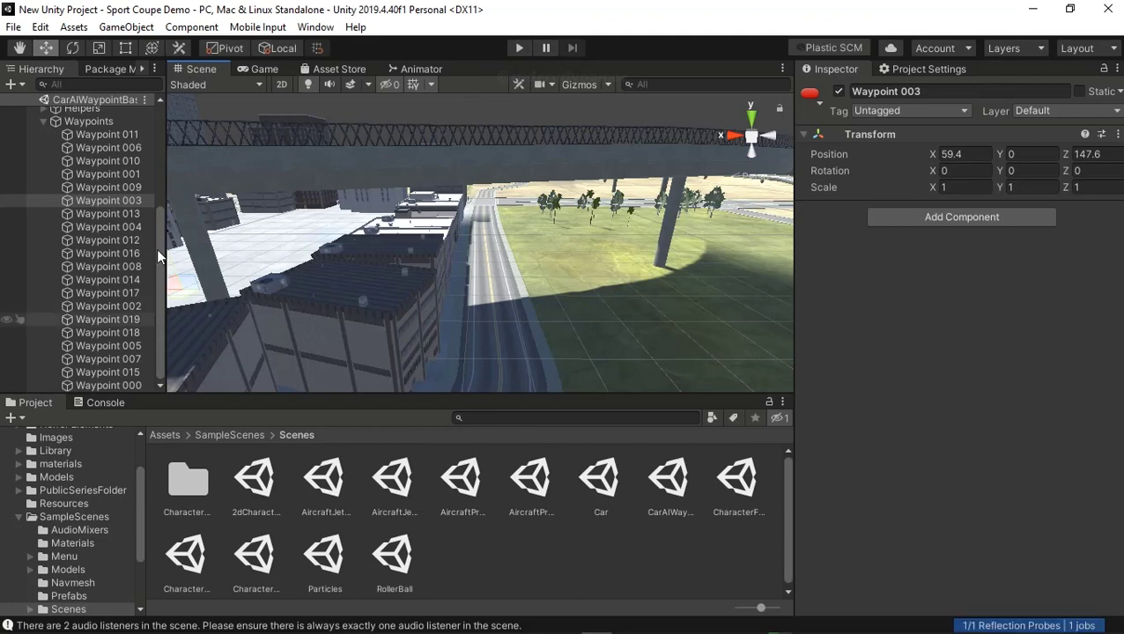
# Step: Frame Waypoint 000 and orbit the Scene view to look along the city street
pyautogui.click(135, 386)
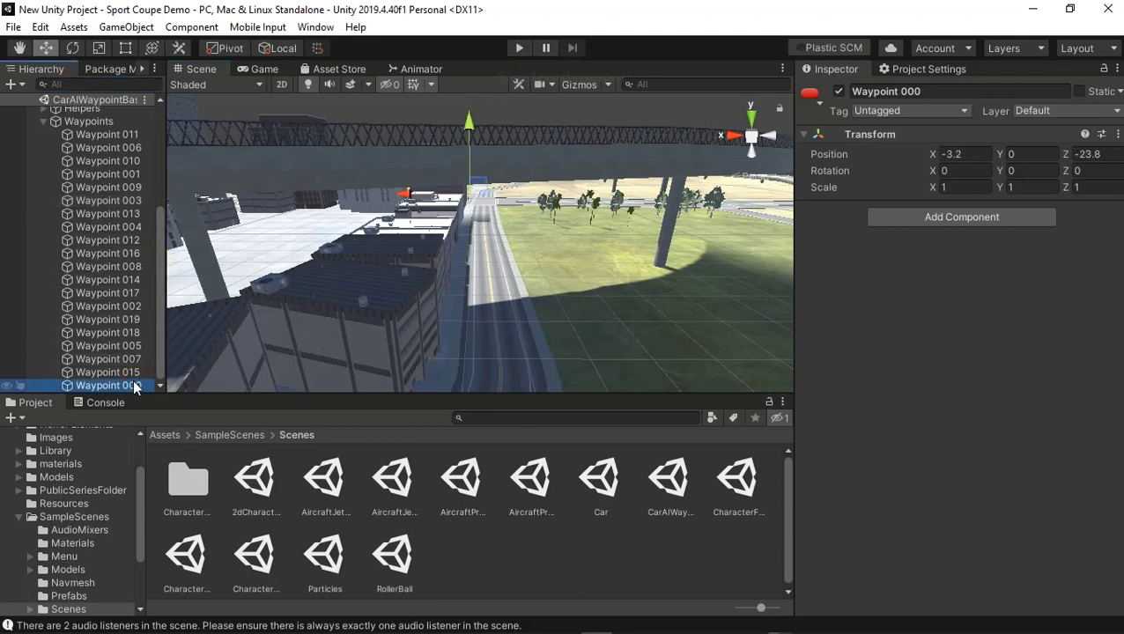
pyautogui.doubleClick(134, 387)
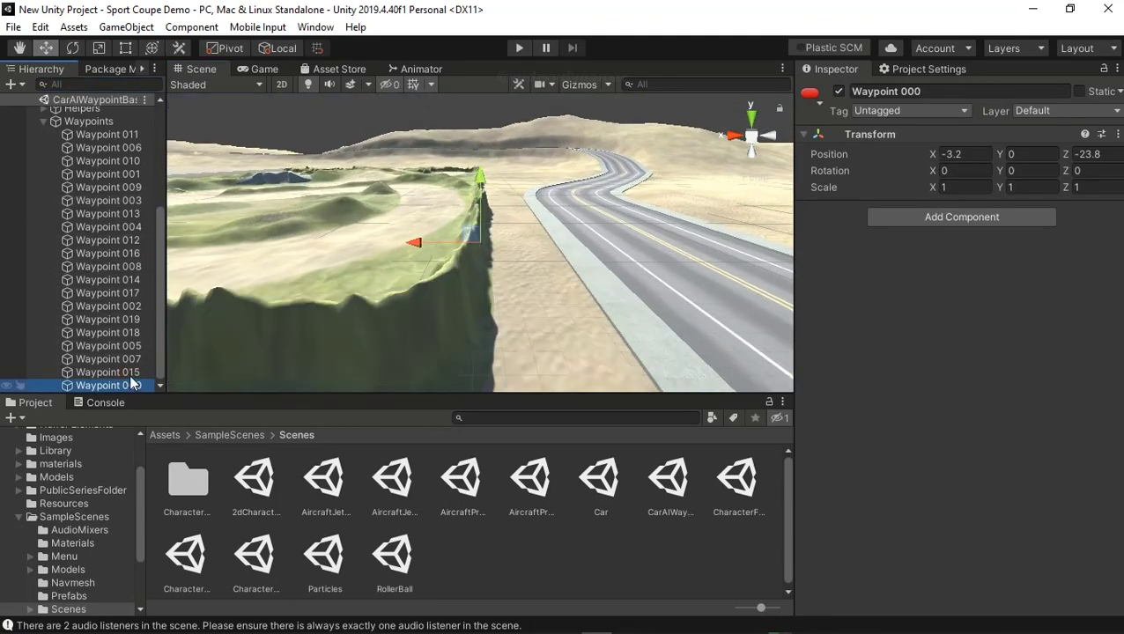
pyautogui.moveTo(445, 194); pyautogui.dragTo(482, 282, button='middle')
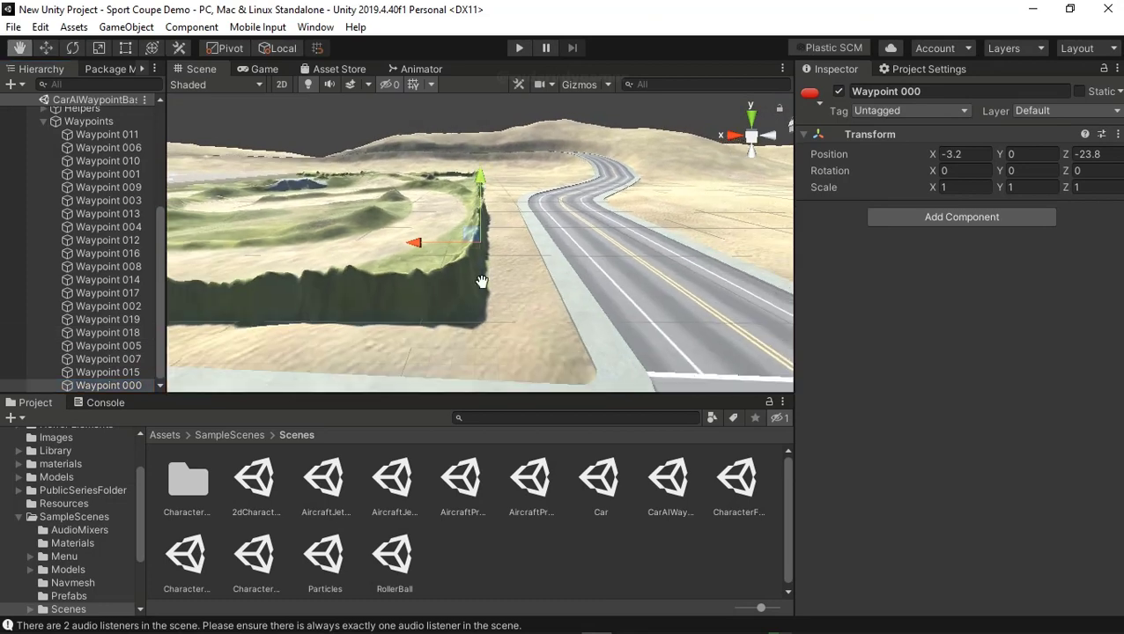
pyautogui.moveTo(482, 282)
pyautogui.keyDown('alt'); pyautogui.mouseDown()
pyautogui.moveTo(386, 300)
pyautogui.moveTo(434, 315)
pyautogui.moveTo(293, 359)
pyautogui.moveTo(313, 318)
pyautogui.mouseUp(); pyautogui.keyUp('alt')
pyautogui.moveTo(504, 294)
pyautogui.keyDown('alt'); pyautogui.mouseDown()
pyautogui.moveTo(426, 245)
pyautogui.moveTo(276, 197)
pyautogui.mouseUp(); pyautogui.keyUp('alt')
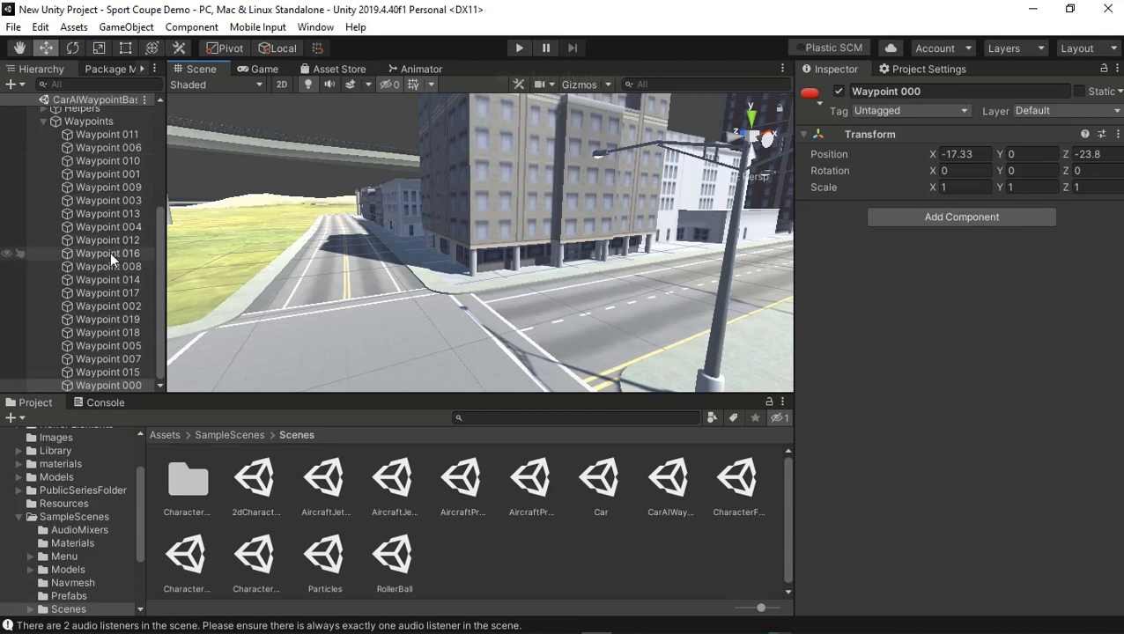
# Step: Compare against Waypoint 001 and drag Waypoint 003 along X to -14.5
pyautogui.click(103, 202)
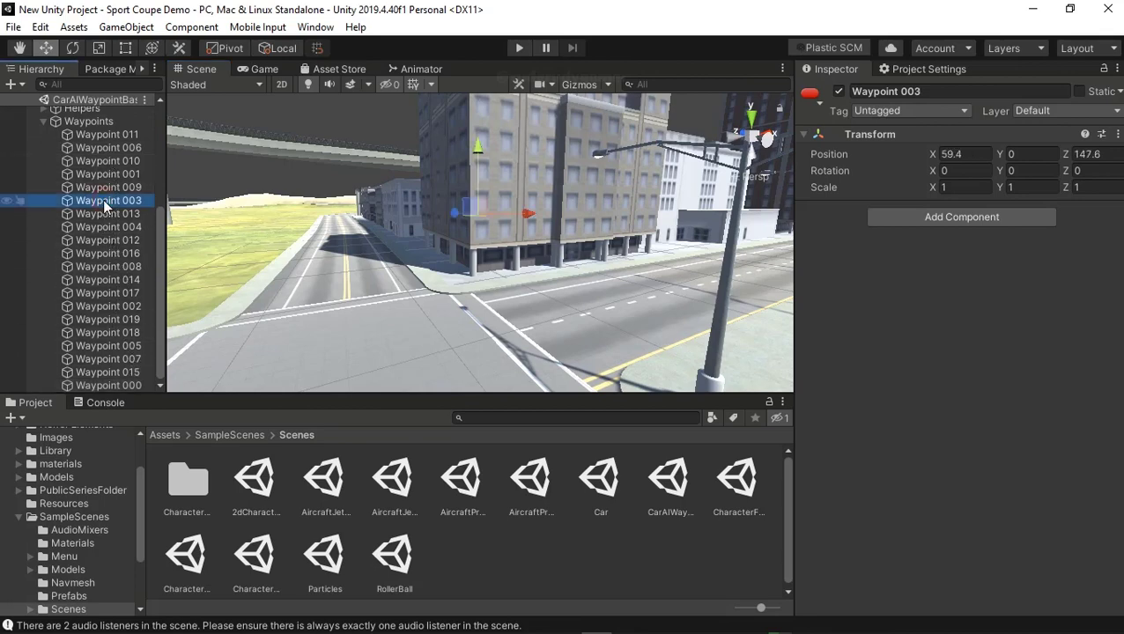
pyautogui.click(112, 175)
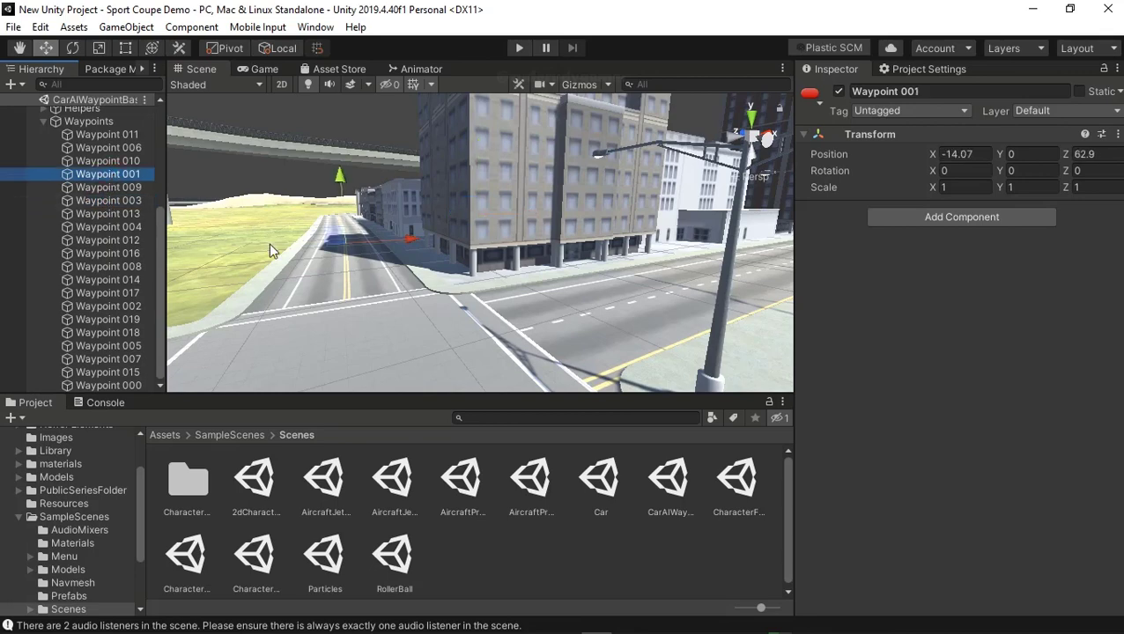
pyautogui.click(125, 201)
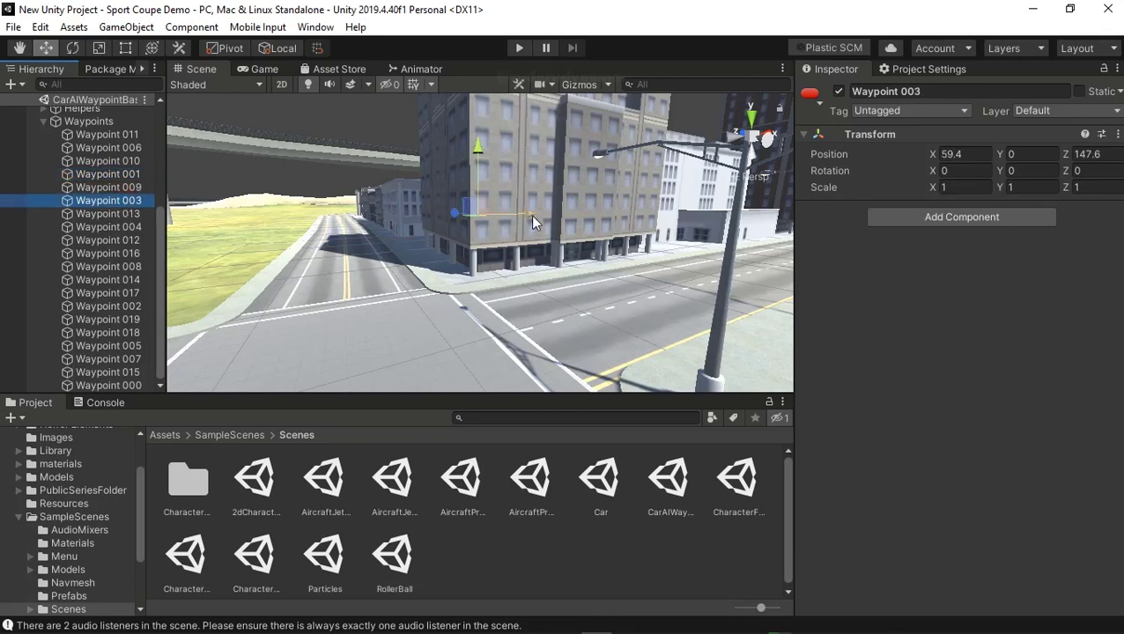
pyautogui.moveTo(532, 221); pyautogui.dragTo(499, 219)
pyautogui.moveTo(426, 214); pyautogui.dragTo(432, 214)
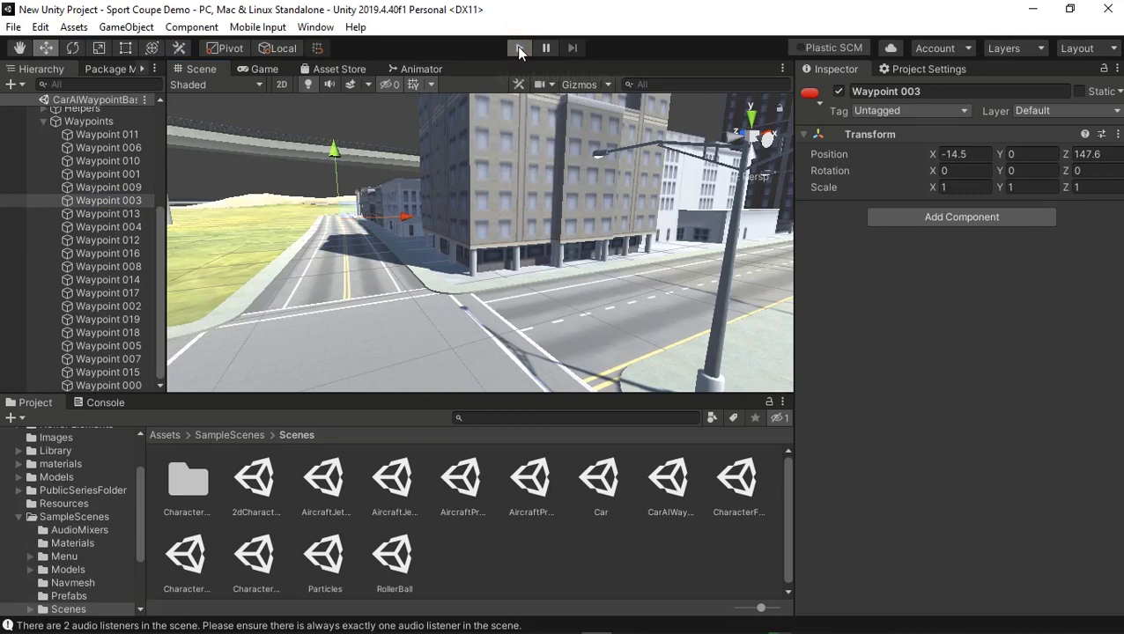
# Step: Enter Play mode with Ctrl+P, start the engine and accelerate forward steering left
pyautogui.hotkey('ctrl', 'p')
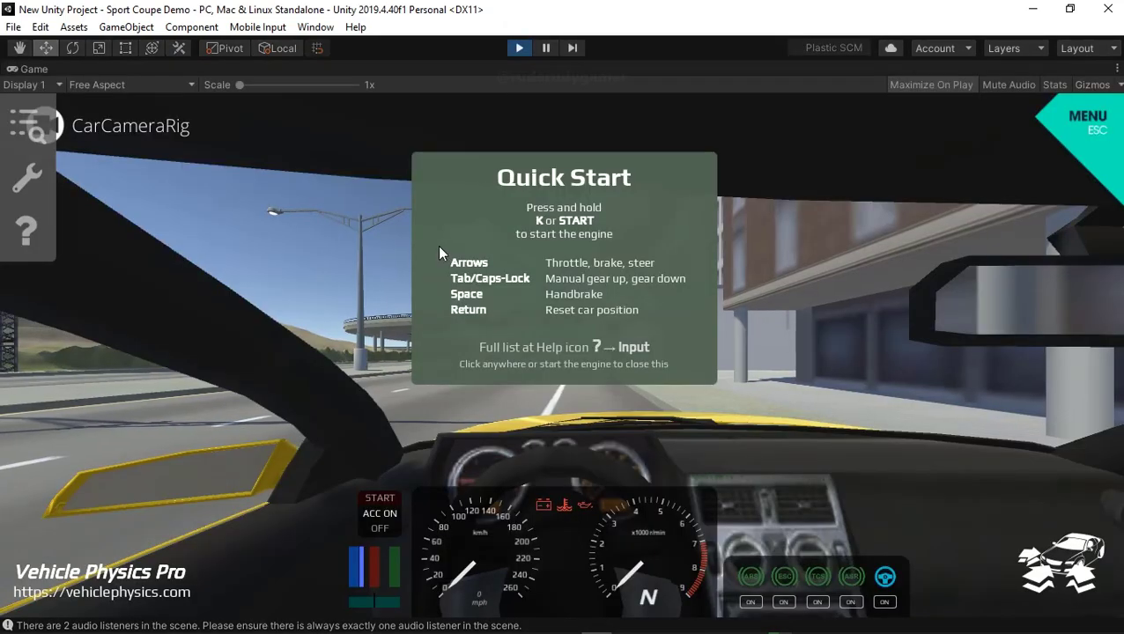
pyautogui.press('k')
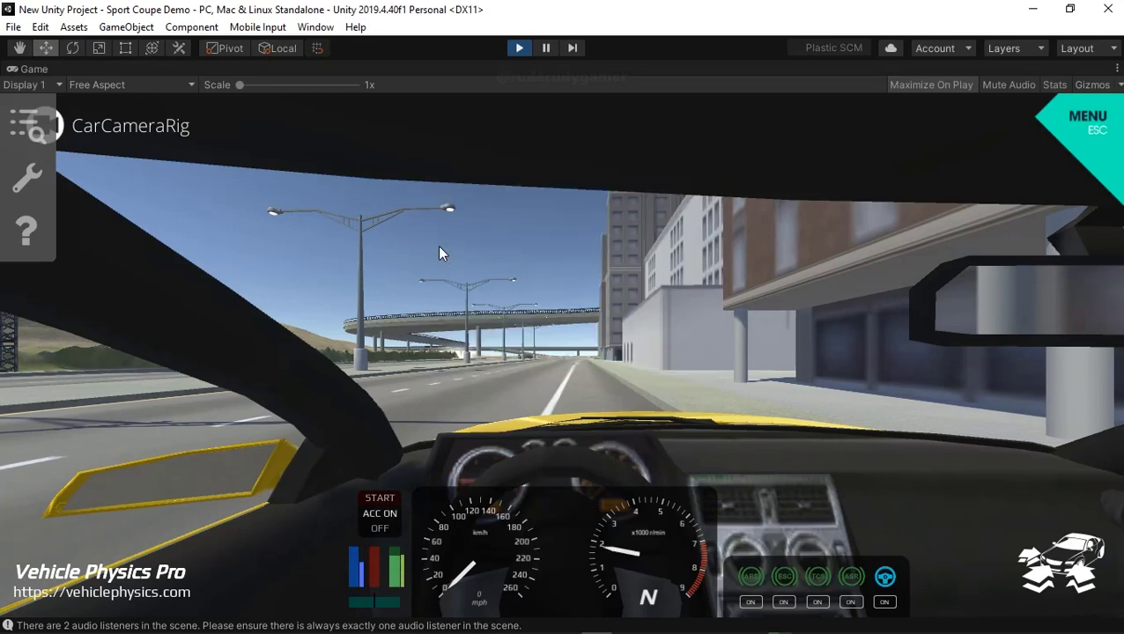
pyautogui.press('Up')
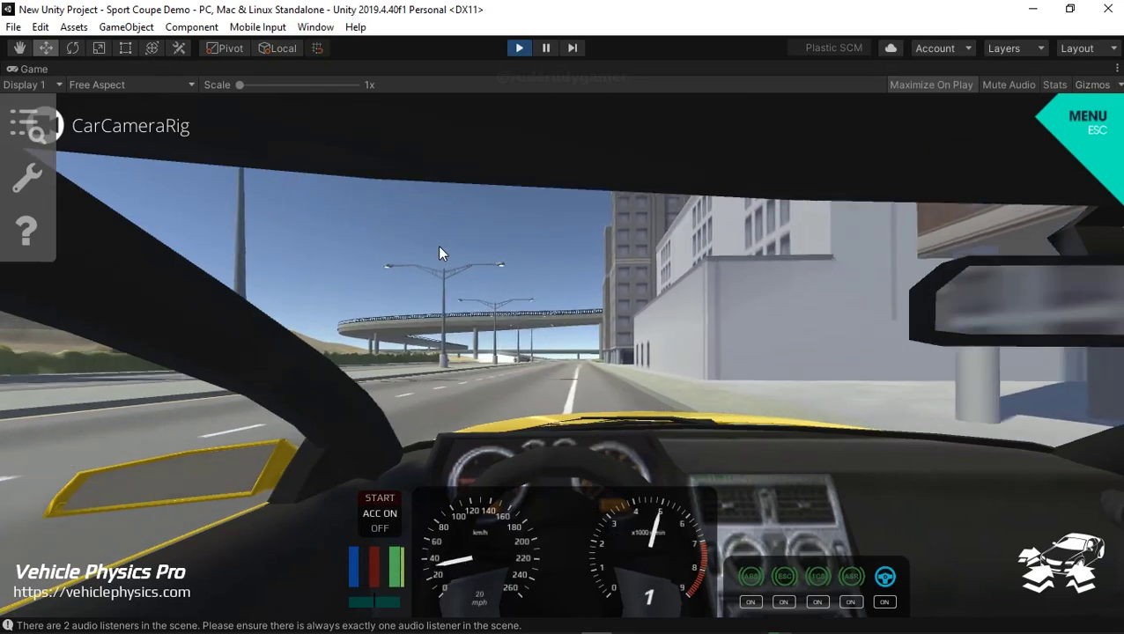
pyautogui.press('Left')
pyautogui.press('w')
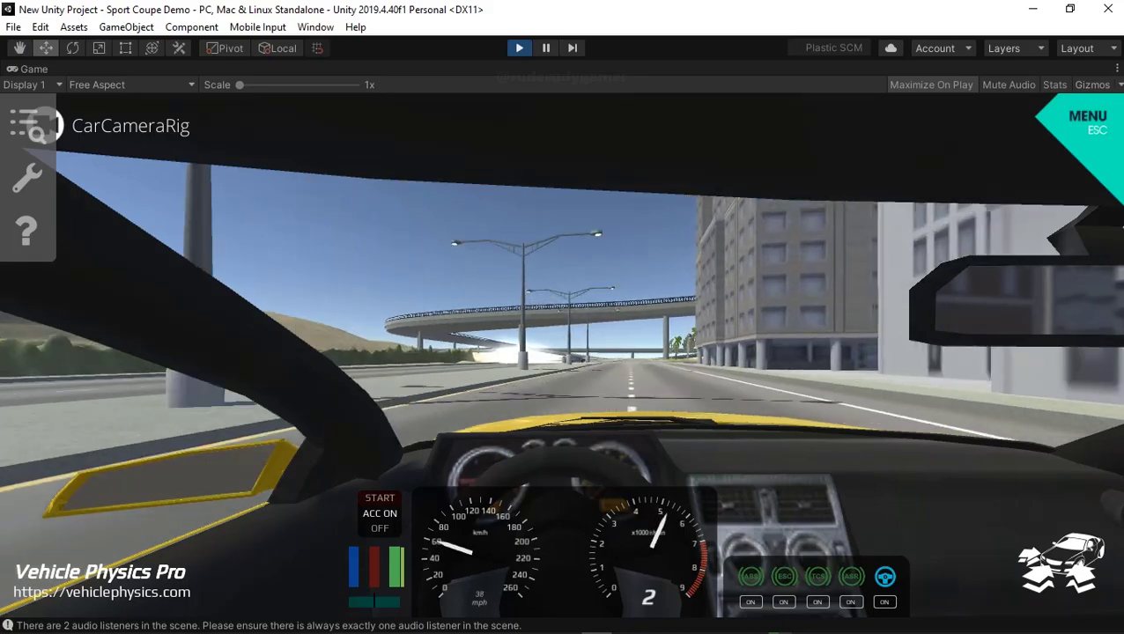
# Step: Brake and turn left alongside the grey AI car, stop, then exit Play mode
pyautogui.press('s')
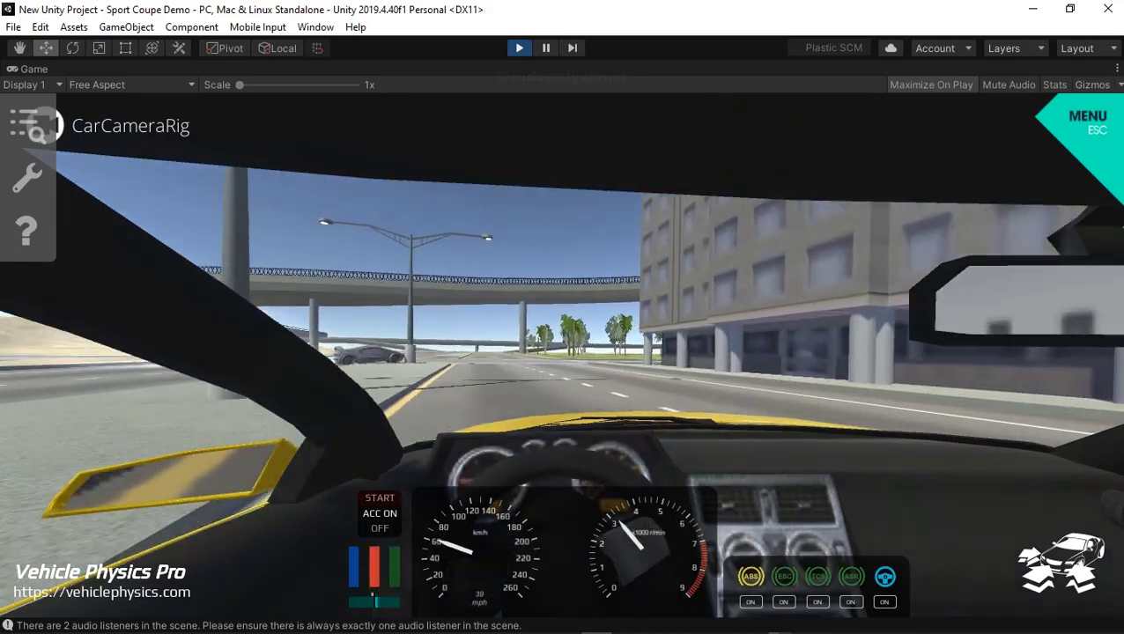
pyautogui.press('a')
pyautogui.press('w')
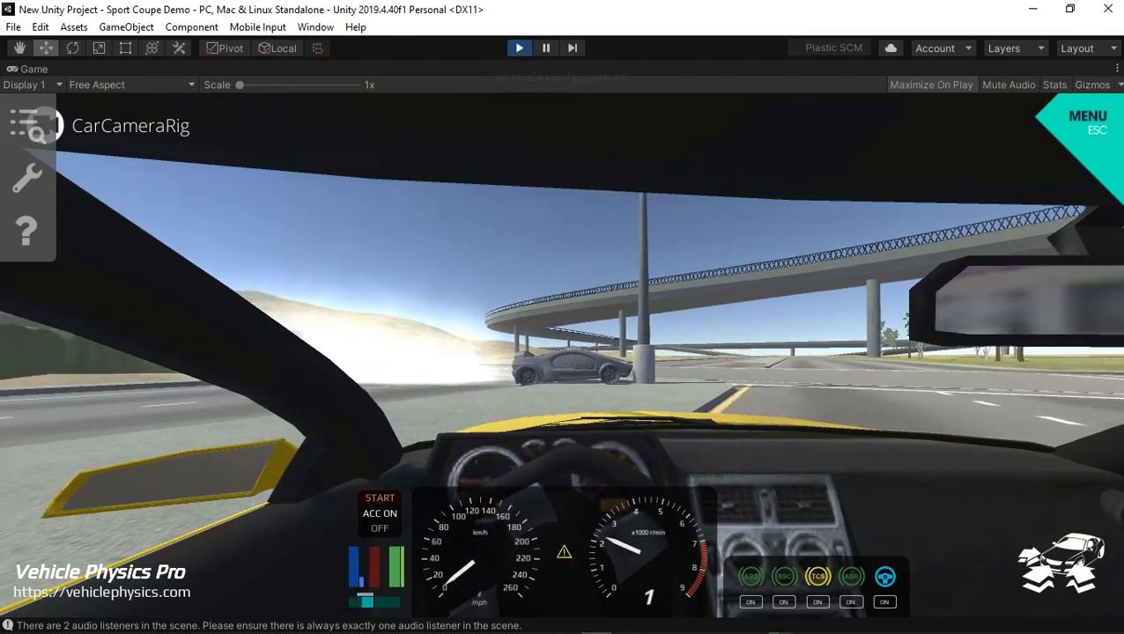
pyautogui.press('s')
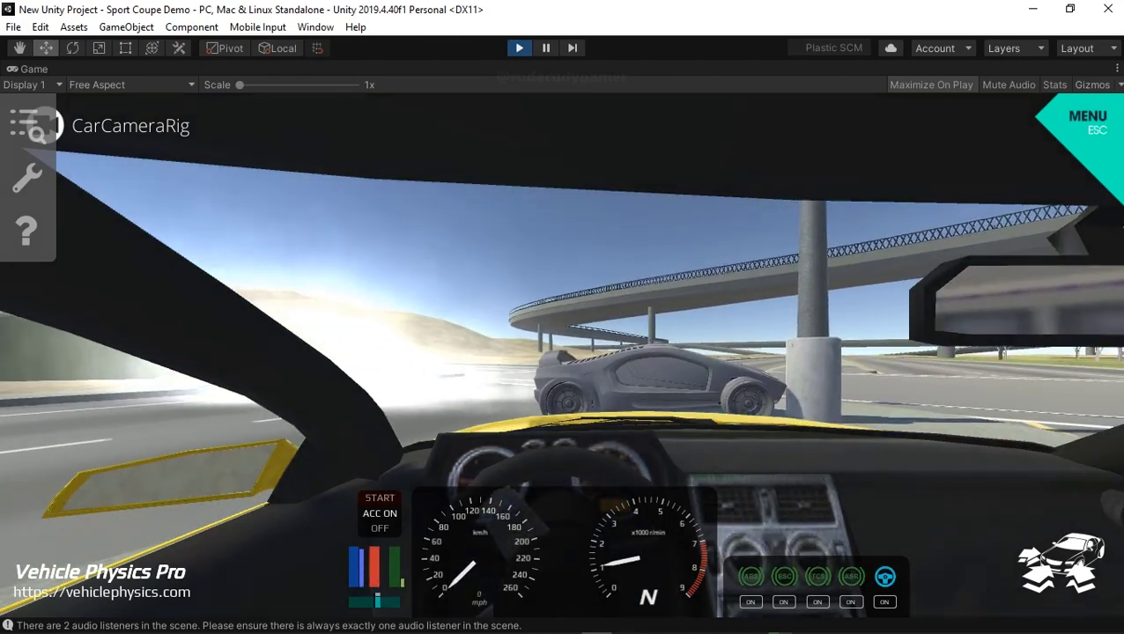
pyautogui.press('Escape')
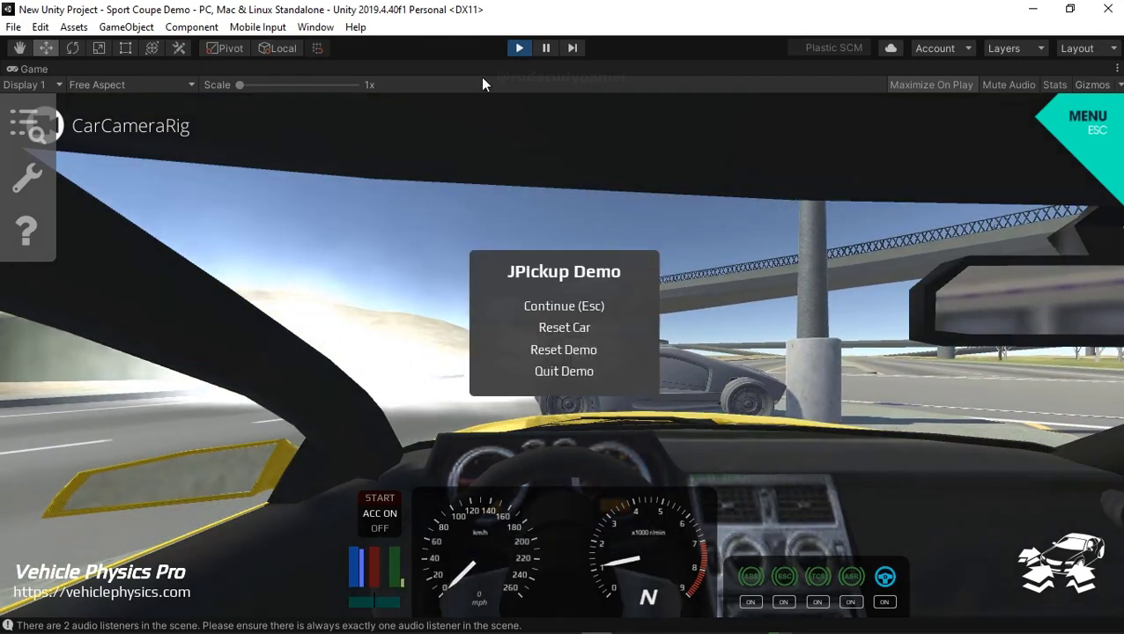
pyautogui.click(519, 47)
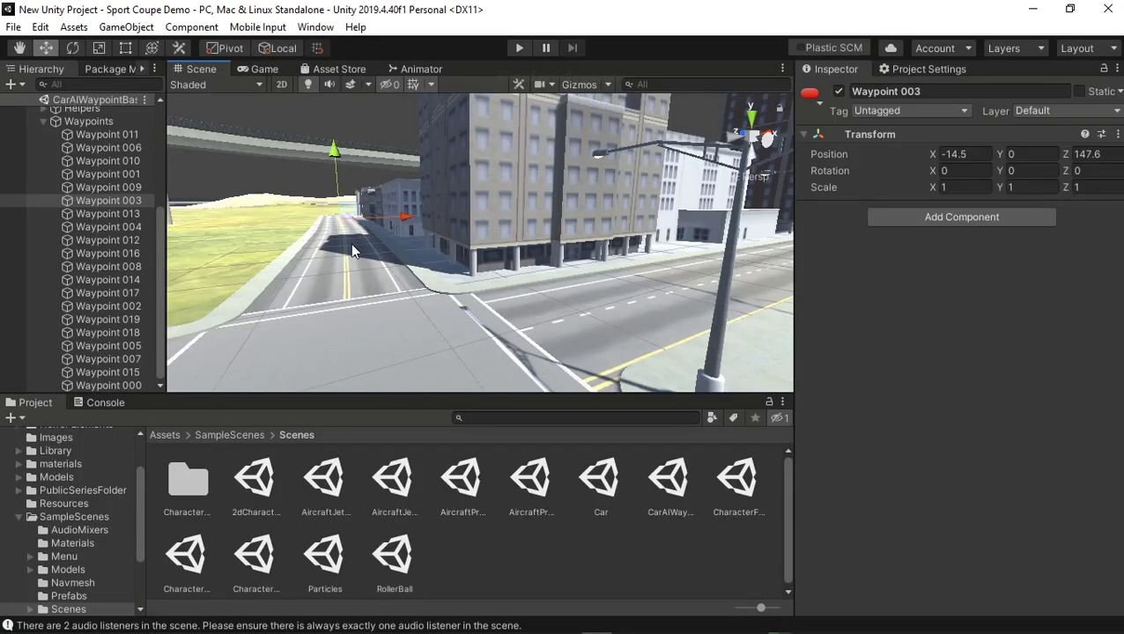
# Step: Collapse Waypoints, select WaypointCar and unpack its prefab completely
pyautogui.click(43, 123)
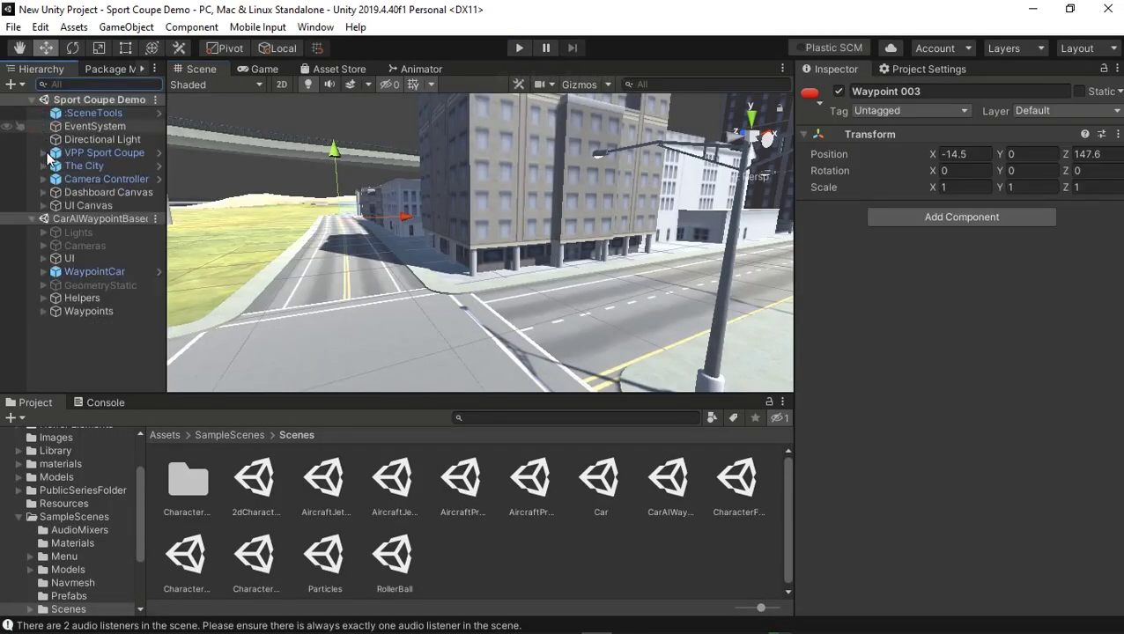
pyautogui.click(88, 270)
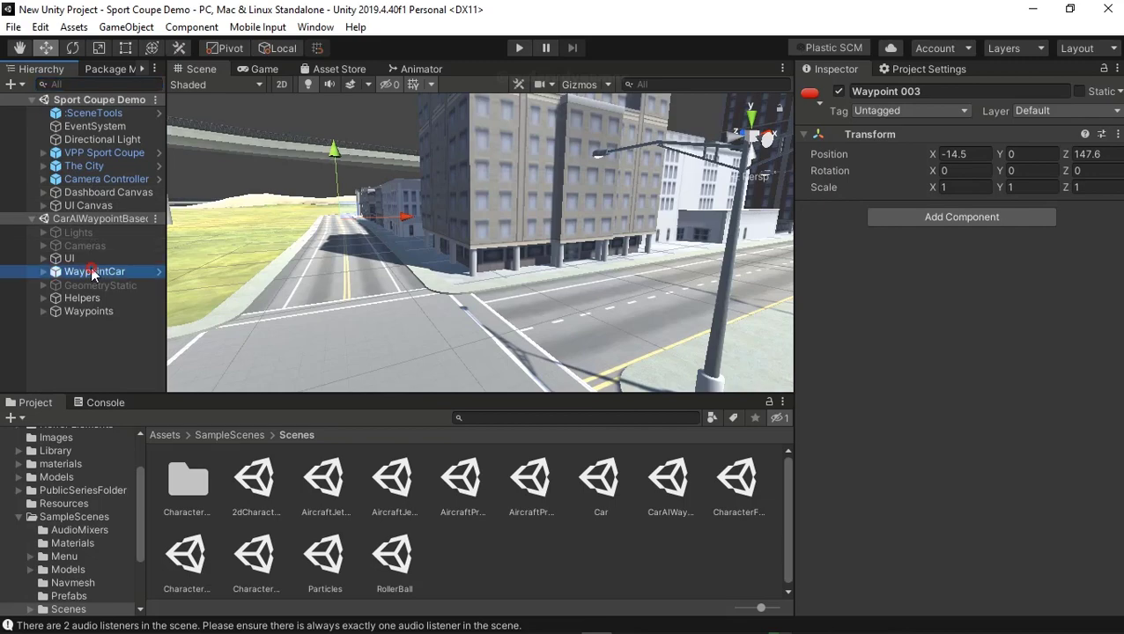
pyautogui.rightClick(88, 270)
pyautogui.click(148, 435)
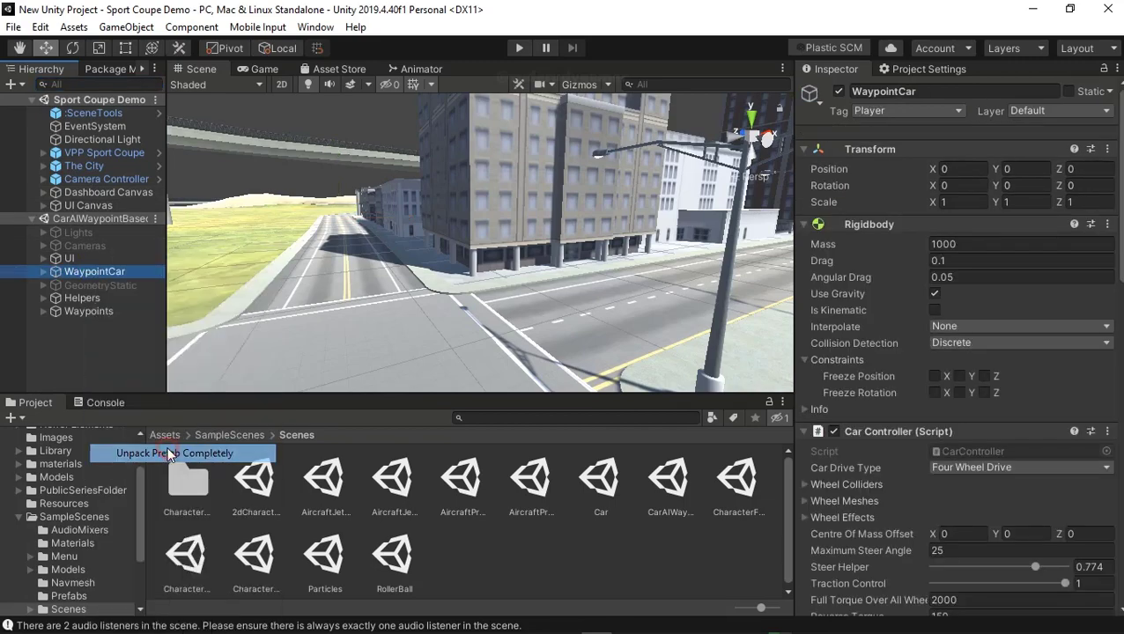
# Step: Frame and orbit the Scene view around WaypointCar, then enter Play mode
pyautogui.doubleClick(96, 273)
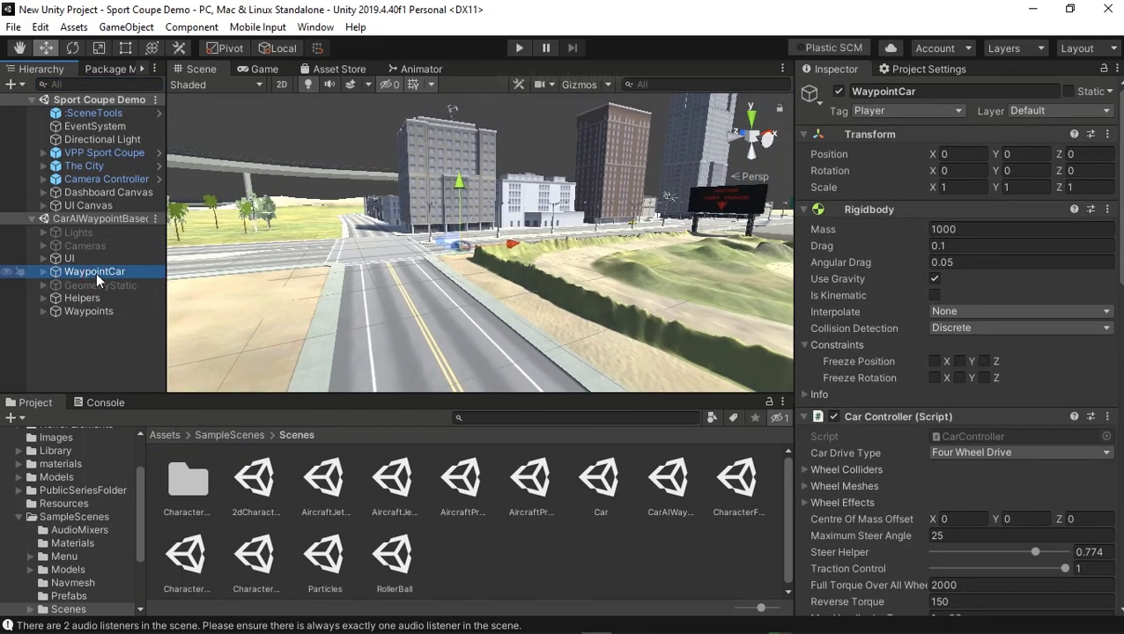
pyautogui.keyDown('alt'); pyautogui.moveTo(464, 225); pyautogui.dragTo(466, 232); pyautogui.keyUp('alt')
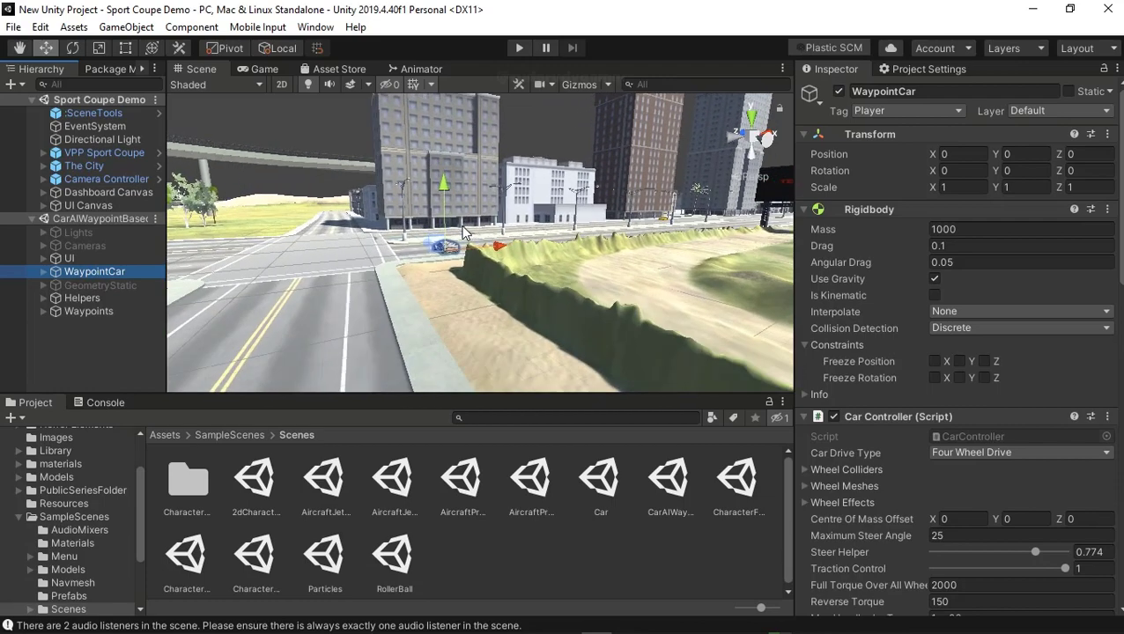
pyautogui.moveTo(466, 232)
pyautogui.keyDown('alt'); pyautogui.mouseDown()
pyautogui.moveTo(715, 306)
pyautogui.moveTo(413, 283)
pyautogui.moveTo(261, 341)
pyautogui.mouseUp(); pyautogui.keyUp('alt')
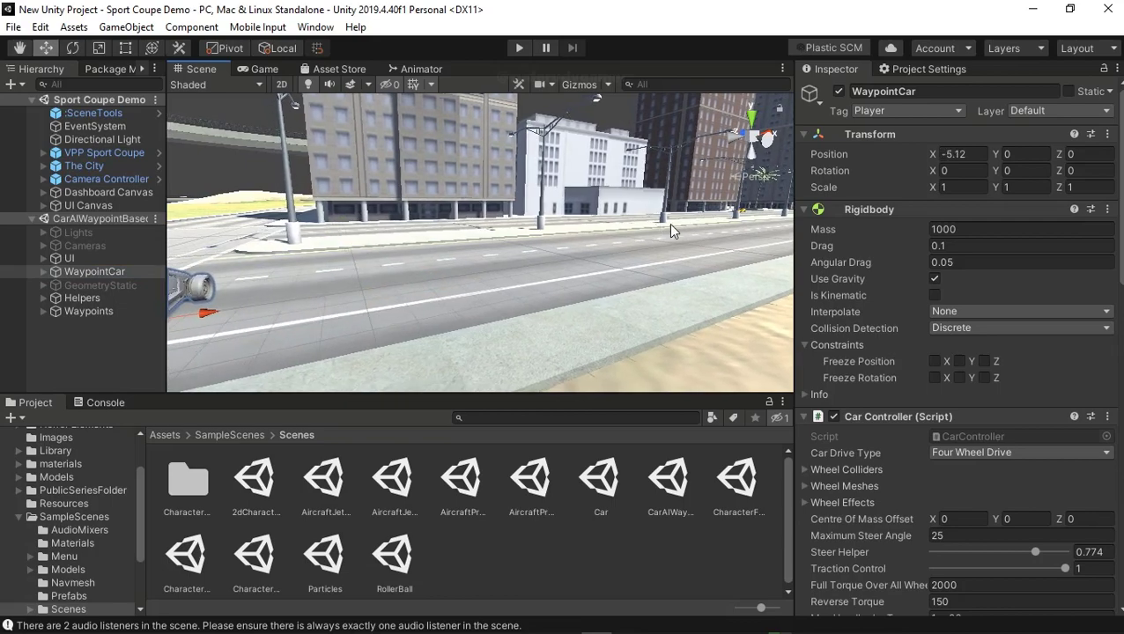
pyautogui.moveTo(458, 274); pyautogui.dragTo(569, 255, button='middle')
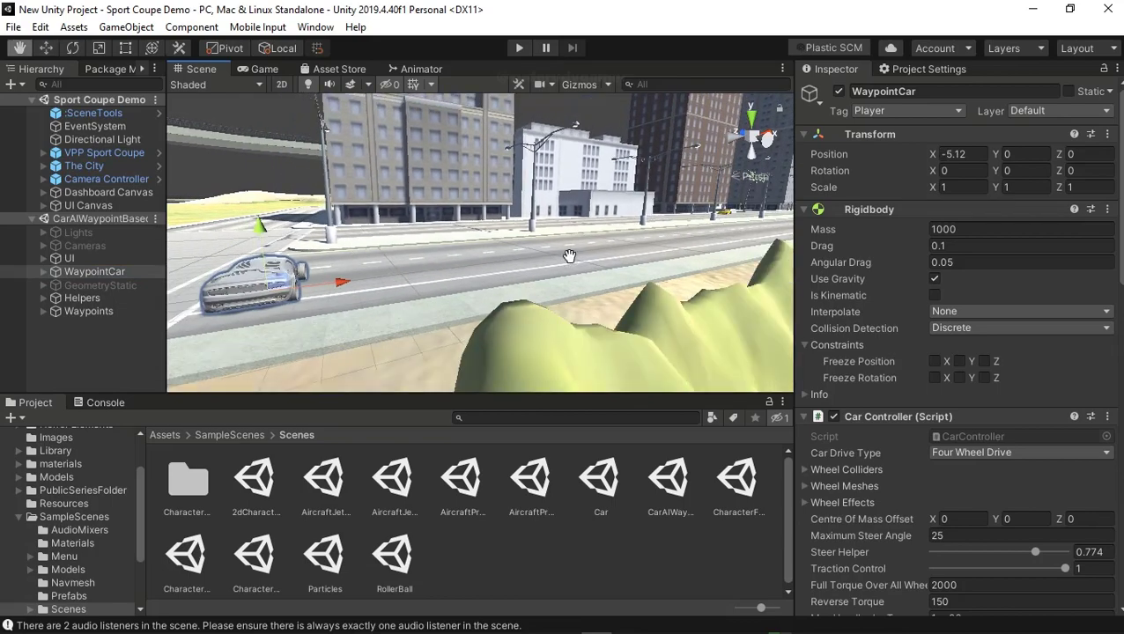
pyautogui.moveTo(569, 255)
pyautogui.keyDown('alt'); pyautogui.mouseDown()
pyautogui.moveTo(695, 245)
pyautogui.moveTo(330, 349)
pyautogui.mouseUp(); pyautogui.keyUp('alt')
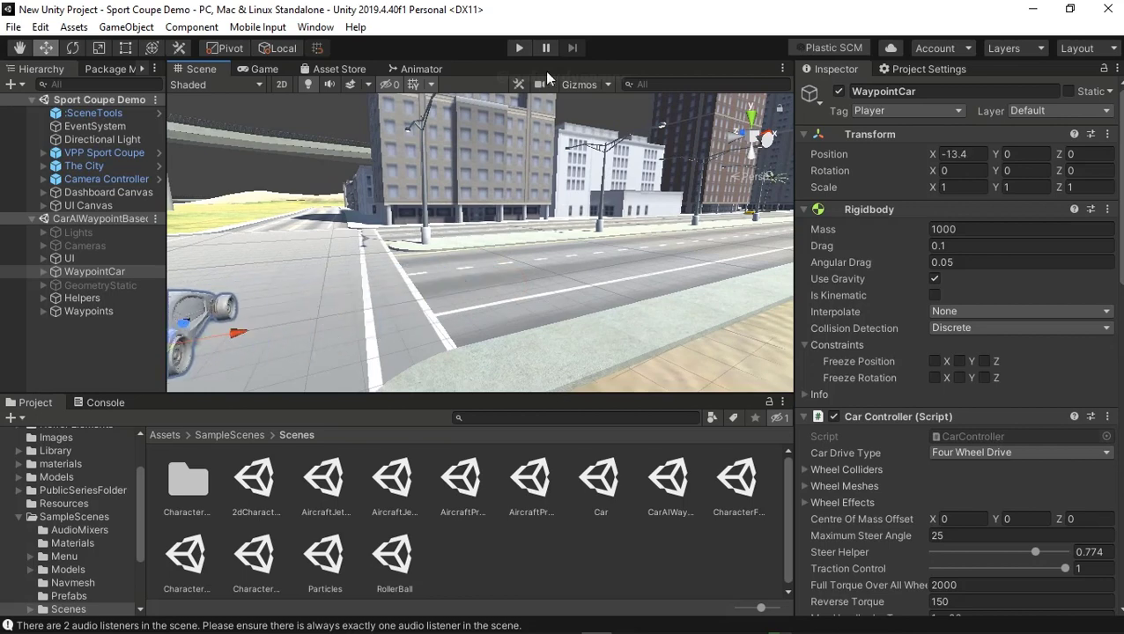
pyautogui.click(518, 49)
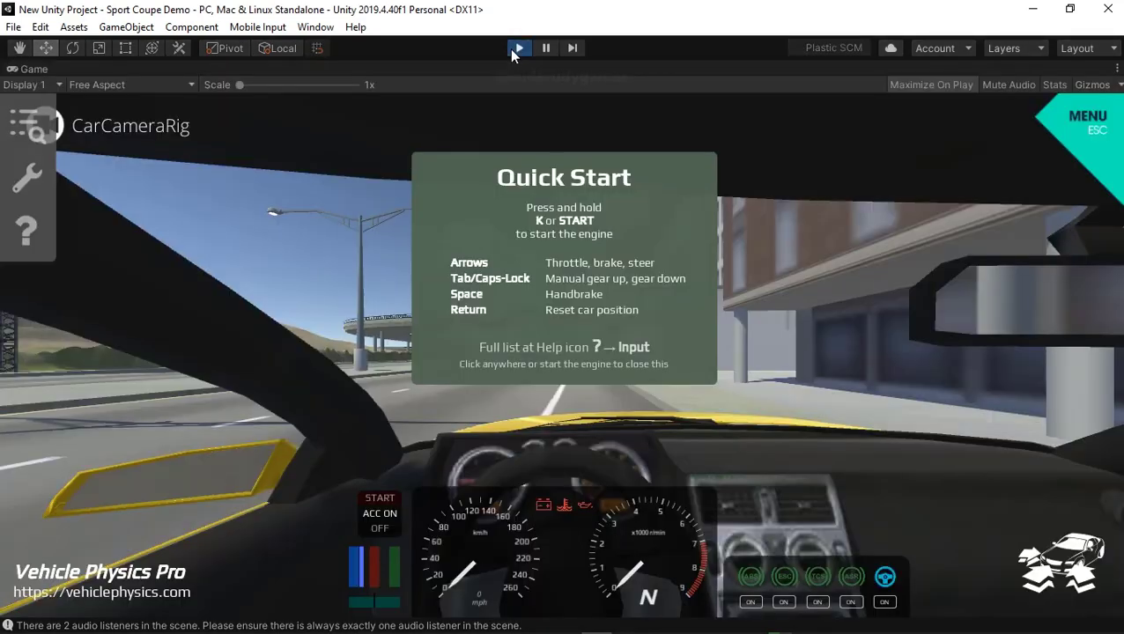
# Step: Start the engine, accelerate forward and brake into a left turn under the overpass
pyautogui.press('k')
pyautogui.press('Up')
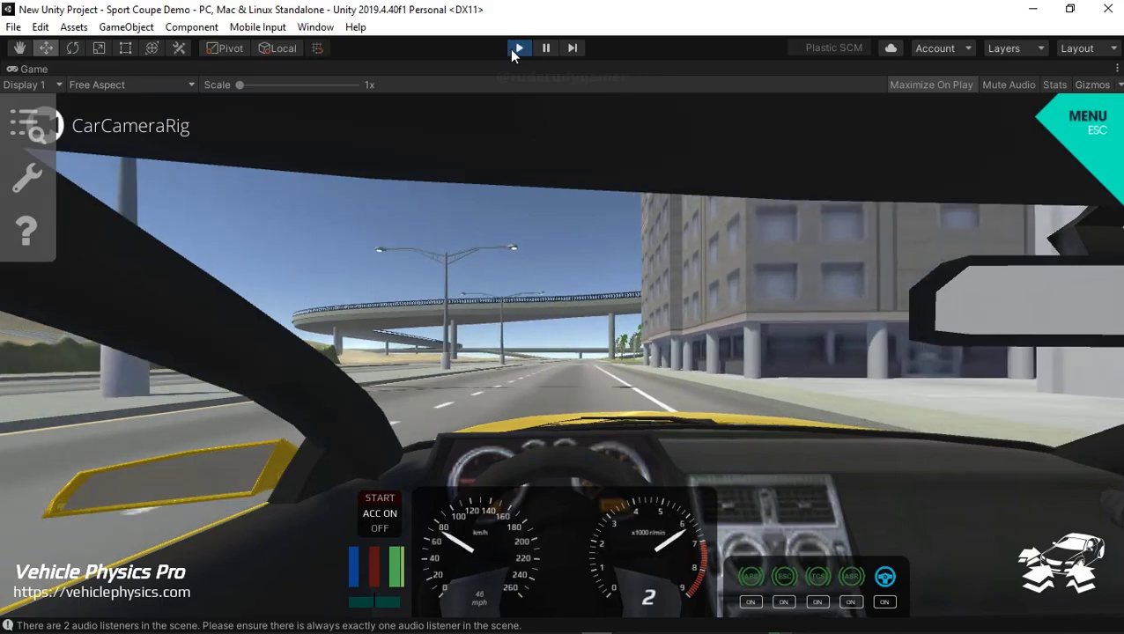
pyautogui.press('Left')
pyautogui.press('Down')
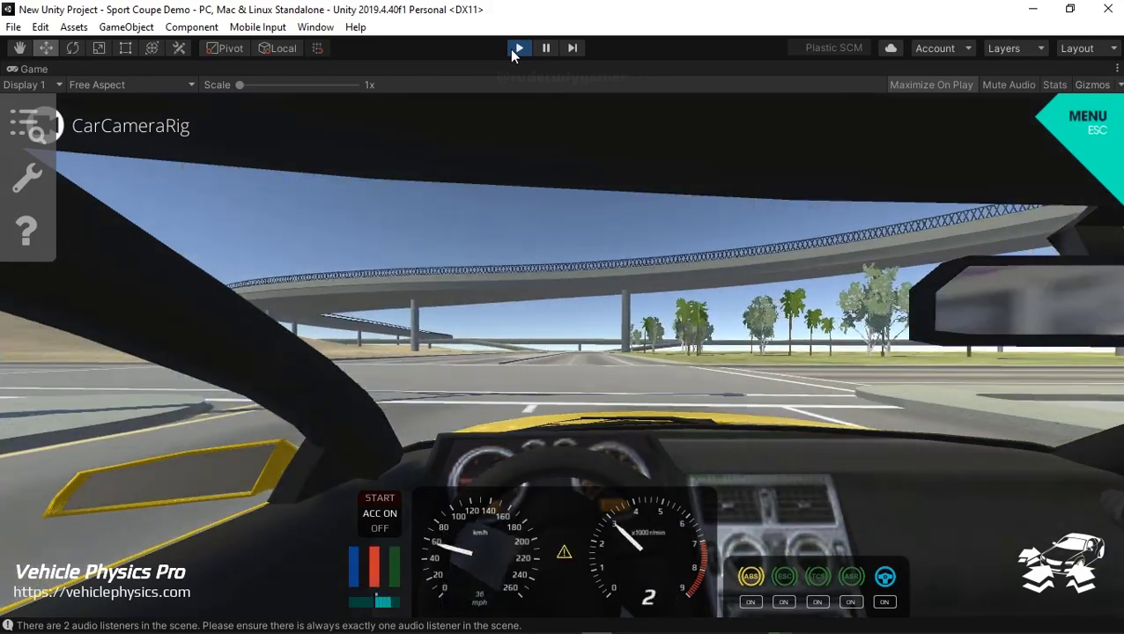
pyautogui.press('Left')
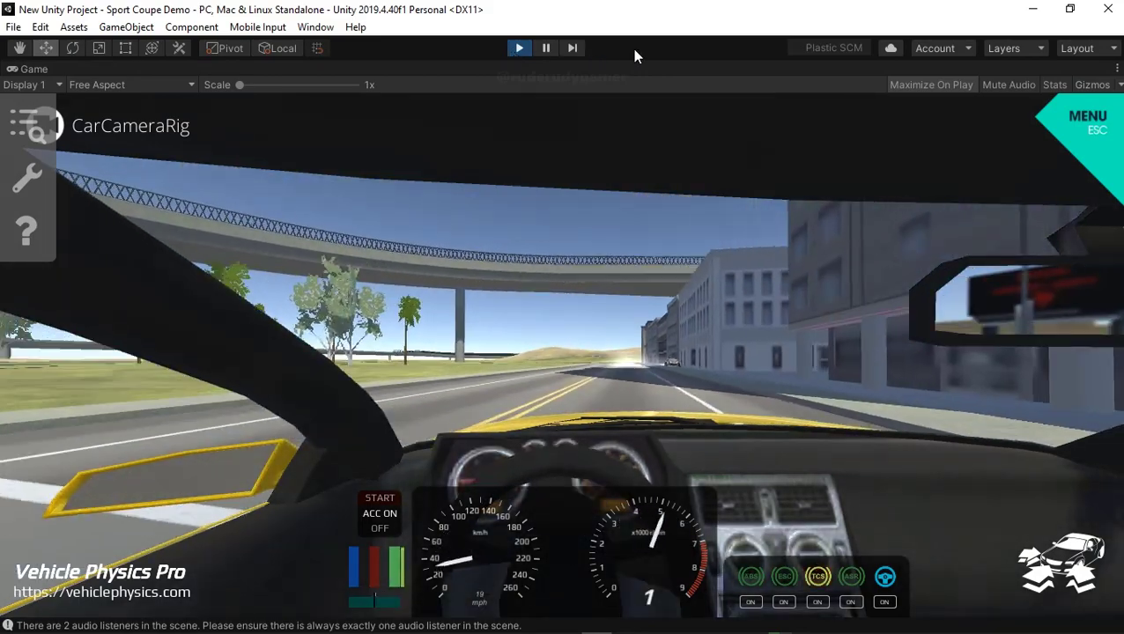
# Step: Drive toward the buildings, stop, open the pause menu and pan to centre the waypoint car
pyautogui.press('Right')
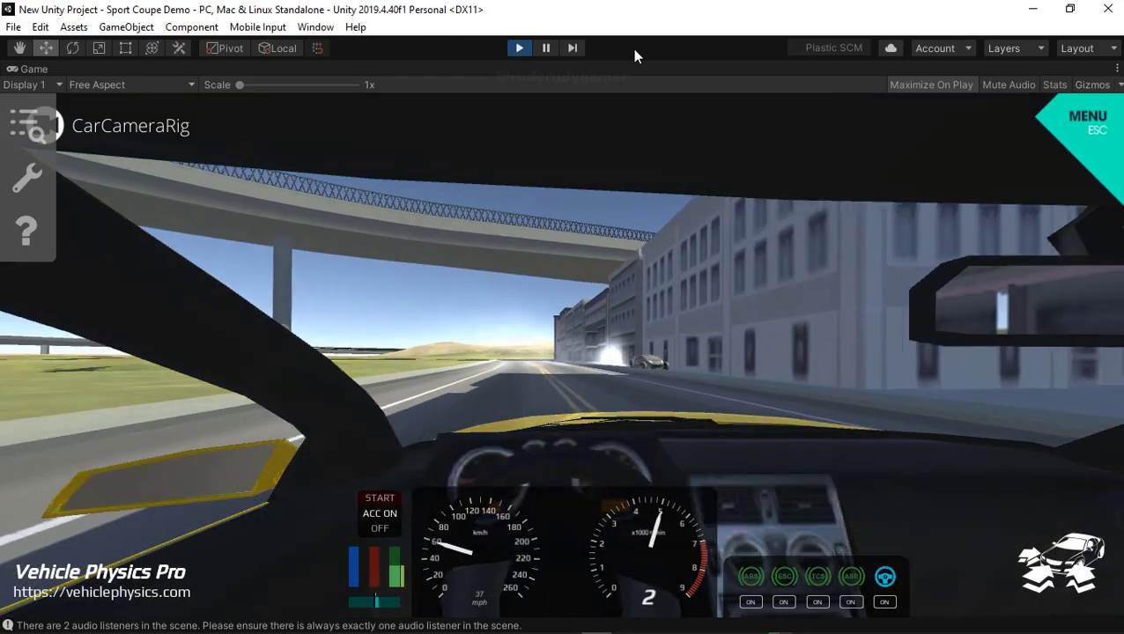
pyautogui.press('Left')
pyautogui.press('Down')
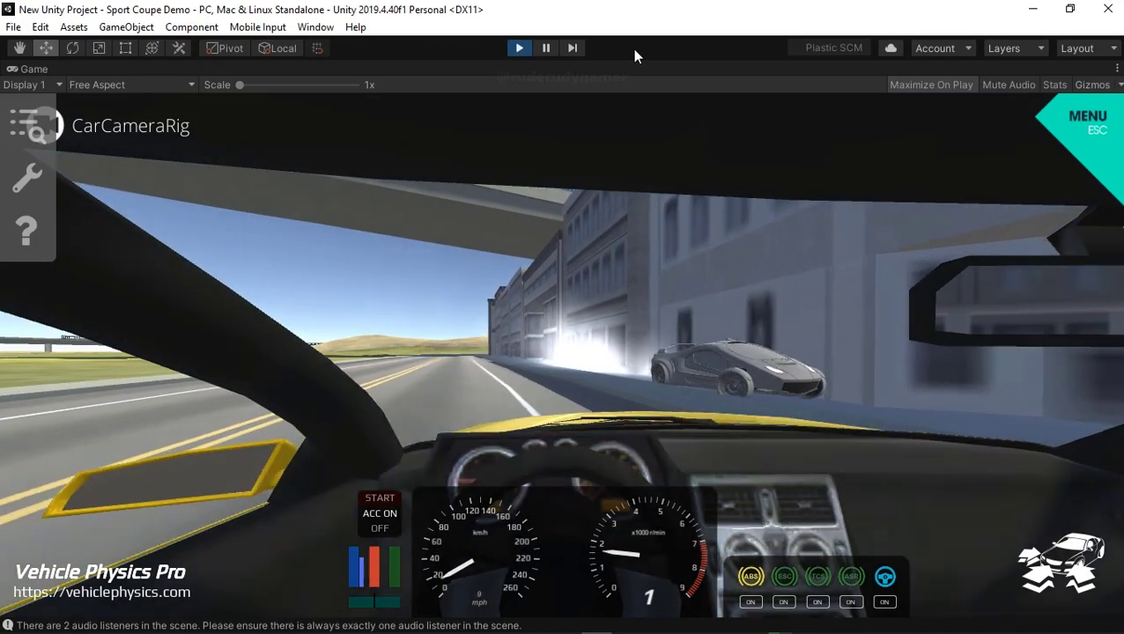
pyautogui.press('Escape')
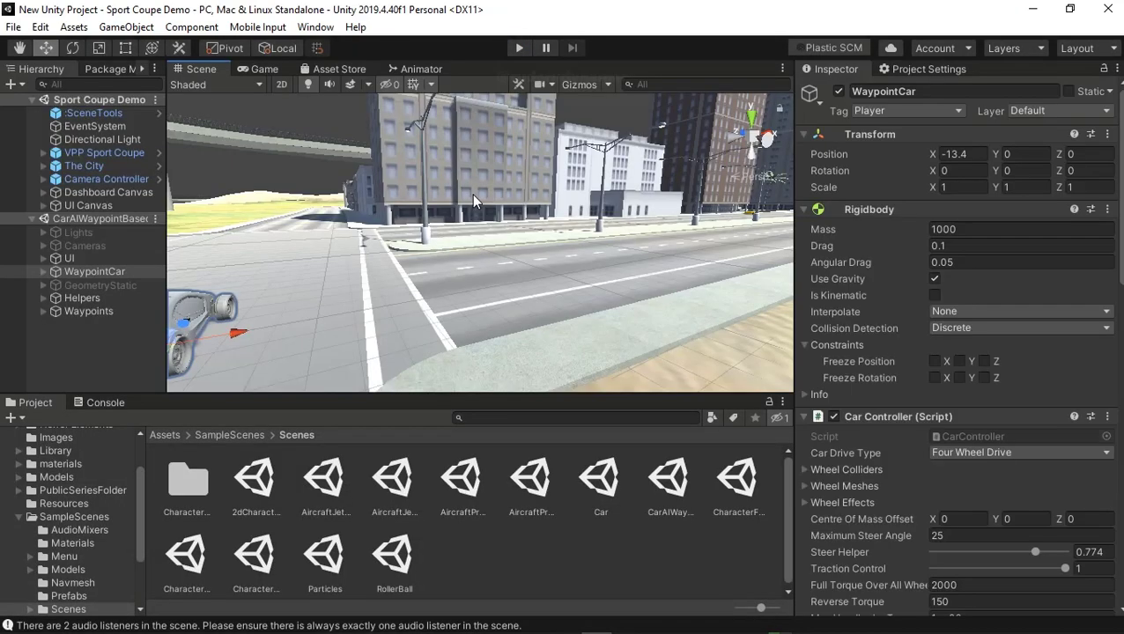
pyautogui.moveTo(337, 261); pyautogui.dragTo(493, 264, button='middle')
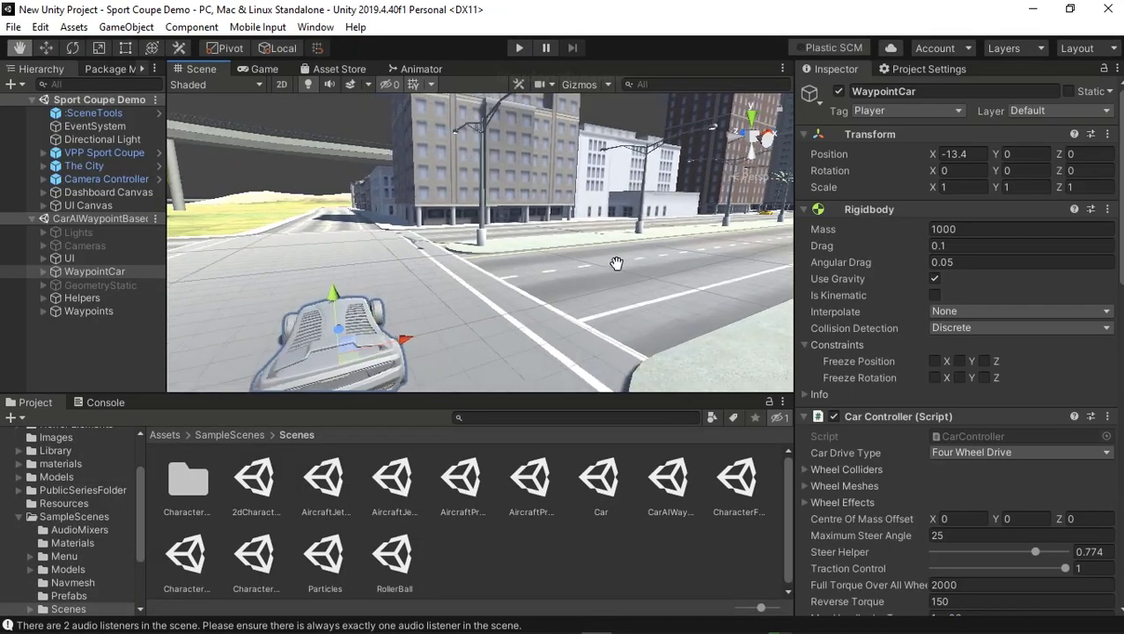
# Step: Expand Waypoints and inspect positions of Waypoints 011, 006, 010, 001 and 009
pyautogui.click(89, 313)
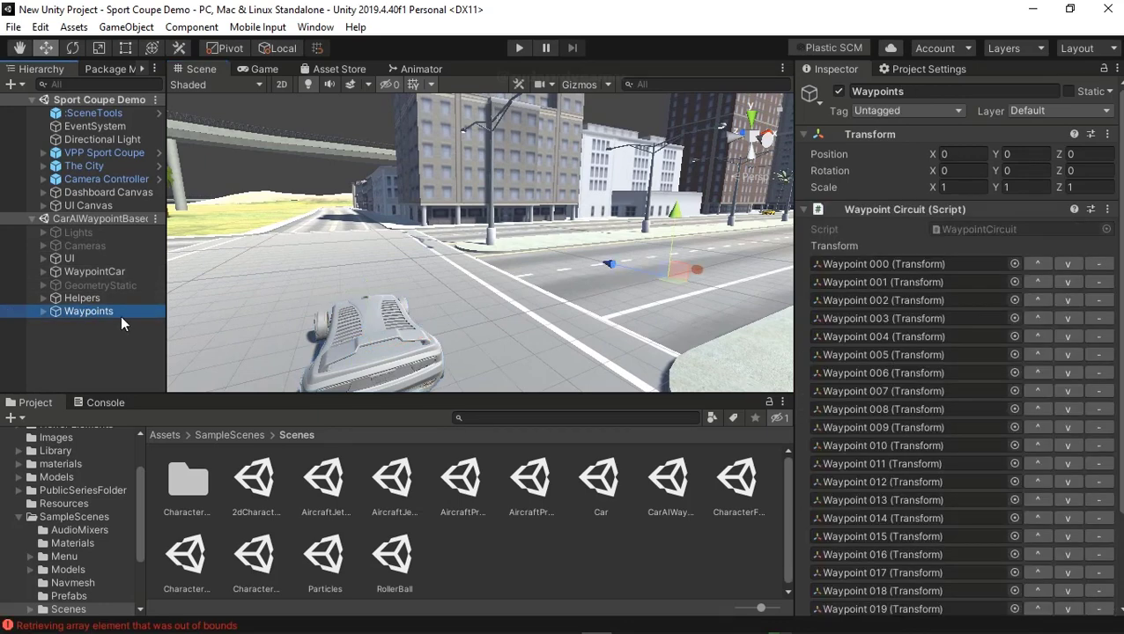
pyautogui.click(42, 312)
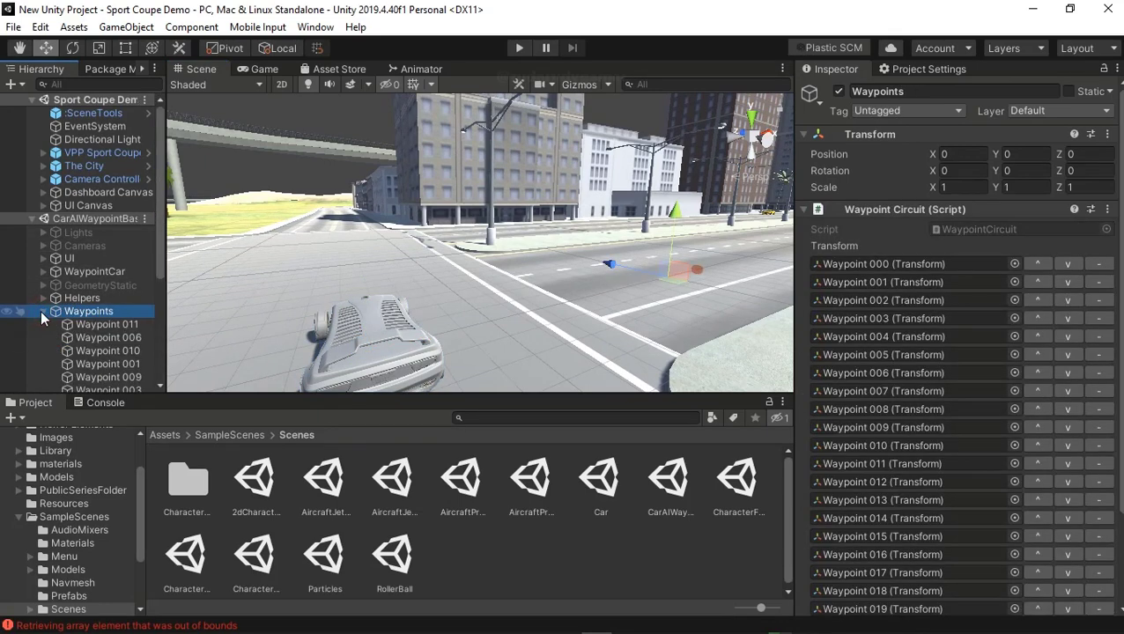
pyautogui.click(93, 326)
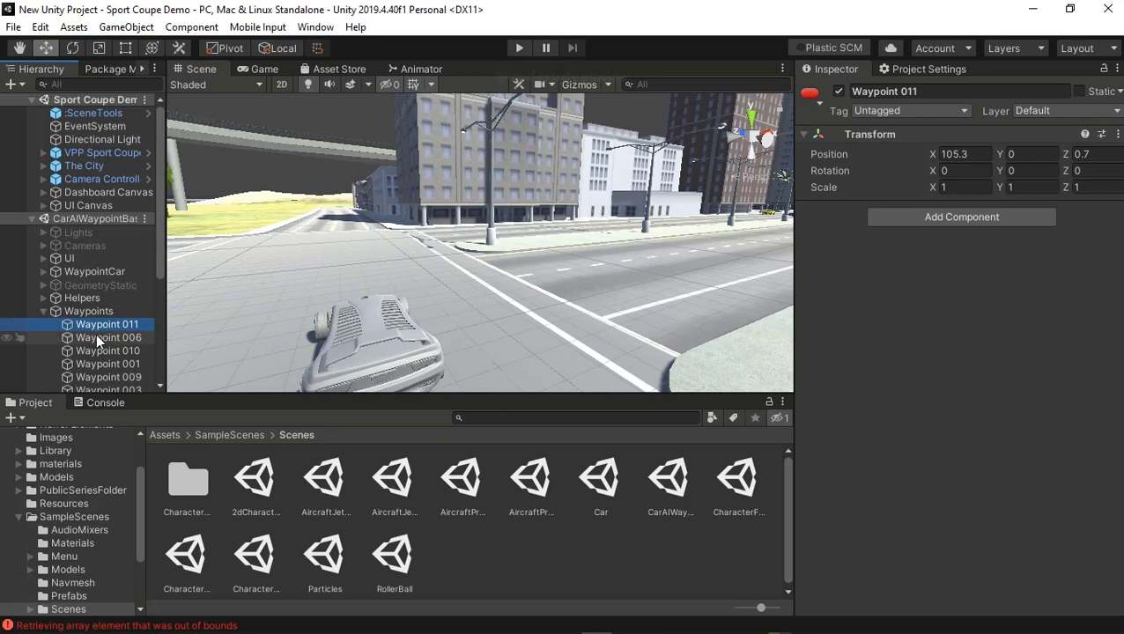
pyautogui.click(96, 336)
pyautogui.click(98, 351)
pyautogui.click(101, 362)
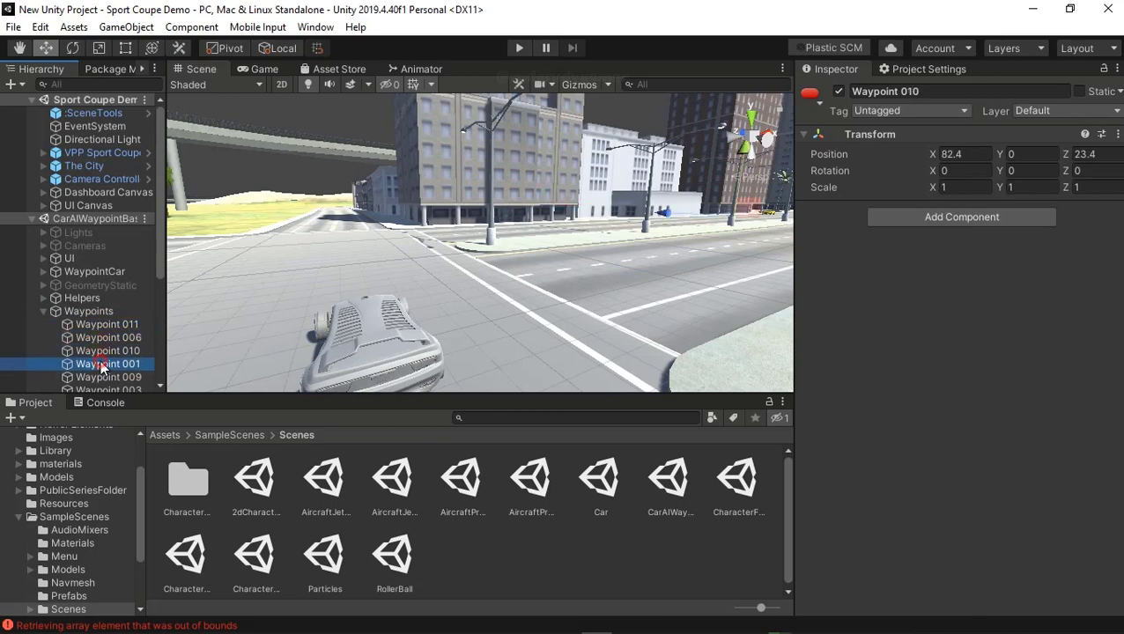
pyautogui.click(103, 375)
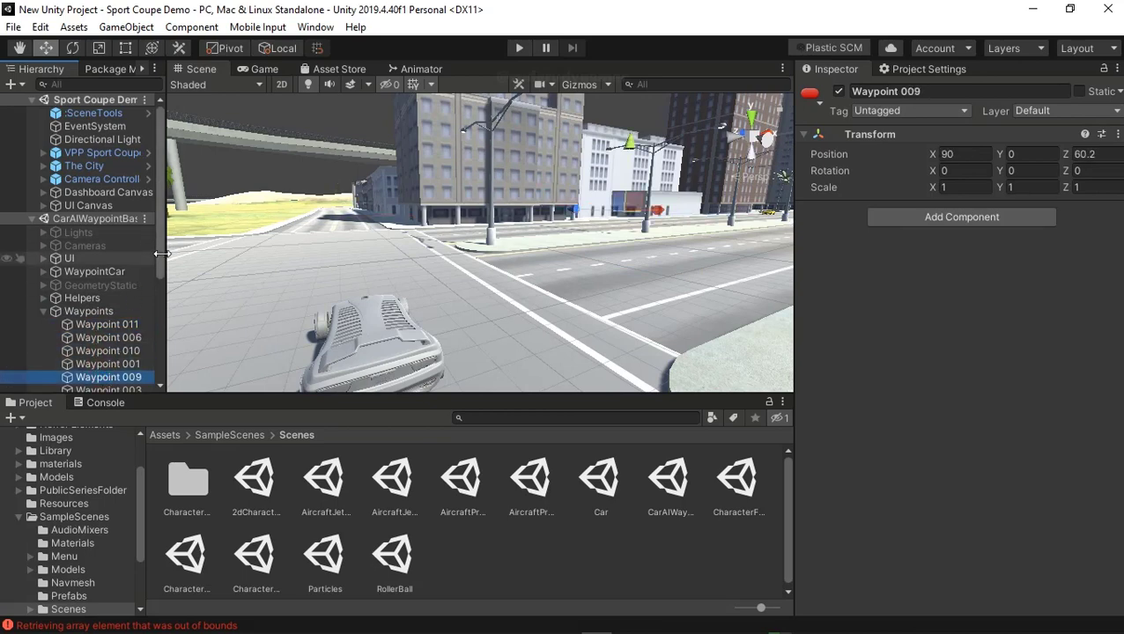
pyautogui.moveTo(160, 255); pyautogui.dragTo(174, 373)
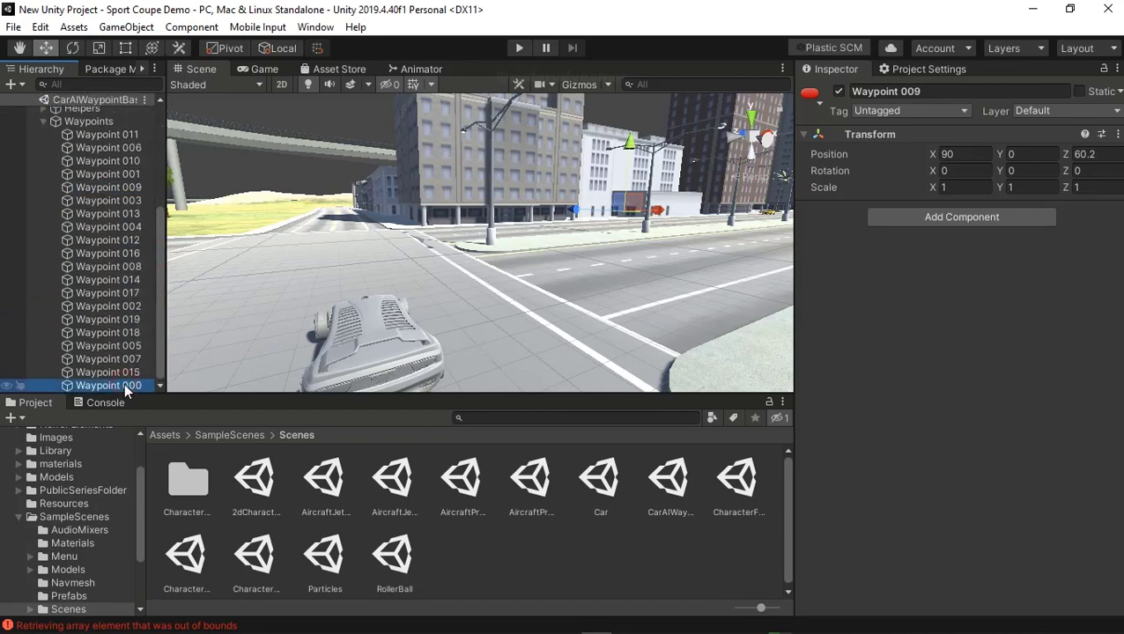
# Step: Frame Waypoints 000, 015, 011, 006 and 010 in the Scene view in turn
pyautogui.doubleClick(124, 386)
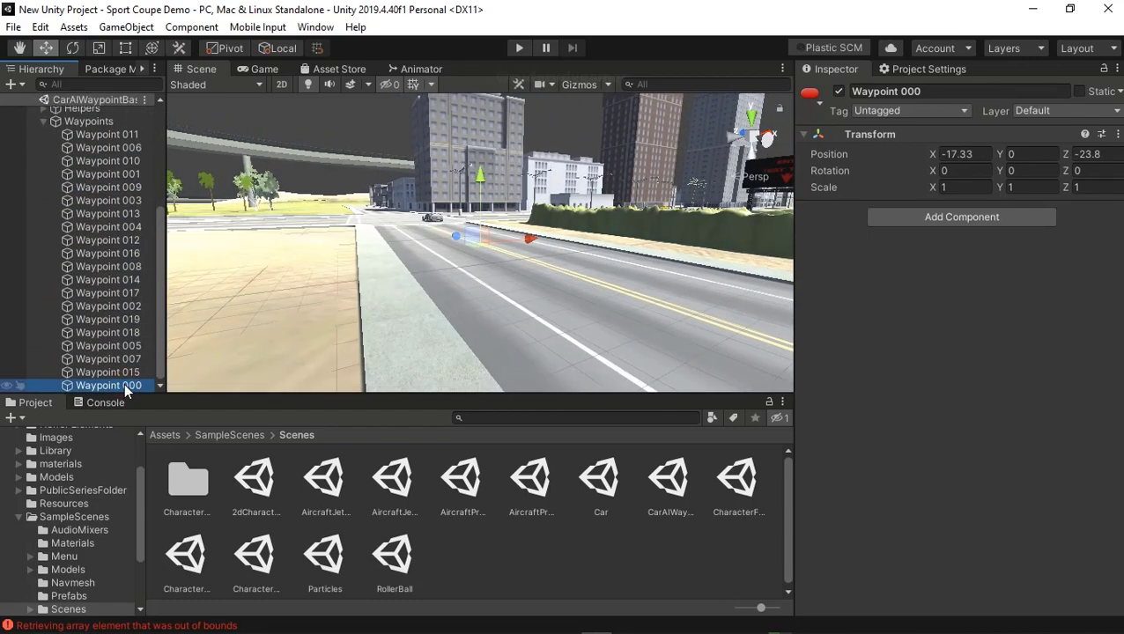
pyautogui.moveTo(313, 325)
pyautogui.mouseDown(button='middle')
pyautogui.moveTo(335, 350)
pyautogui.moveTo(313, 359)
pyautogui.mouseUp(button='middle')
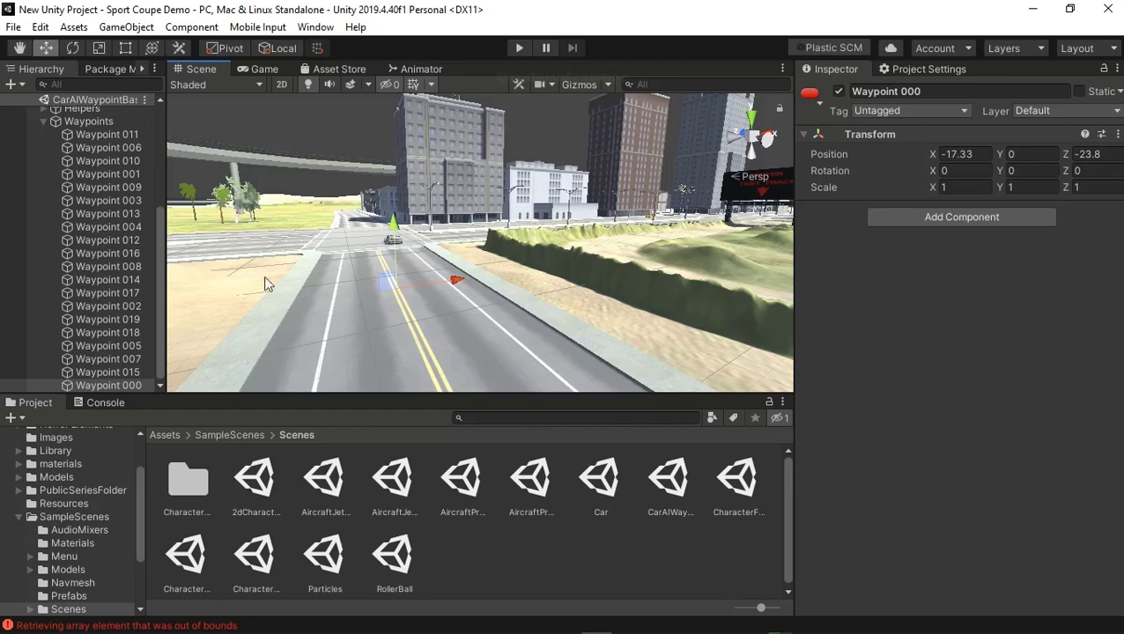
pyautogui.doubleClick(126, 374)
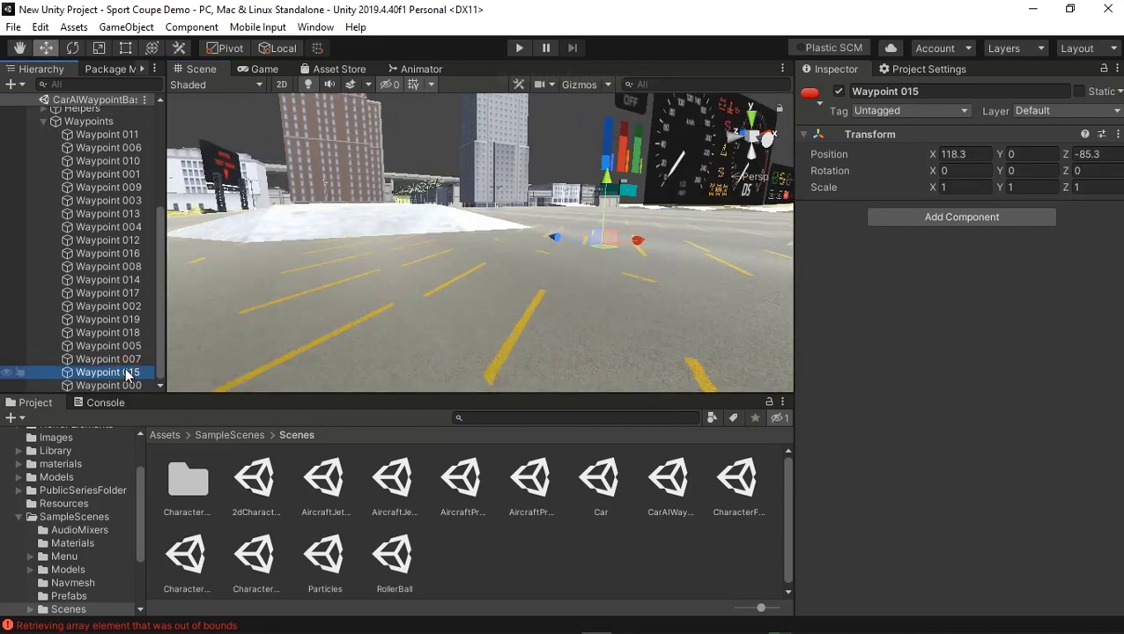
pyautogui.click(100, 145)
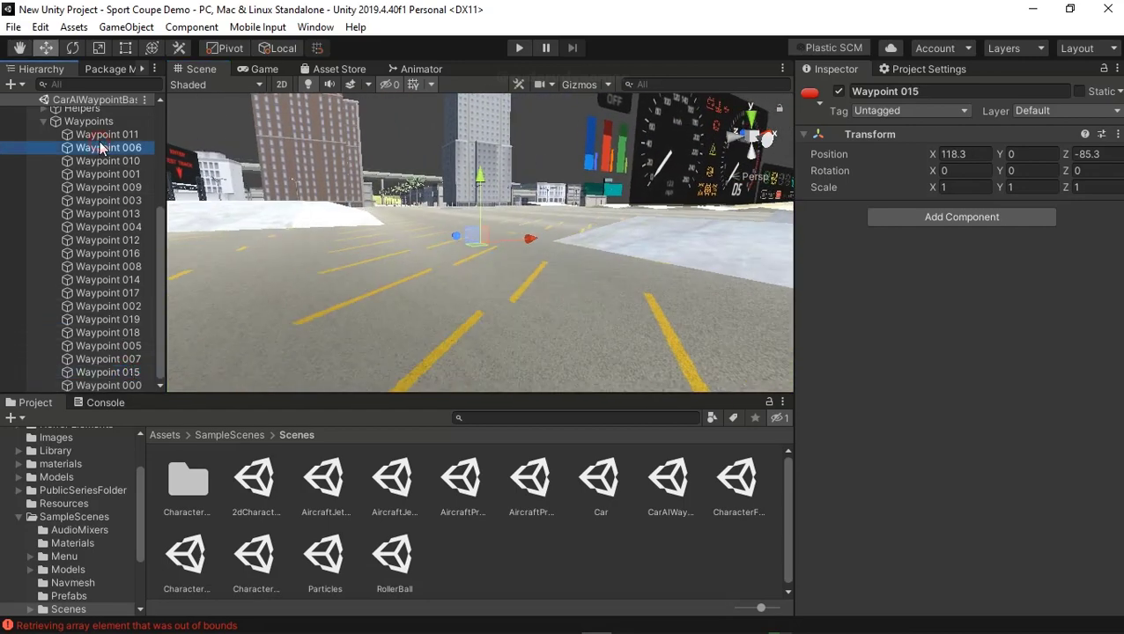
pyautogui.doubleClick(99, 134)
pyautogui.click(103, 136)
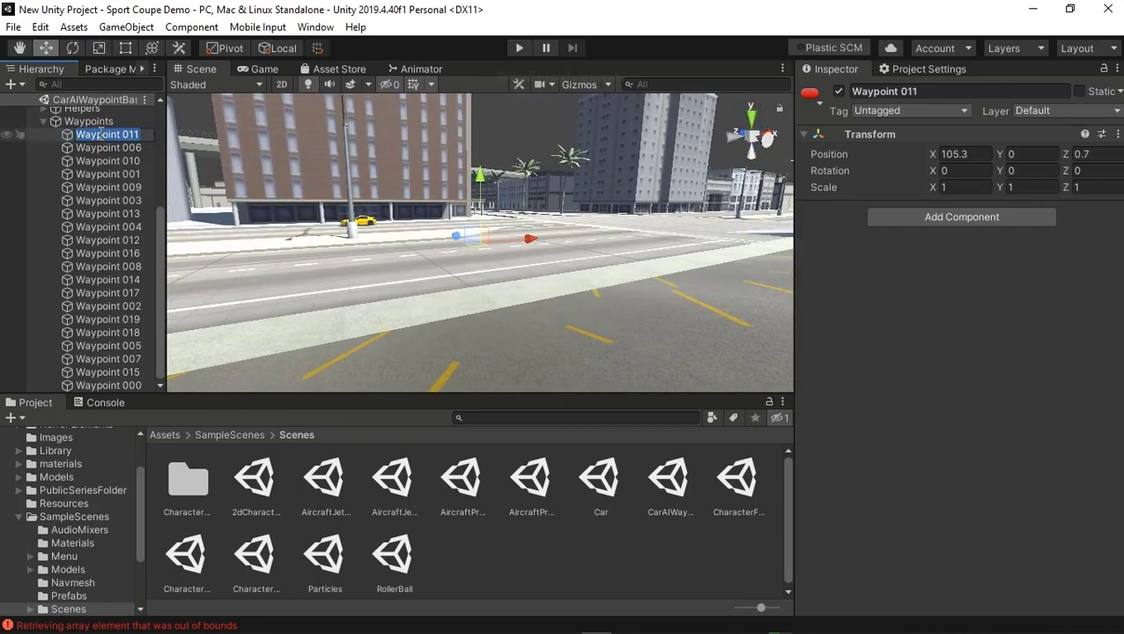
pyautogui.doubleClick(104, 149)
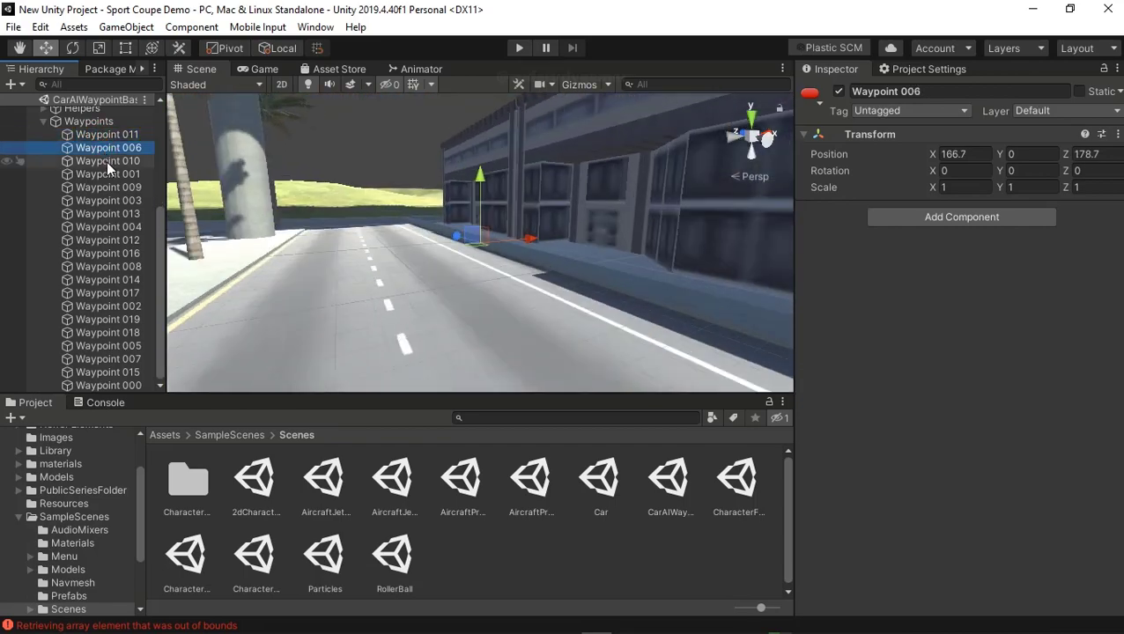
pyautogui.keyDown('alt'); pyautogui.moveTo(487, 273); pyautogui.dragTo(260, 226); pyautogui.keyUp('alt')
pyautogui.doubleClick(121, 162)
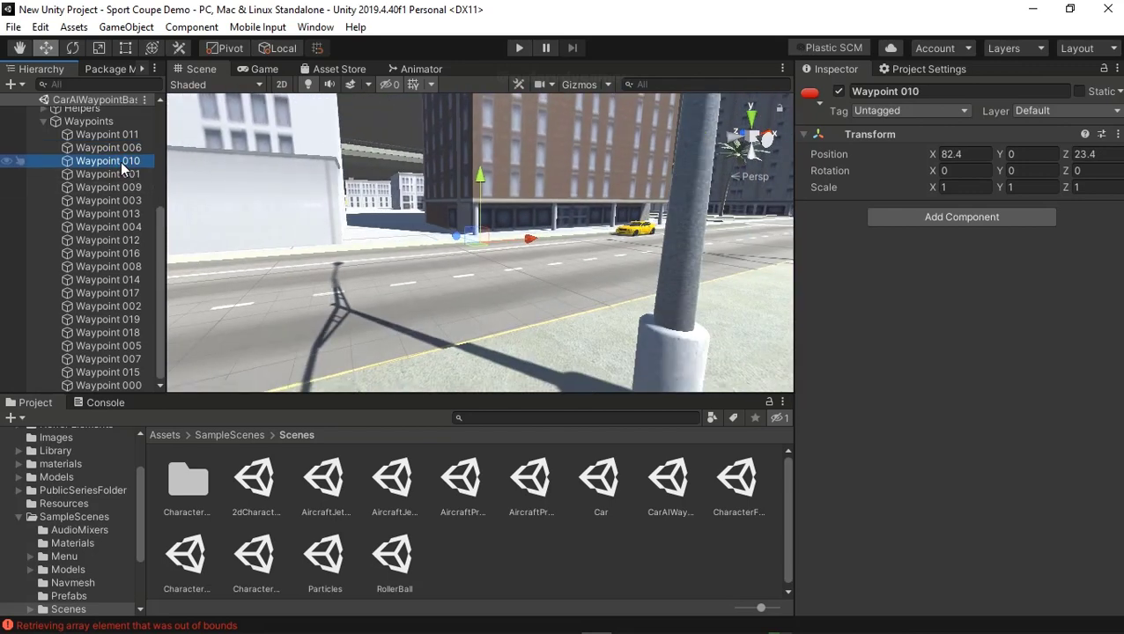
# Step: Frame Waypoint 001, place it at X -25.93, and run the scene
pyautogui.click(118, 173)
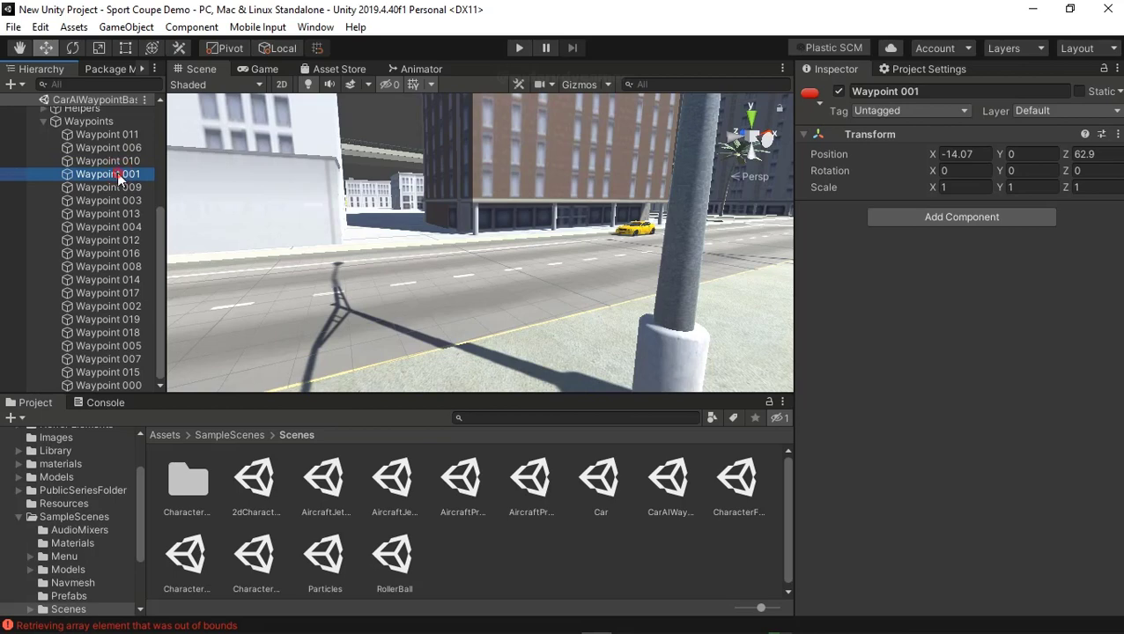
pyautogui.doubleClick(118, 173)
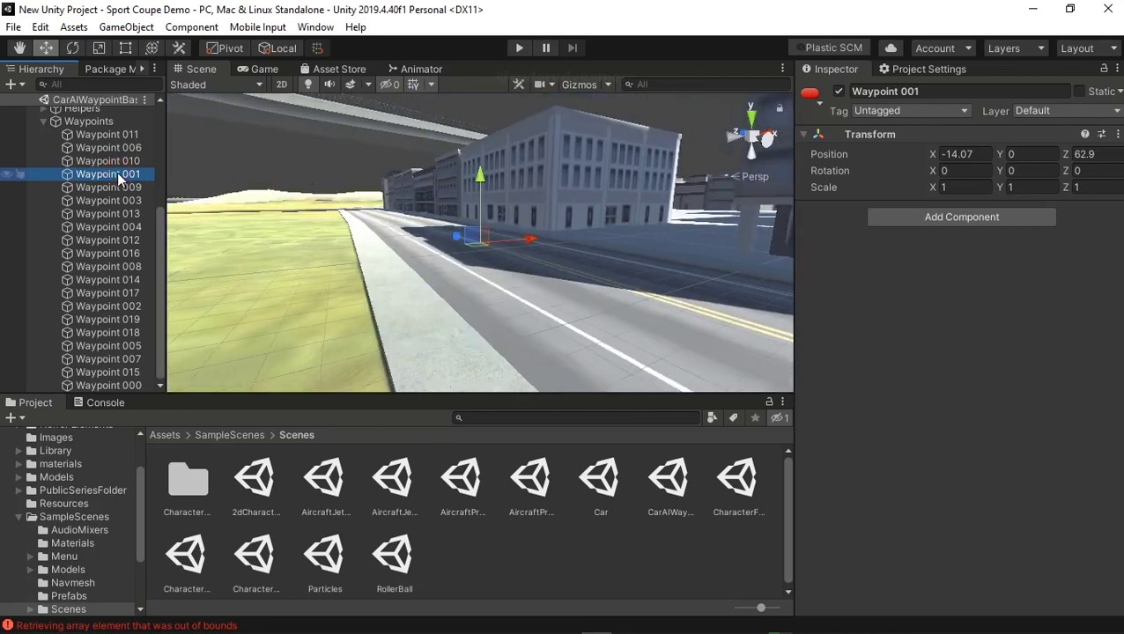
pyautogui.moveTo(344, 232); pyautogui.dragTo(450, 326, button='right')
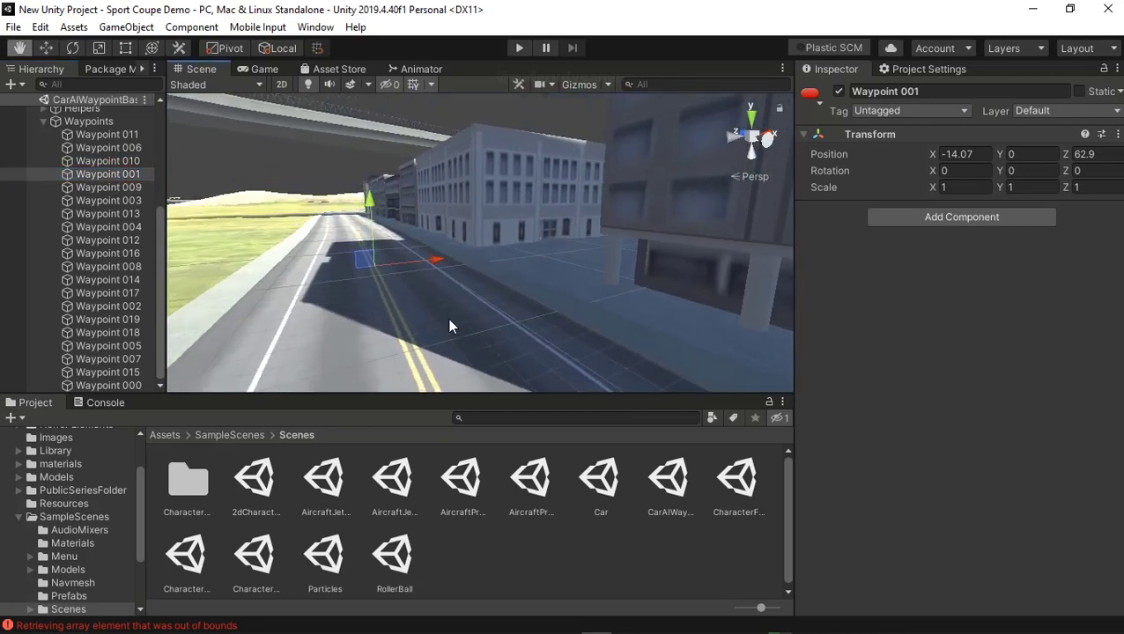
pyautogui.click(115, 202)
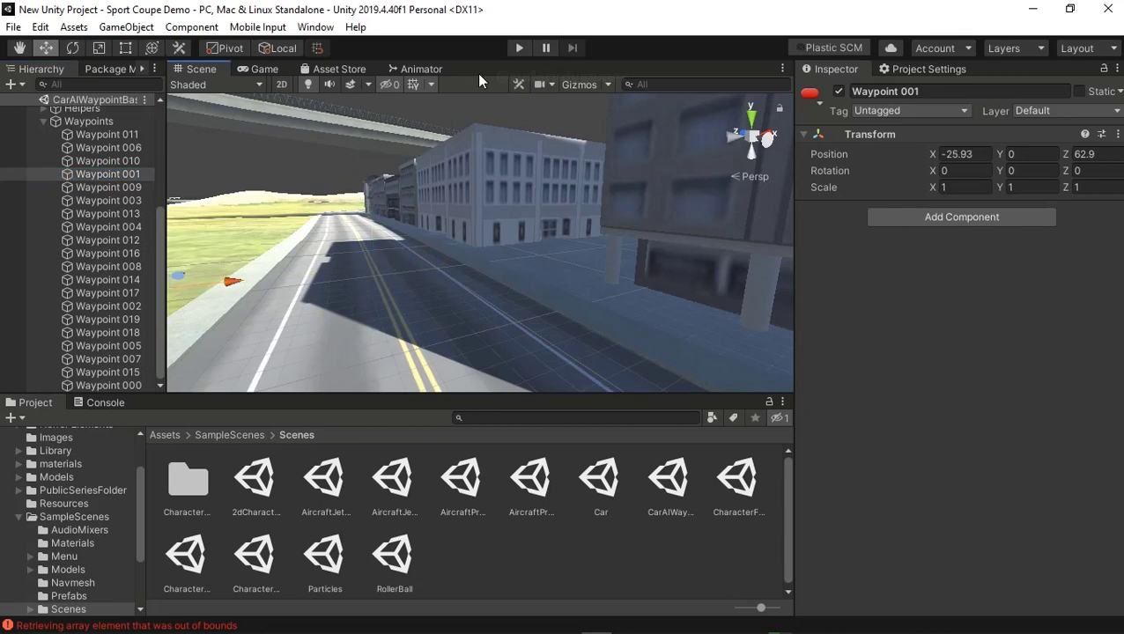
pyautogui.click(517, 47)
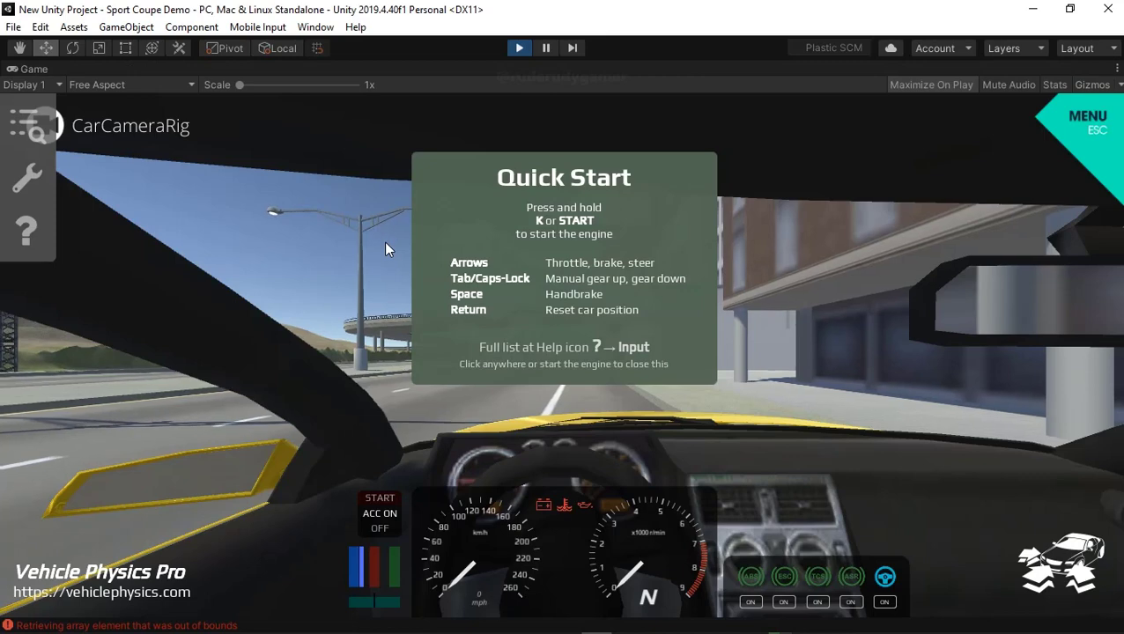
# Step: Restart the demo, start the coupe with K and drive it forward and hard right, then bring up the menu
pyautogui.click(518, 47)
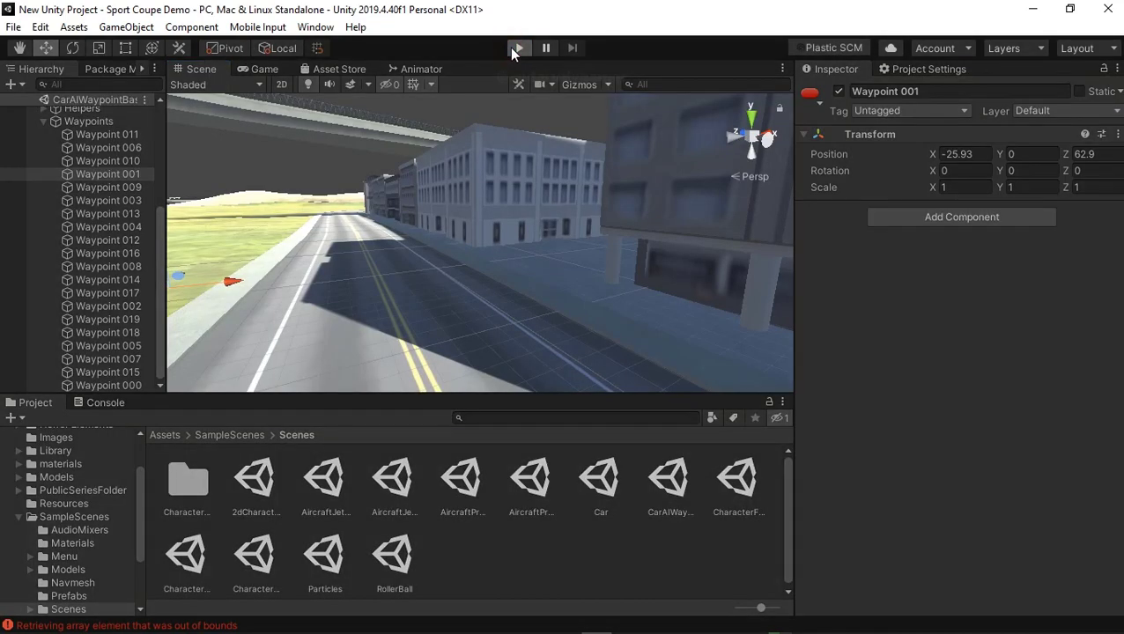
pyautogui.click(518, 48)
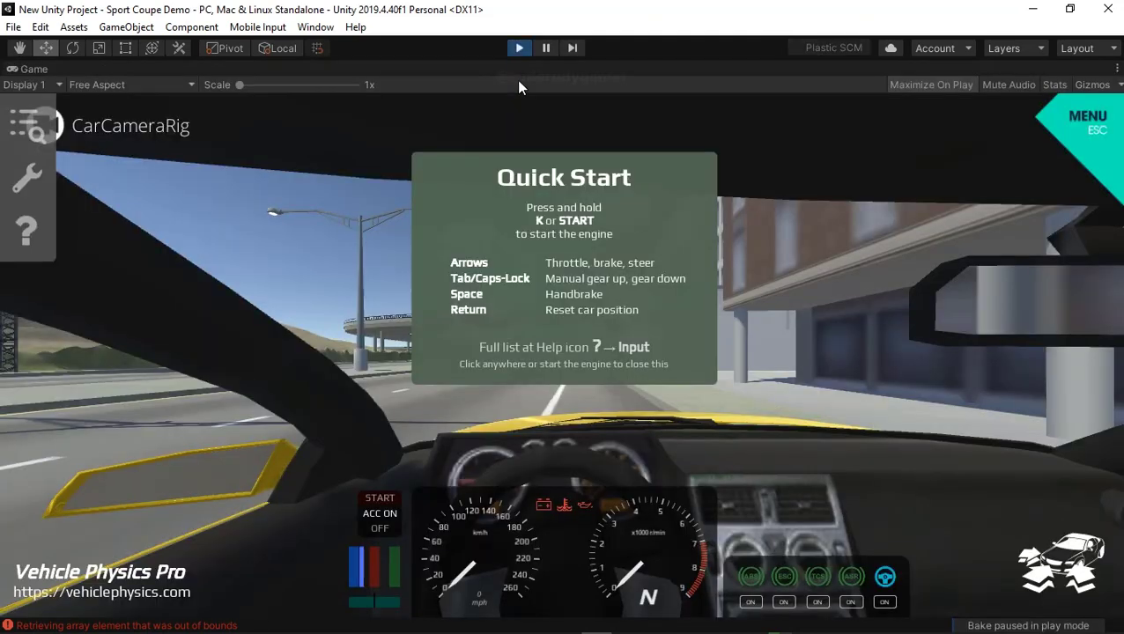
pyautogui.press('k')
pyautogui.press('Up')
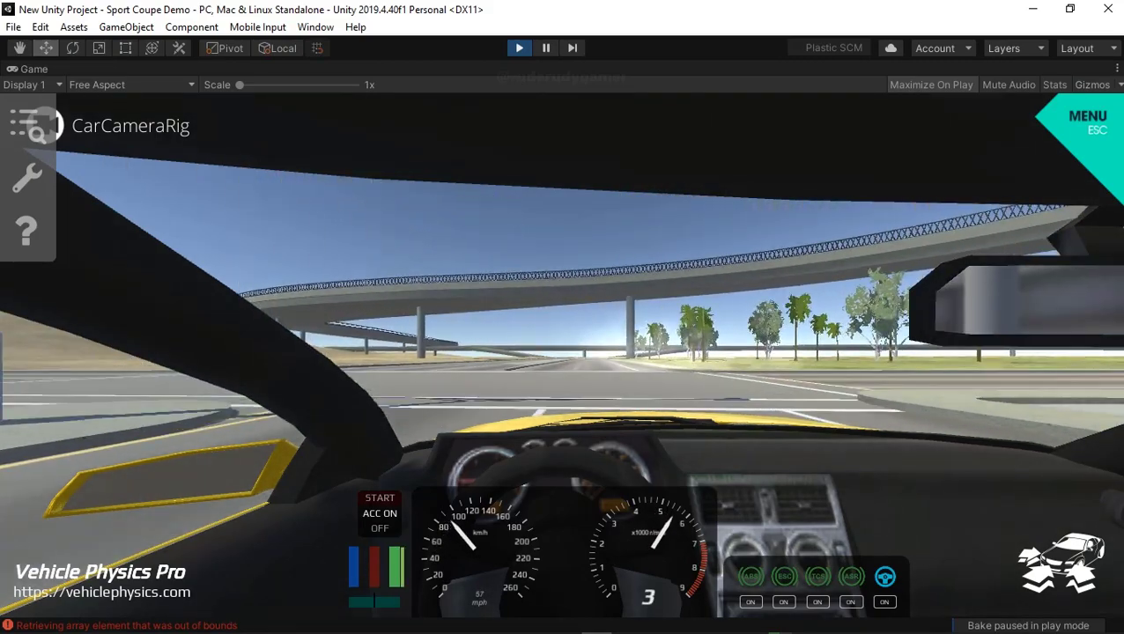
pyautogui.press('Right')
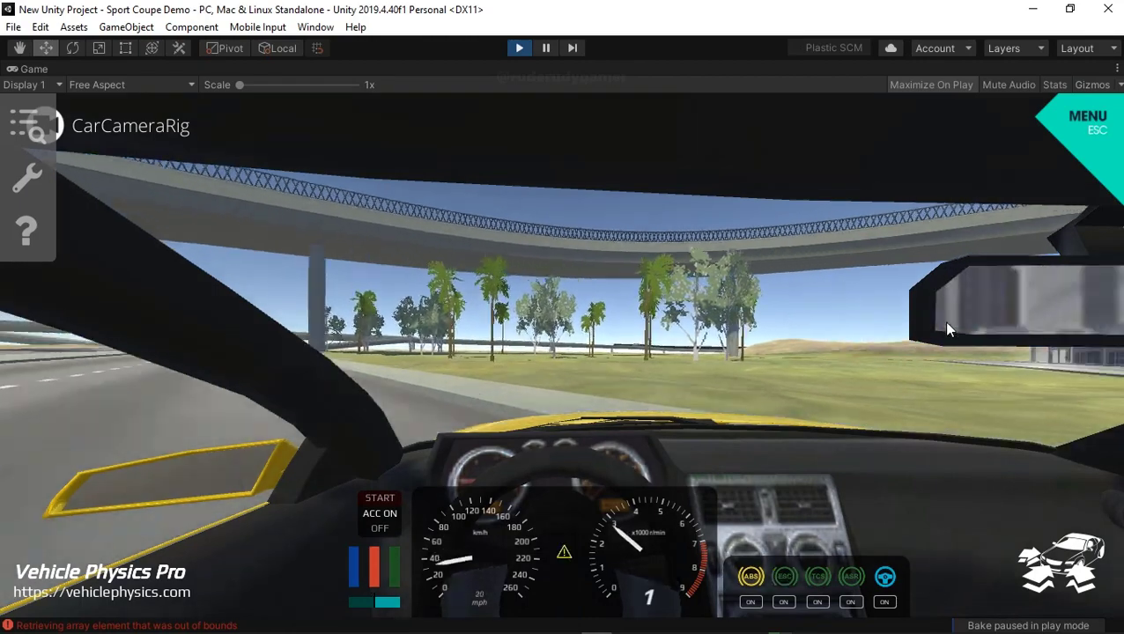
pyautogui.press('Escape')
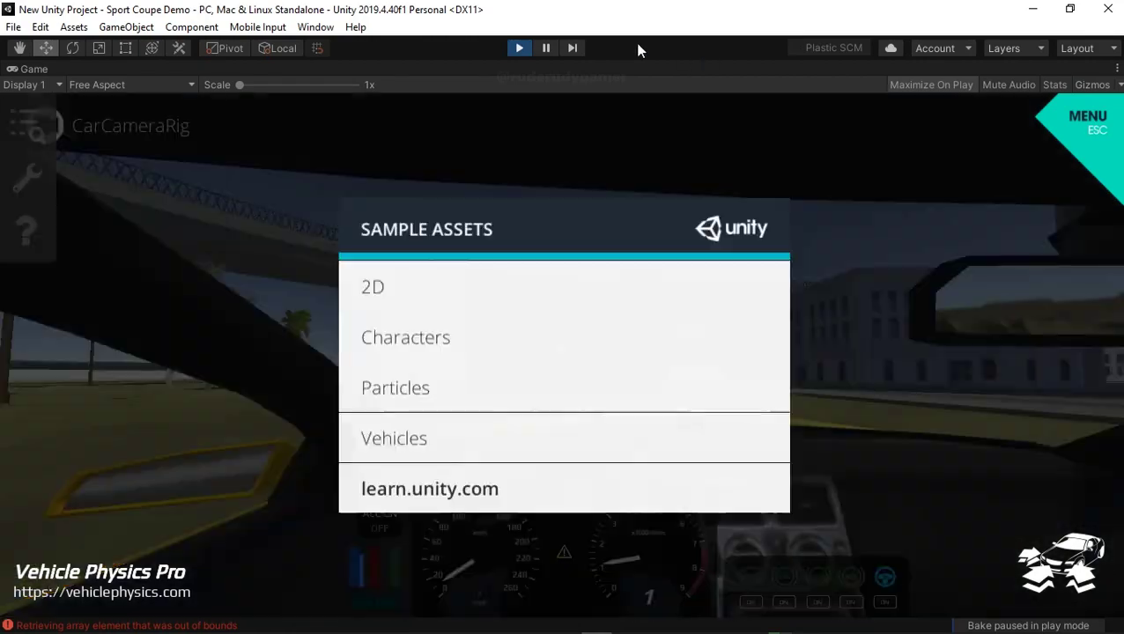
# Step: Exit Play mode, collapse the Waypoints list and select the inactive Cameras group
pyautogui.click(517, 49)
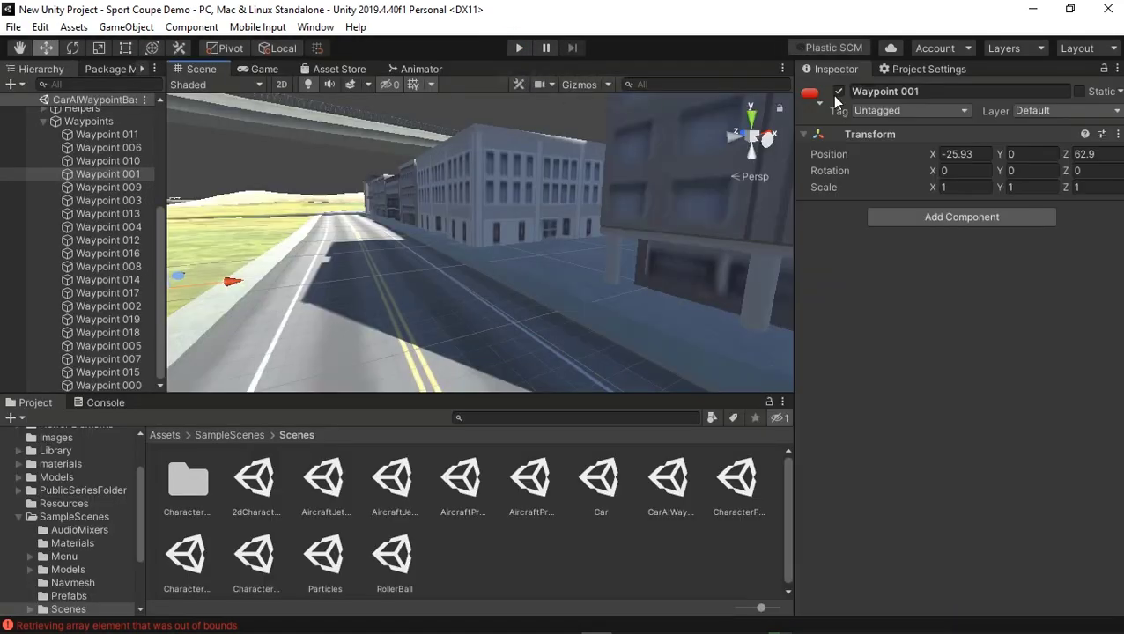
pyautogui.click(43, 123)
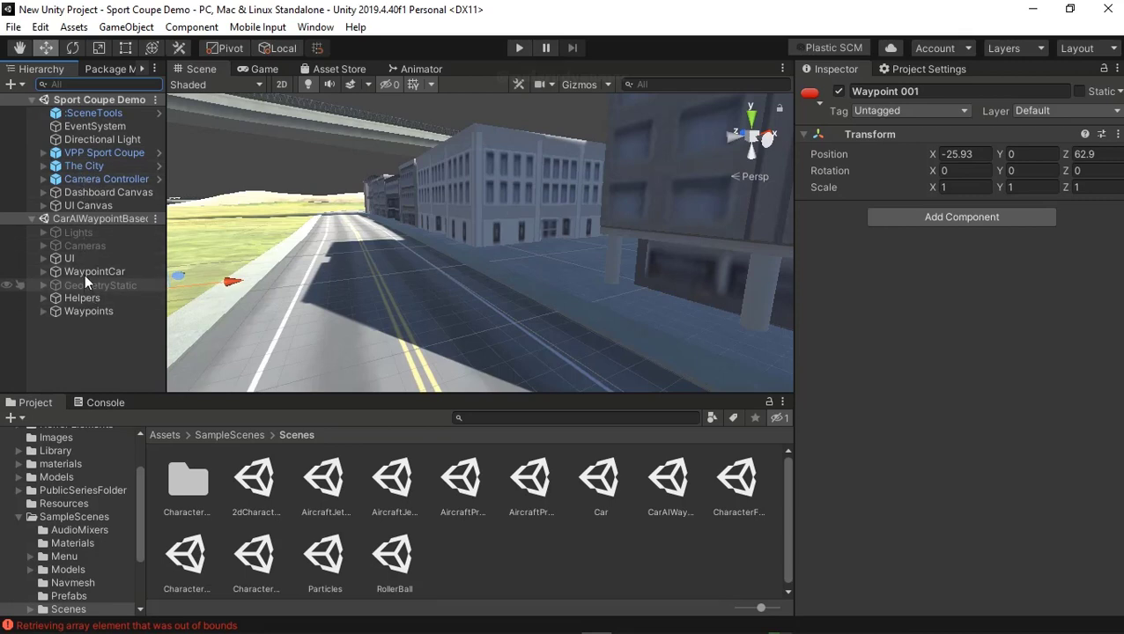
pyautogui.click(81, 245)
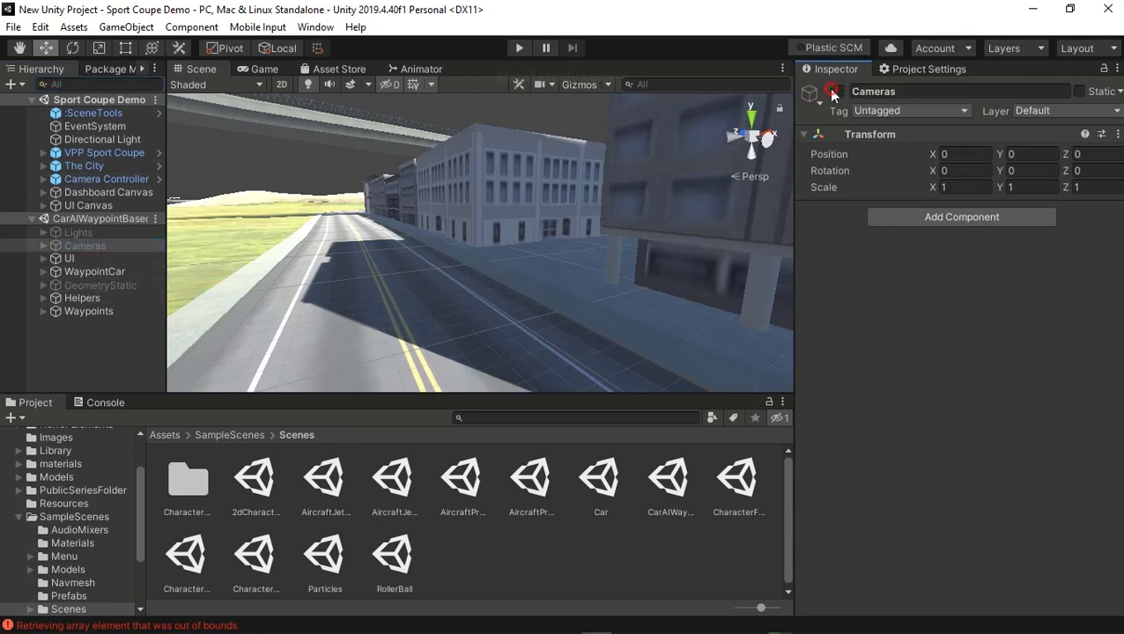
# Step: Activate the Cameras group and do a first test run, dismissing Quick Start and opening the menu
pyautogui.click(520, 49)
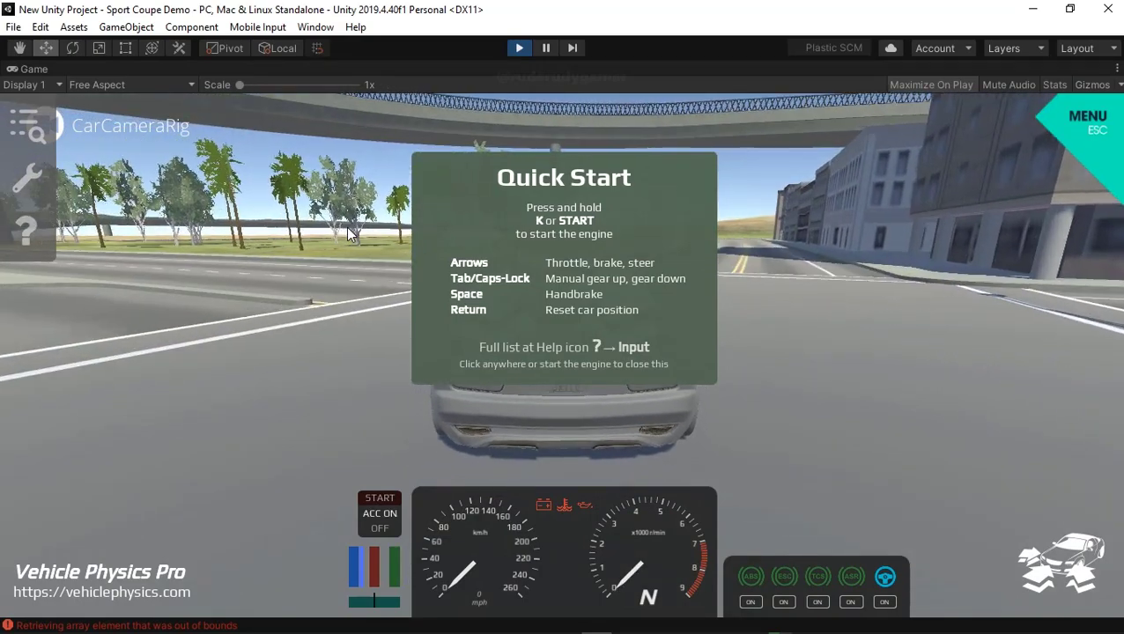
pyautogui.click(348, 233)
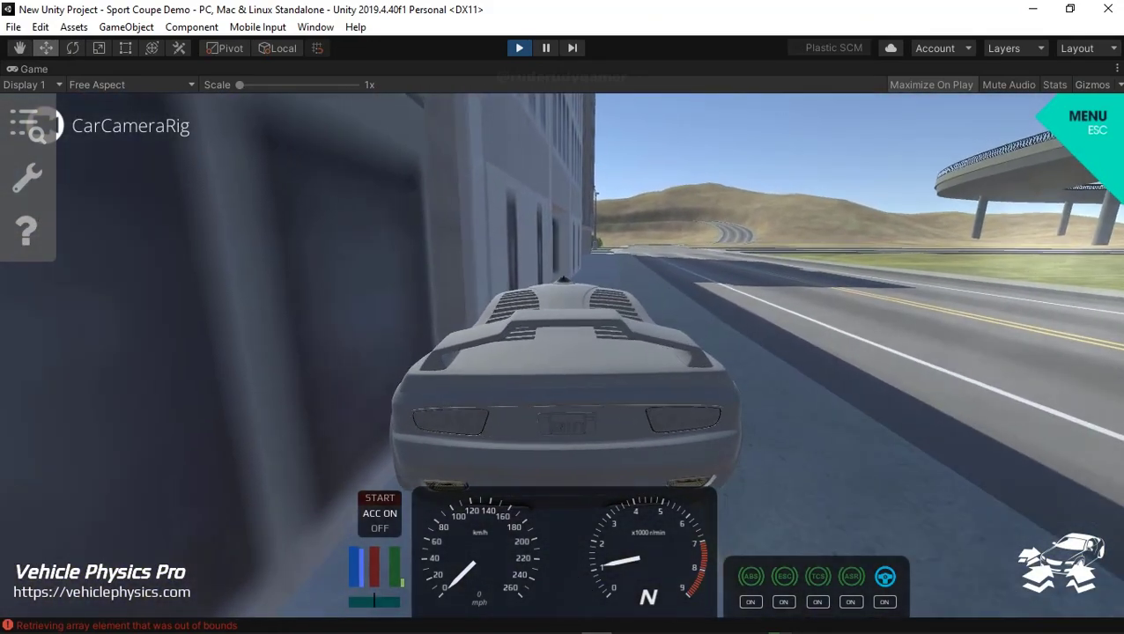
pyautogui.press('Escape')
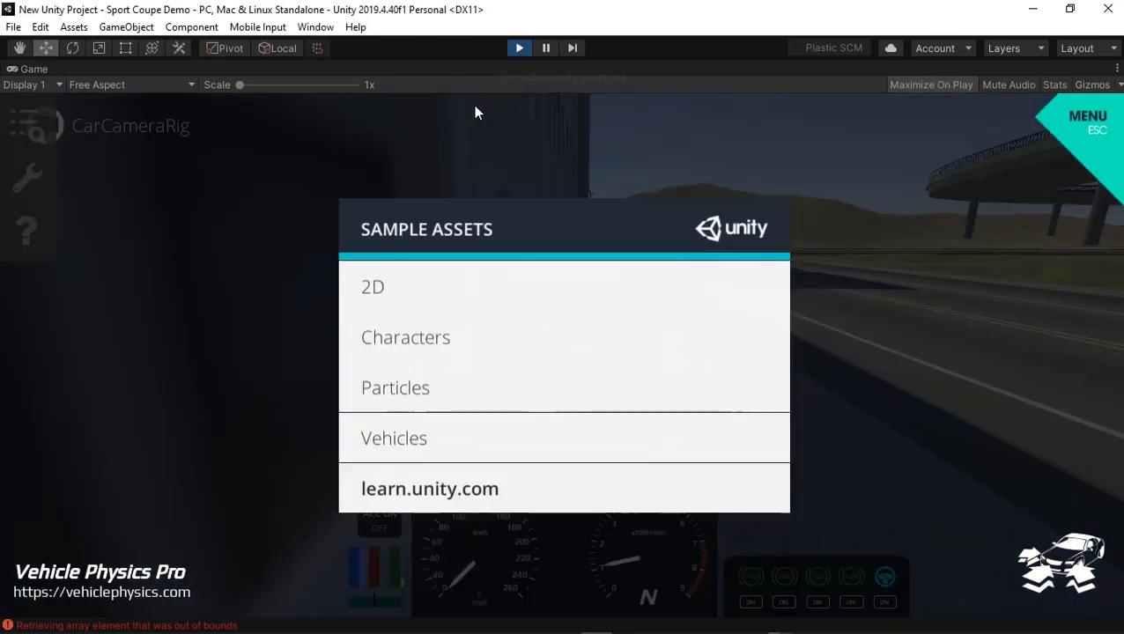
pyautogui.click(516, 50)
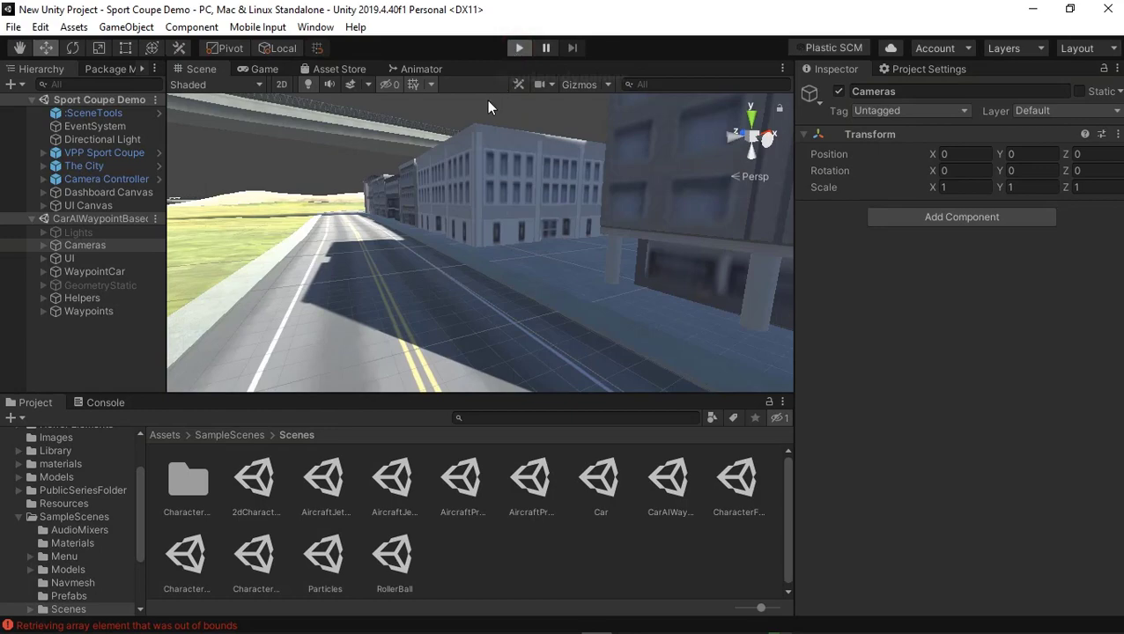
# Step: Run the demo again with Ctrl+P, dismiss Quick Start, open the menu and stop Play
pyautogui.hotkey('ctrl', 'p')
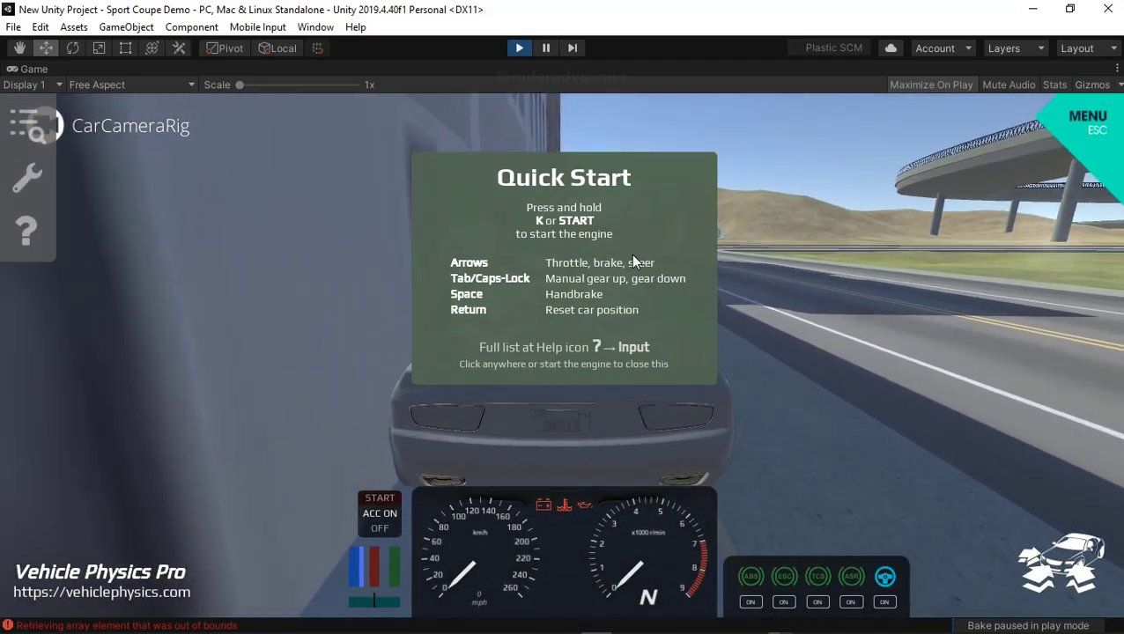
pyautogui.click(631, 255)
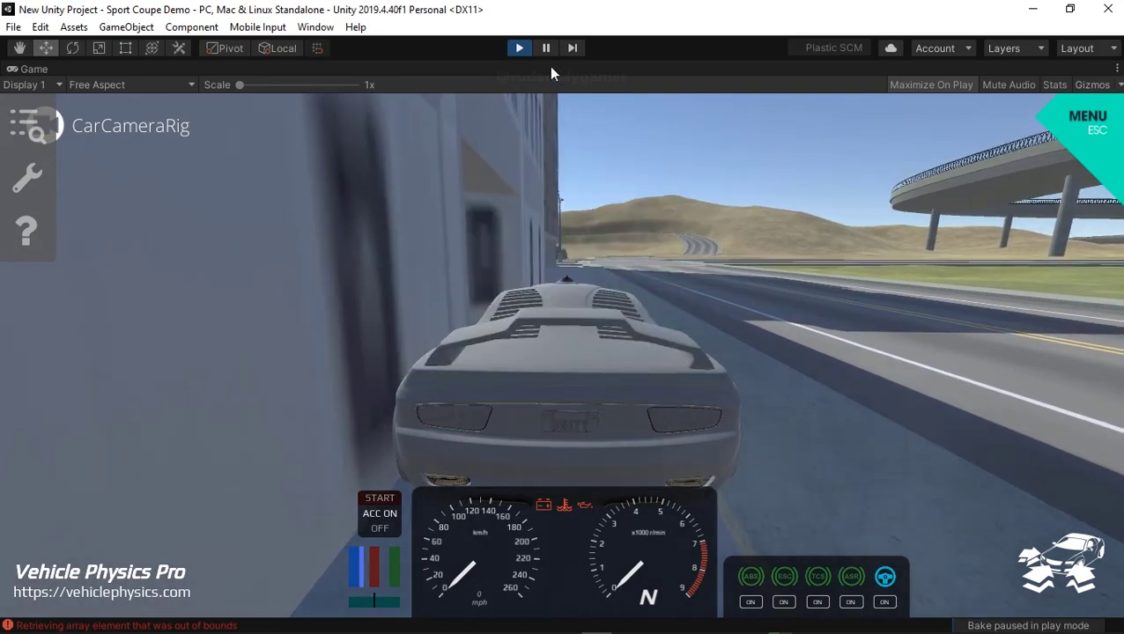
pyautogui.press('Escape')
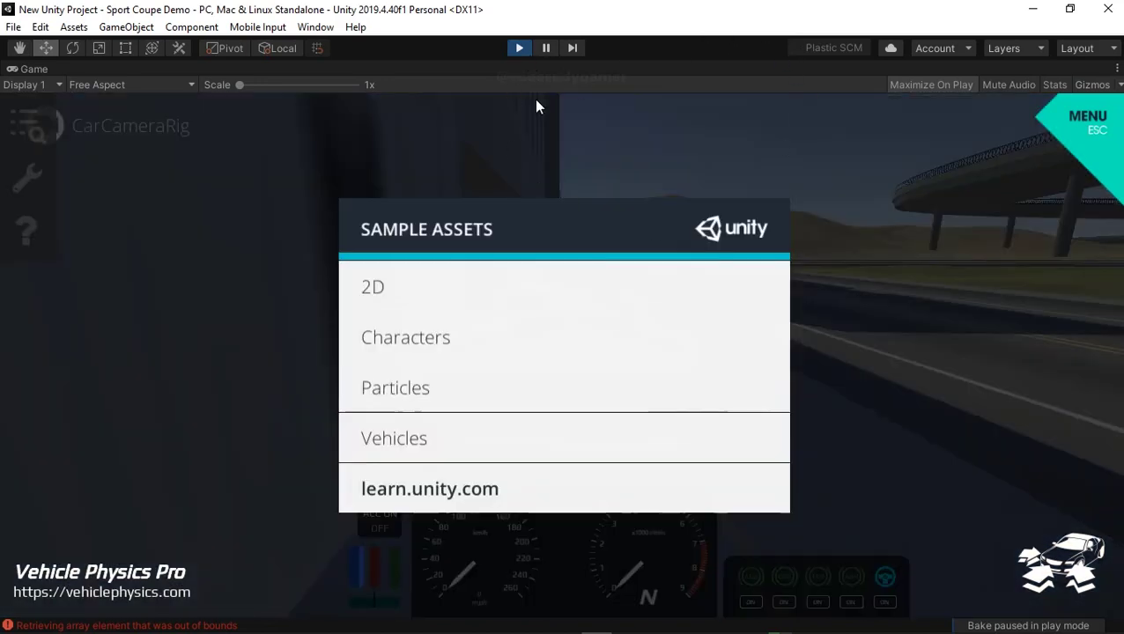
pyautogui.click(518, 50)
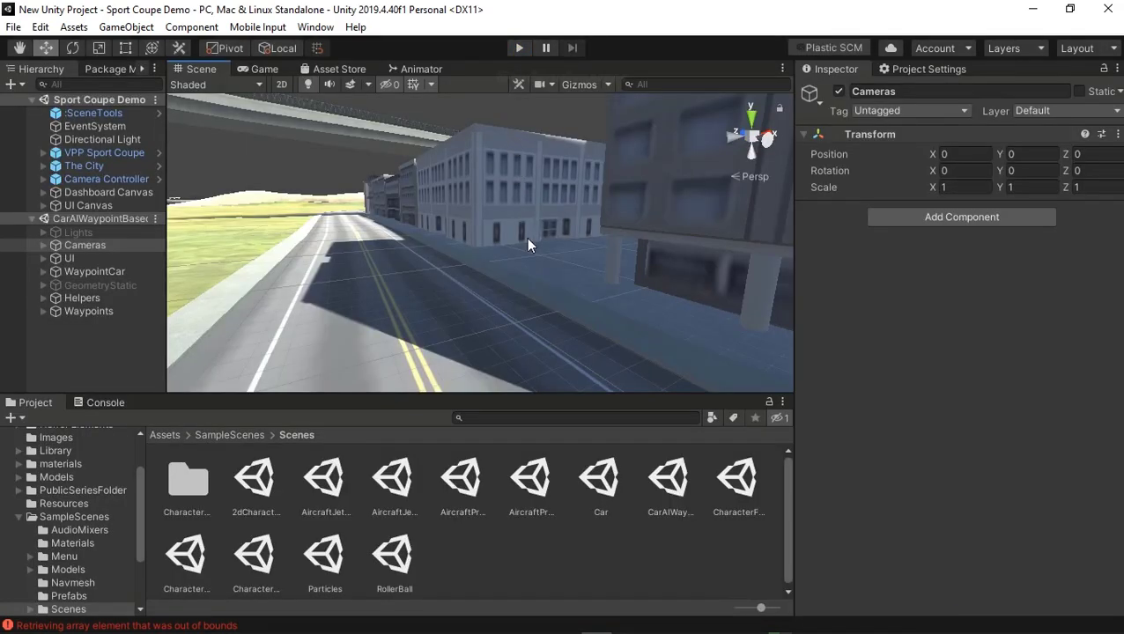
# Step: Select The City and unpack the prefab completely
pyautogui.moveTo(512, 239)
pyautogui.keyDown('alt'); pyautogui.mouseDown()
pyautogui.moveTo(595, 218)
pyautogui.moveTo(547, 303)
pyautogui.mouseUp(); pyautogui.keyUp('alt')
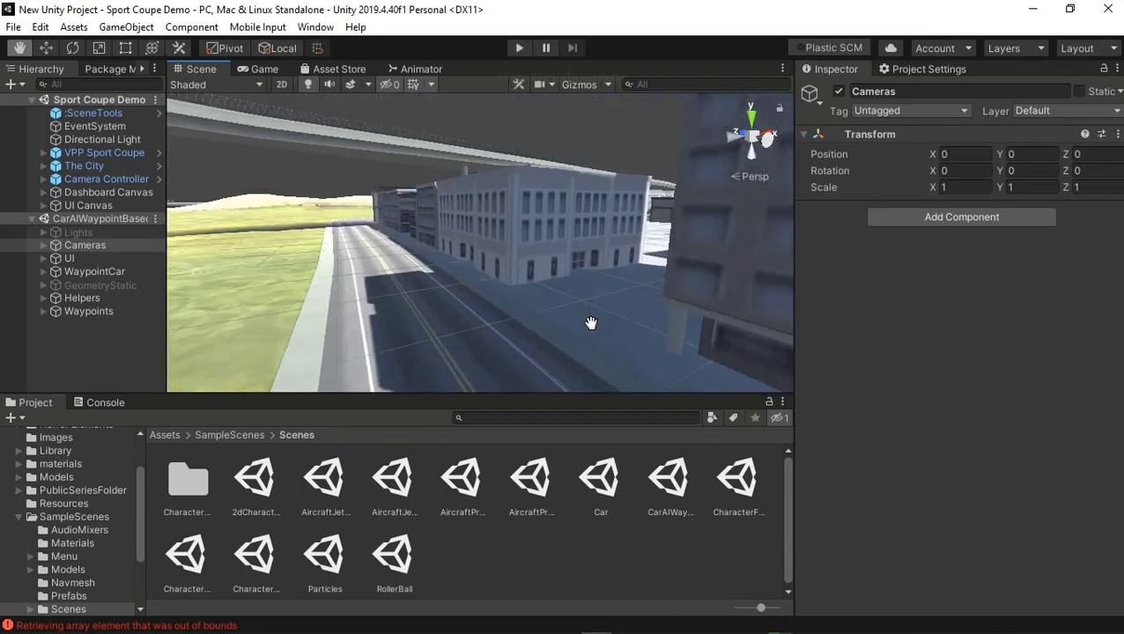
pyautogui.click(539, 287)
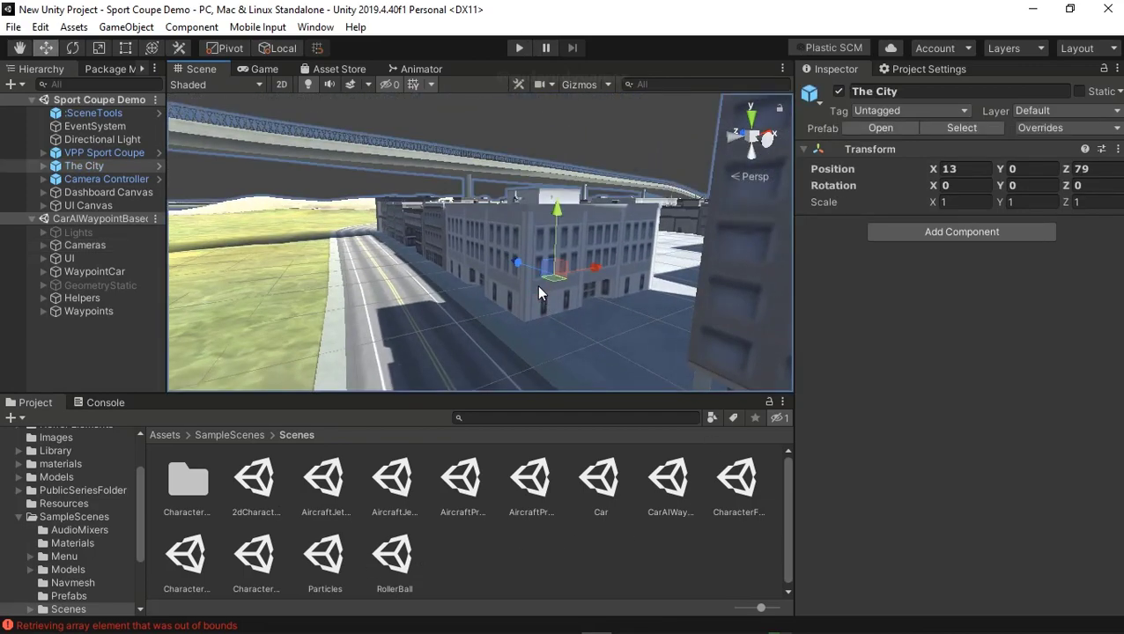
pyautogui.keyDown('alt'); pyautogui.moveTo(539, 291); pyautogui.dragTo(462, 353); pyautogui.keyUp('alt')
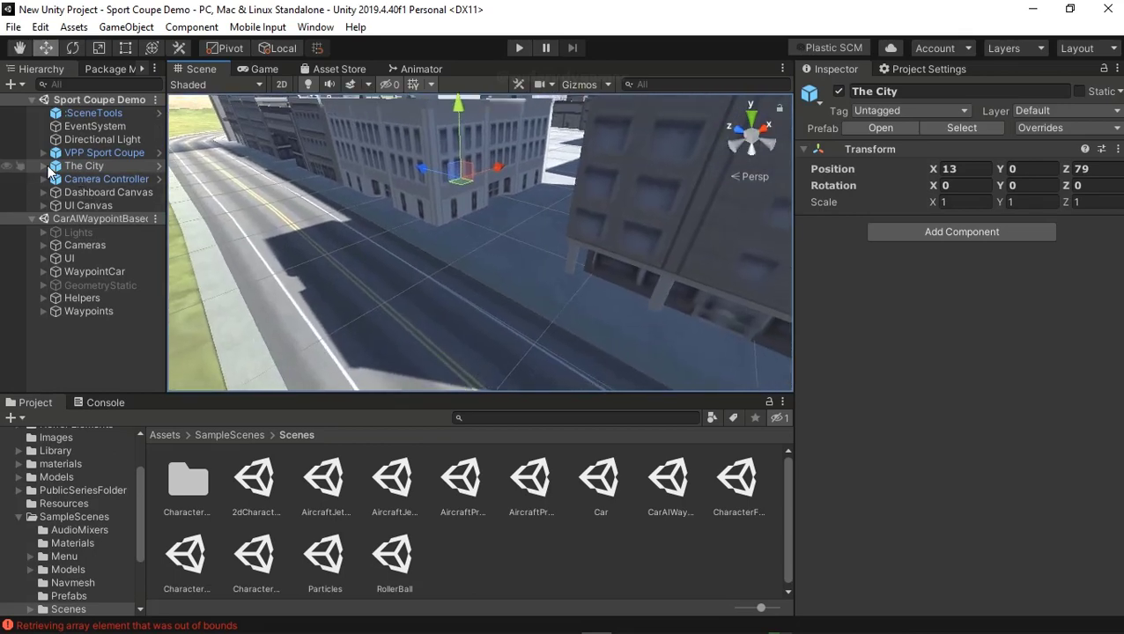
pyautogui.click(40, 165)
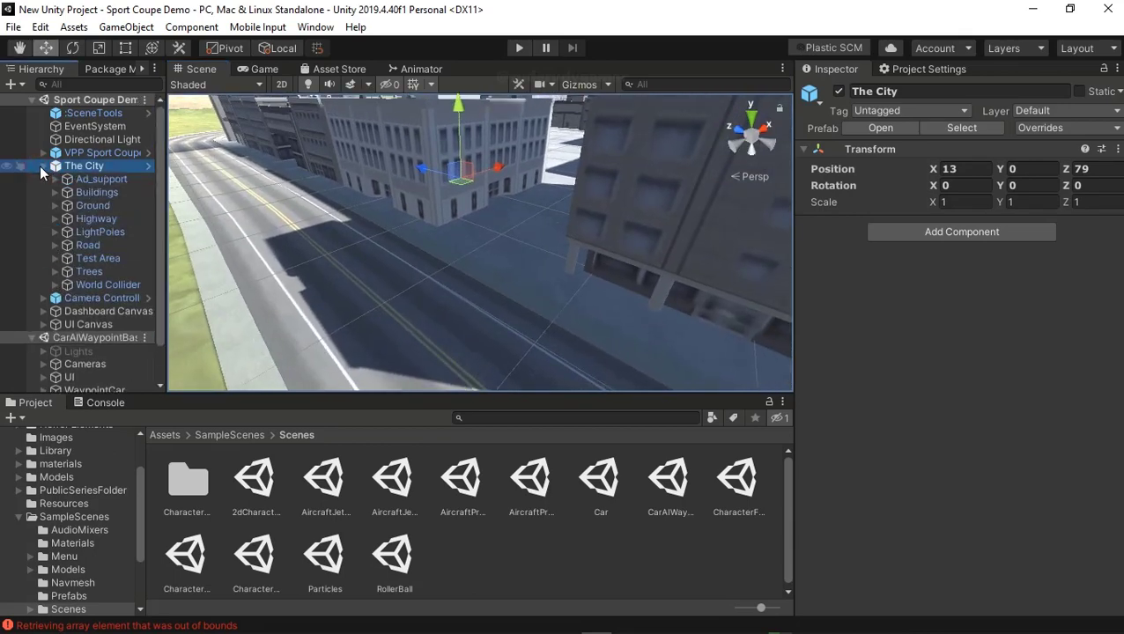
pyautogui.rightClick(88, 166)
pyautogui.click(137, 368)
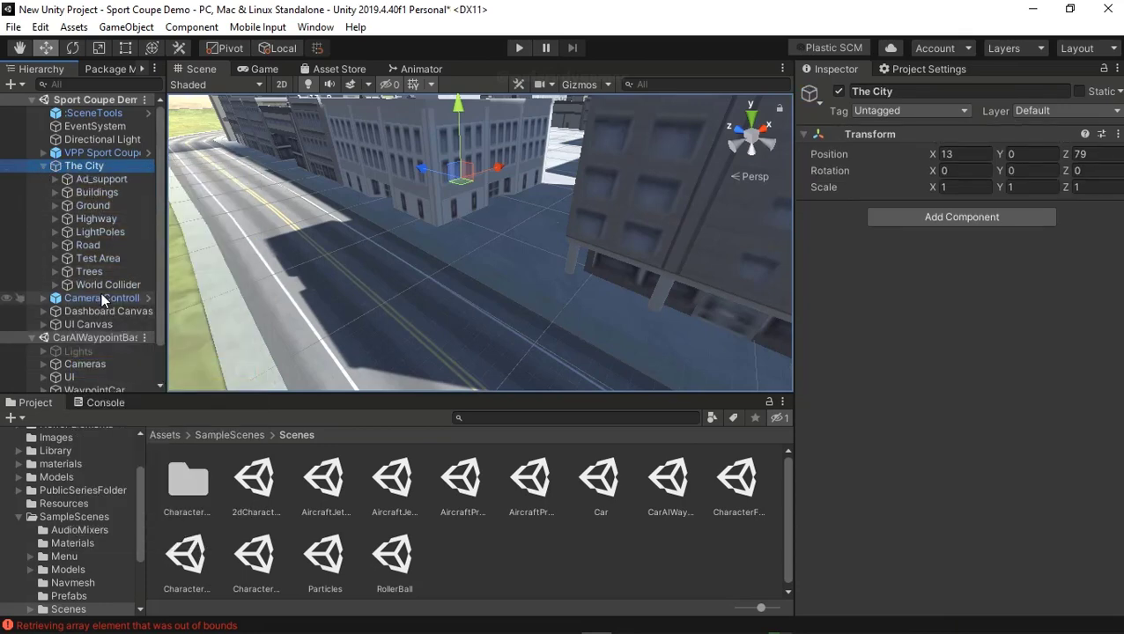
# Step: Deactivate The City's Buildings and Trees groups
pyautogui.click(101, 181)
pyautogui.click(101, 192)
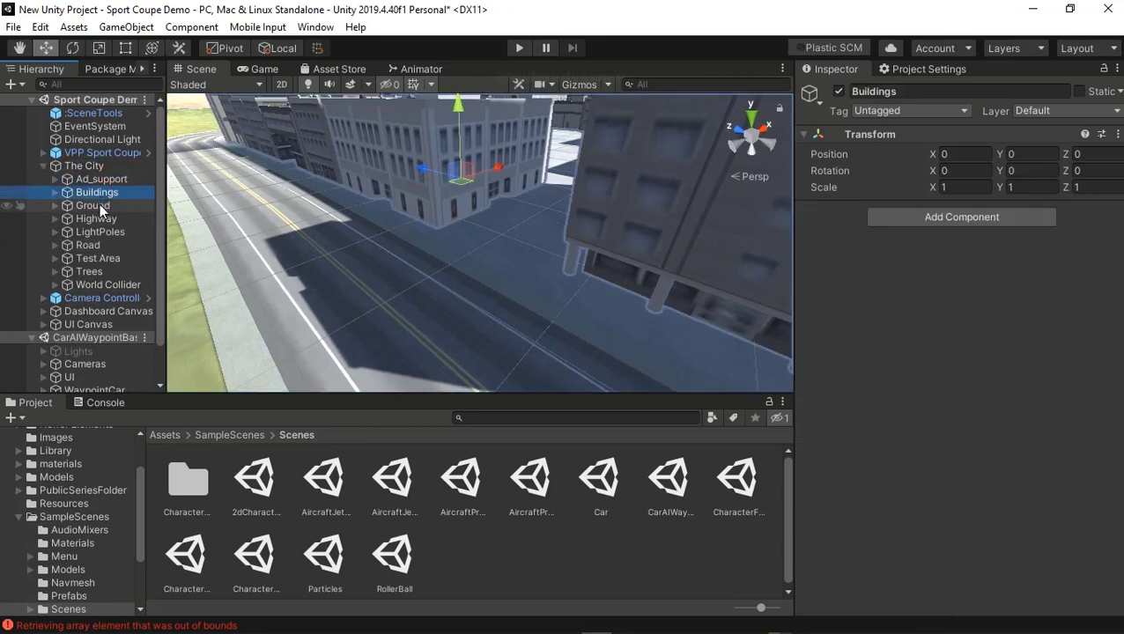
pyautogui.click(839, 92)
pyautogui.moveTo(667, 260); pyautogui.dragTo(469, 271, button='right')
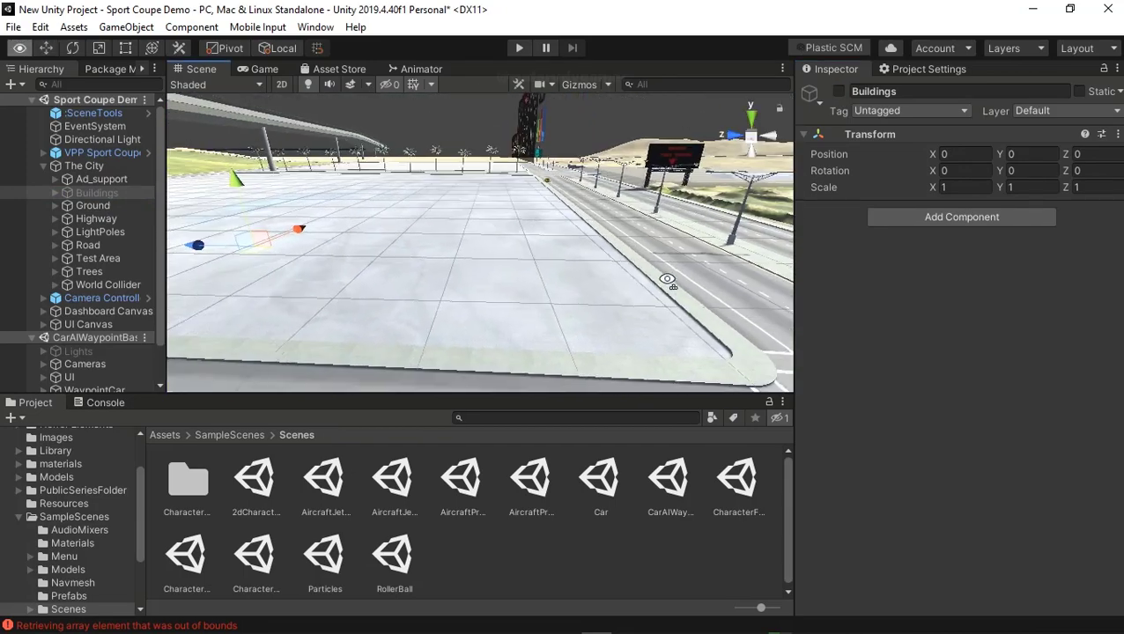
pyautogui.moveTo(470, 272); pyautogui.dragTo(440, 264, button='right')
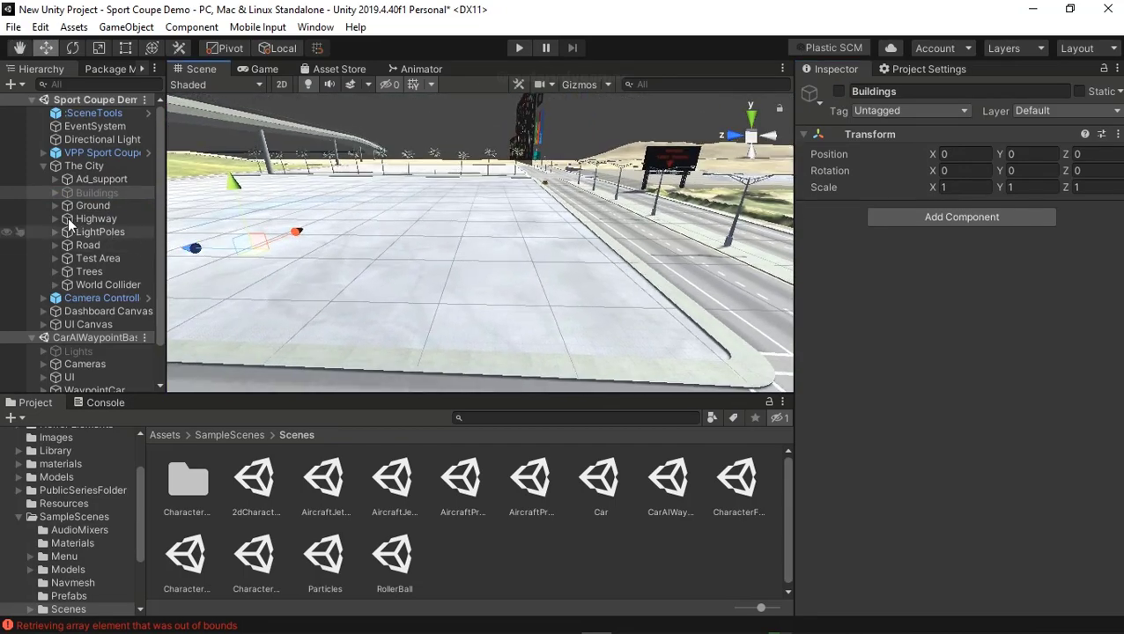
pyautogui.click(86, 275)
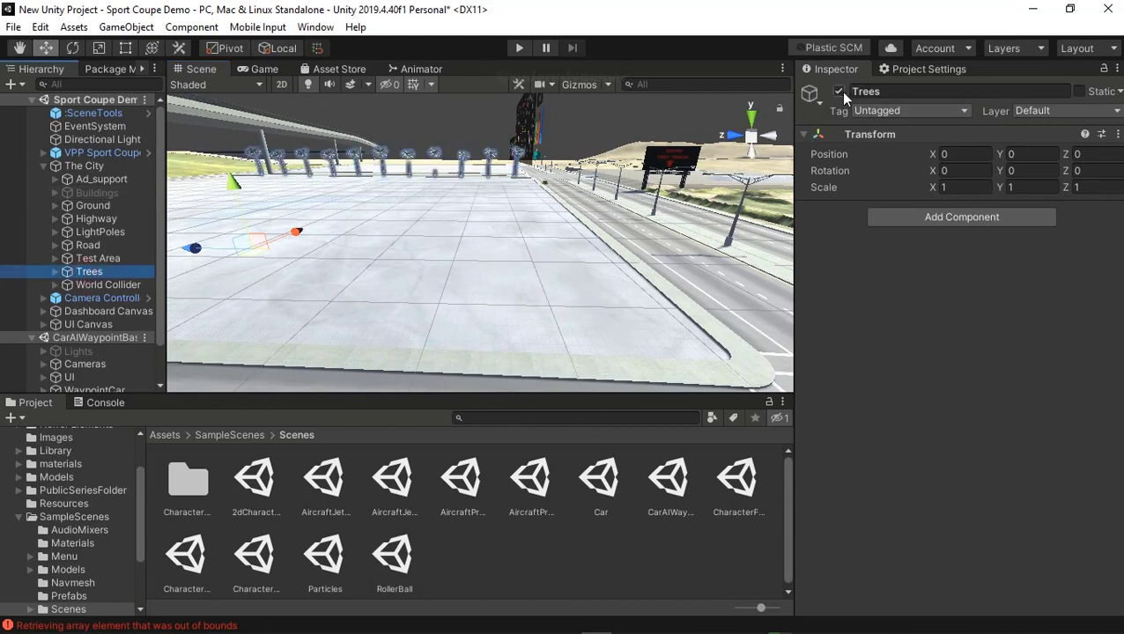
pyautogui.click(840, 91)
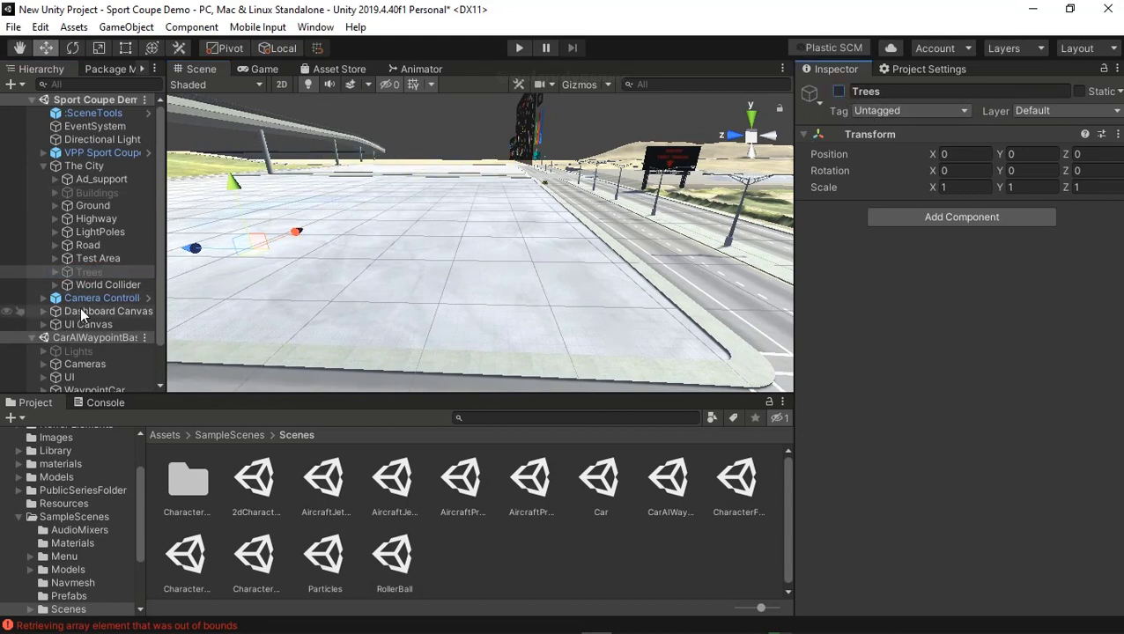
# Step: Inspect the Road, Test Area, Ground and Ad_support objects, then start Play to test
pyautogui.click(86, 247)
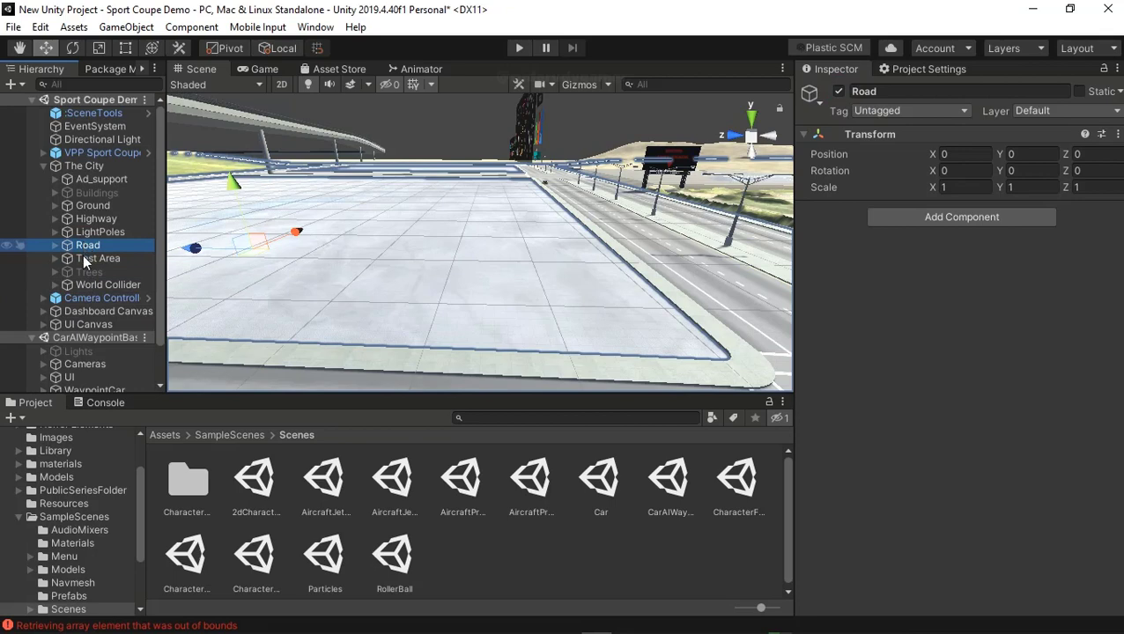
pyautogui.click(84, 258)
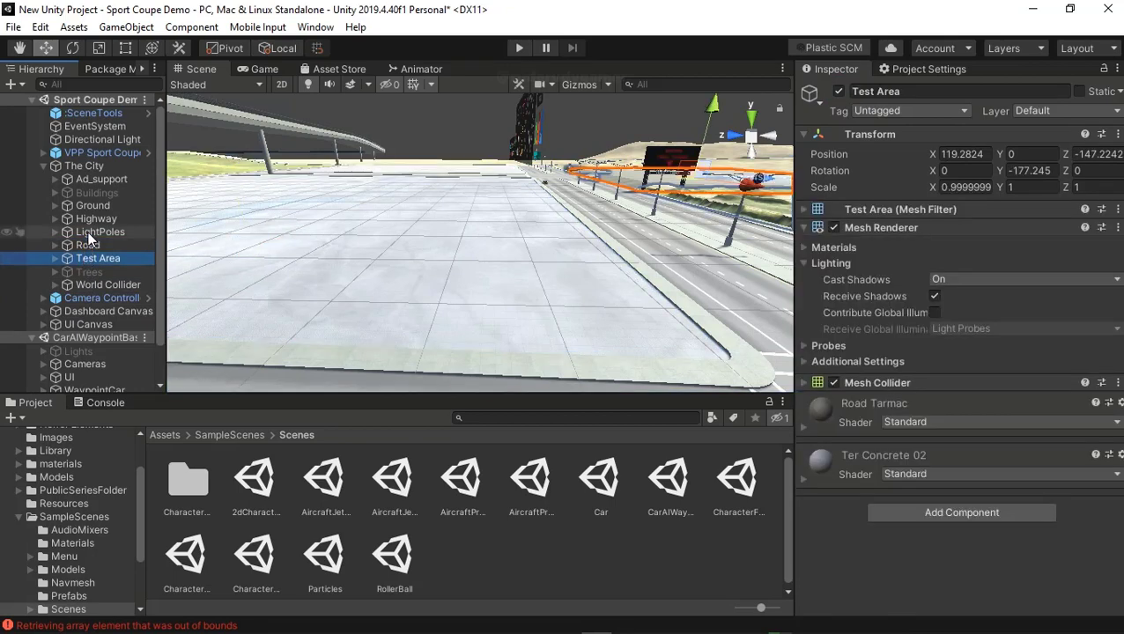
pyautogui.click(95, 207)
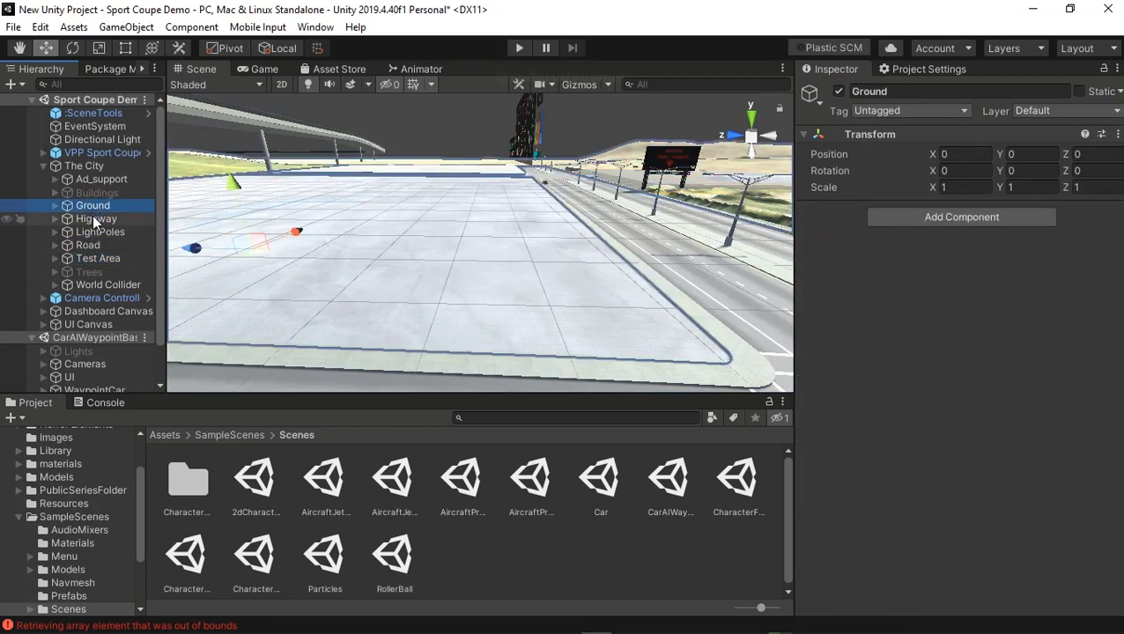
pyautogui.click(90, 178)
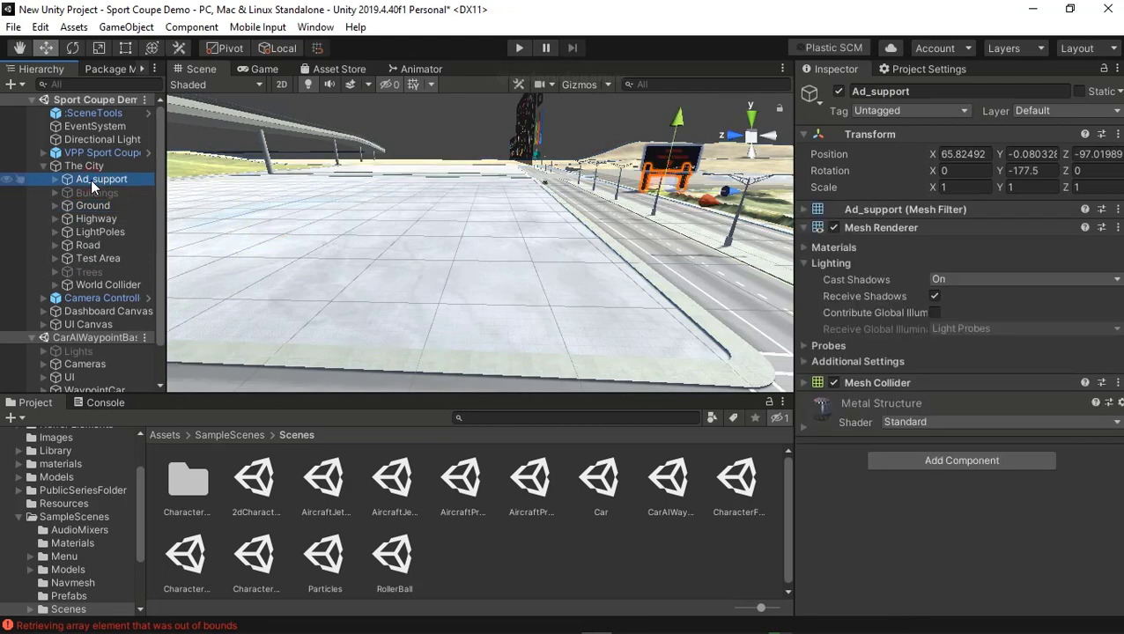
pyautogui.click(524, 48)
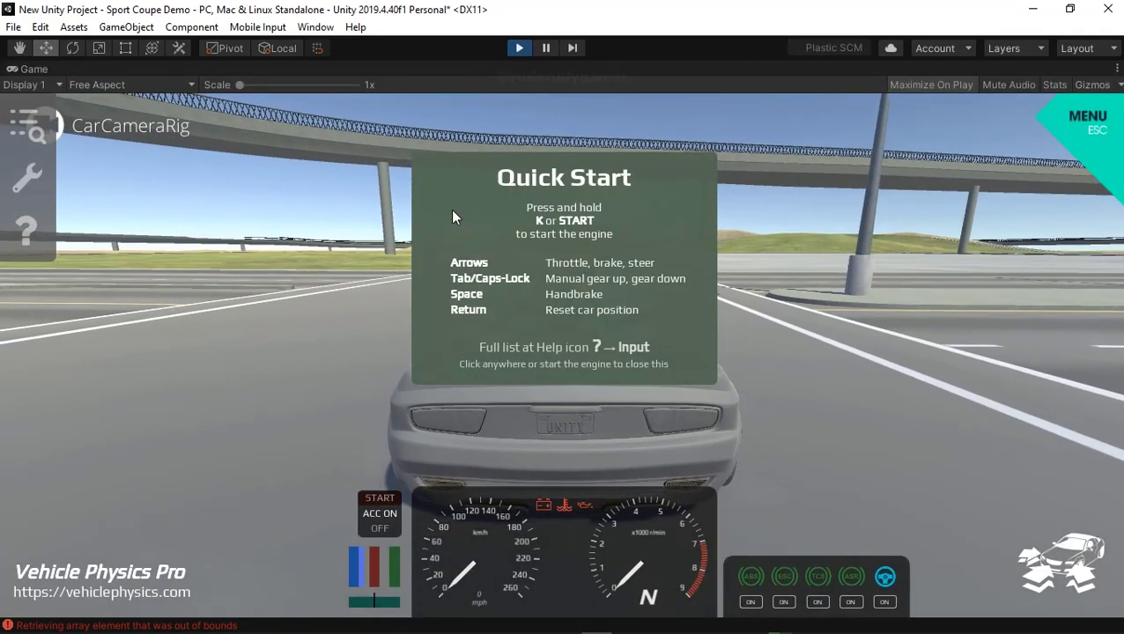
# Step: Start the coupe's engine with K in the running demo
pyautogui.press('k')
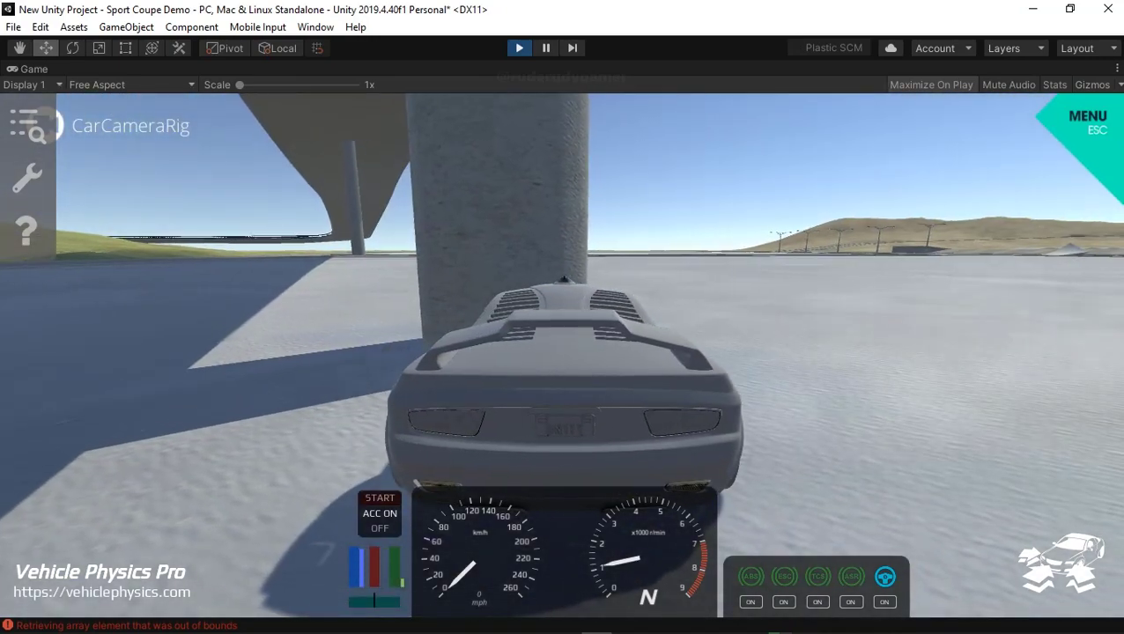
# Step: Stop Play mode and deactivate the whole Highway group
pyautogui.click(518, 50)
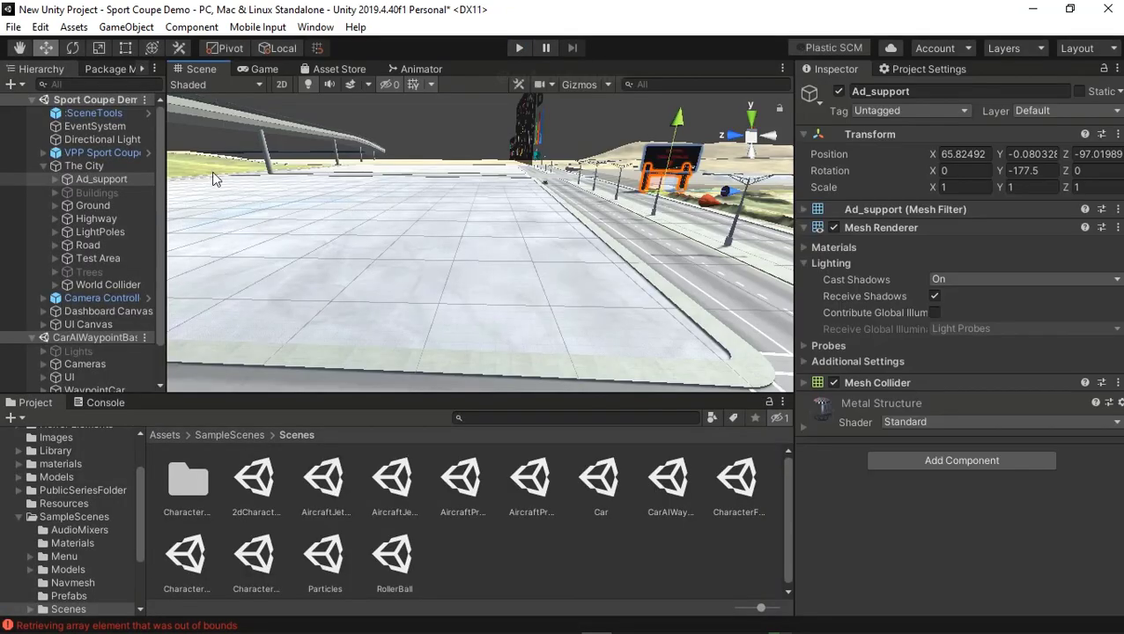
pyautogui.click(249, 119)
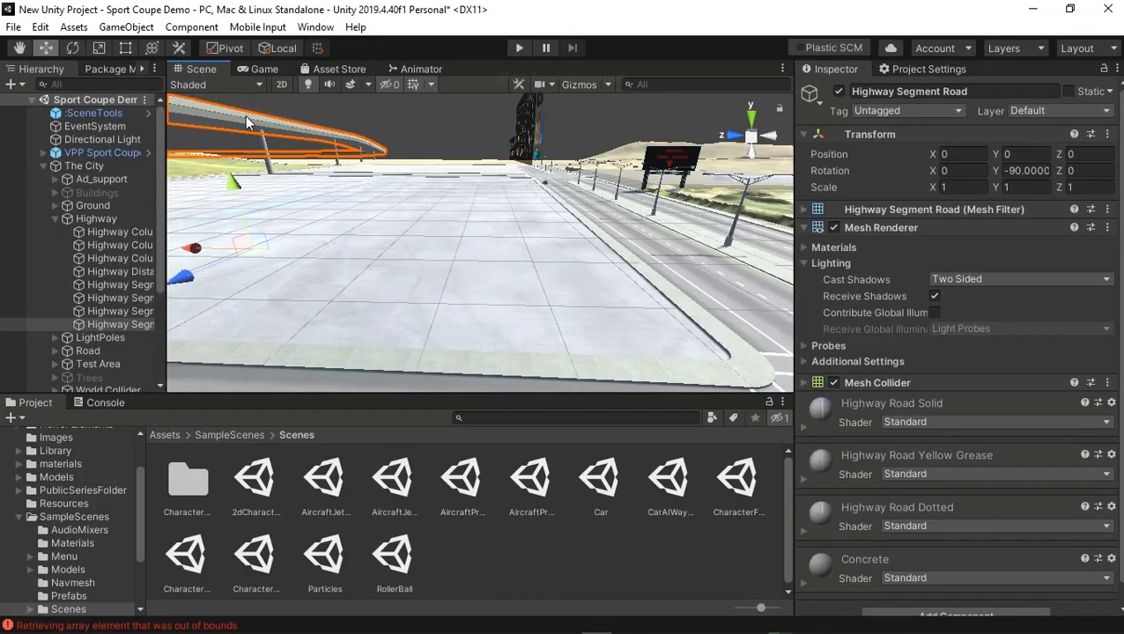
pyautogui.click(838, 92)
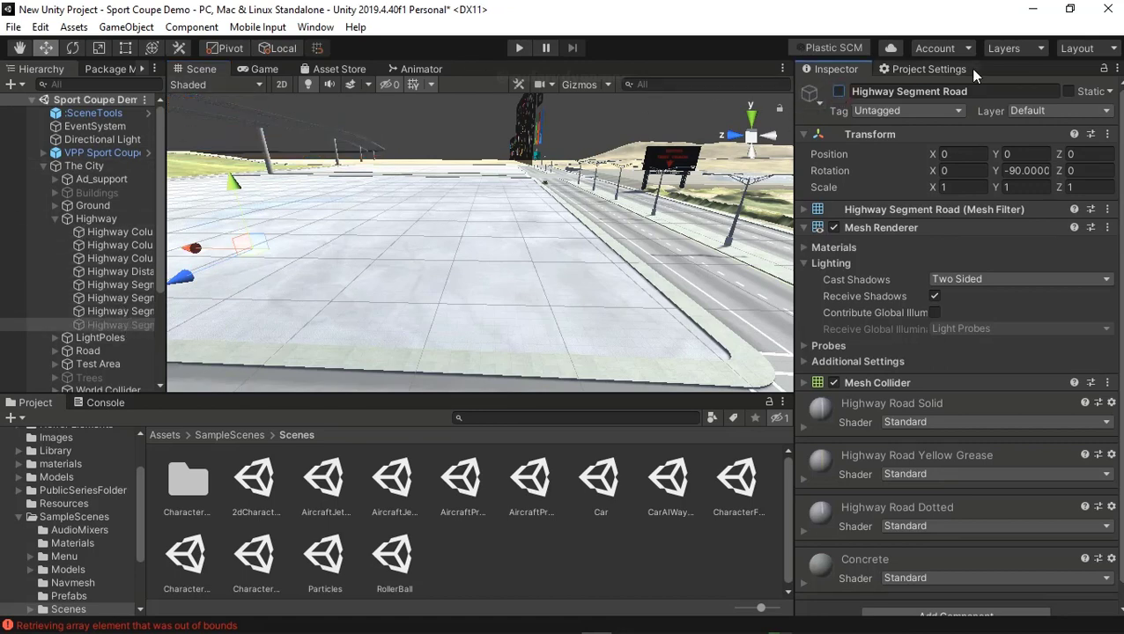
pyautogui.click(838, 92)
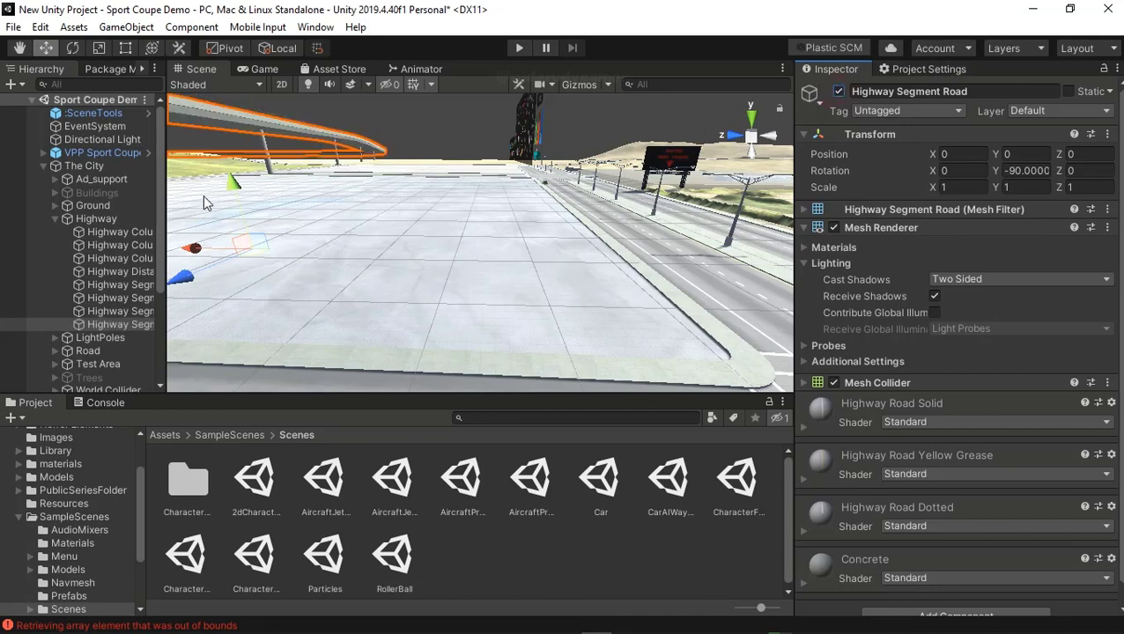
pyautogui.click(115, 217)
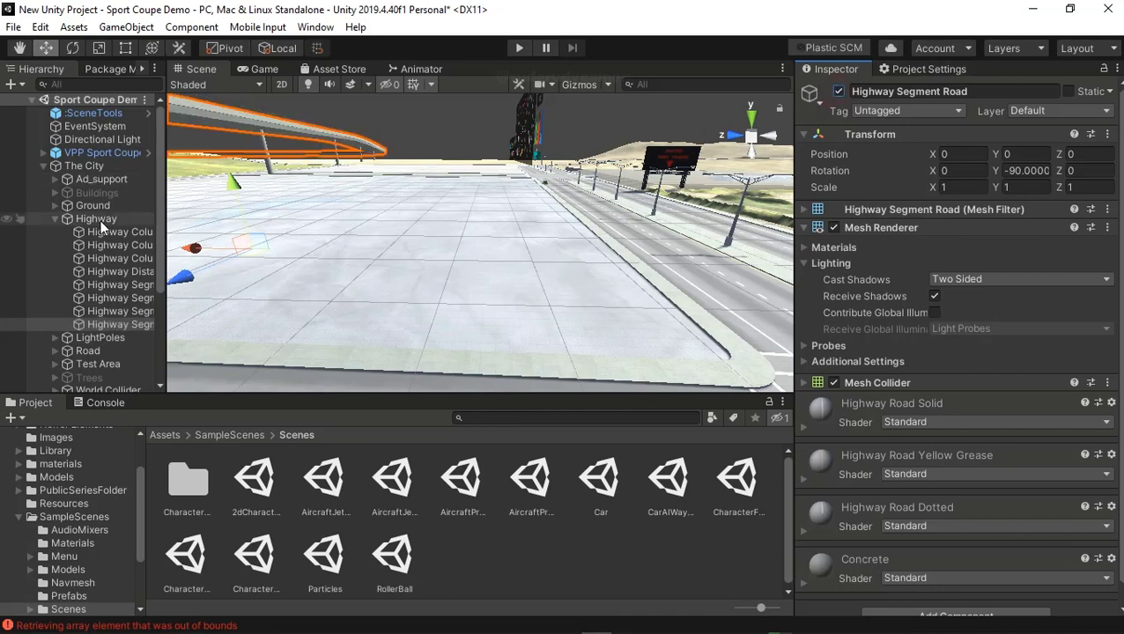
pyautogui.click(838, 91)
# Step: Locate the lamp posts at the intersection and deactivate the LightPoles group
pyautogui.moveTo(444, 248)
pyautogui.keyDown('alt'); pyautogui.mouseDown()
pyautogui.moveTo(570, 195)
pyautogui.moveTo(589, 223)
pyautogui.moveTo(350, 242)
pyautogui.mouseUp(); pyautogui.keyUp('alt')
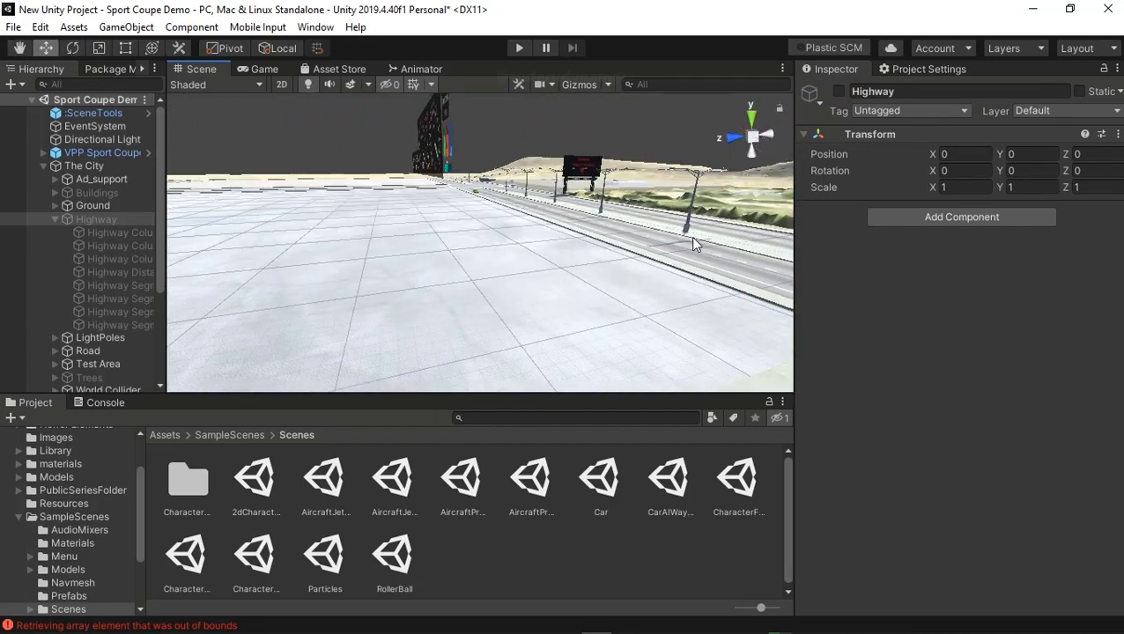
pyautogui.moveTo(693, 243)
pyautogui.keyDown('alt'); pyautogui.mouseDown()
pyautogui.moveTo(289, 208)
pyautogui.moveTo(545, 269)
pyautogui.mouseUp(); pyautogui.keyUp('alt')
pyautogui.click(569, 263)
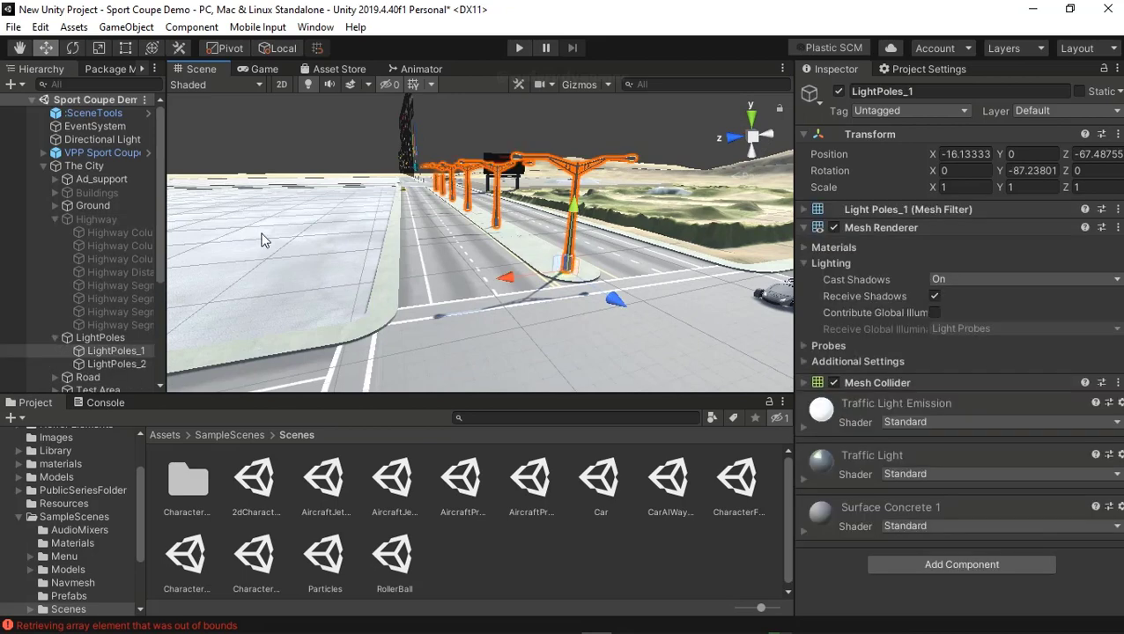
pyautogui.click(95, 337)
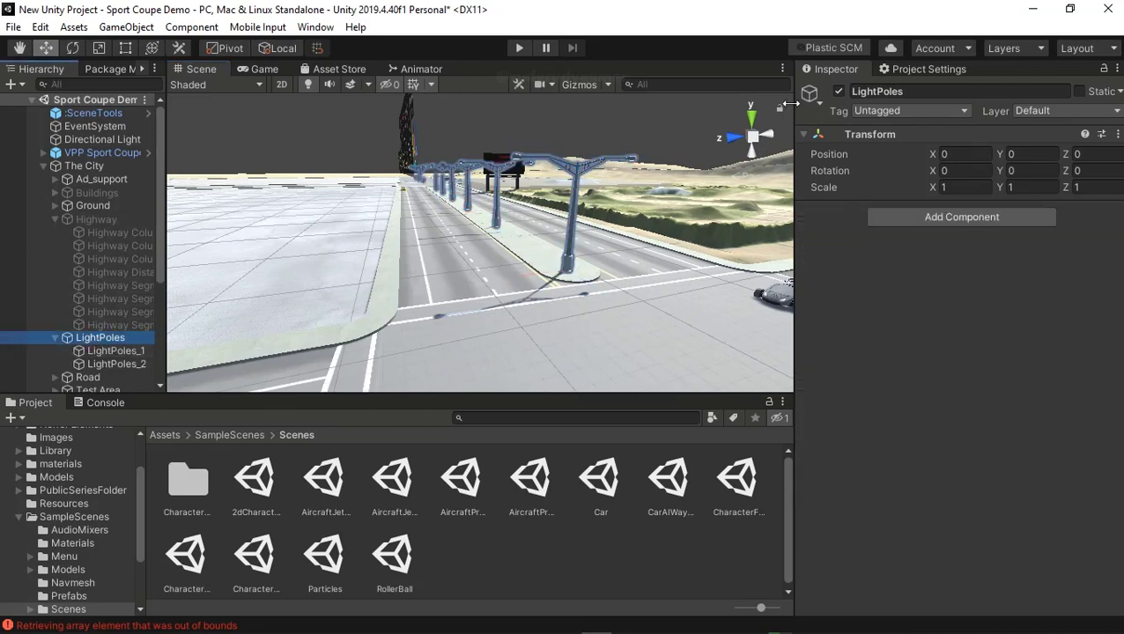
pyautogui.click(840, 91)
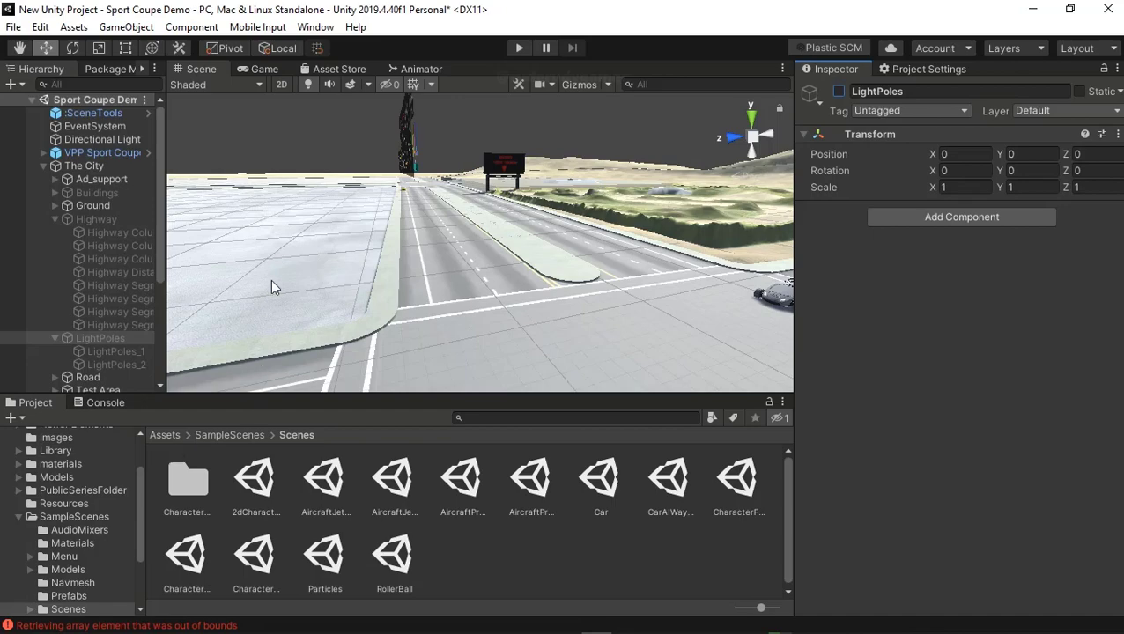
# Step: Save the scene as 'Racing Demo Template' in the Assets folder
pyautogui.click(16, 28)
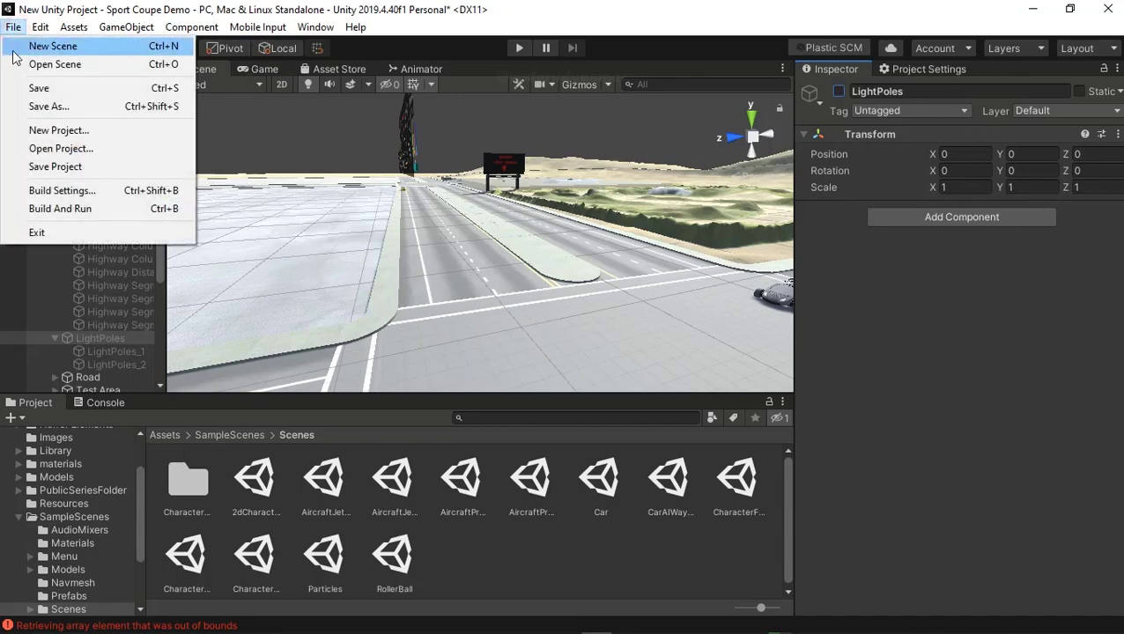
pyautogui.click(43, 104)
pyautogui.scroll(-2, 265, 256)
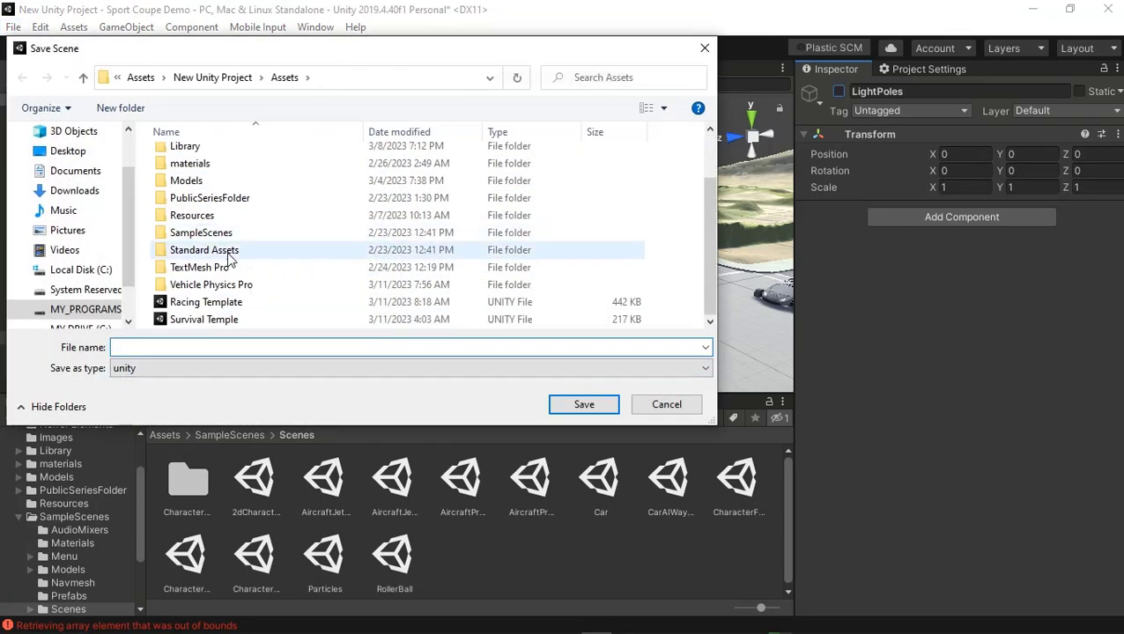
pyautogui.click(205, 303)
pyautogui.click(219, 345)
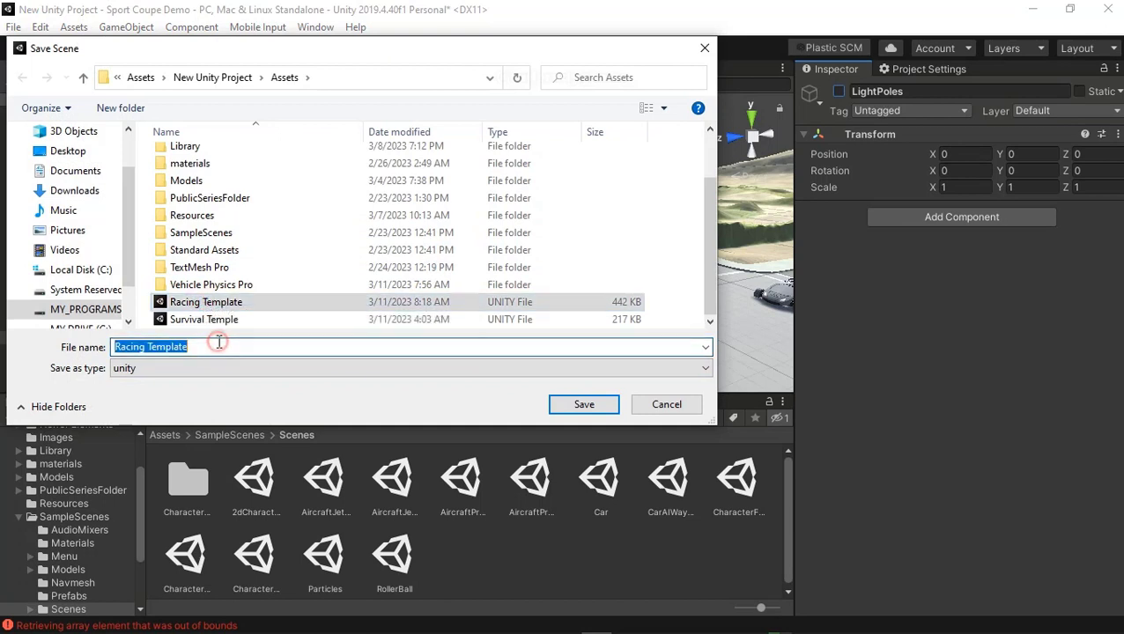
pyautogui.click(213, 349)
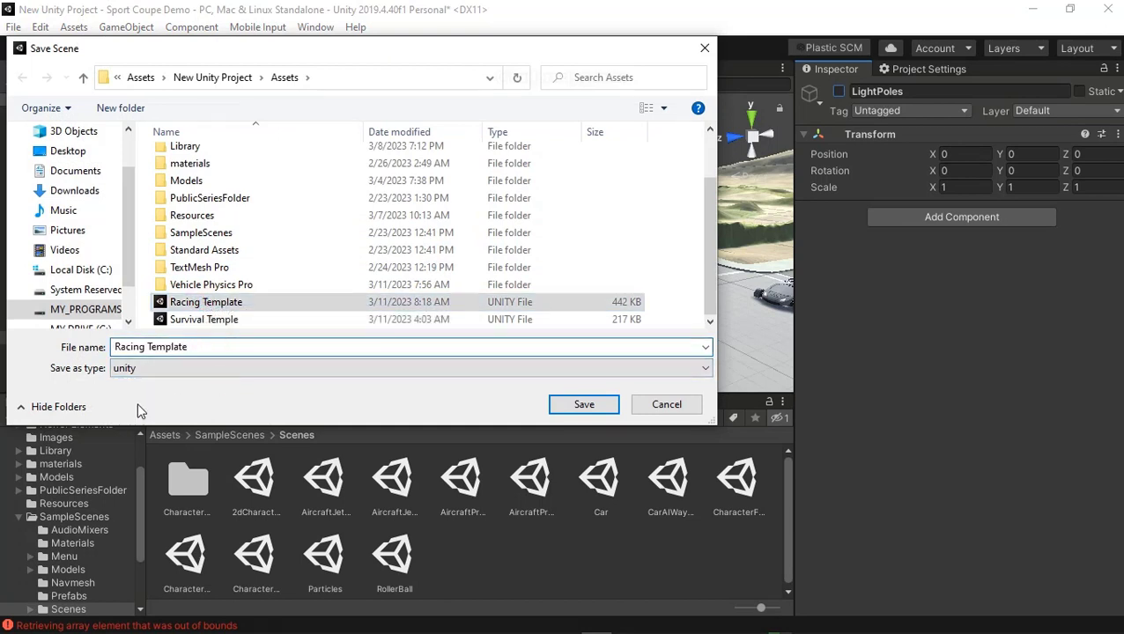
pyautogui.click(150, 347)
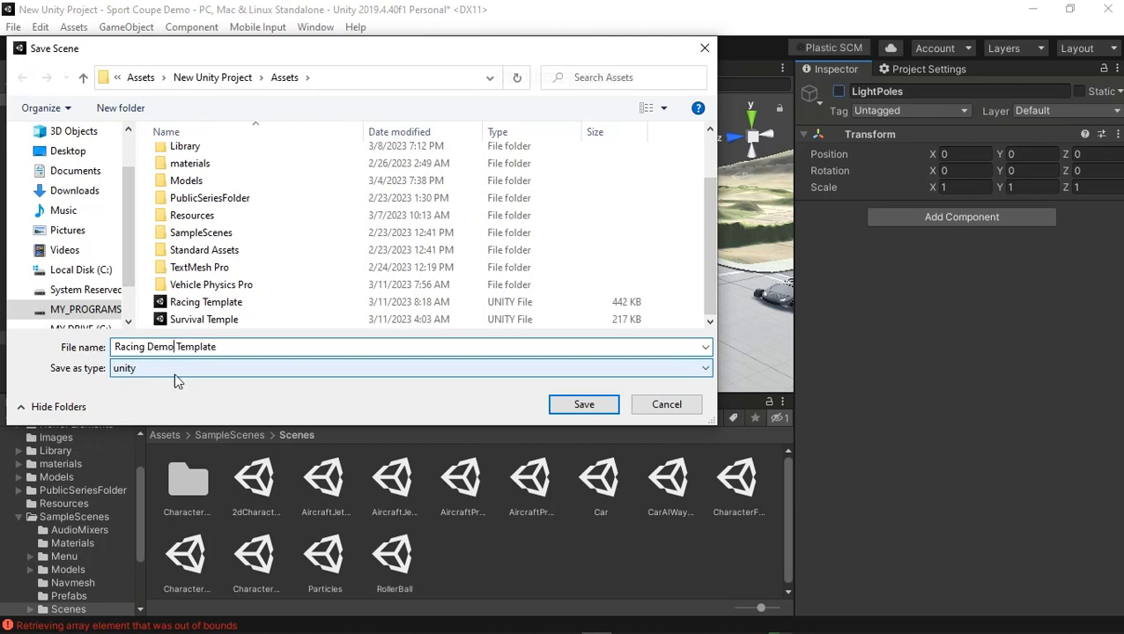
pyautogui.click(578, 404)
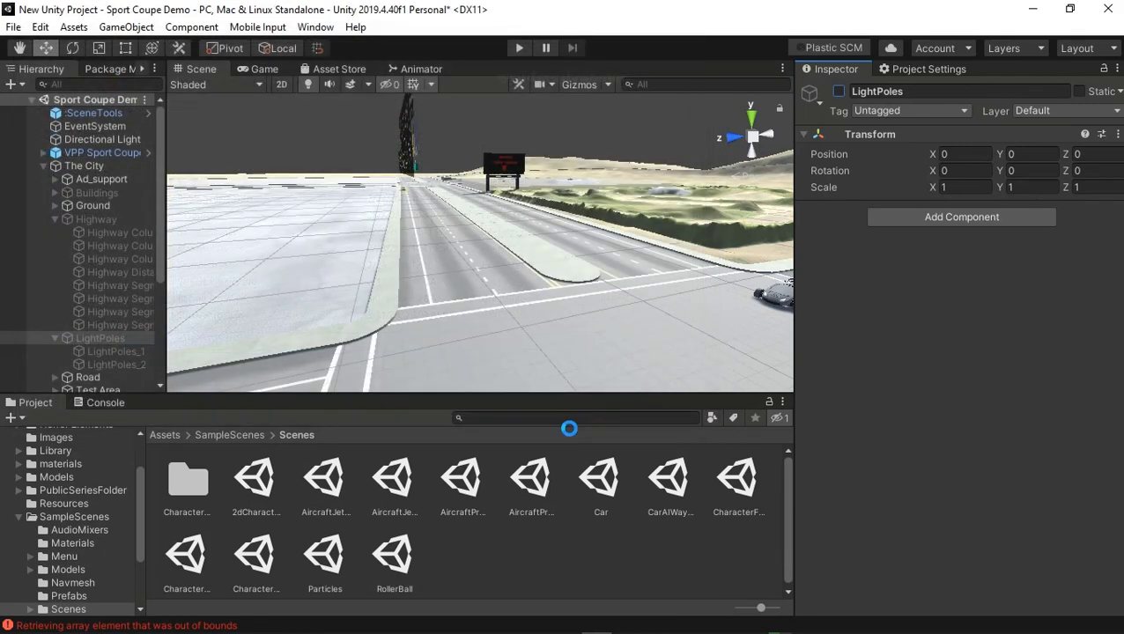
# Step: Drag Waypoint 007 along X to 293.47 and nudge Waypoint 006 along Z to 208.44
pyautogui.moveTo(491, 306); pyautogui.dragTo(596, 294)
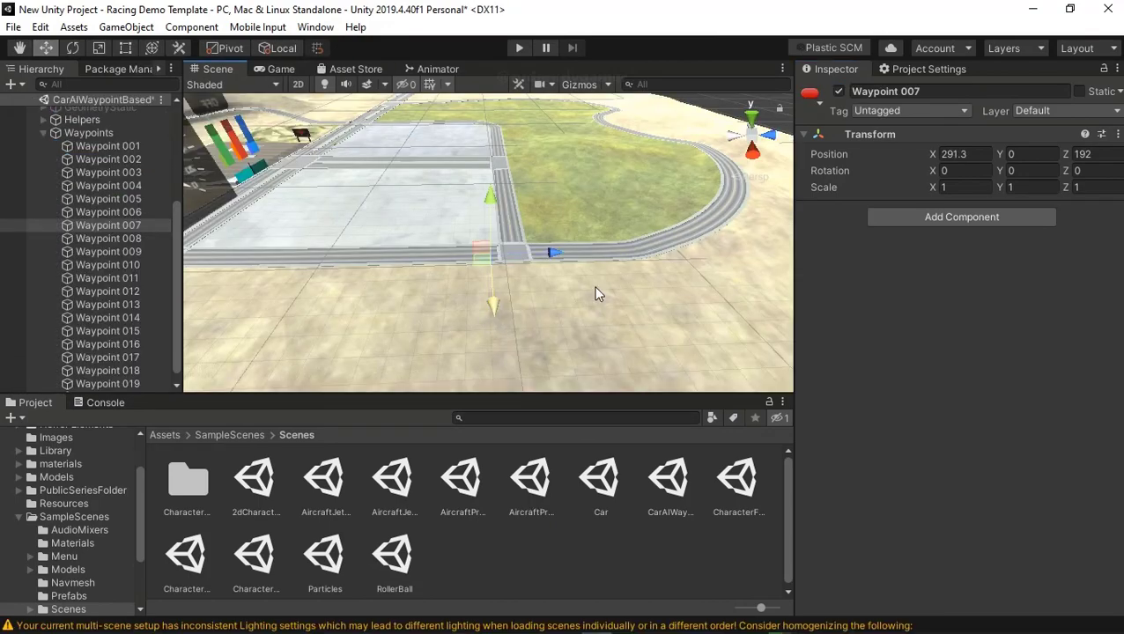
pyautogui.doubleClick(130, 231)
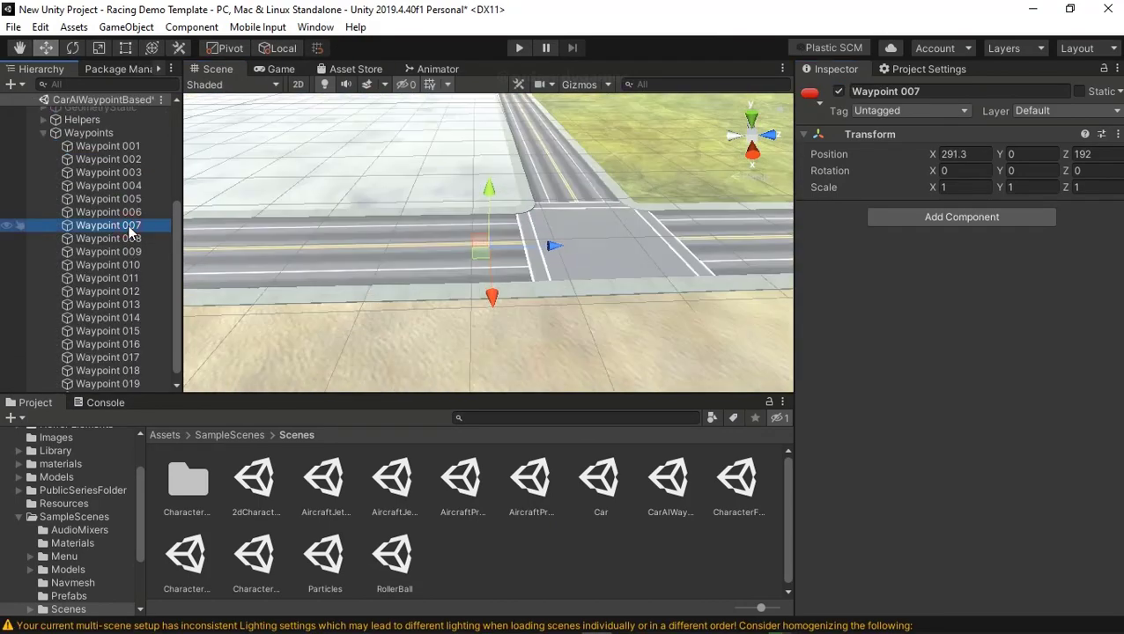
pyautogui.moveTo(610, 308); pyautogui.dragTo(233, 270, button='middle')
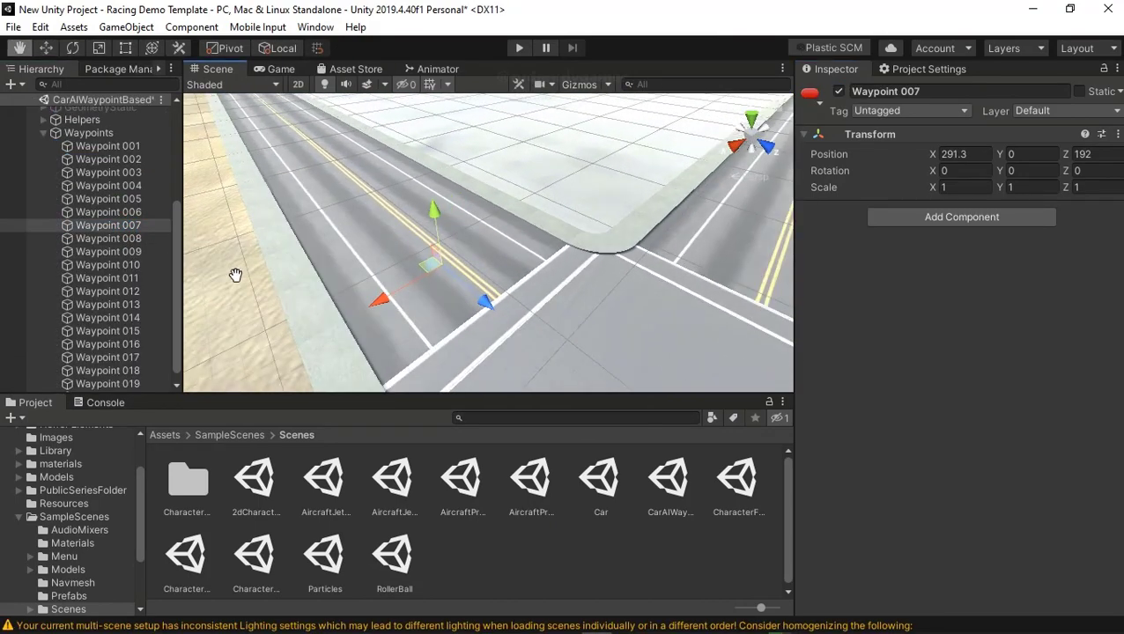
pyautogui.moveTo(317, 284)
pyautogui.mouseDown()
pyautogui.moveTo(280, 300)
pyautogui.moveTo(312, 235)
pyautogui.mouseUp()
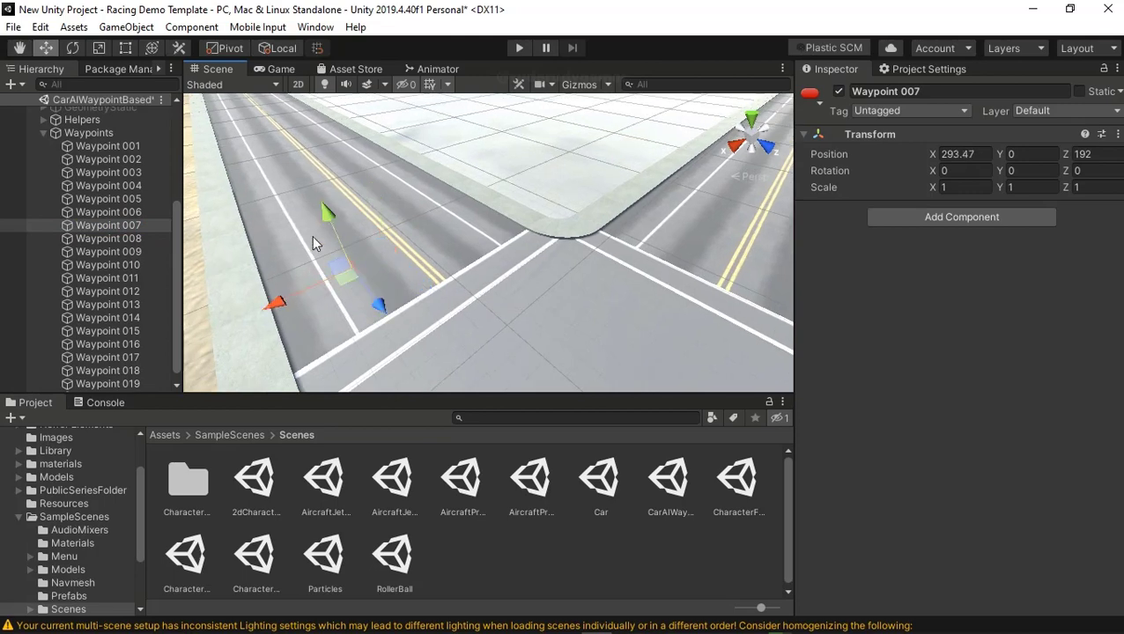
pyautogui.moveTo(312, 236)
pyautogui.mouseDown(button='middle')
pyautogui.moveTo(505, 273)
pyautogui.moveTo(487, 251)
pyautogui.mouseUp(button='middle')
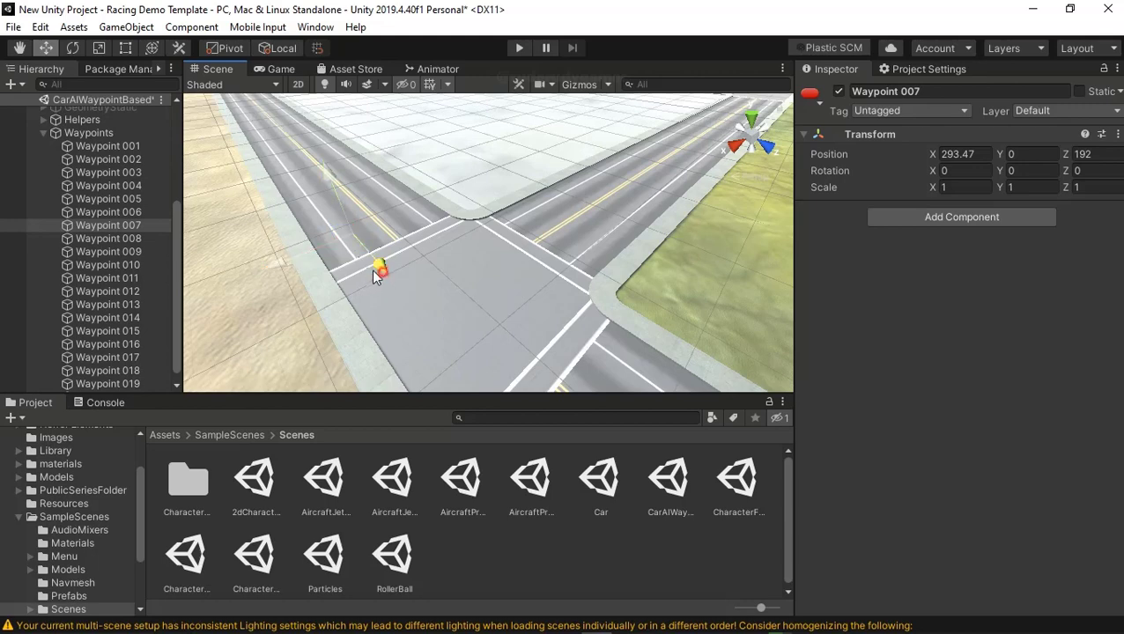
pyautogui.click(123, 211)
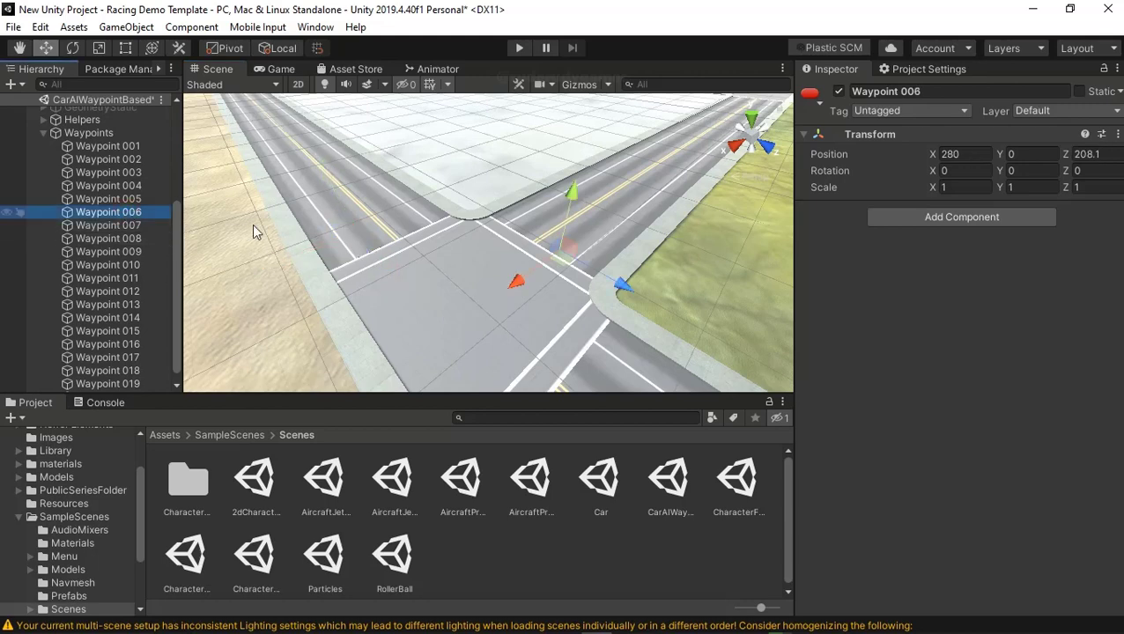
pyautogui.moveTo(625, 287); pyautogui.dragTo(628, 292)
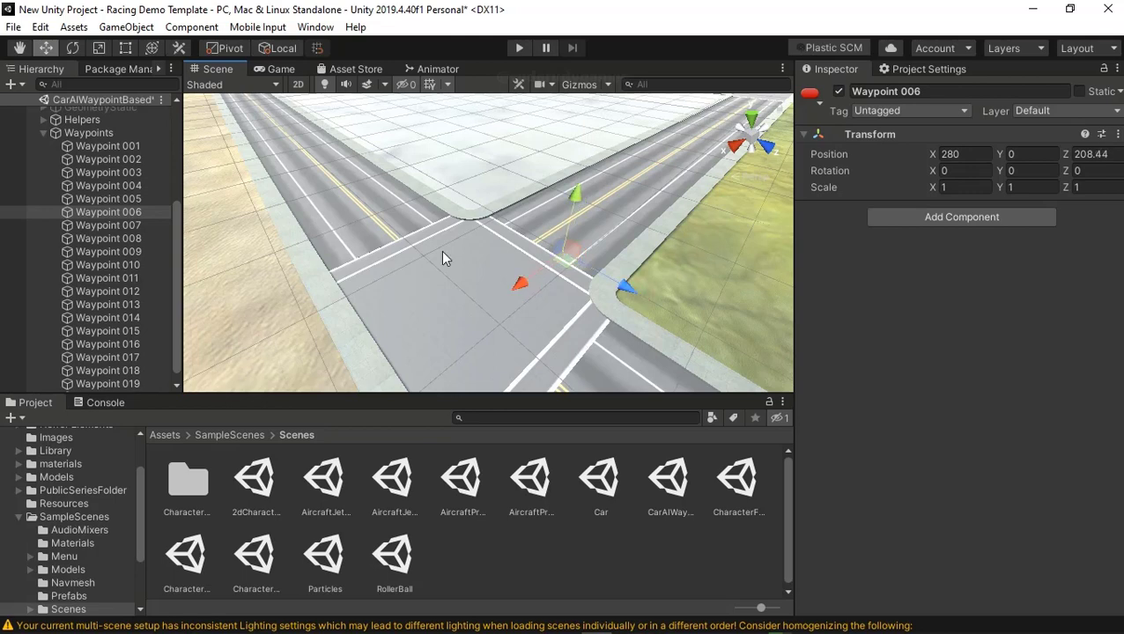
# Step: Frame Waypoint 008 and slide it along X onto the road, to 291.52
pyautogui.click(120, 226)
pyautogui.click(123, 238)
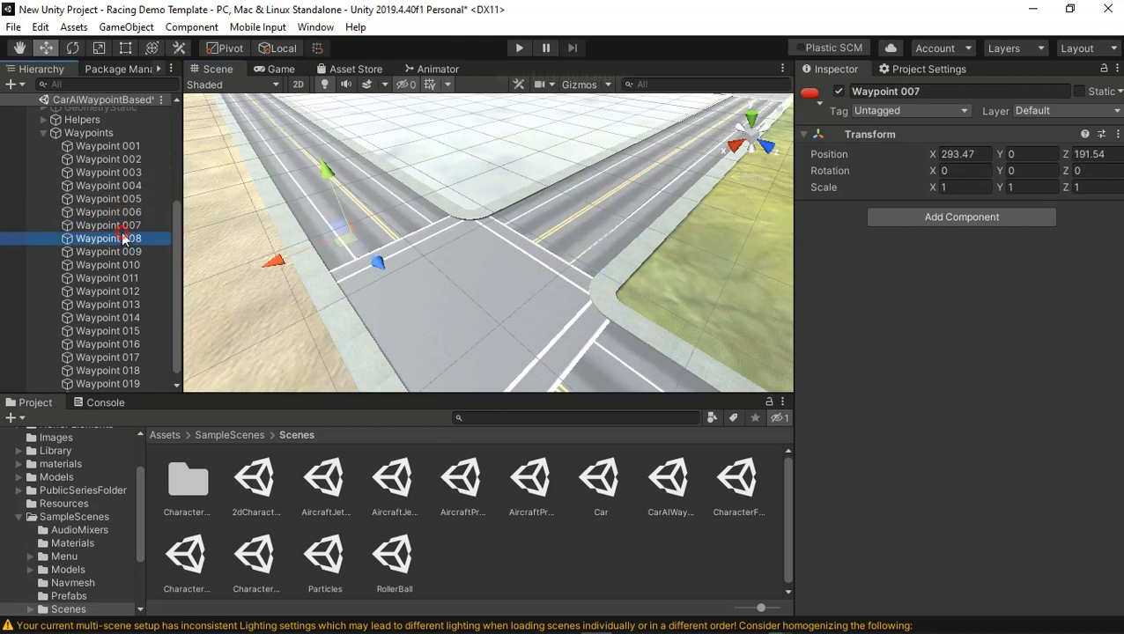
pyautogui.doubleClick(123, 238)
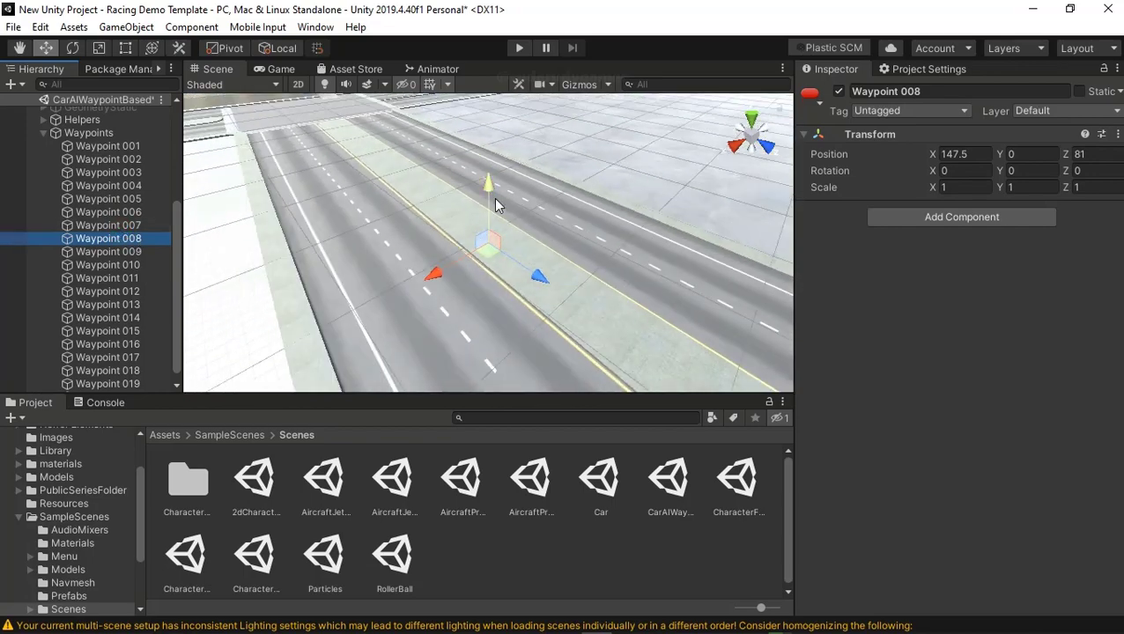
pyautogui.moveTo(647, 259); pyautogui.dragTo(388, 188, button='right')
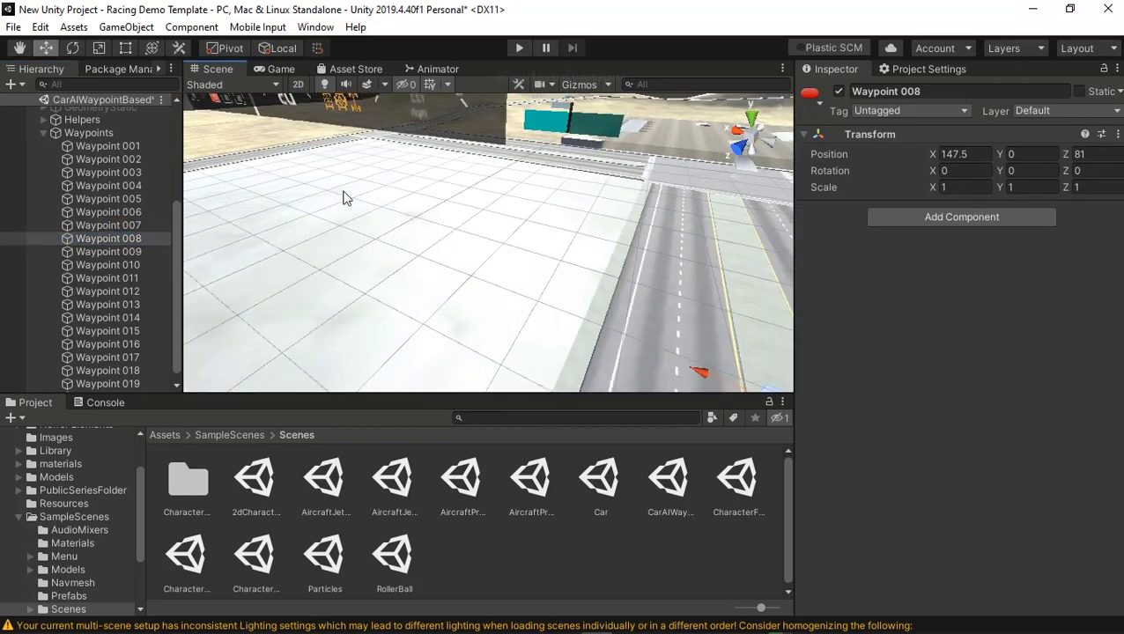
pyautogui.scroll(-5, 392, 195)
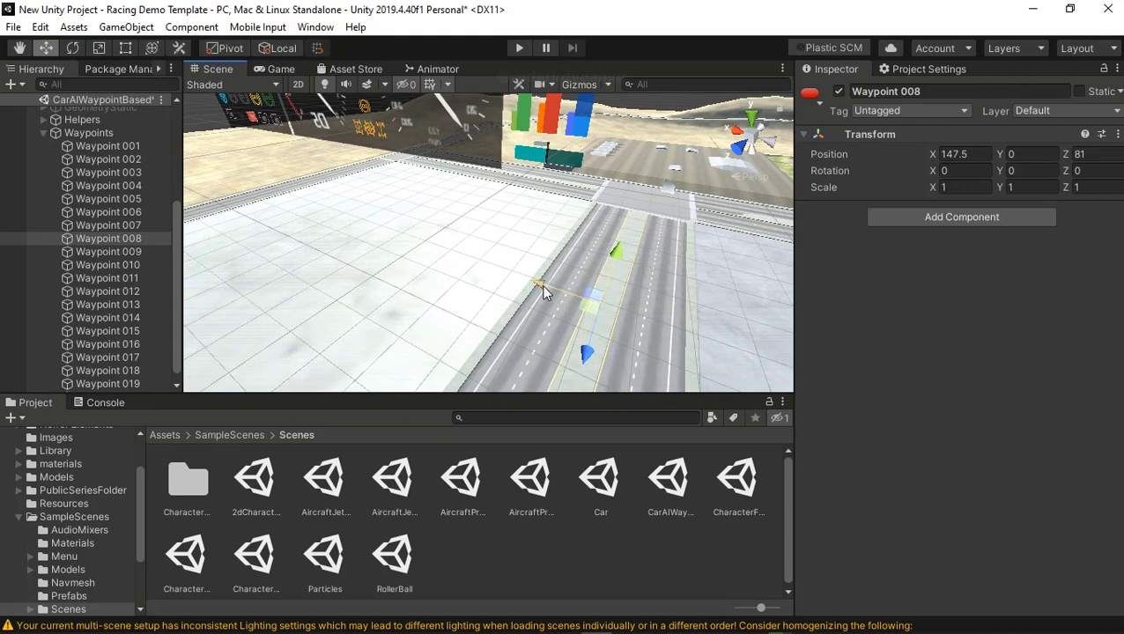
pyautogui.moveTo(544, 294); pyautogui.dragTo(366, 258)
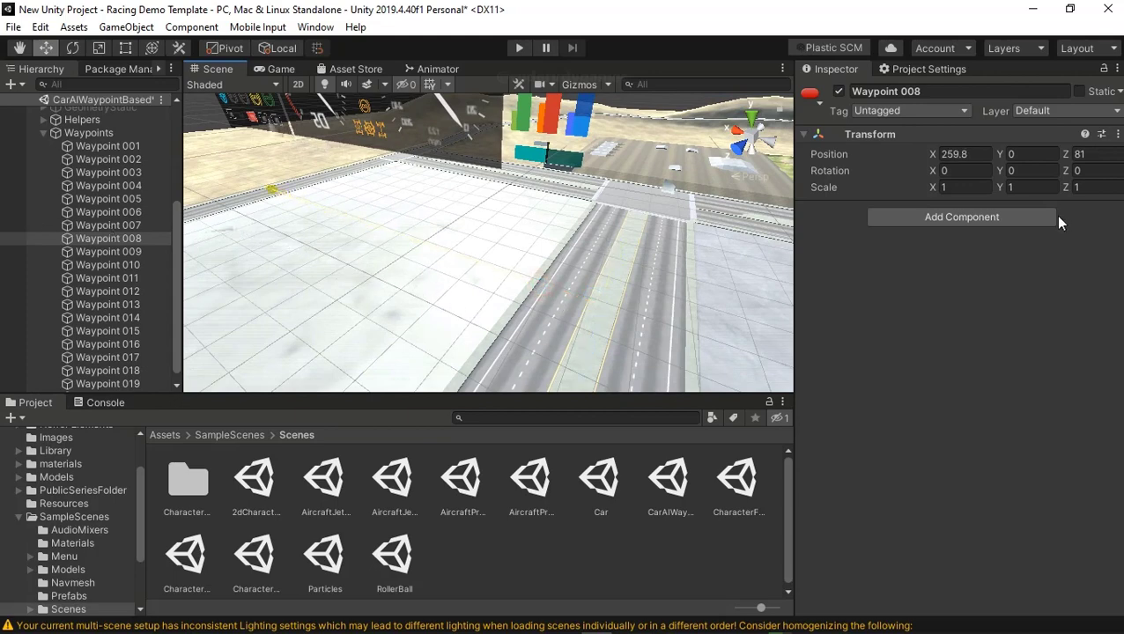
pyautogui.click(366, 322)
pyautogui.moveTo(397, 293); pyautogui.dragTo(740, 329, button='right')
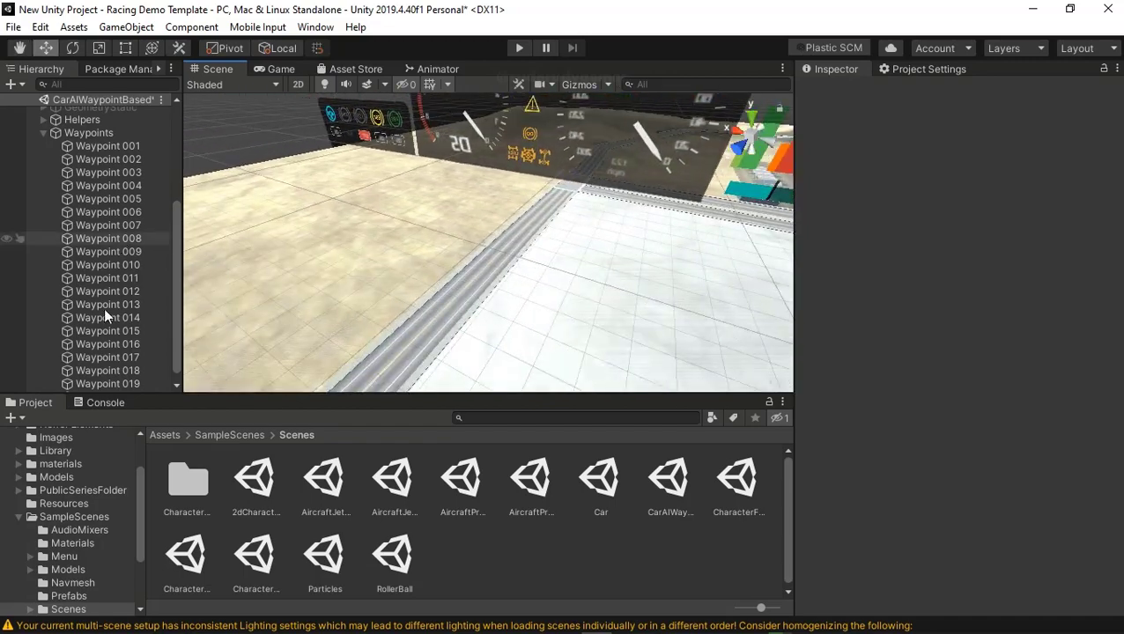
pyautogui.doubleClick(108, 239)
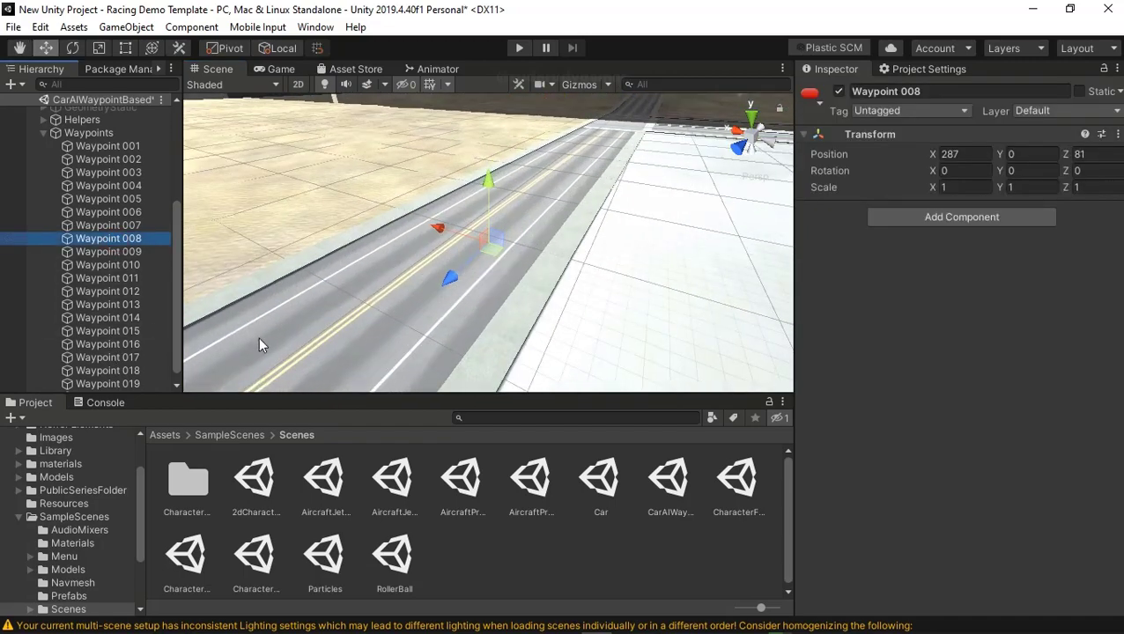
pyautogui.moveTo(258, 337)
pyautogui.mouseDown(button='right')
pyautogui.moveTo(427, 351)
pyautogui.moveTo(640, 333)
pyautogui.moveTo(423, 346)
pyautogui.moveTo(450, 301)
pyautogui.mouseUp(button='right')
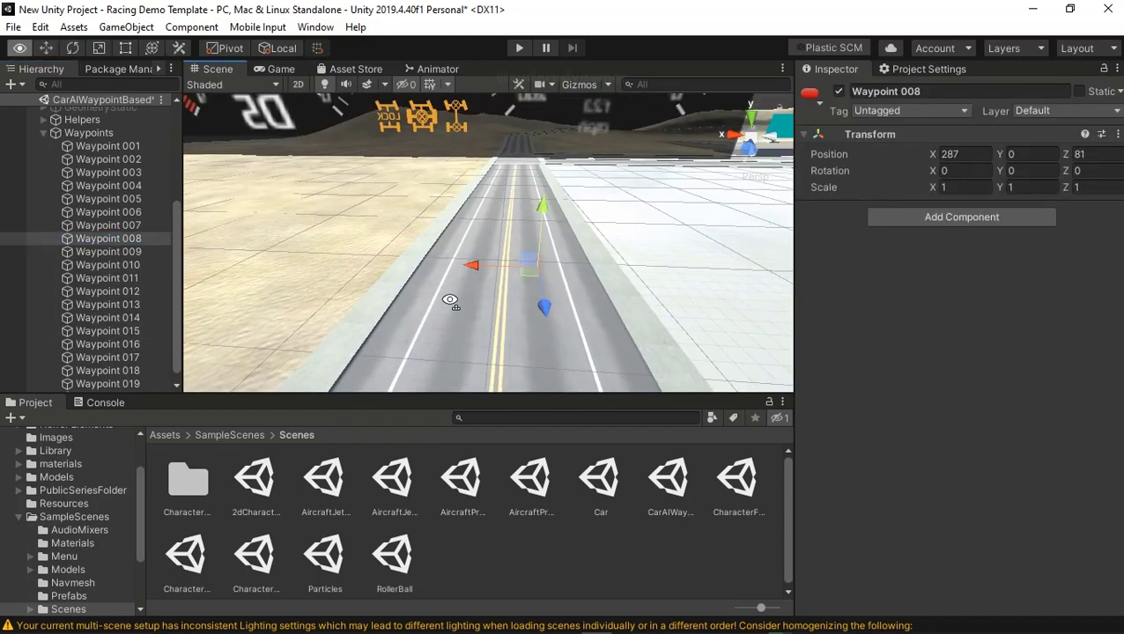
pyautogui.moveTo(461, 264); pyautogui.dragTo(400, 266)
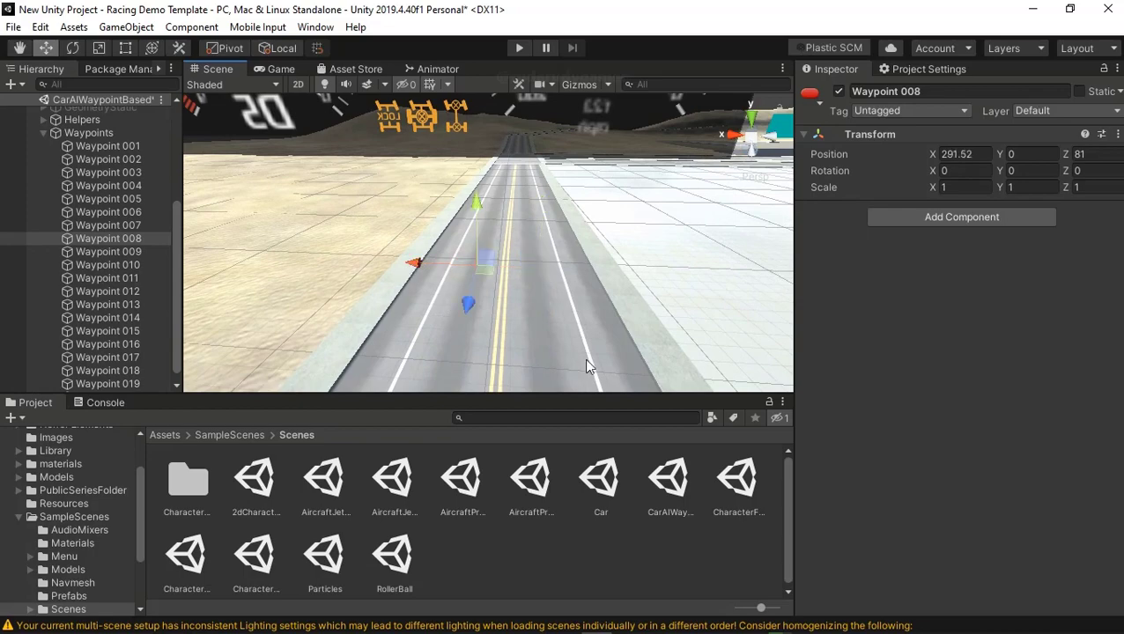
pyautogui.moveTo(587, 362); pyautogui.dragTo(615, 190, button='middle')
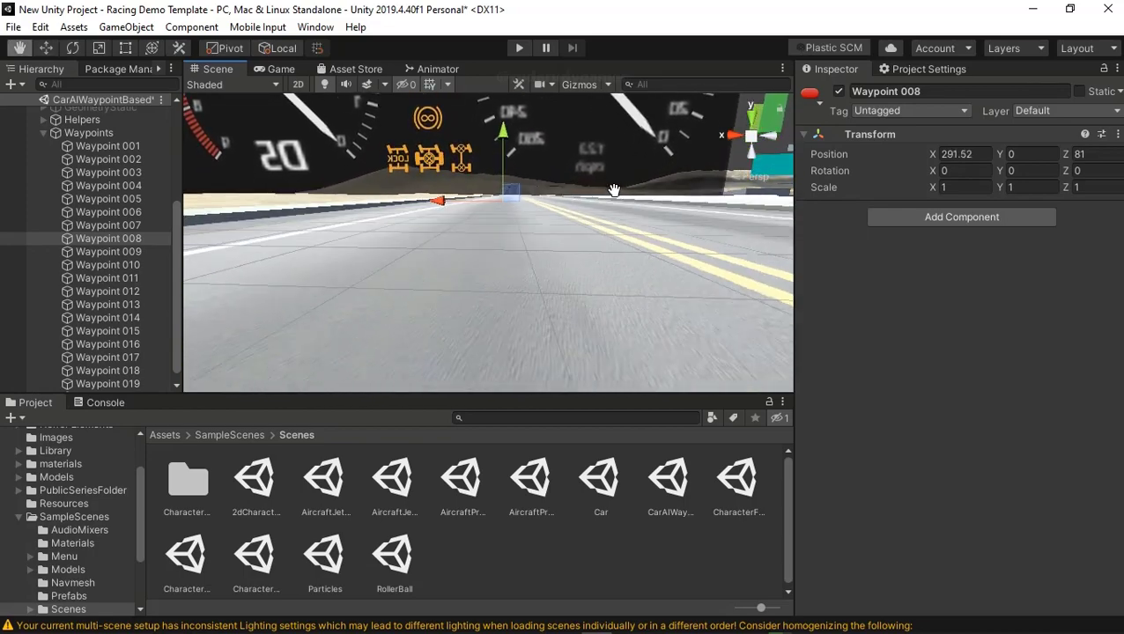
pyautogui.moveTo(614, 190); pyautogui.dragTo(617, 318, button='middle')
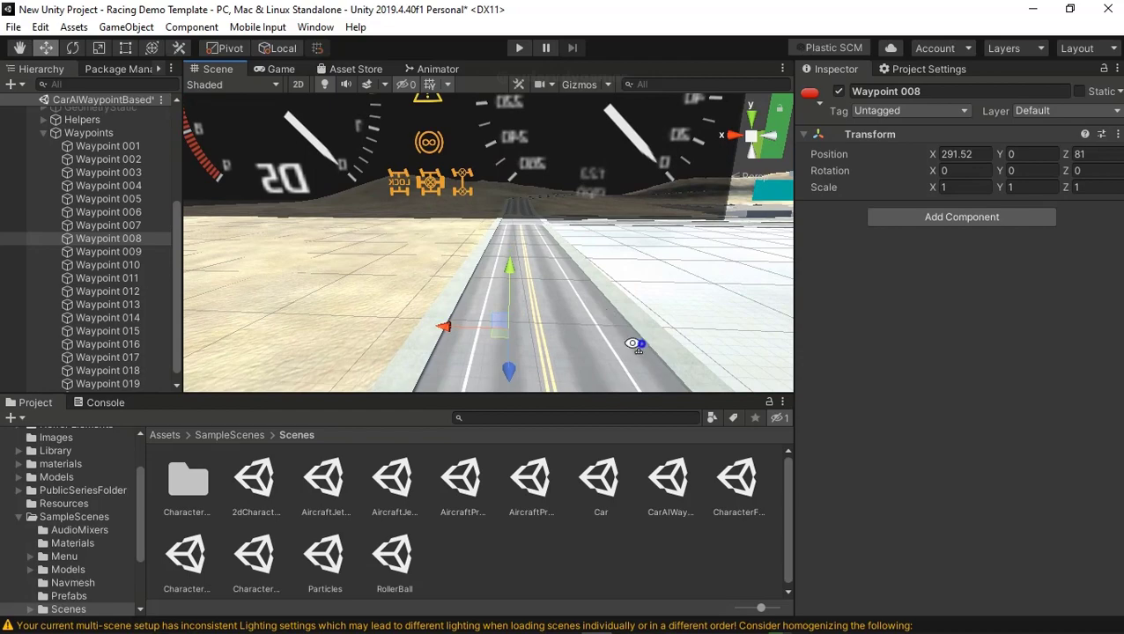
pyautogui.keyDown('alt'); pyautogui.moveTo(633, 344); pyautogui.dragTo(624, 344); pyautogui.keyUp('alt')
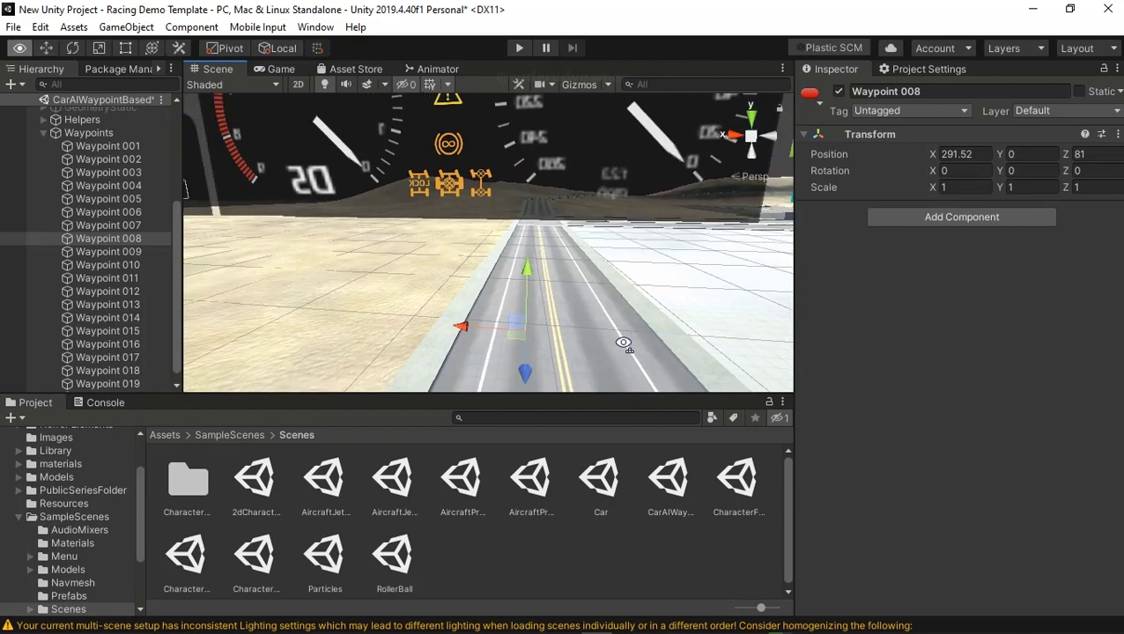
# Step: Frame Waypoint 009 and drag it along X toward the road, to 272.2
pyautogui.doubleClick(115, 252)
pyautogui.moveTo(451, 293)
pyautogui.mouseDown(button='right')
pyautogui.moveTo(429, 288)
pyautogui.moveTo(546, 386)
pyautogui.moveTo(445, 166)
pyautogui.mouseUp(button='right')
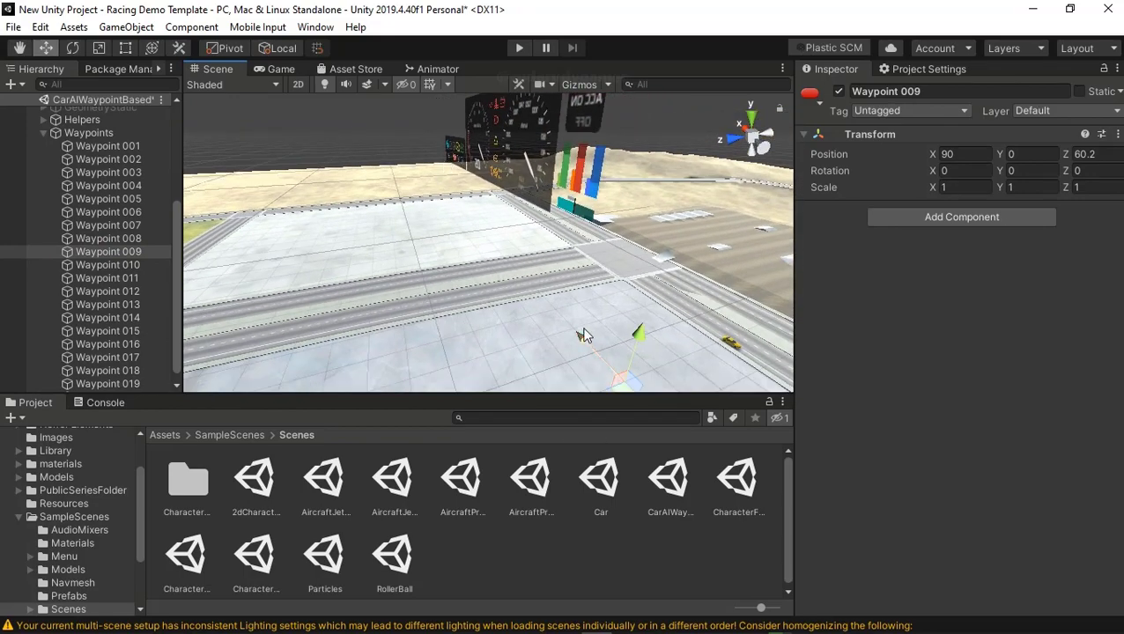
pyautogui.moveTo(584, 336); pyautogui.dragTo(506, 291)
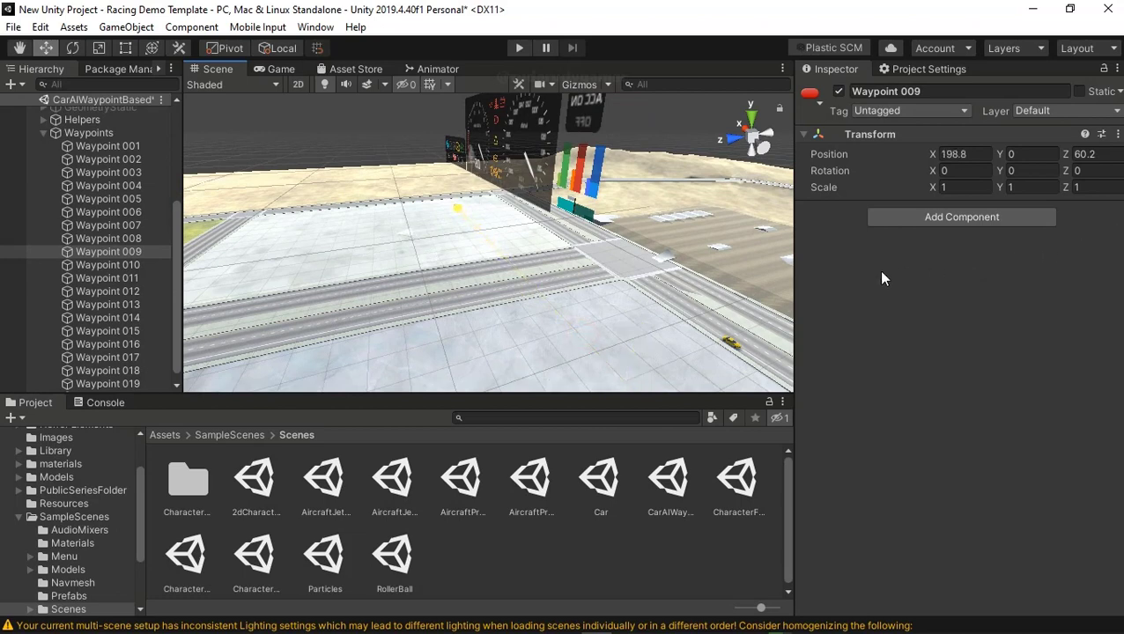
pyautogui.moveTo(493, 339); pyautogui.dragTo(473, 293)
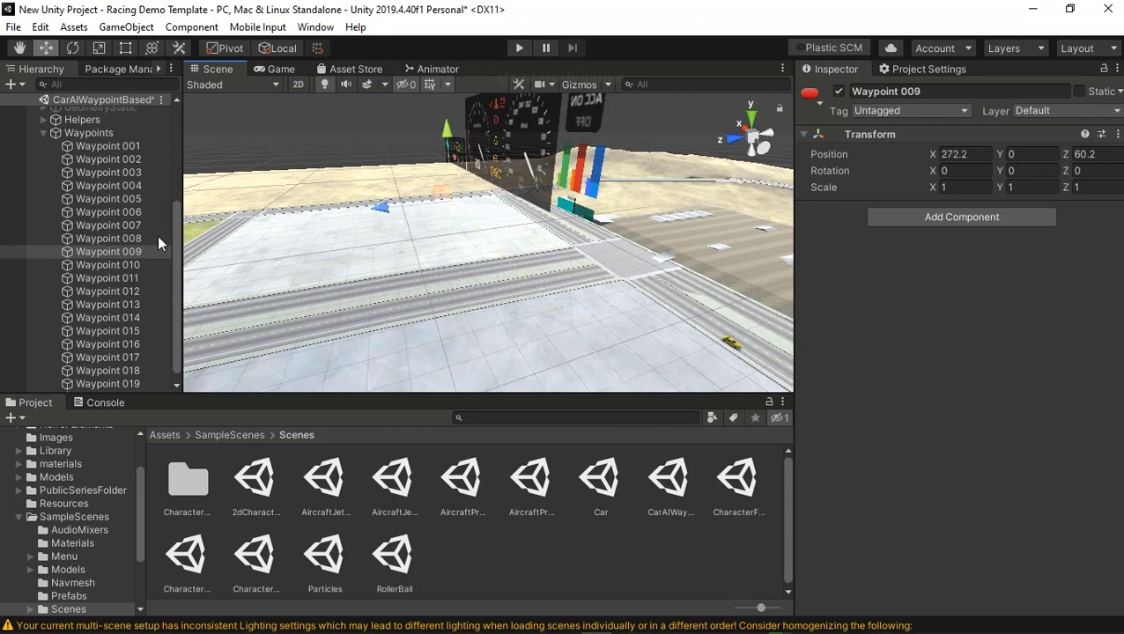
pyautogui.doubleClick(112, 252)
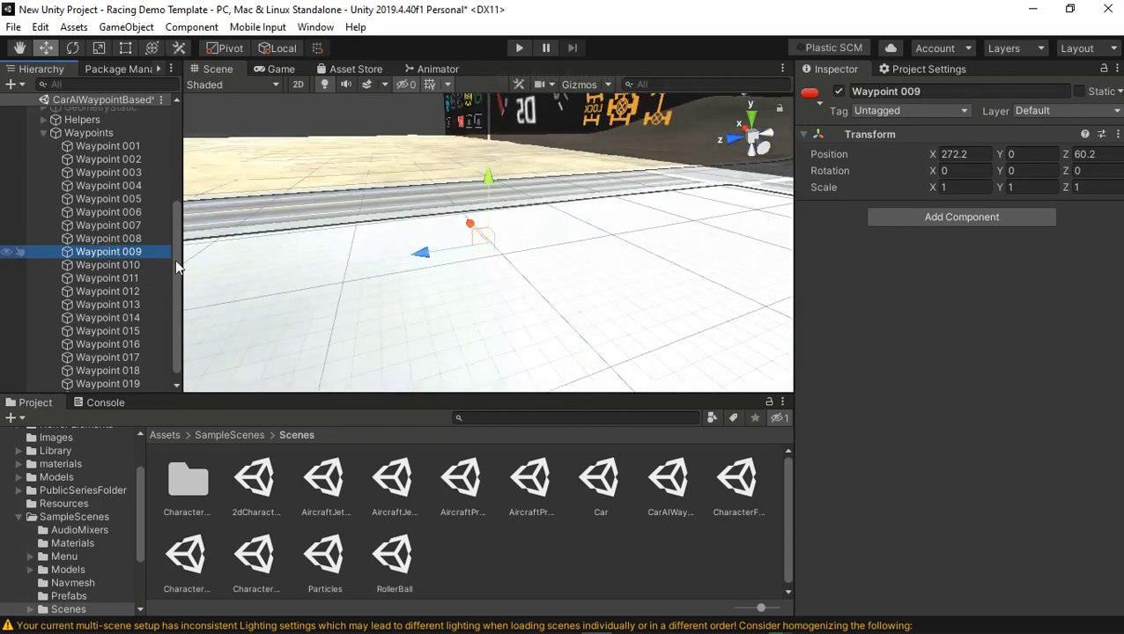
pyautogui.moveTo(326, 278); pyautogui.dragTo(702, 346, button='middle')
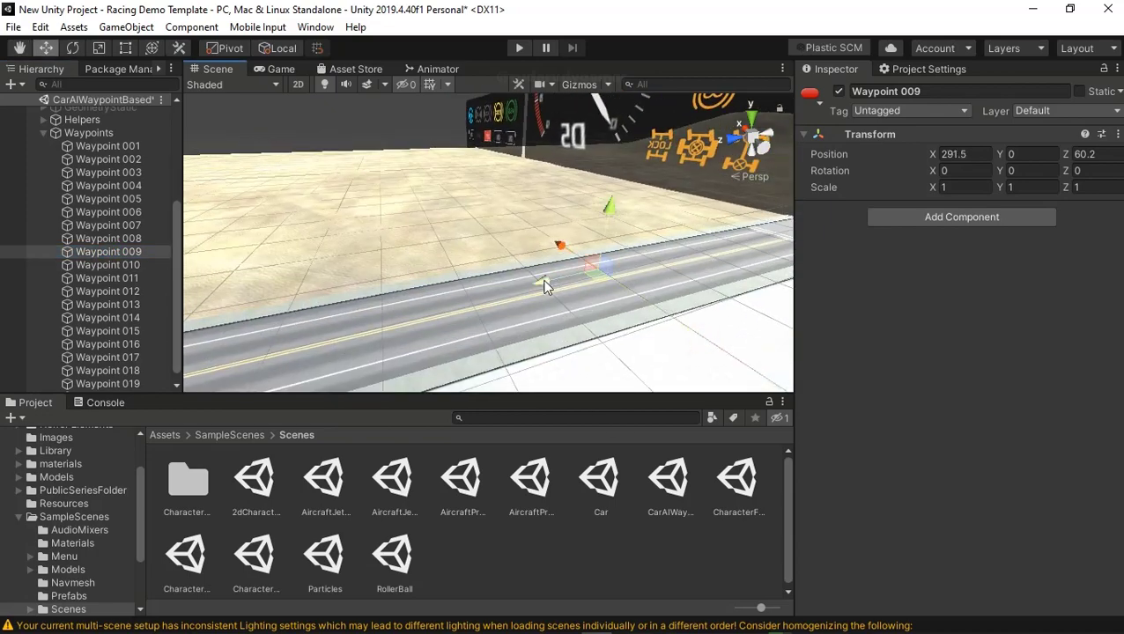
pyautogui.moveTo(438, 311)
pyautogui.mouseDown(button='right')
pyautogui.moveTo(687, 287)
pyautogui.moveTo(351, 286)
pyautogui.mouseUp(button='right')
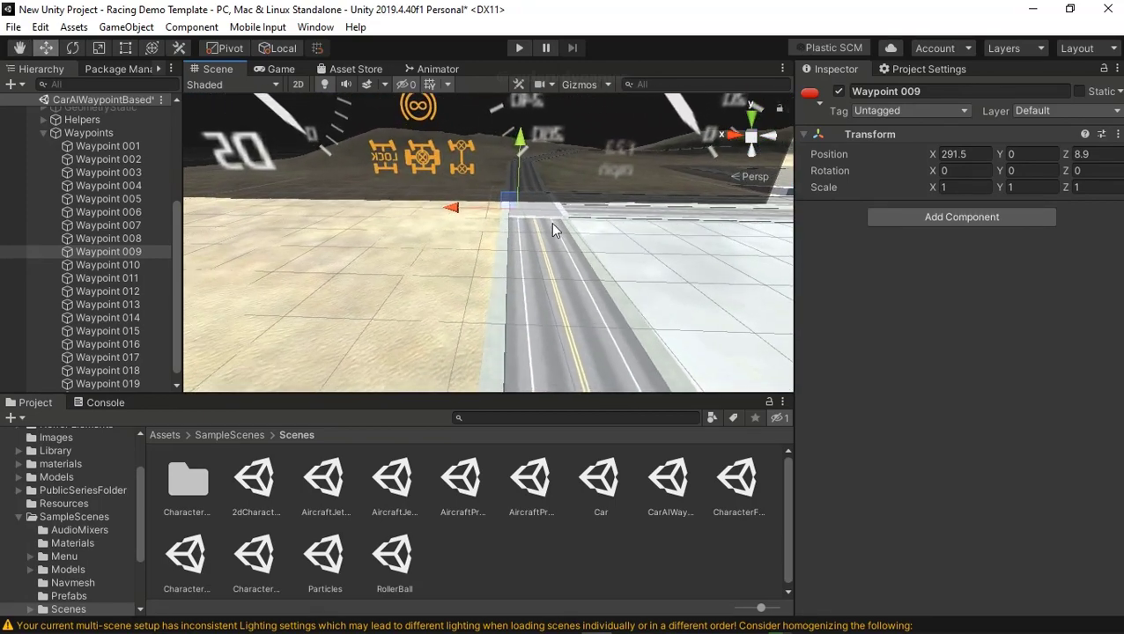
# Step: Nudge Waypoint 008 slightly further along X
pyautogui.doubleClick(114, 238)
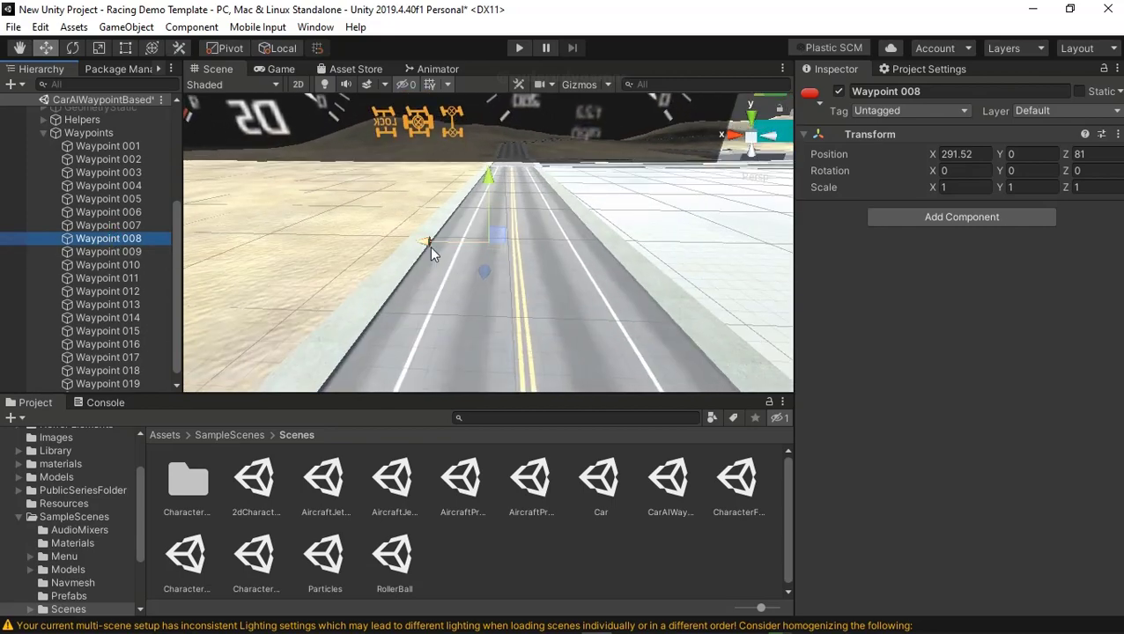
pyautogui.moveTo(430, 247); pyautogui.dragTo(423, 245)
pyautogui.moveTo(428, 254)
pyautogui.mouseDown(button='middle')
pyautogui.moveTo(551, 280)
pyautogui.moveTo(527, 358)
pyautogui.mouseUp(button='middle')
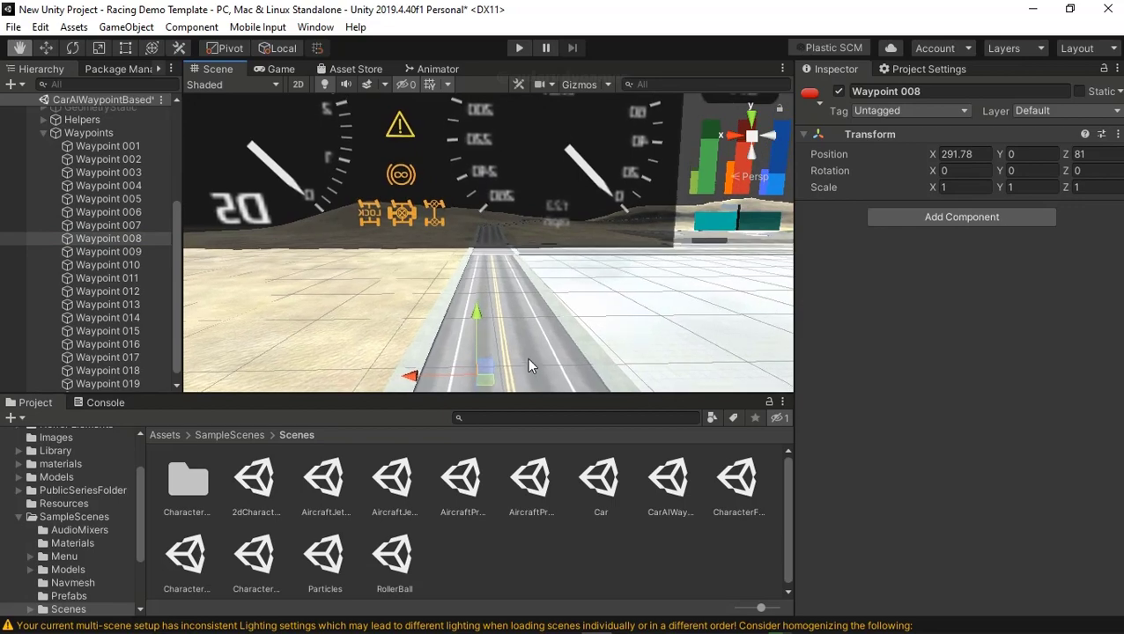
# Step: Move Waypoint 009 along Z onto the road at -39.06 and raise it to height 3.36
pyautogui.doubleClick(132, 252)
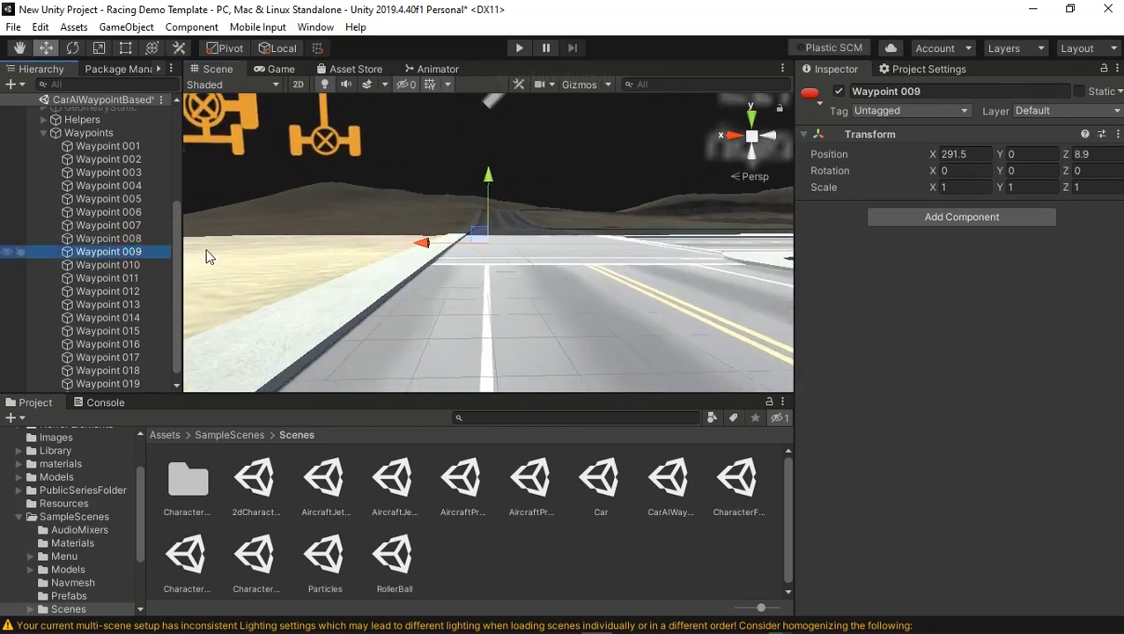
pyautogui.moveTo(520, 293)
pyautogui.mouseDown(button='middle')
pyautogui.moveTo(515, 414)
pyautogui.moveTo(503, 424)
pyautogui.mouseUp(button='middle')
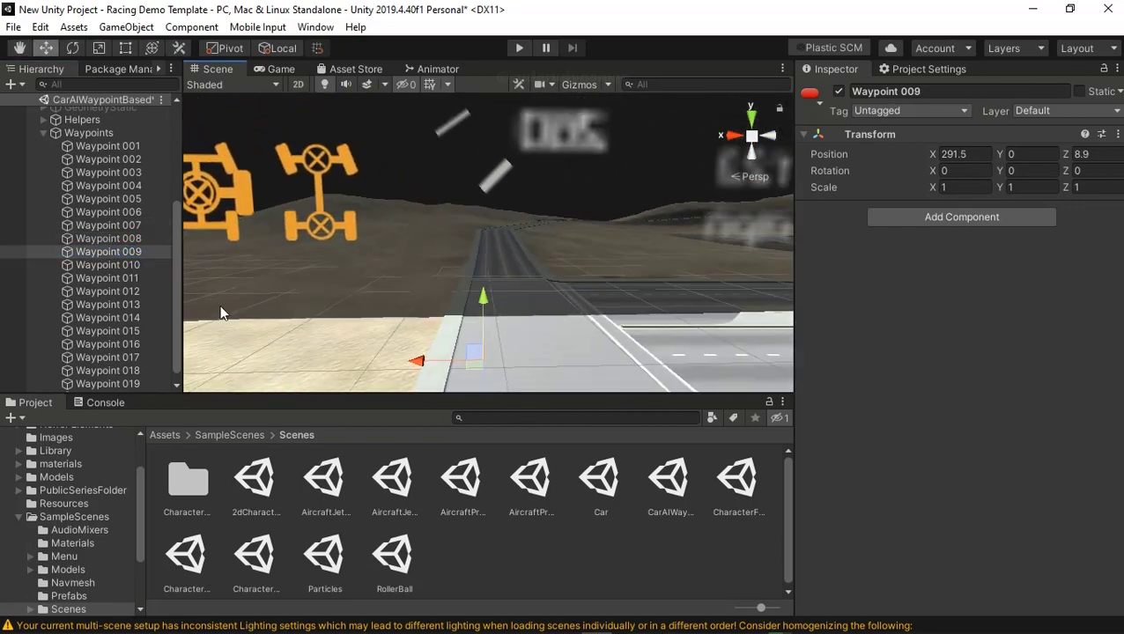
pyautogui.moveTo(221, 310)
pyautogui.mouseDown(button='middle')
pyautogui.moveTo(459, 334)
pyautogui.moveTo(602, 279)
pyautogui.mouseUp(button='middle')
pyautogui.moveTo(471, 359)
pyautogui.mouseDown(button='middle')
pyautogui.moveTo(762, 292)
pyautogui.moveTo(477, 251)
pyautogui.moveTo(496, 244)
pyautogui.moveTo(486, 327)
pyautogui.moveTo(510, 449)
pyautogui.moveTo(669, 421)
pyautogui.moveTo(871, 305)
pyautogui.moveTo(954, 369)
pyautogui.moveTo(918, 409)
pyautogui.moveTo(803, 349)
pyautogui.moveTo(518, 273)
pyautogui.moveTo(468, 278)
pyautogui.moveTo(497, 272)
pyautogui.moveTo(515, 234)
pyautogui.mouseUp(button='middle')
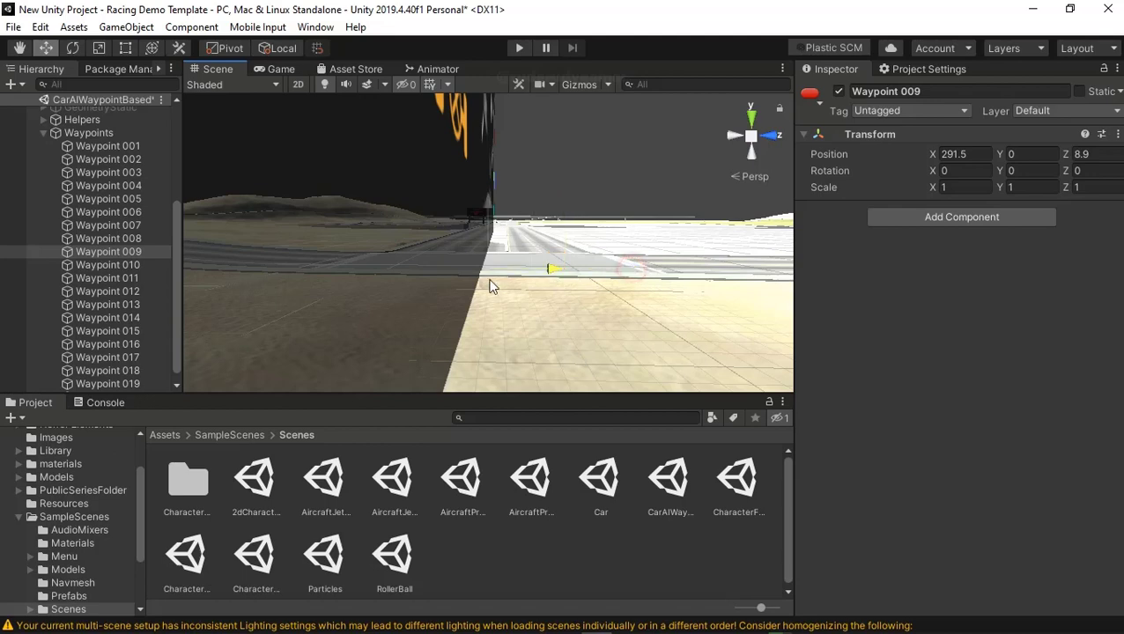
pyautogui.moveTo(644, 274); pyautogui.dragTo(335, 287)
pyautogui.moveTo(335, 287)
pyautogui.mouseDown(button='middle')
pyautogui.moveTo(554, 328)
pyautogui.moveTo(499, 271)
pyautogui.mouseUp(button='middle')
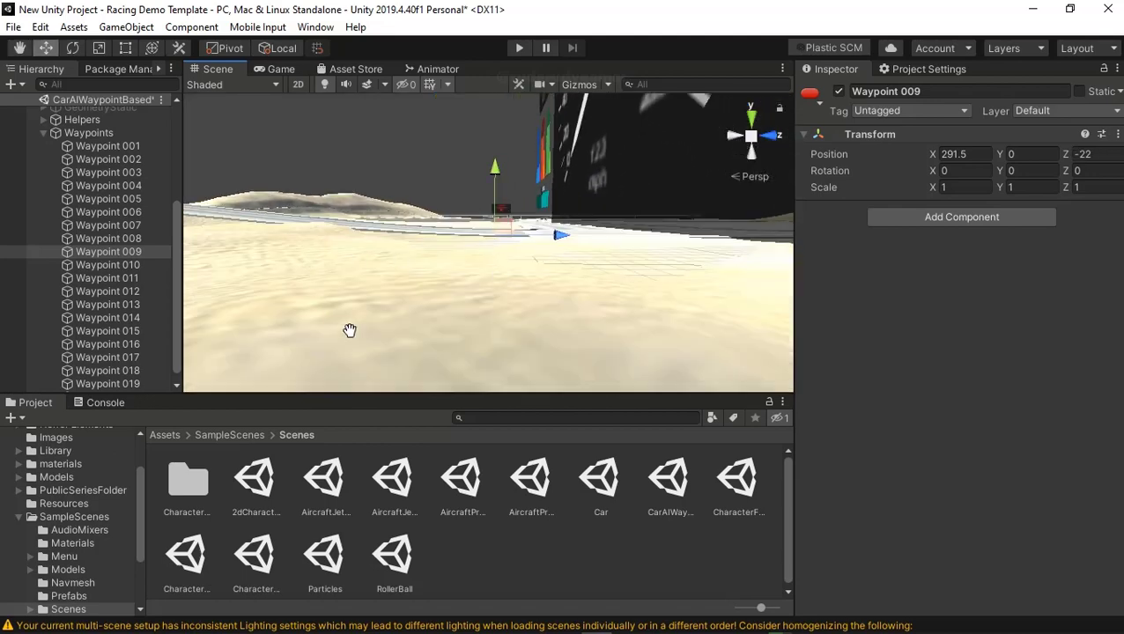
pyautogui.moveTo(349, 329)
pyautogui.keyDown('alt'); pyautogui.mouseDown()
pyautogui.moveTo(434, 364)
pyautogui.moveTo(361, 256)
pyautogui.mouseUp(); pyautogui.keyUp('alt')
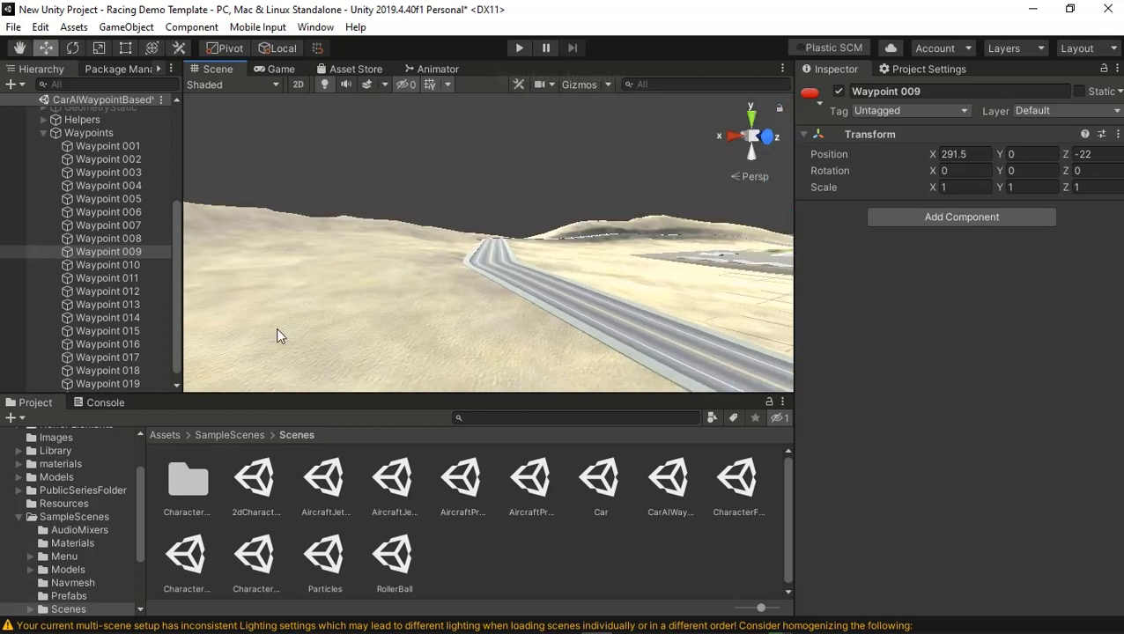
pyautogui.moveTo(362, 256); pyautogui.dragTo(371, 294, button='middle')
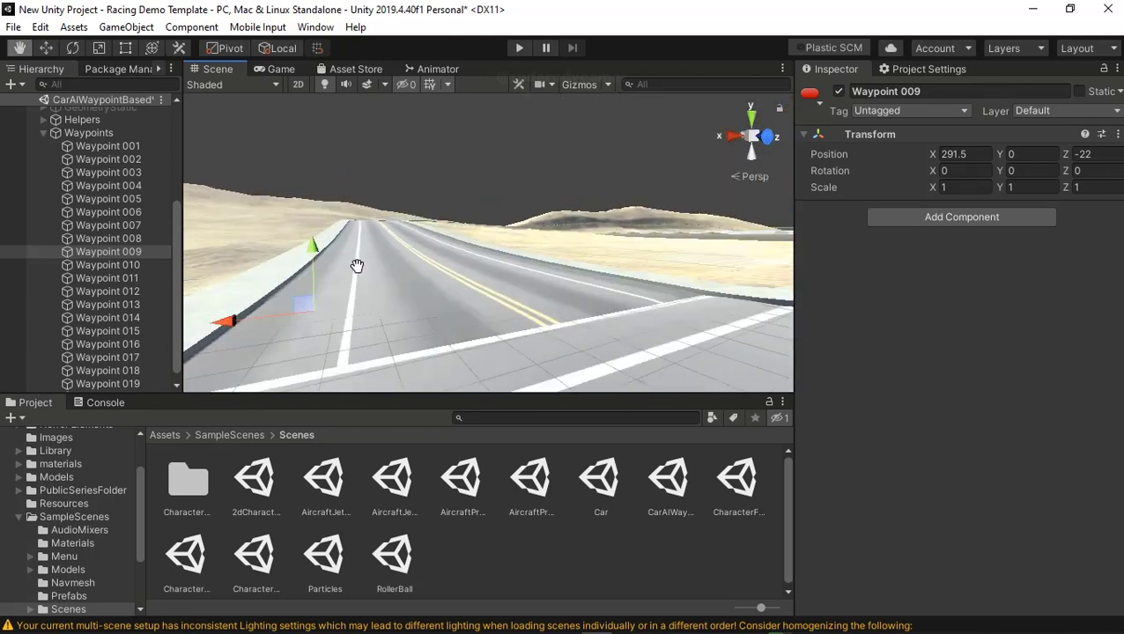
pyautogui.moveTo(371, 295); pyautogui.dragTo(307, 261)
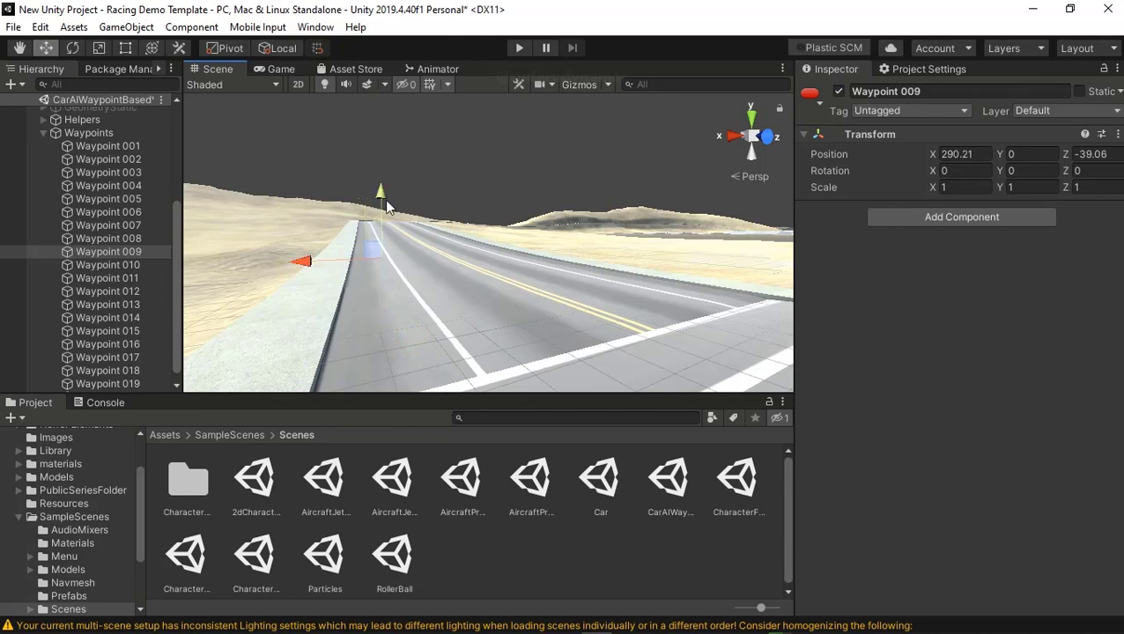
pyautogui.moveTo(385, 199)
pyautogui.mouseDown()
pyautogui.moveTo(373, 163)
pyautogui.moveTo(445, 363)
pyautogui.moveTo(323, 335)
pyautogui.mouseUp()
pyautogui.keyDown('shift'); pyautogui.click(389, 320); pyautogui.keyUp('shift')
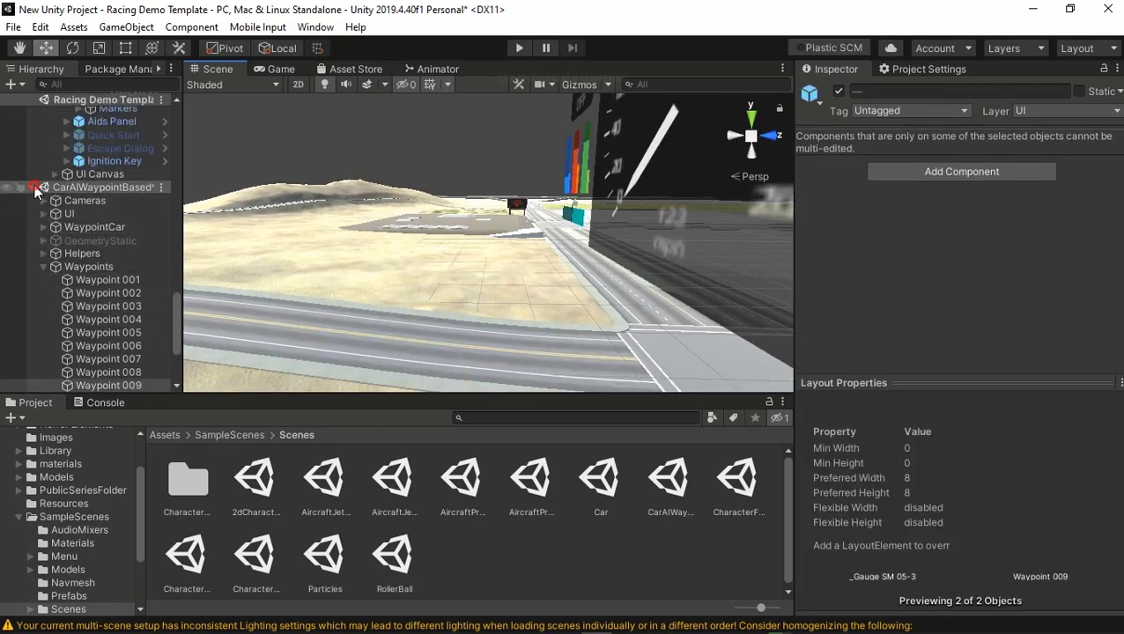
pyautogui.scroll(5, 33, 184)
pyautogui.scroll(-3, 122, 225)
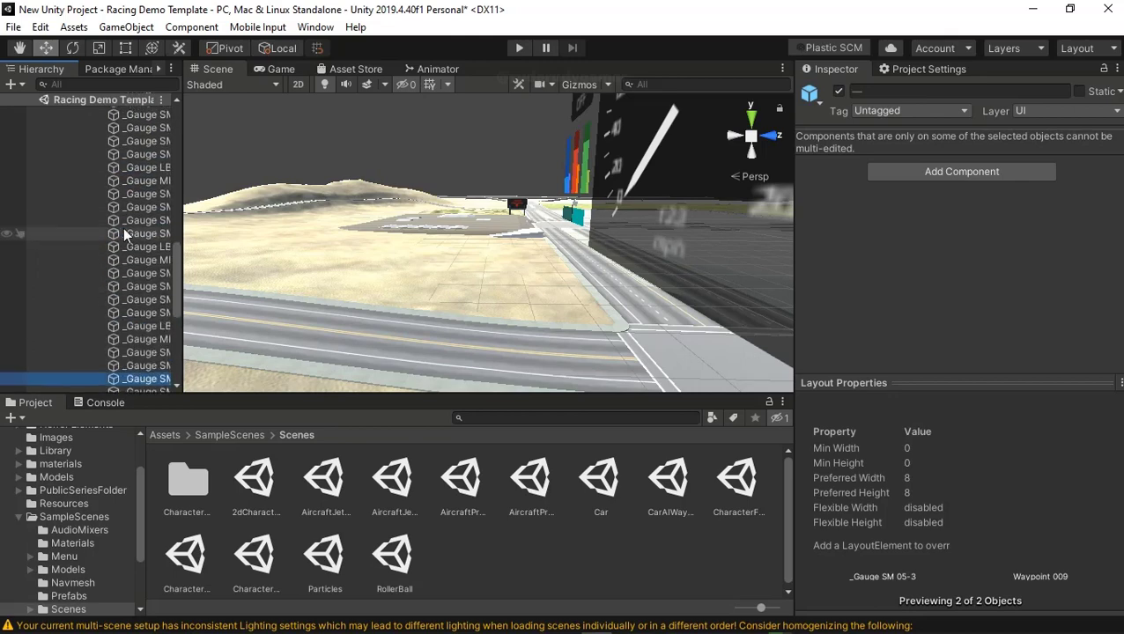
pyautogui.scroll(3, 124, 228)
pyautogui.scroll(3, 124, 227)
pyautogui.scroll(3, 123, 229)
pyautogui.scroll(3, 123, 228)
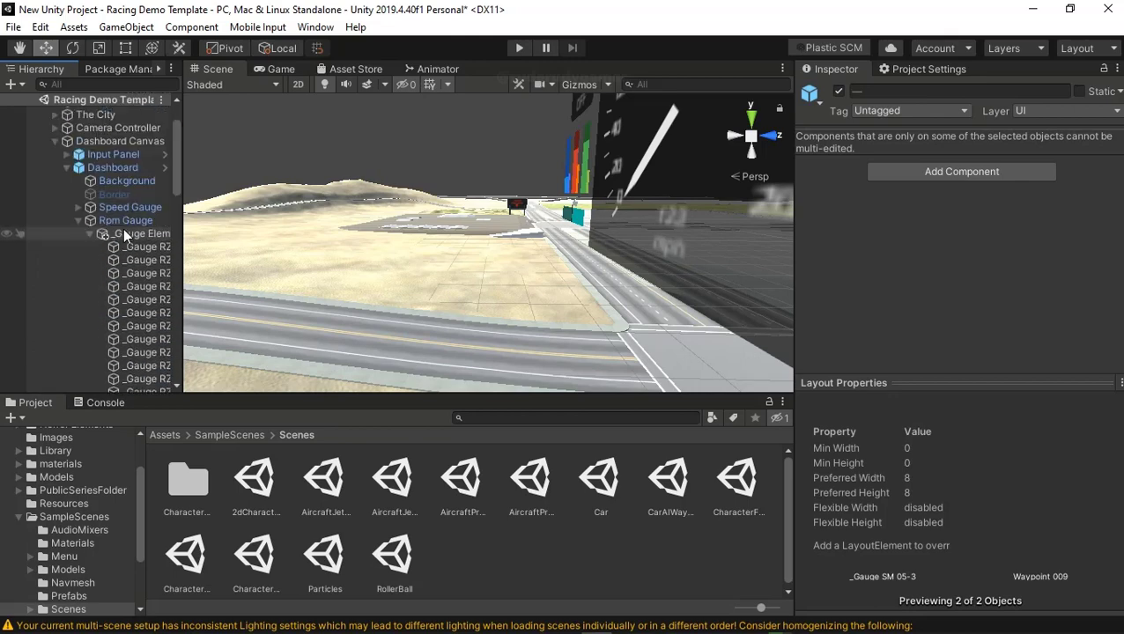
pyautogui.click(89, 233)
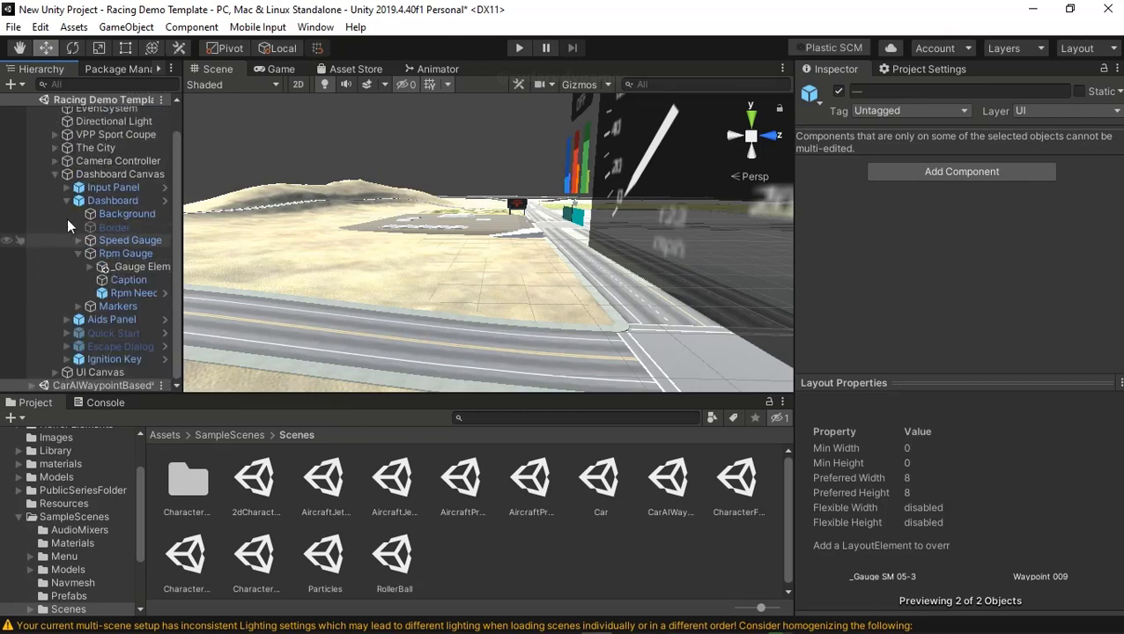
pyautogui.click(54, 174)
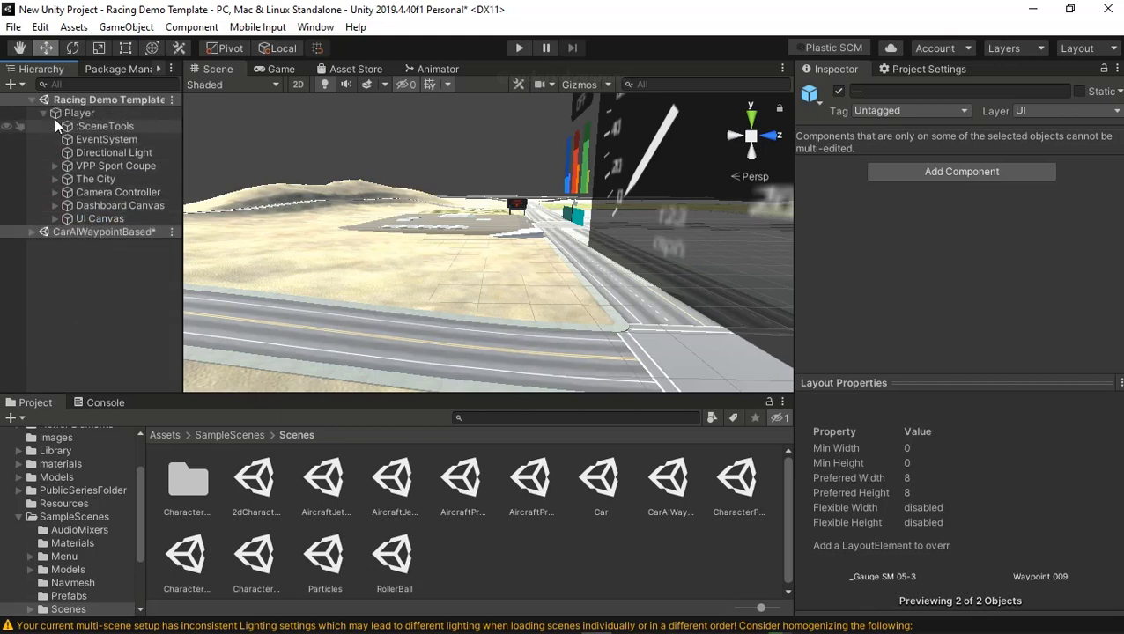
pyautogui.click(31, 232)
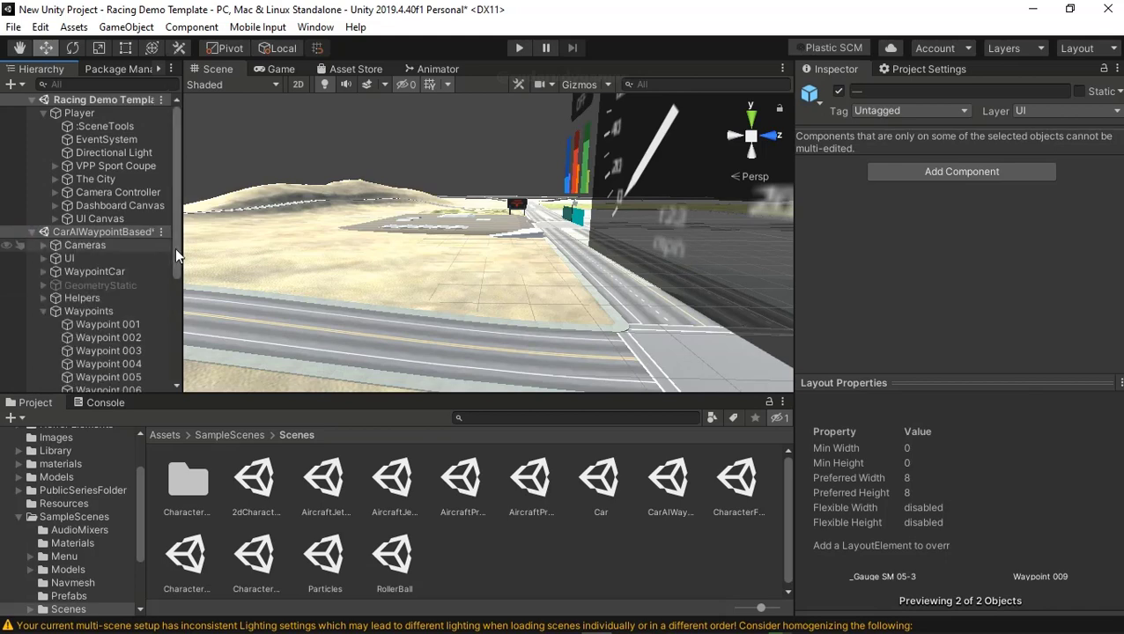
pyautogui.scroll(-3, 174, 248)
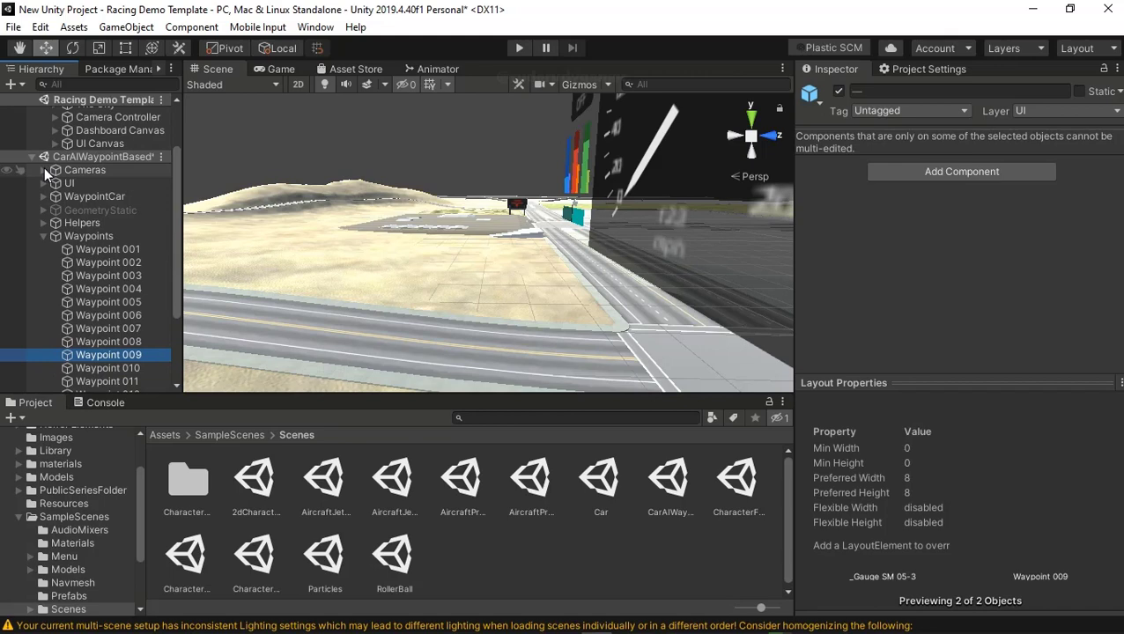
# Step: Focus Waypoint 009 and drag it down closer to the road surface
pyautogui.doubleClick(107, 355)
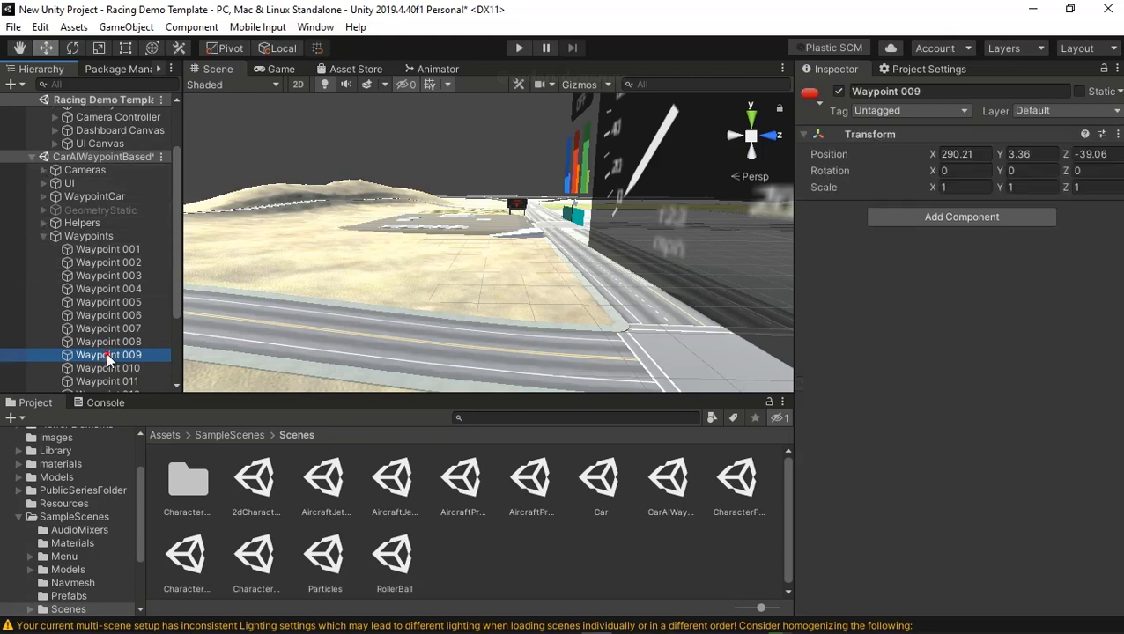
pyautogui.keyDown('alt'); pyautogui.moveTo(476, 361); pyautogui.dragTo(492, 242); pyautogui.keyUp('alt')
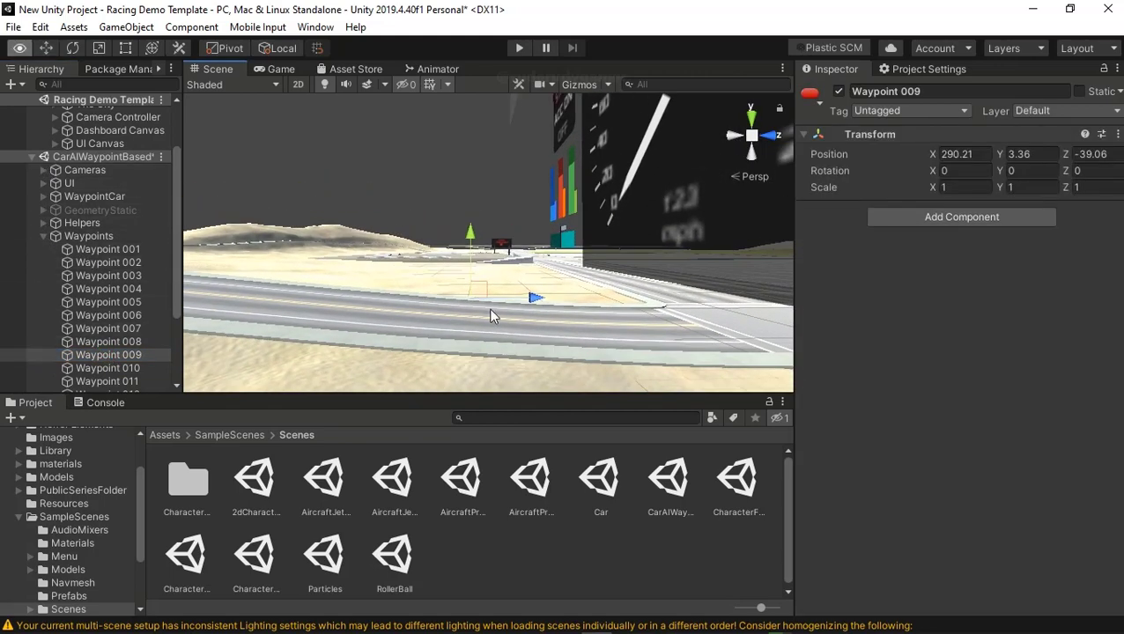
pyautogui.moveTo(486, 189)
pyautogui.mouseDown()
pyautogui.moveTo(494, 212)
pyautogui.moveTo(375, 311)
pyautogui.mouseUp()
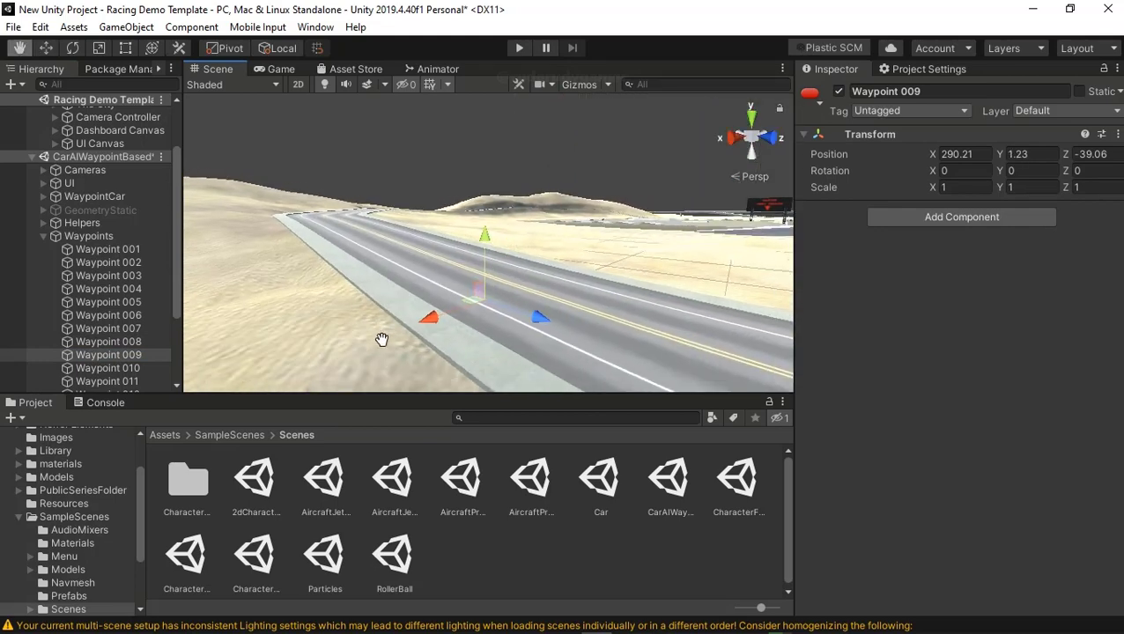
pyautogui.scroll(2, 446, 313)
pyautogui.scroll(2, 454, 313)
pyautogui.scroll(2, 455, 316)
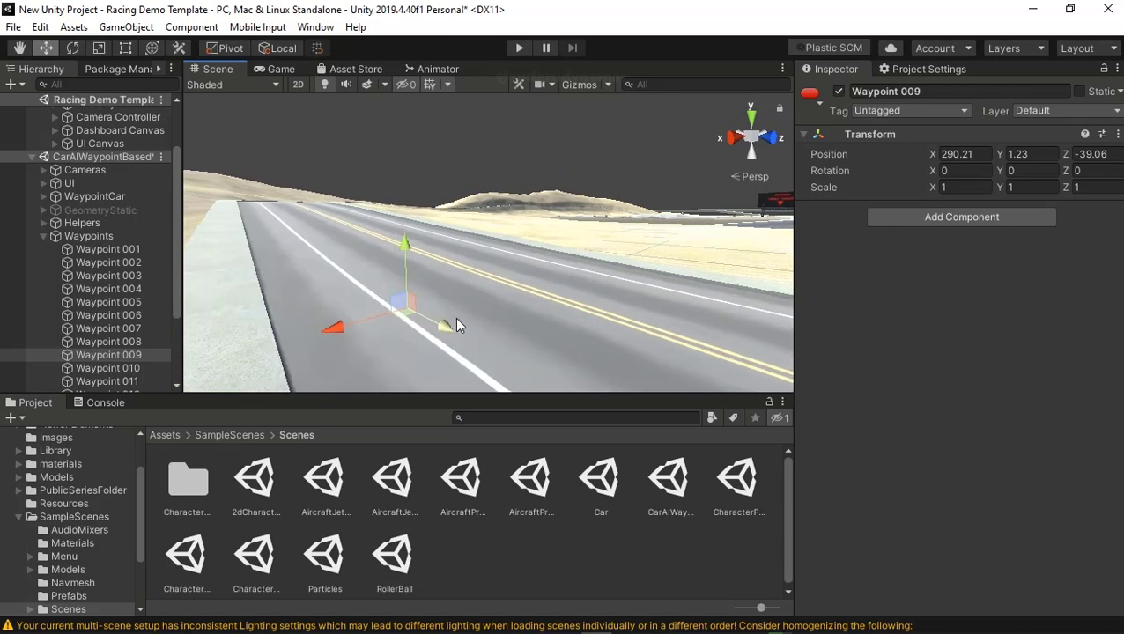
pyautogui.scroll(2, 467, 295)
pyautogui.moveTo(483, 274); pyautogui.dragTo(496, 239, button='middle')
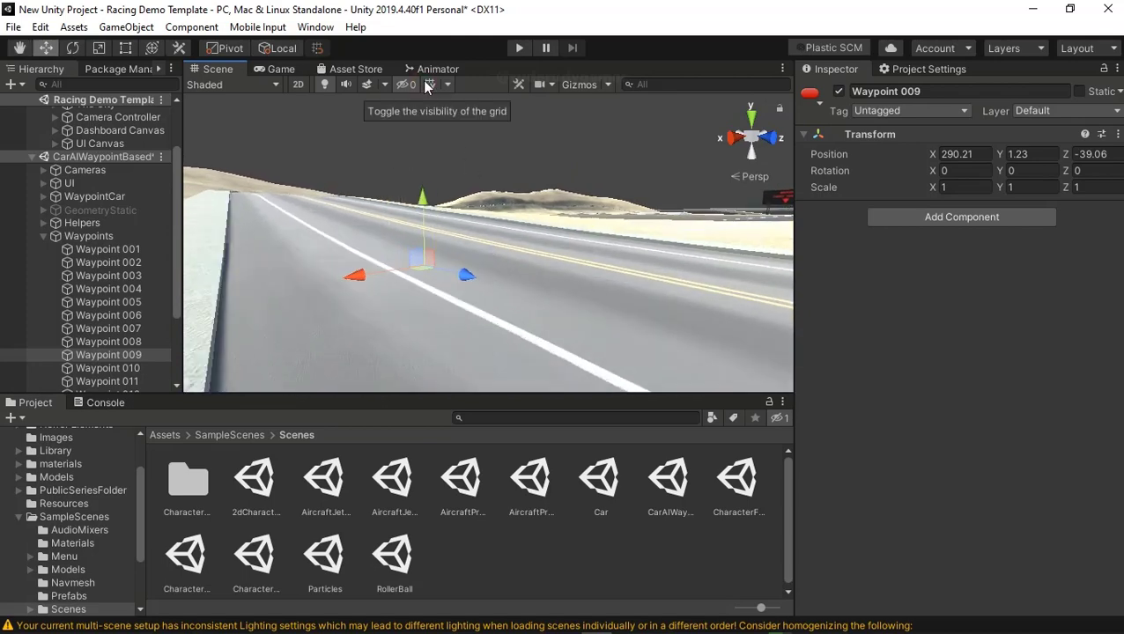
# Step: Lower Waypoint 009 further until it rests on the road
pyautogui.click(449, 84)
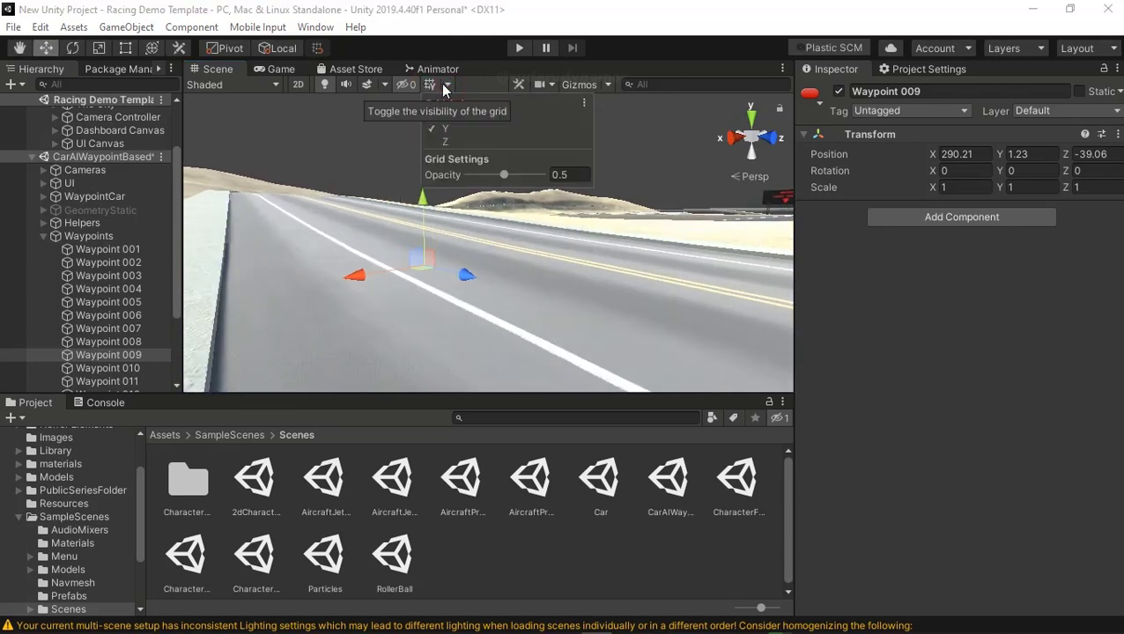
pyautogui.click(441, 84)
pyautogui.click(441, 84)
pyautogui.click(444, 85)
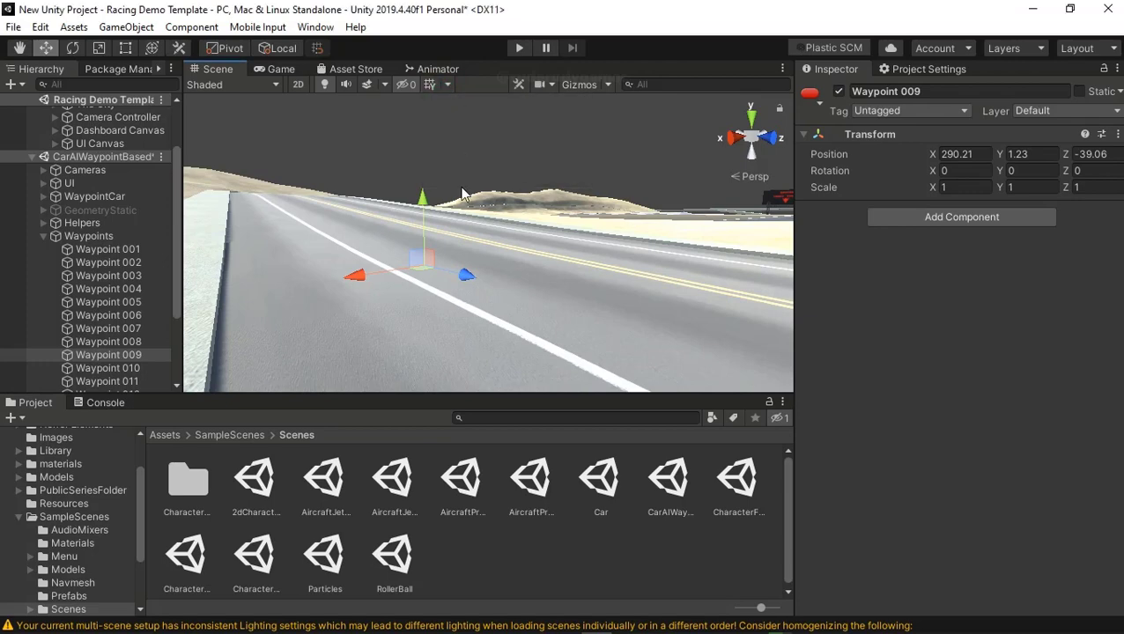
pyautogui.moveTo(440, 300)
pyautogui.mouseDown(button='middle')
pyautogui.moveTo(490, 235)
pyautogui.moveTo(429, 179)
pyautogui.mouseUp(button='middle')
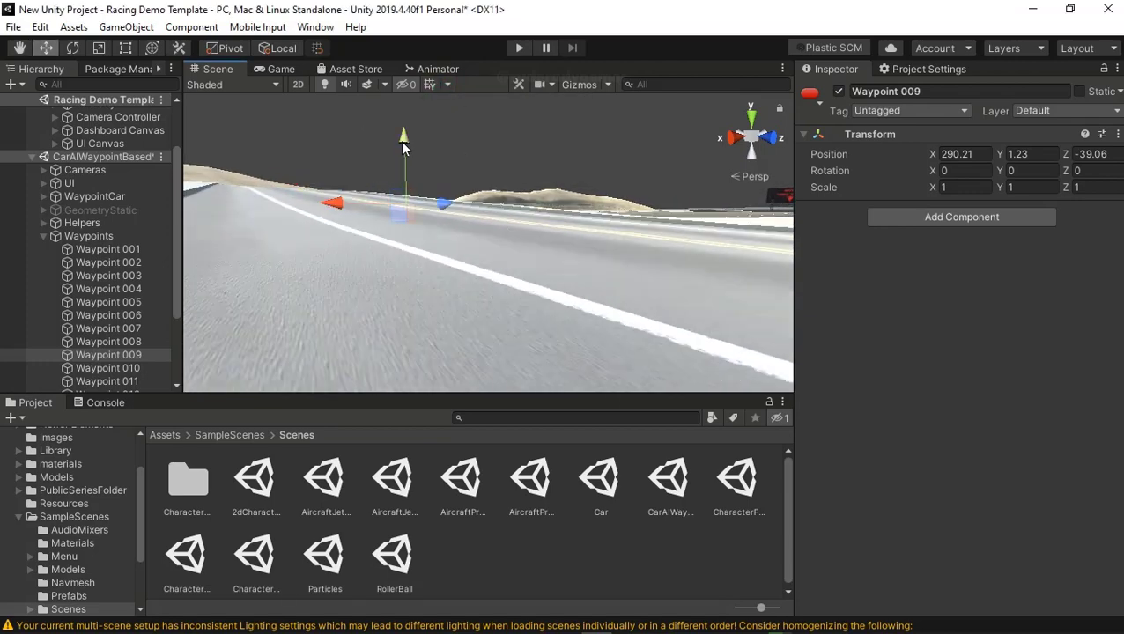
pyautogui.moveTo(403, 147); pyautogui.dragTo(414, 164)
pyautogui.moveTo(572, 279)
pyautogui.mouseDown(button='middle')
pyautogui.moveTo(486, 313)
pyautogui.moveTo(520, 309)
pyautogui.mouseUp(button='middle')
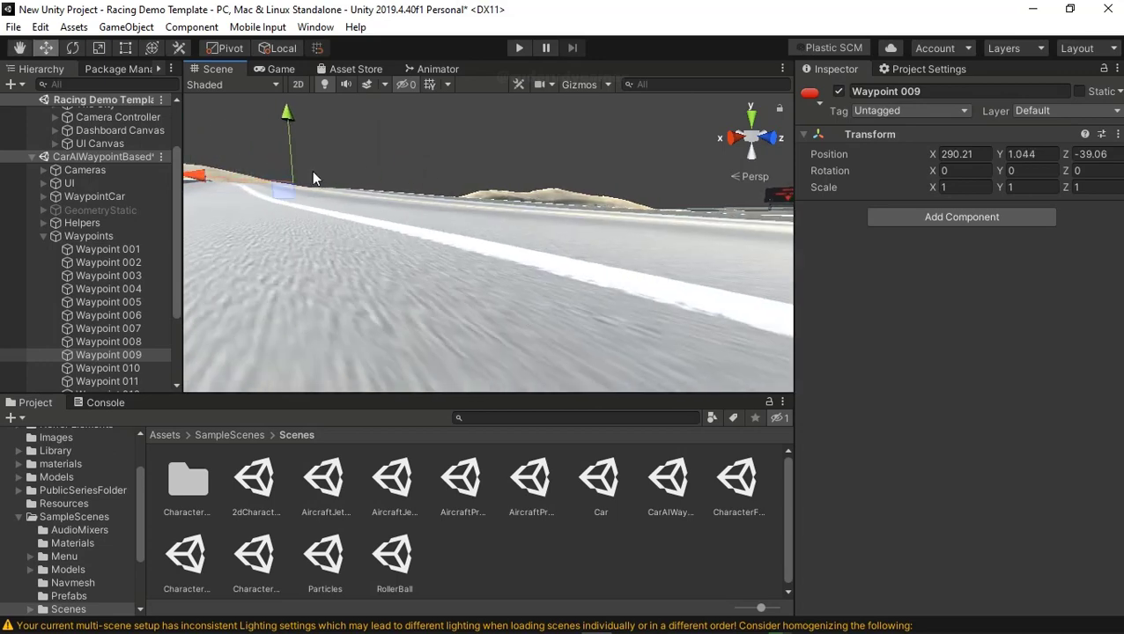
pyautogui.moveTo(285, 113); pyautogui.dragTo(286, 125)
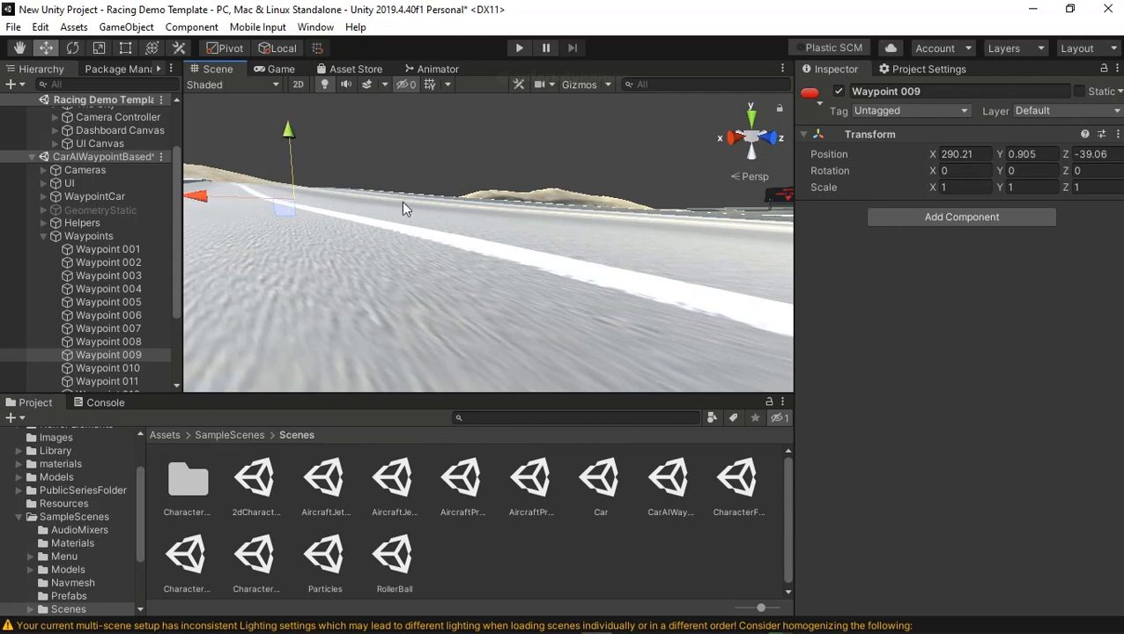
pyautogui.moveTo(402, 201)
pyautogui.mouseDown(button='middle')
pyautogui.moveTo(415, 241)
pyautogui.moveTo(406, 219)
pyautogui.mouseUp(button='middle')
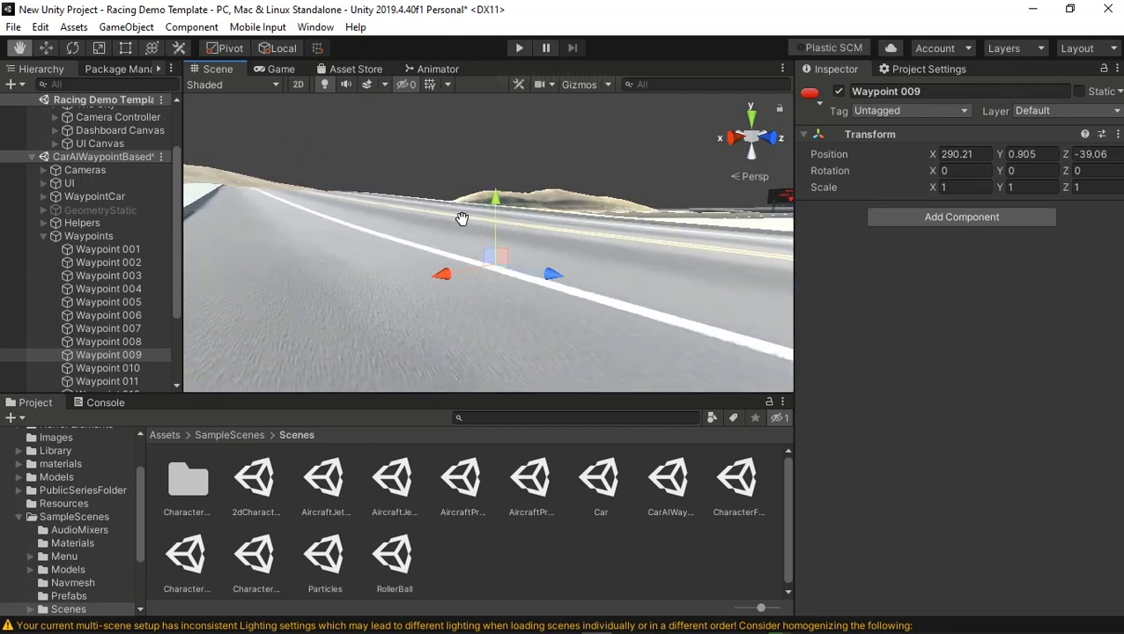
# Step: Shift Waypoint 009 sideways across the lane
pyautogui.moveTo(405, 219); pyautogui.dragTo(409, 226, button='right')
pyautogui.moveTo(492, 298); pyautogui.dragTo(368, 274, button='right')
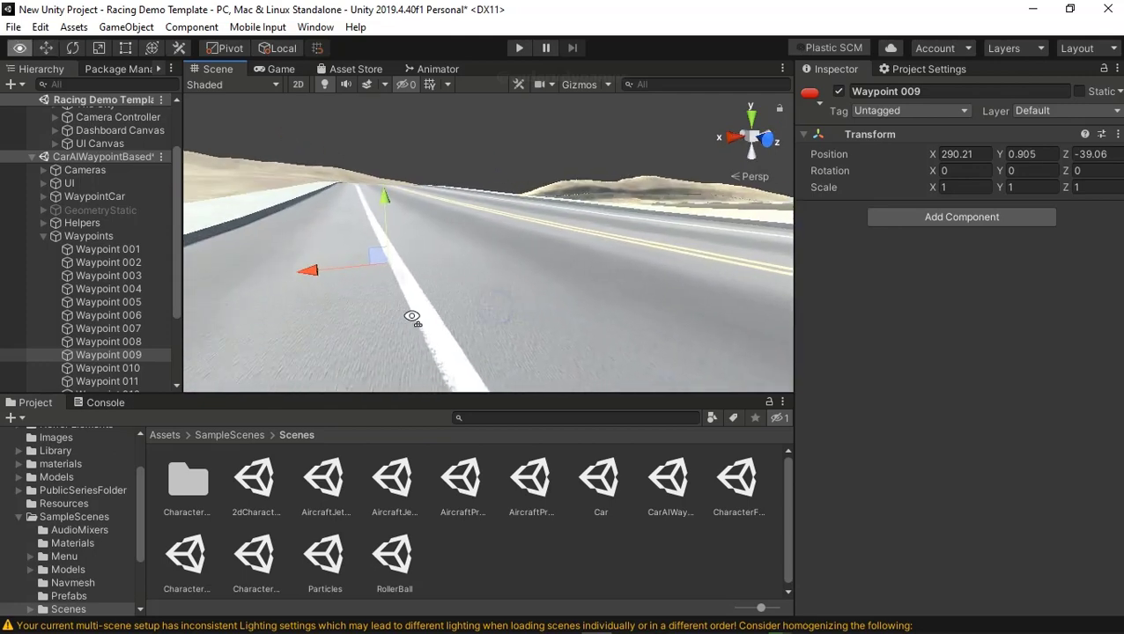
pyautogui.moveTo(367, 274); pyautogui.dragTo(476, 293)
pyautogui.moveTo(476, 293); pyautogui.dragTo(319, 312, button='middle')
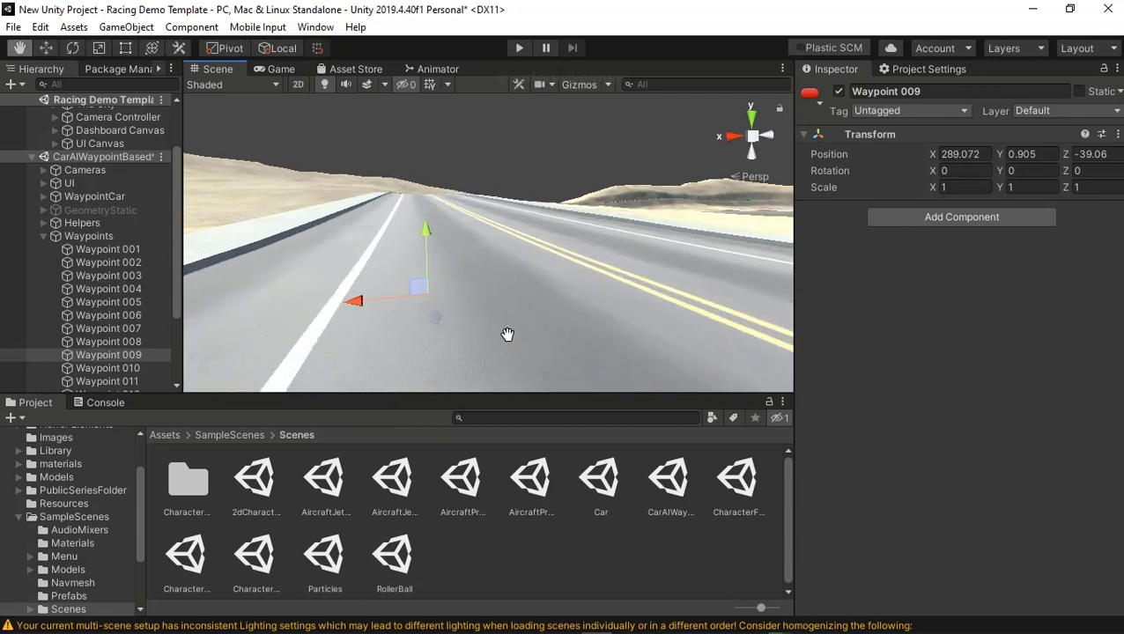
pyautogui.moveTo(368, 301); pyautogui.dragTo(439, 321)
pyautogui.moveTo(438, 321)
pyautogui.mouseDown(button='middle')
pyautogui.moveTo(459, 342)
pyautogui.moveTo(459, 328)
pyautogui.mouseUp(button='middle')
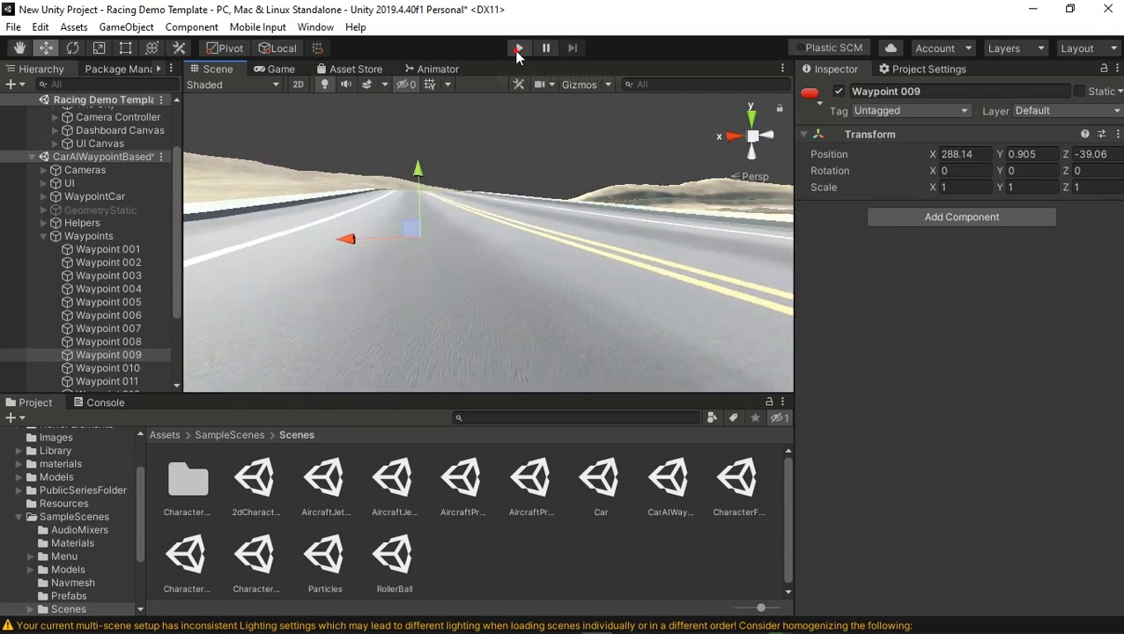
# Step: After a brief test run, move Waypoint 008 to Z 193.05 and Waypoint 009 to Z 143.7
pyautogui.click(519, 49)
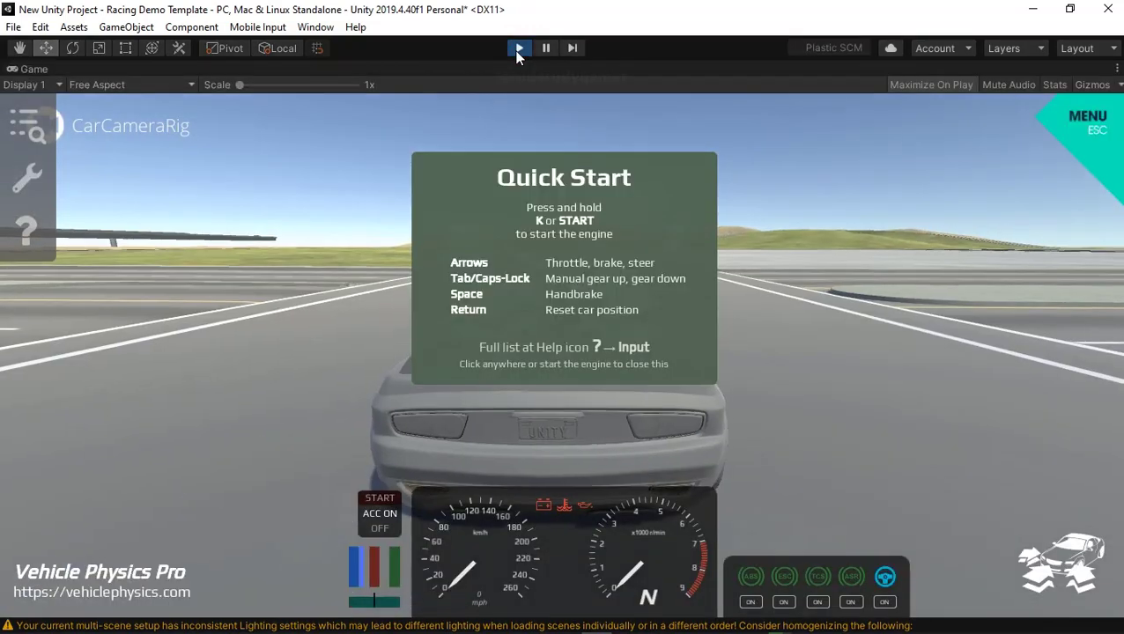
pyautogui.click(519, 49)
pyautogui.click(126, 342)
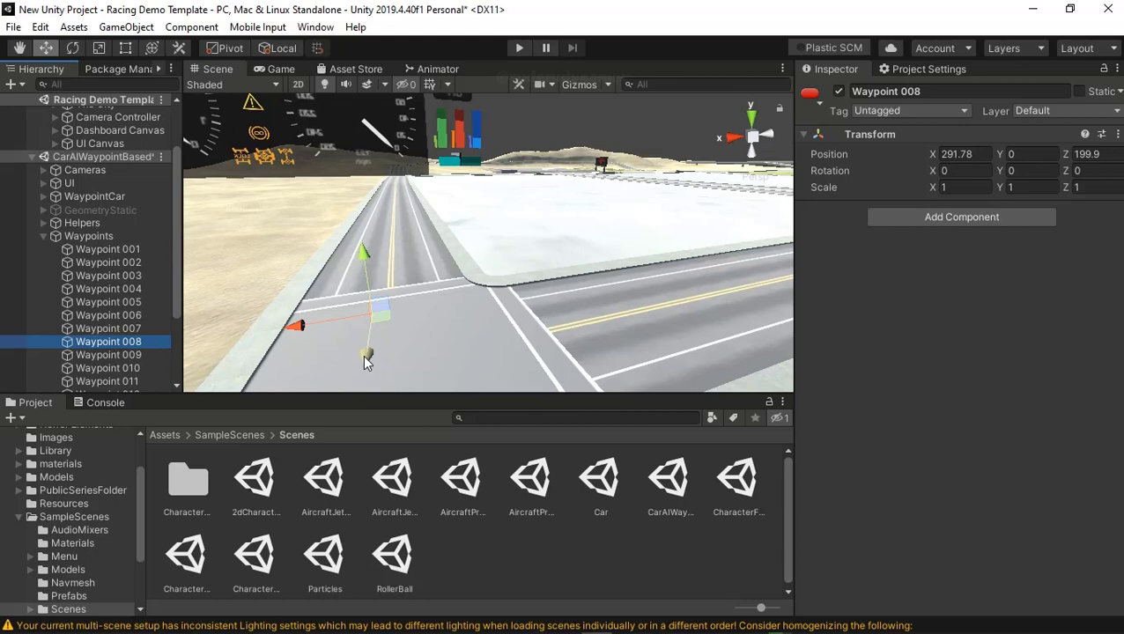
pyautogui.moveTo(366, 361)
pyautogui.mouseDown()
pyautogui.moveTo(340, 298)
pyautogui.moveTo(280, 316)
pyautogui.mouseUp()
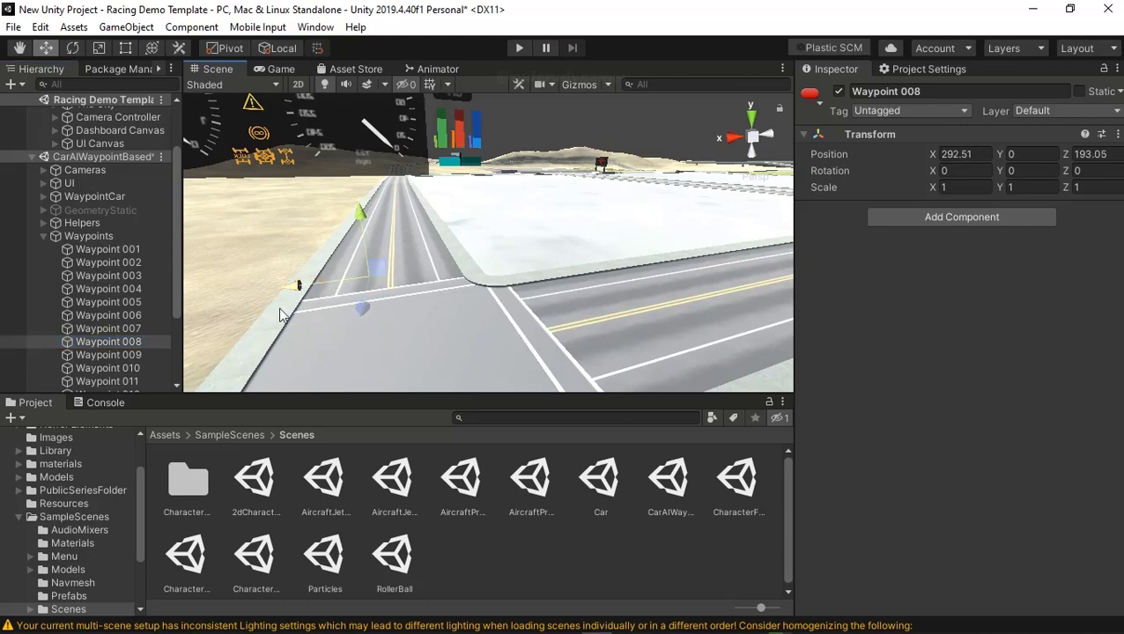
pyautogui.click(137, 343)
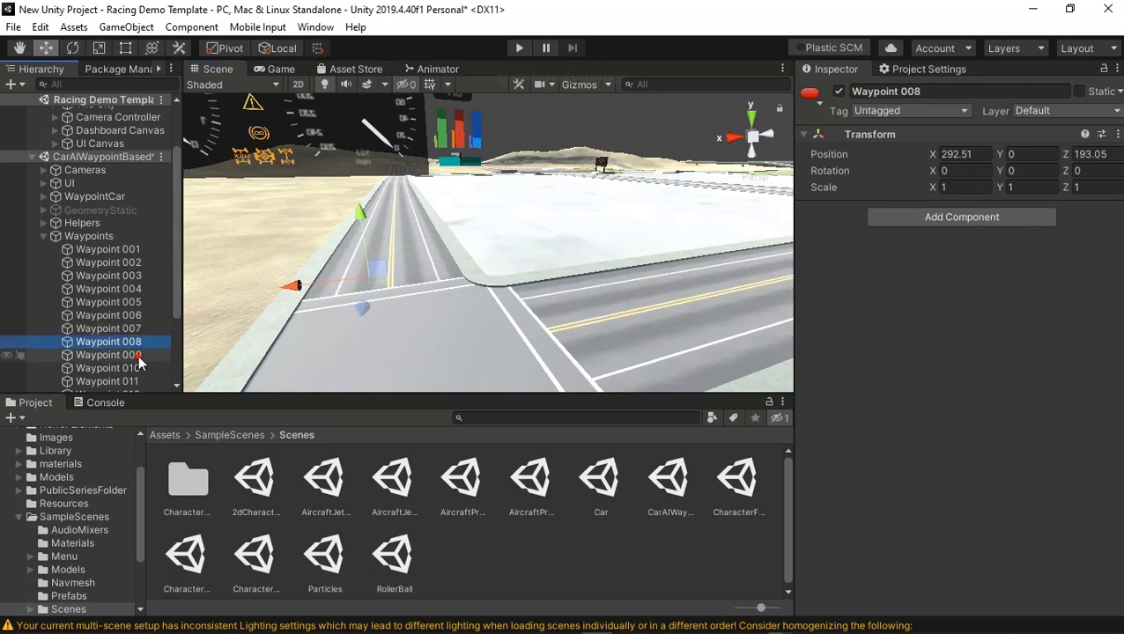
pyautogui.click(138, 356)
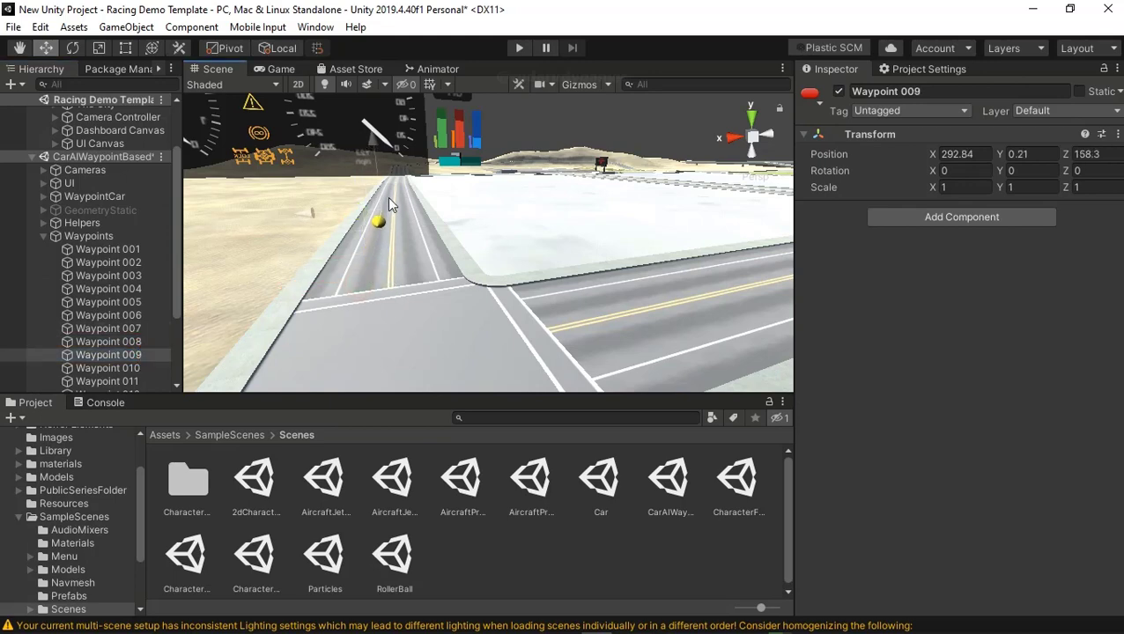
pyautogui.moveTo(391, 204); pyautogui.dragTo(392, 231)
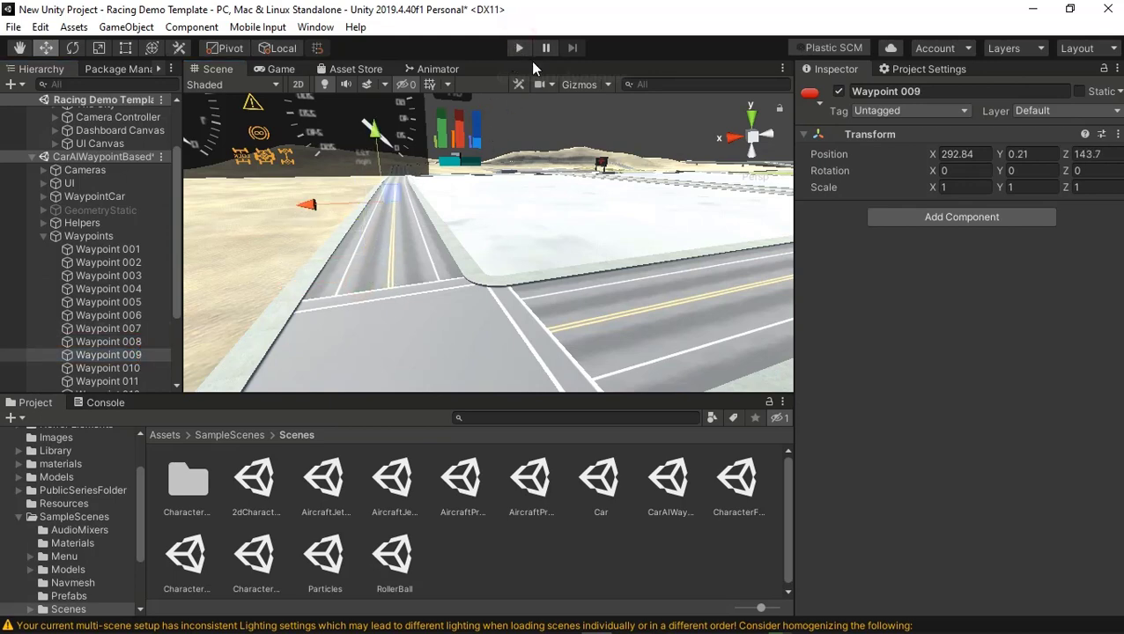
# Step: Play the racing scene, start the engine with K, and steer the coupe down the road into the right lane
pyautogui.click(518, 49)
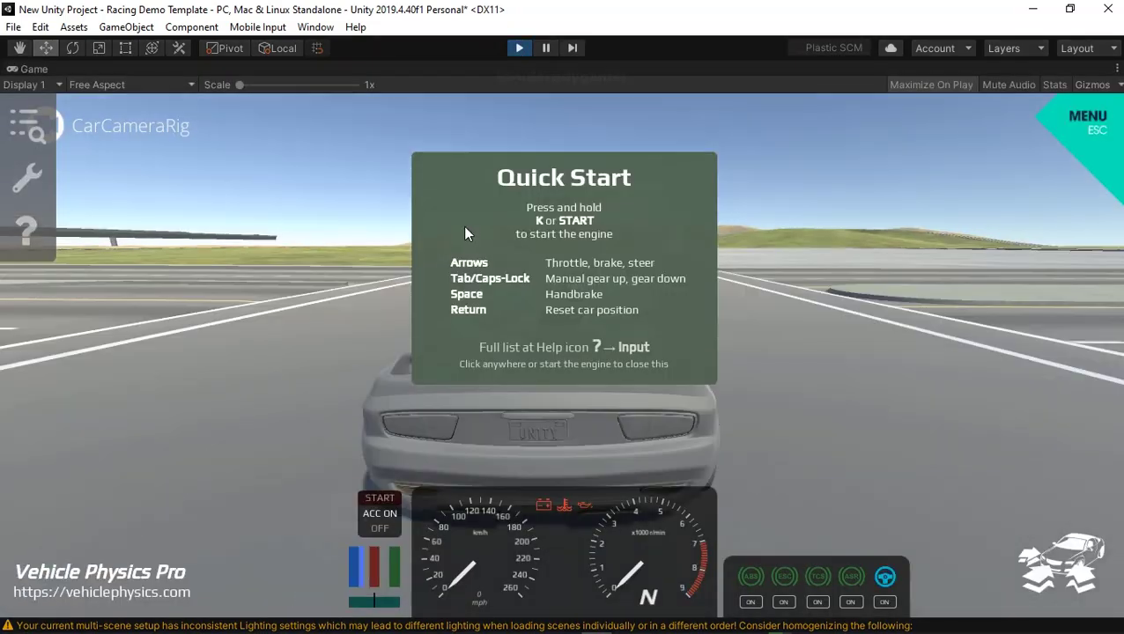
pyautogui.press('k')
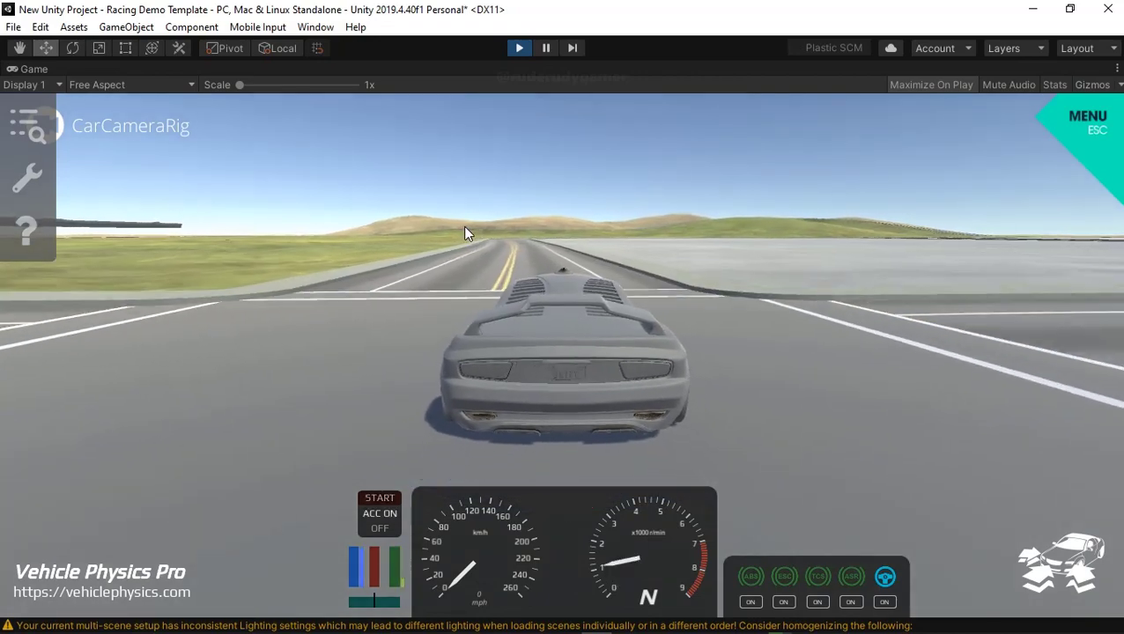
pyautogui.press('Left')
pyautogui.press('Left')
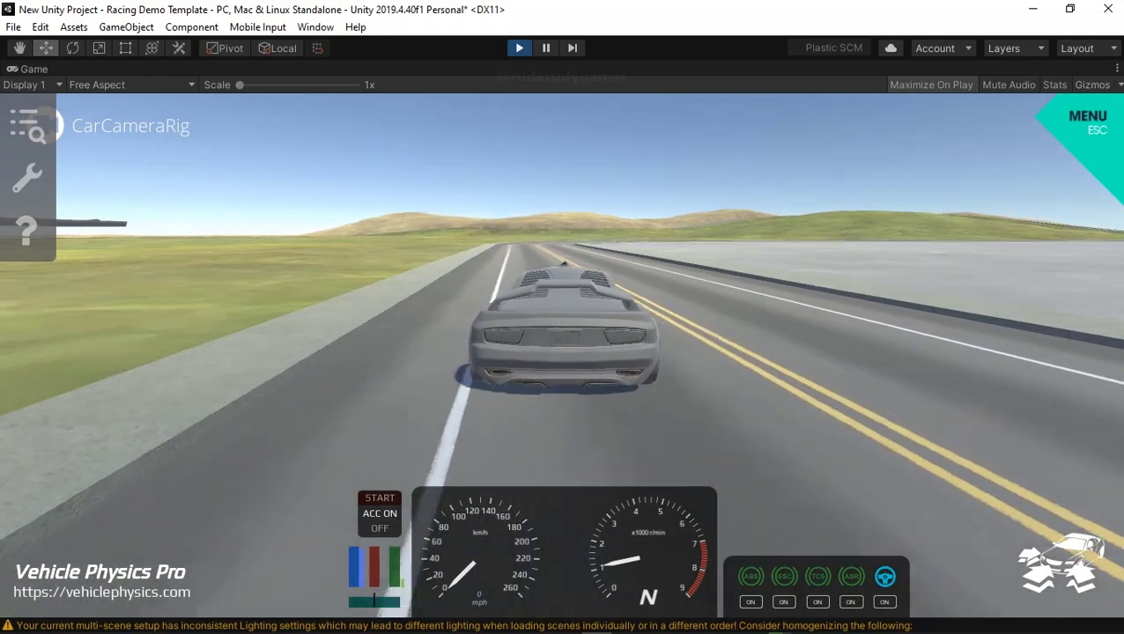
pyautogui.press('Right')
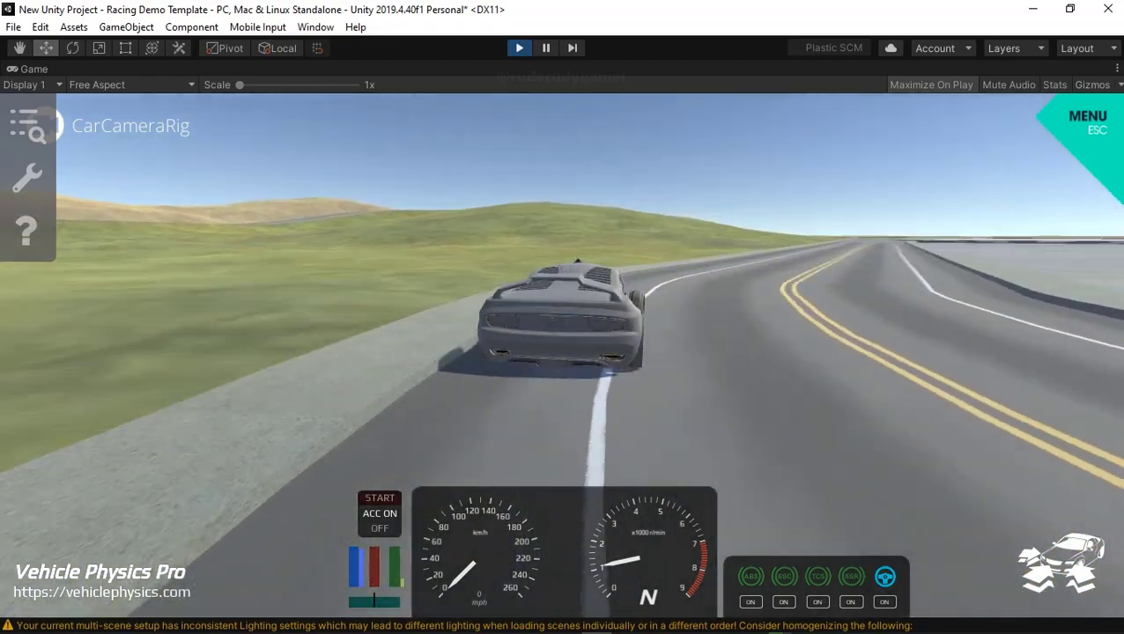
pyautogui.press('Right')
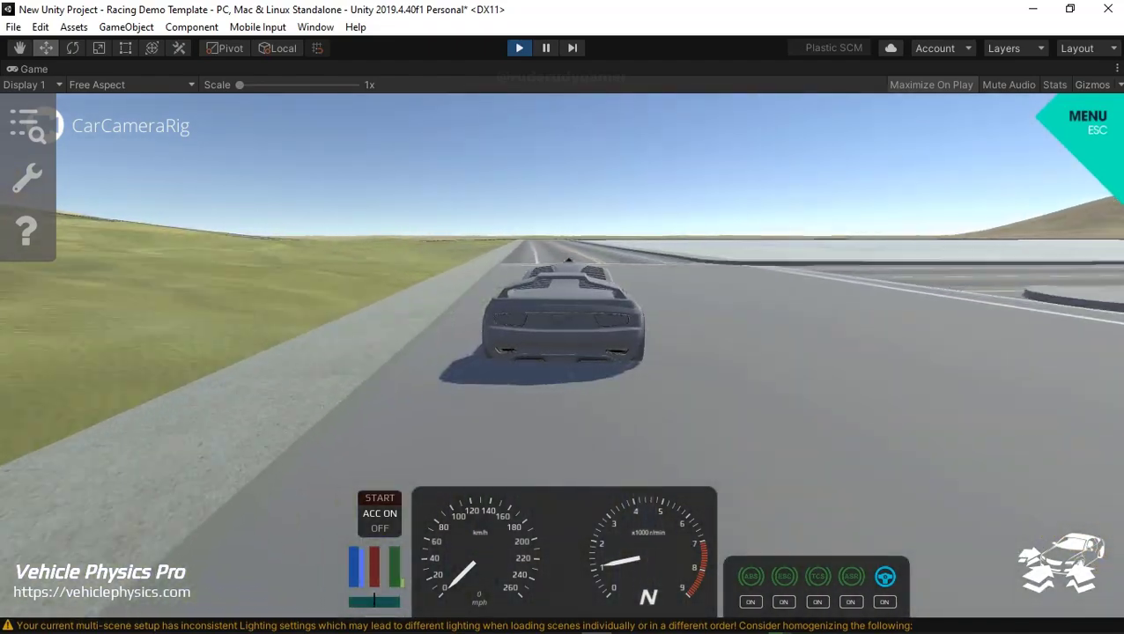
pyautogui.press('Right')
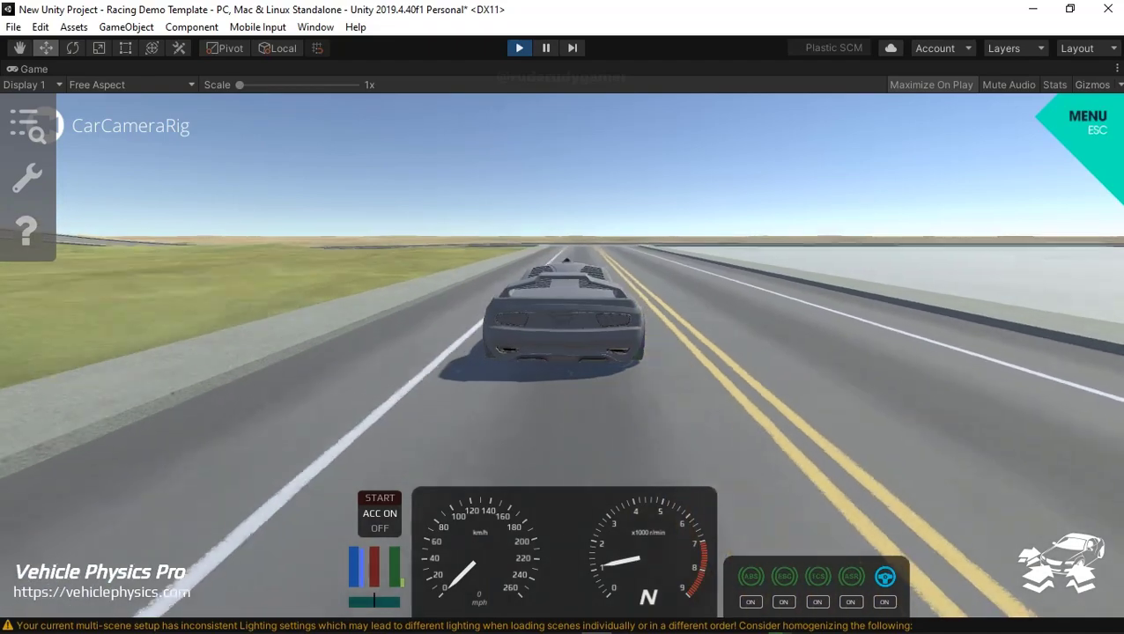
pyautogui.press('Right')
pyautogui.press('Right')
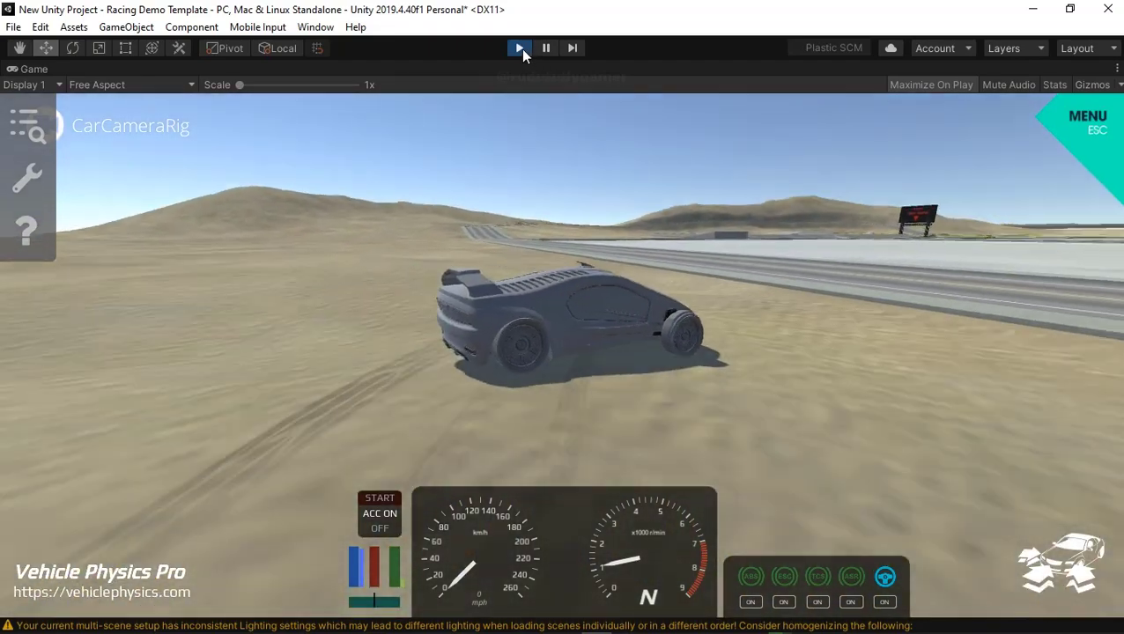
# Step: Stop play mode and collapse the Waypoints group in the Hierarchy
pyautogui.click(520, 48)
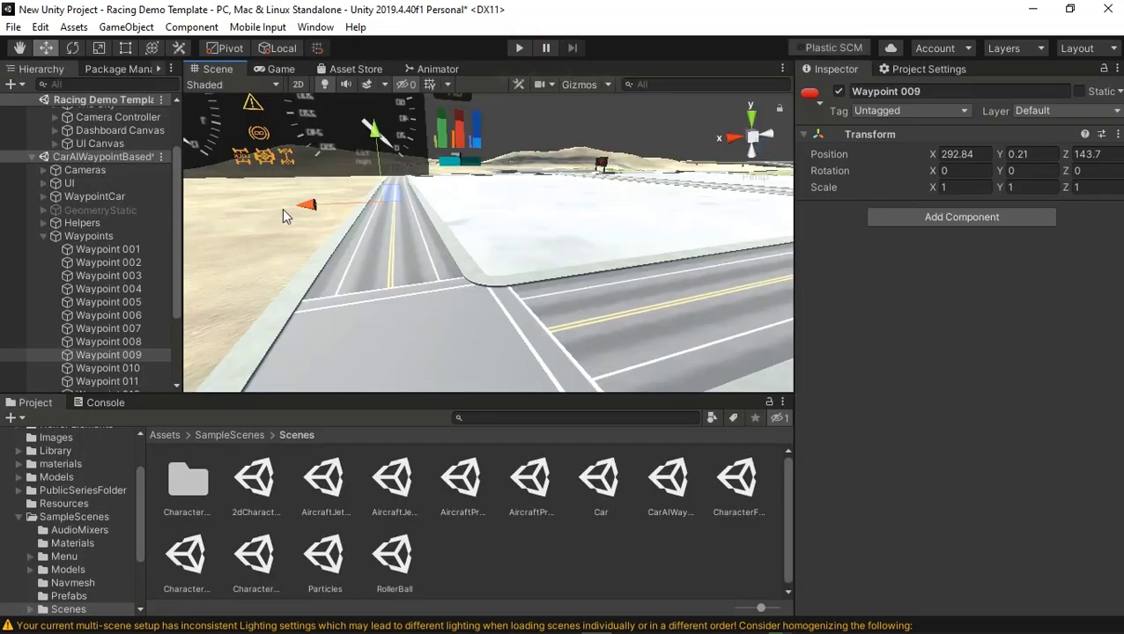
pyautogui.click(48, 236)
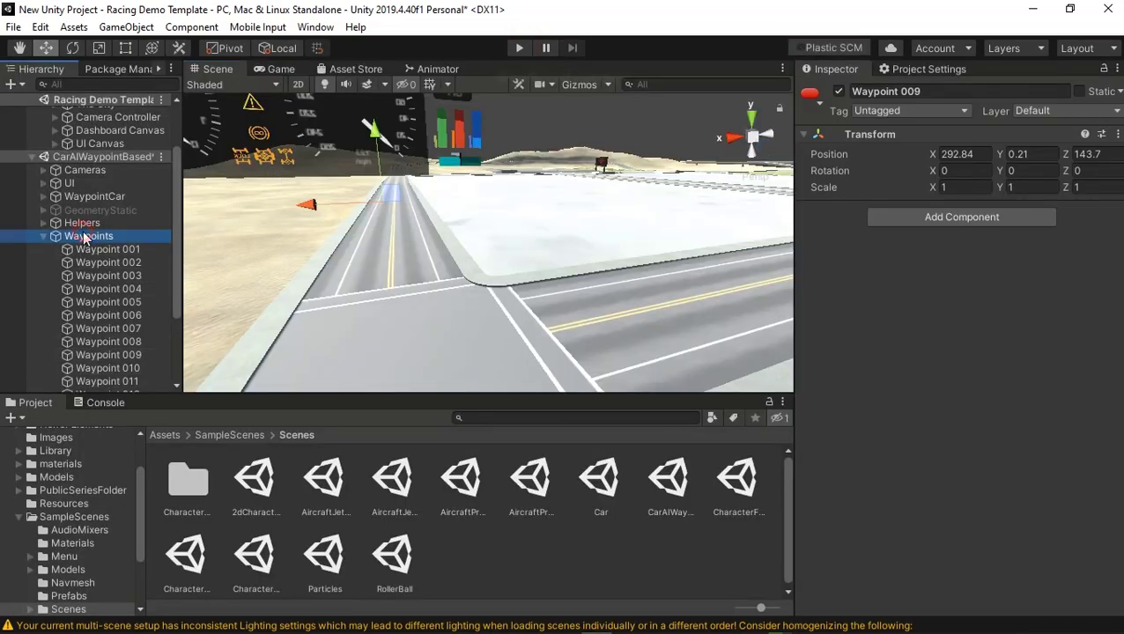
pyautogui.click(44, 236)
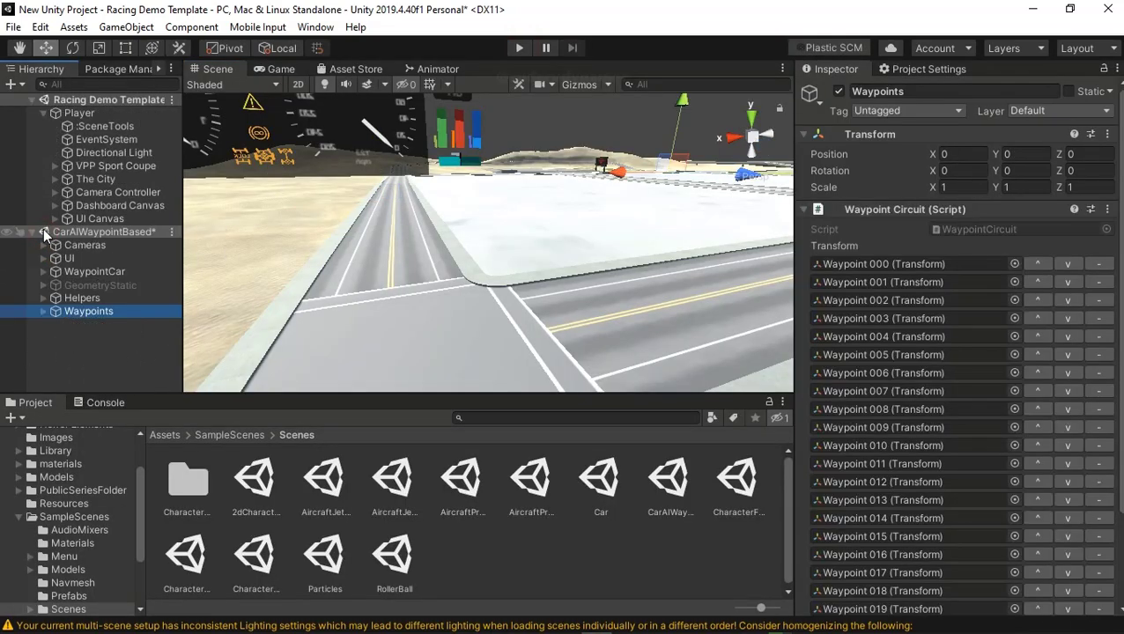
pyautogui.click(97, 232)
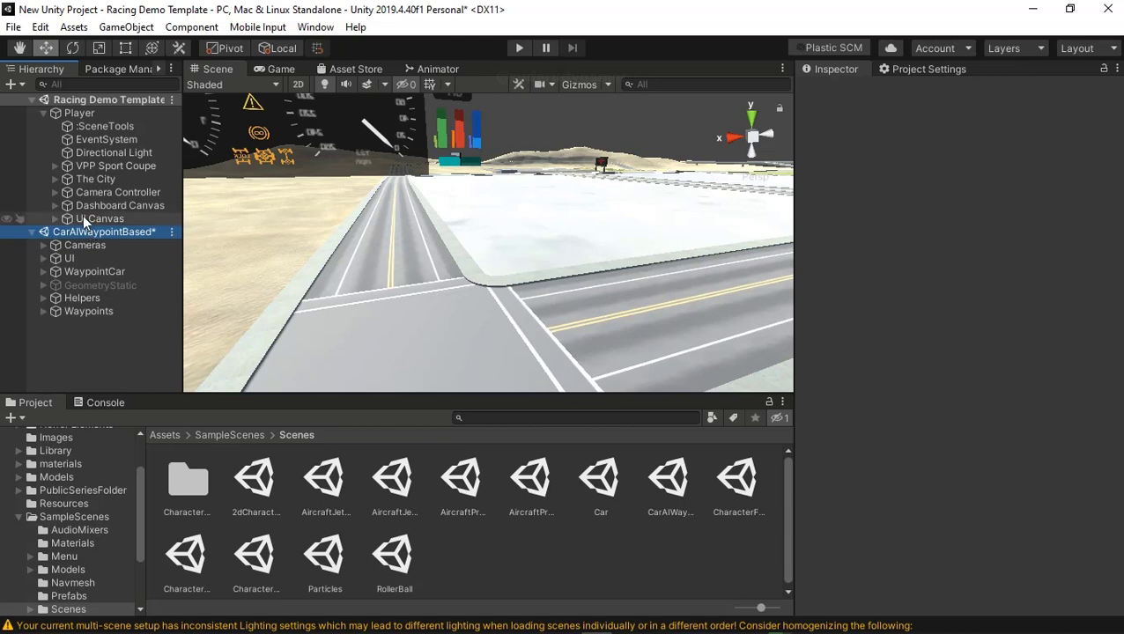
# Step: Collapse the Player group and select WaypointCar to show its Rigidbody and Car Controller
pyautogui.click(43, 114)
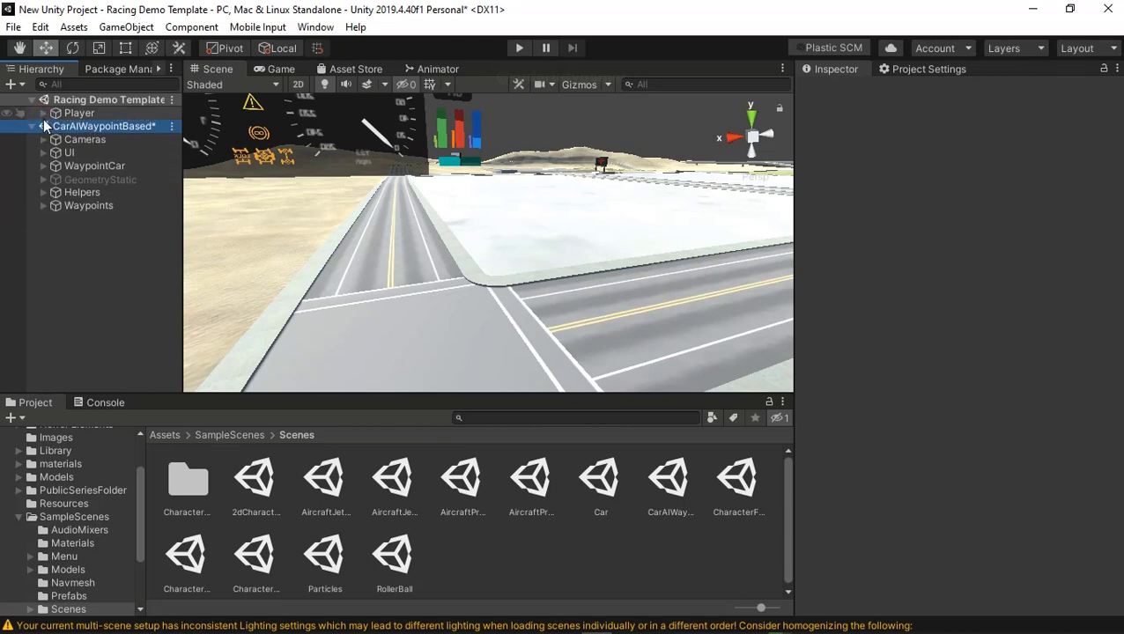
pyautogui.click(42, 113)
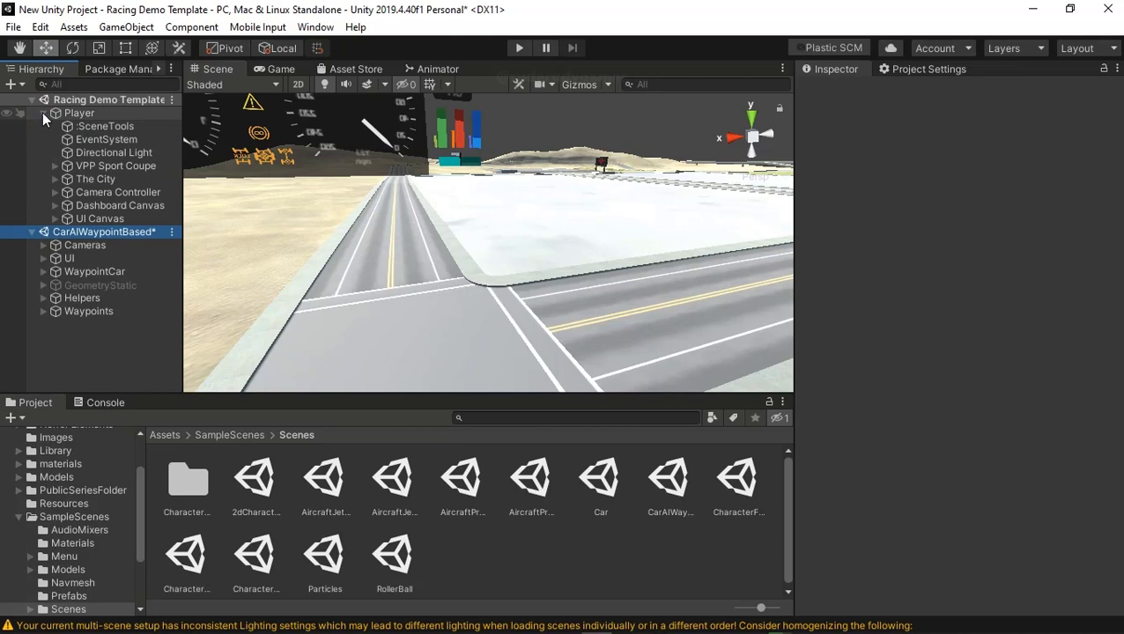
pyautogui.click(42, 113)
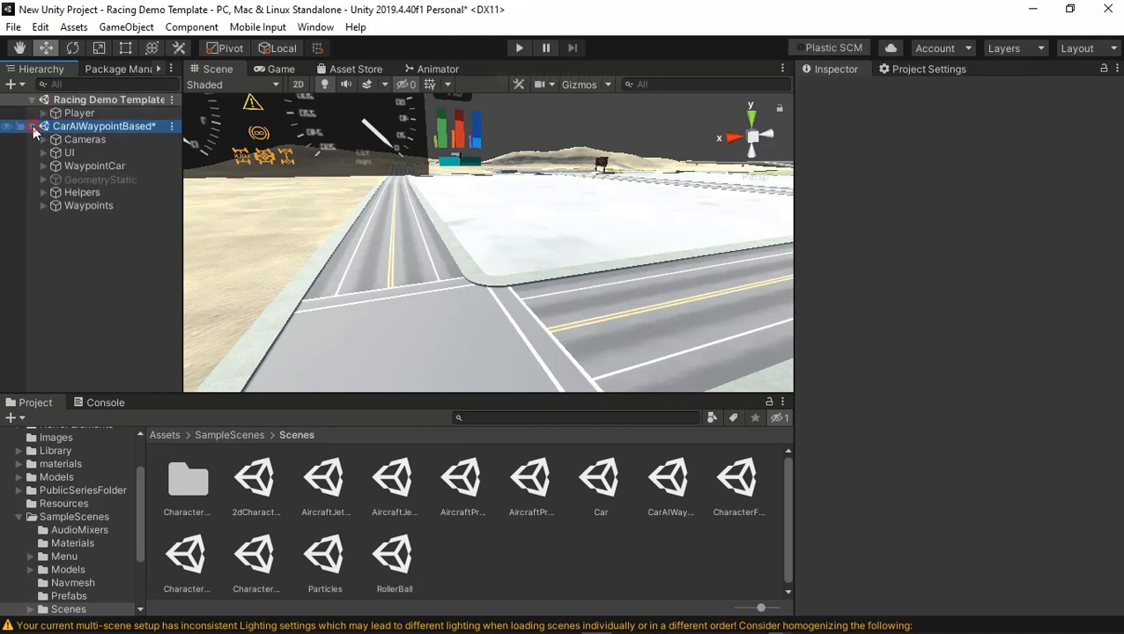
pyautogui.click(32, 126)
pyautogui.click(33, 126)
pyautogui.click(77, 167)
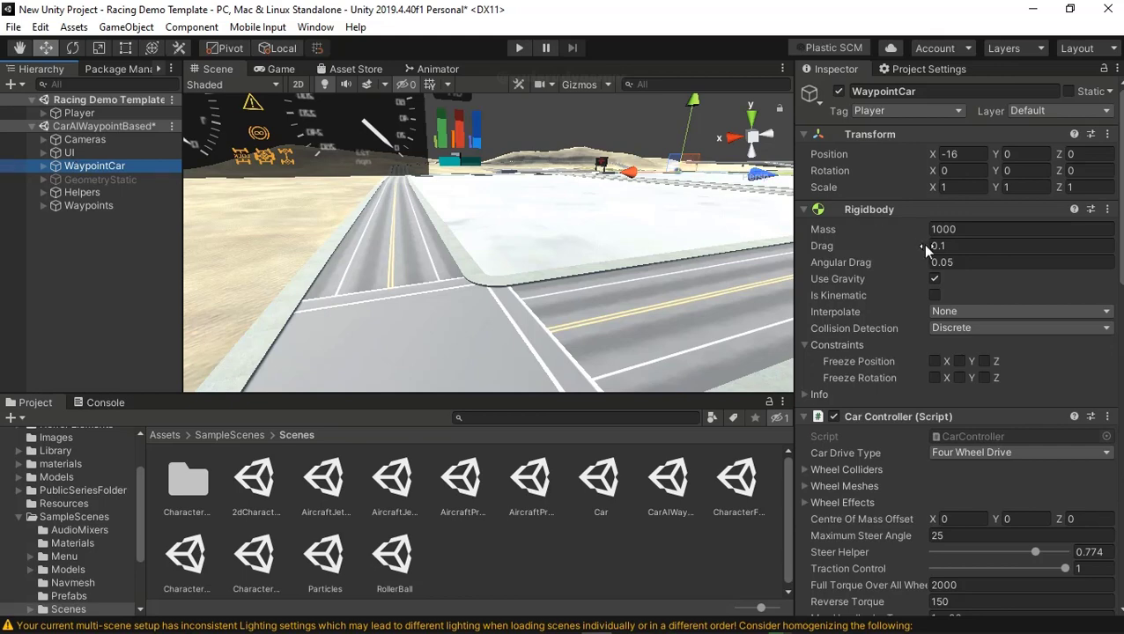
# Step: Set the Waypoint Progress Tracker's Look Ahead For Target Offset to 30
pyautogui.moveTo(922, 244)
pyautogui.scroll(-5, 970, 458)
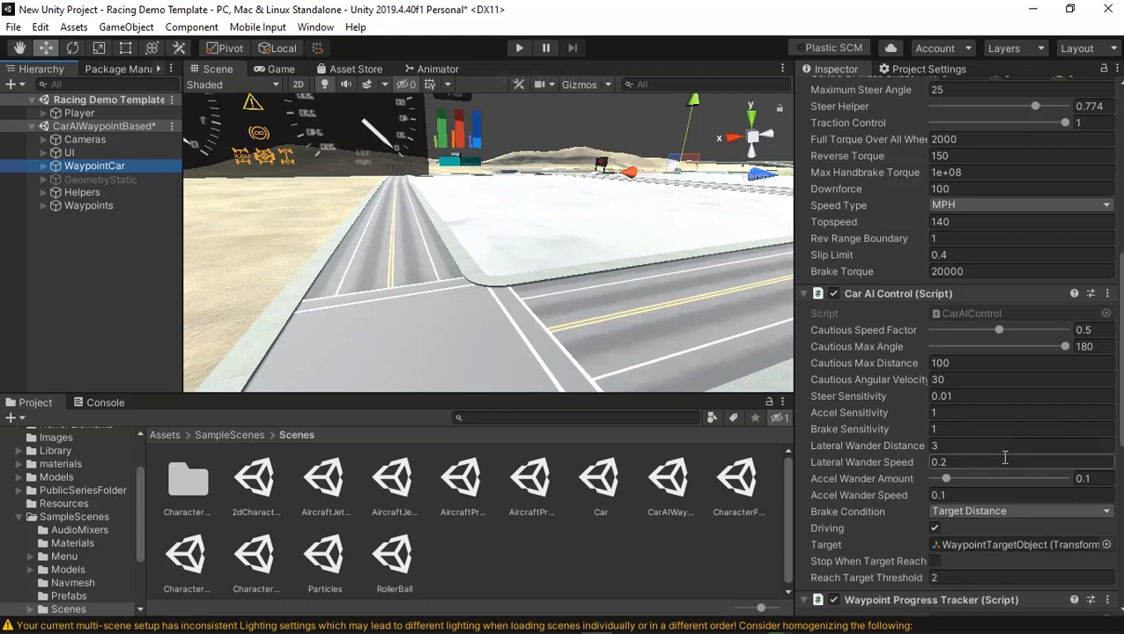
pyautogui.scroll(-5, 1004, 457)
pyautogui.scroll(-2, 1002, 459)
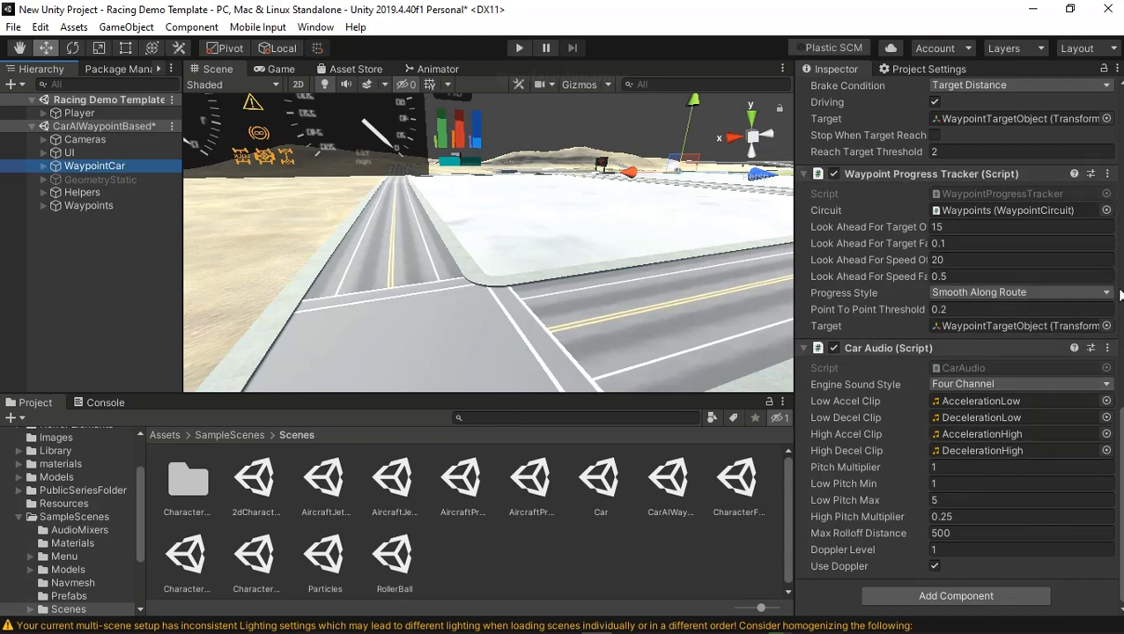
pyautogui.scroll(2, 1106, 386)
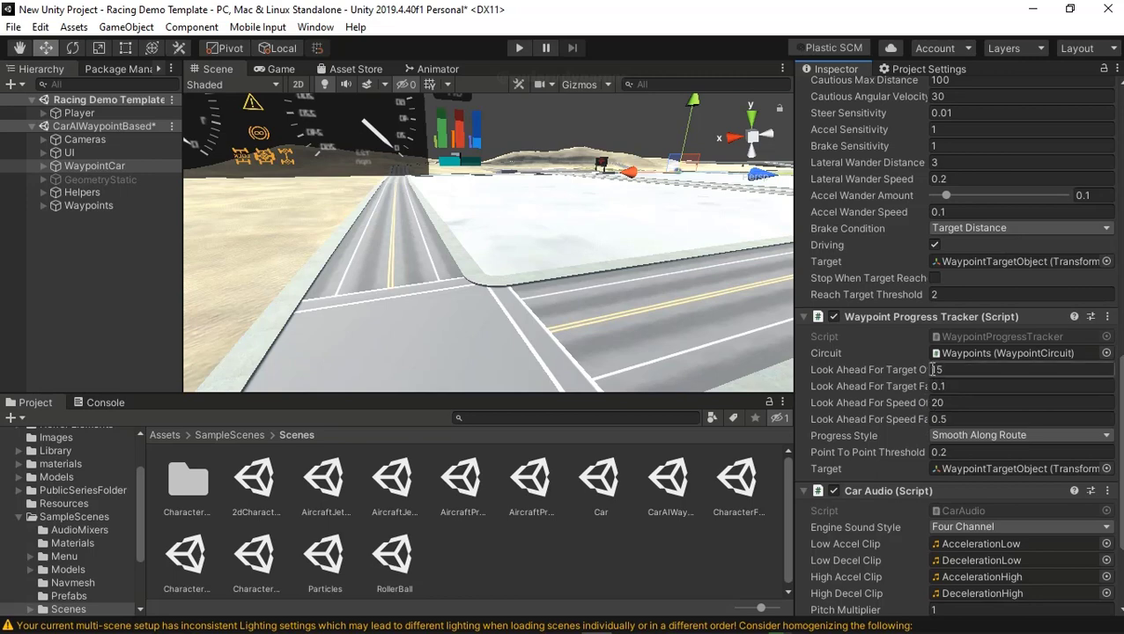
pyautogui.moveTo(907, 370)
pyautogui.mouseDown()
pyautogui.moveTo(1095, 379)
pyautogui.moveTo(1097, 323)
pyautogui.mouseUp()
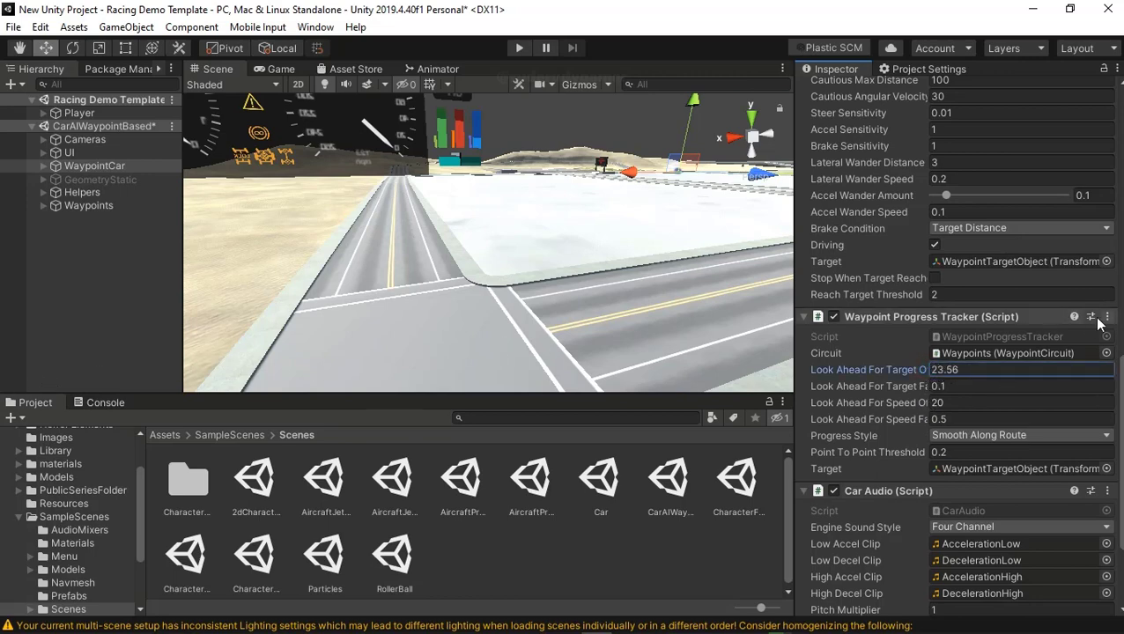
pyautogui.click(974, 372)
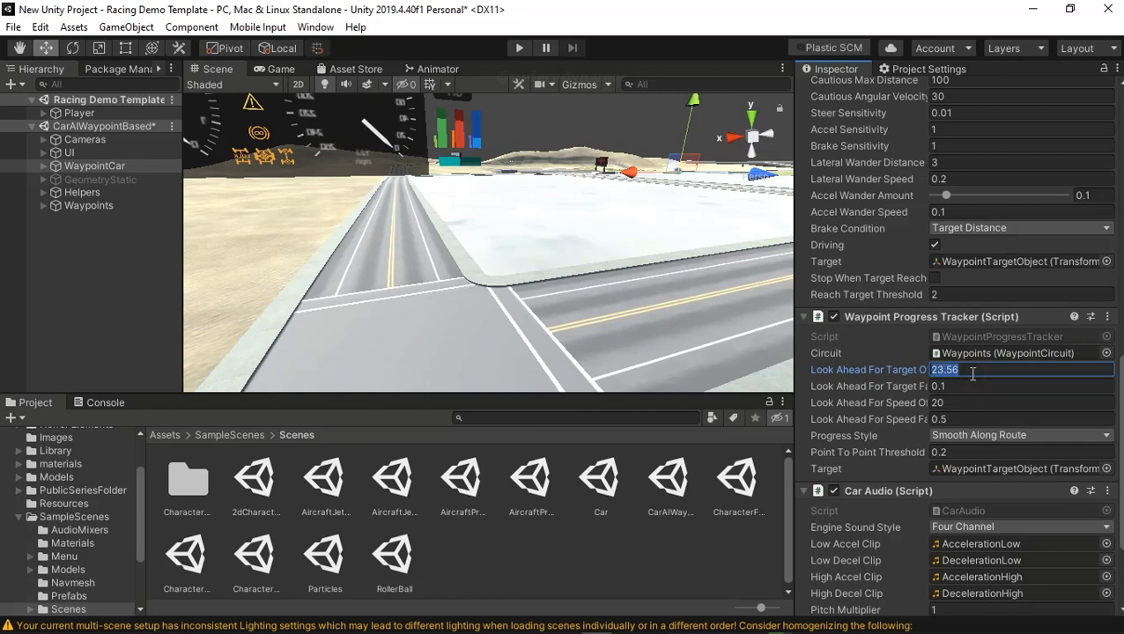
pyautogui.write('30')
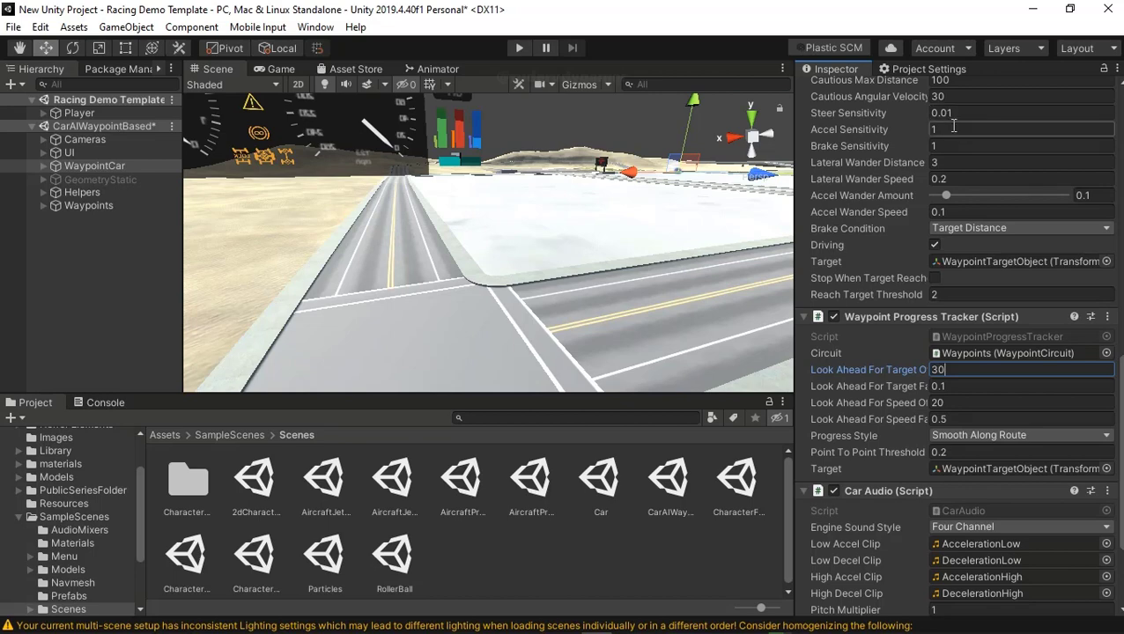
# Step: Lower the Car Controller's Topspeed from 140 to 80 and play the scene
pyautogui.scroll(3, 983, 146)
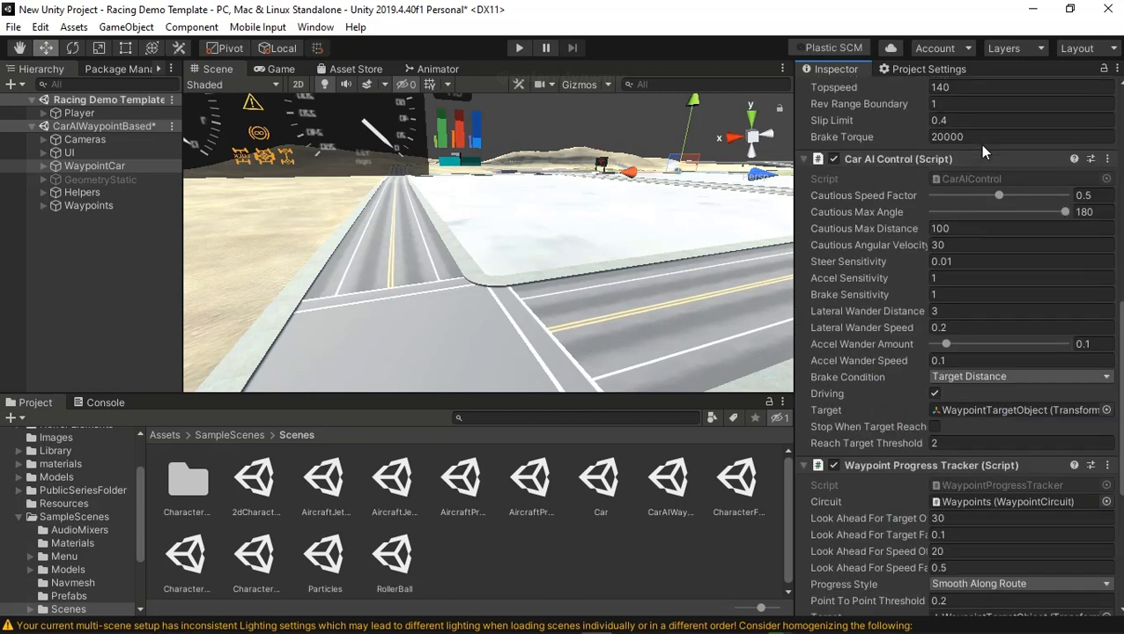
pyautogui.click(952, 88)
pyautogui.write('80')
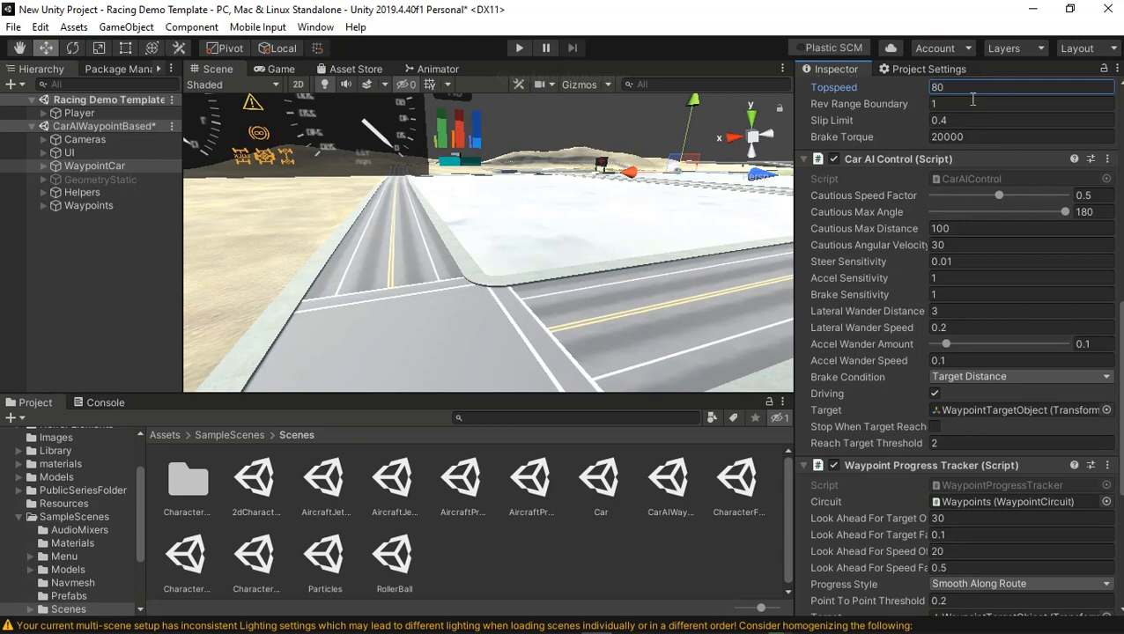
pyautogui.click(518, 51)
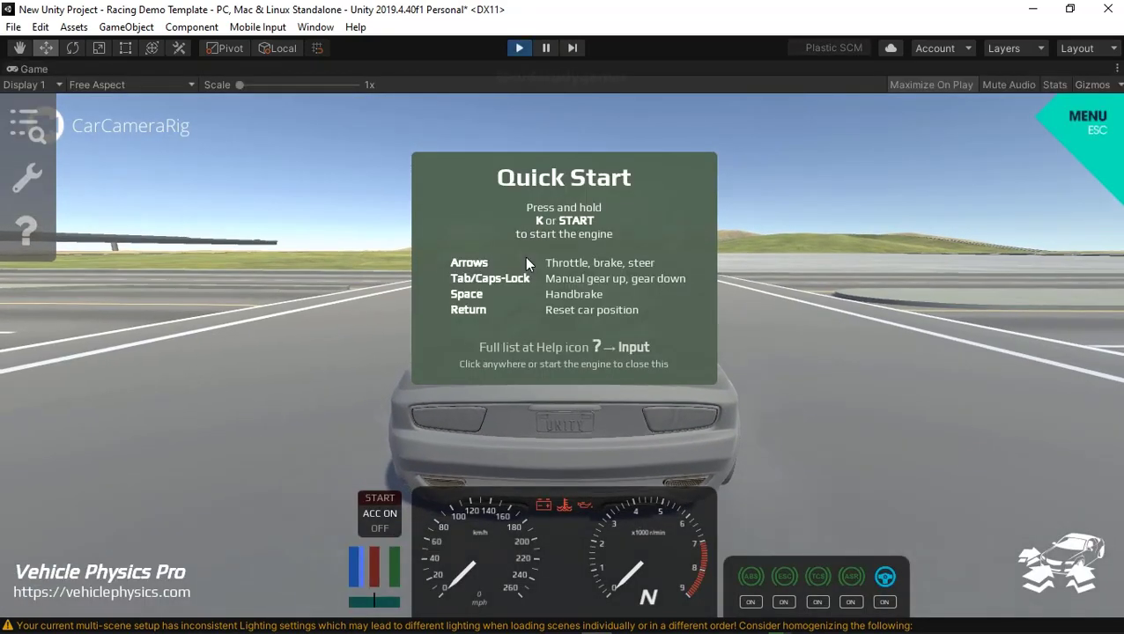
# Step: Start the engine with K and steer the car left off the road onto the sand
pyautogui.press('k')
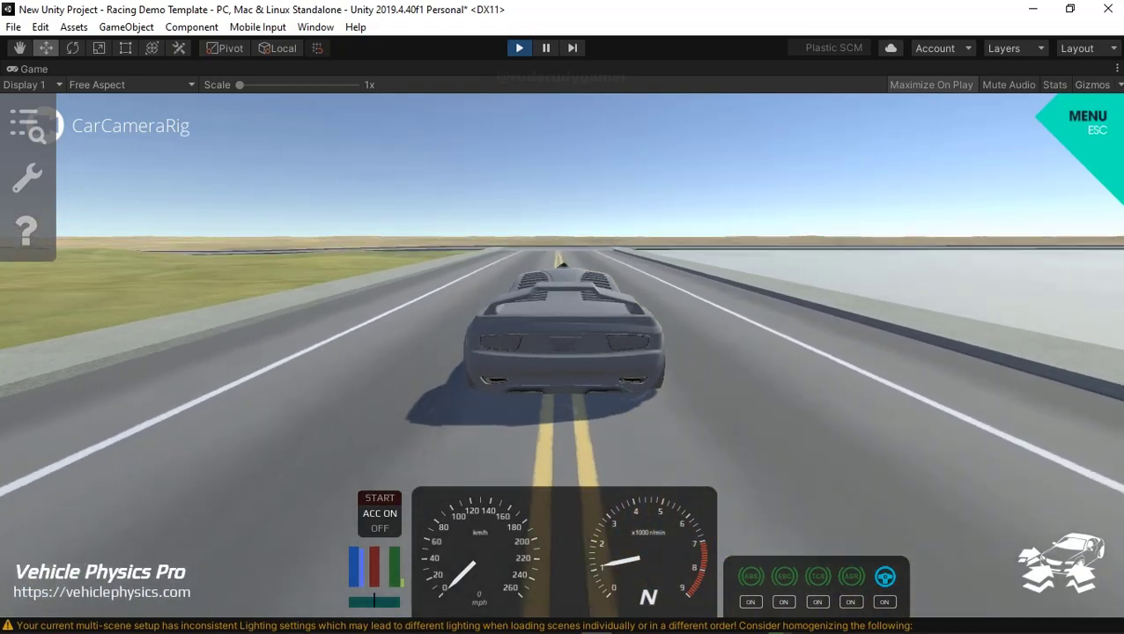
pyautogui.press('Left')
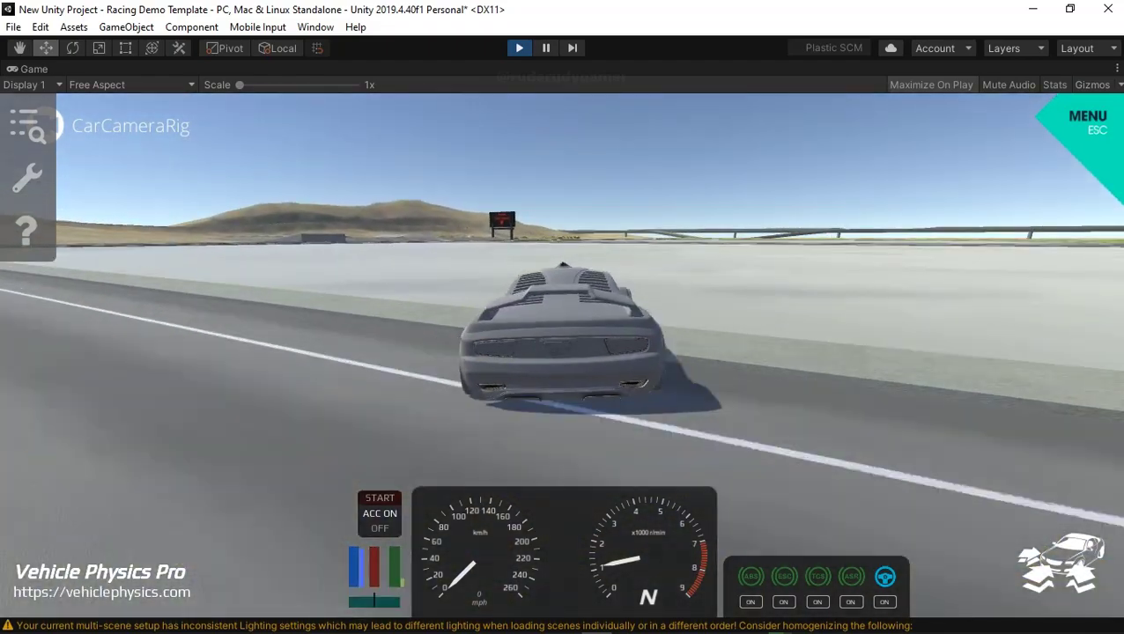
pyautogui.press('Down')
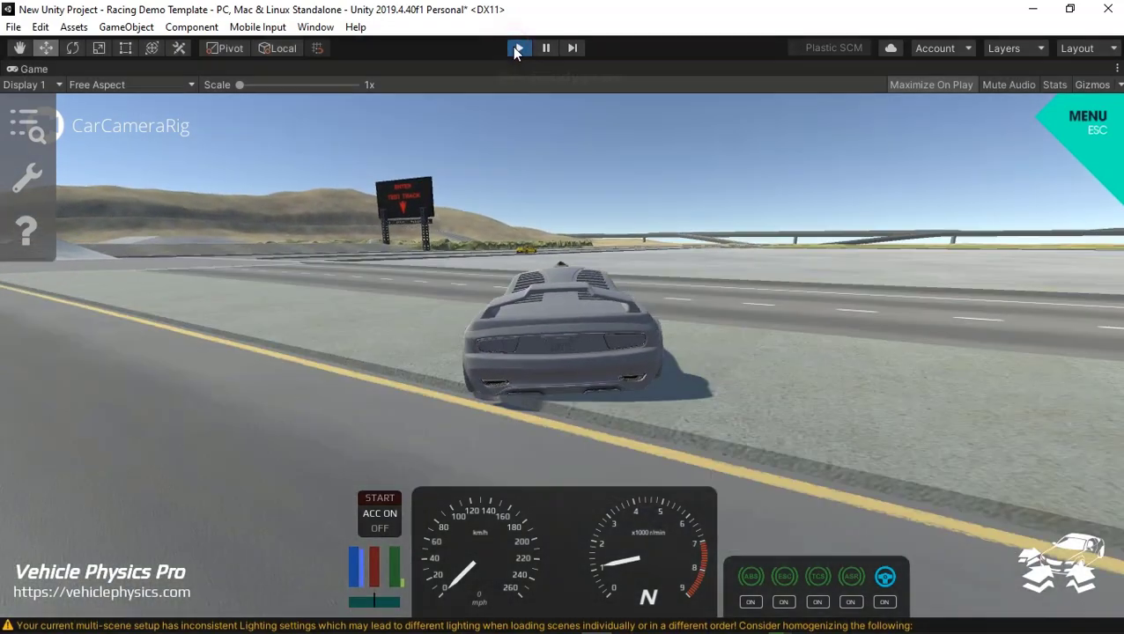
# Step: Stop play, select the VPP Sport Coupe under Player, and drag it down the road
pyautogui.click(519, 47)
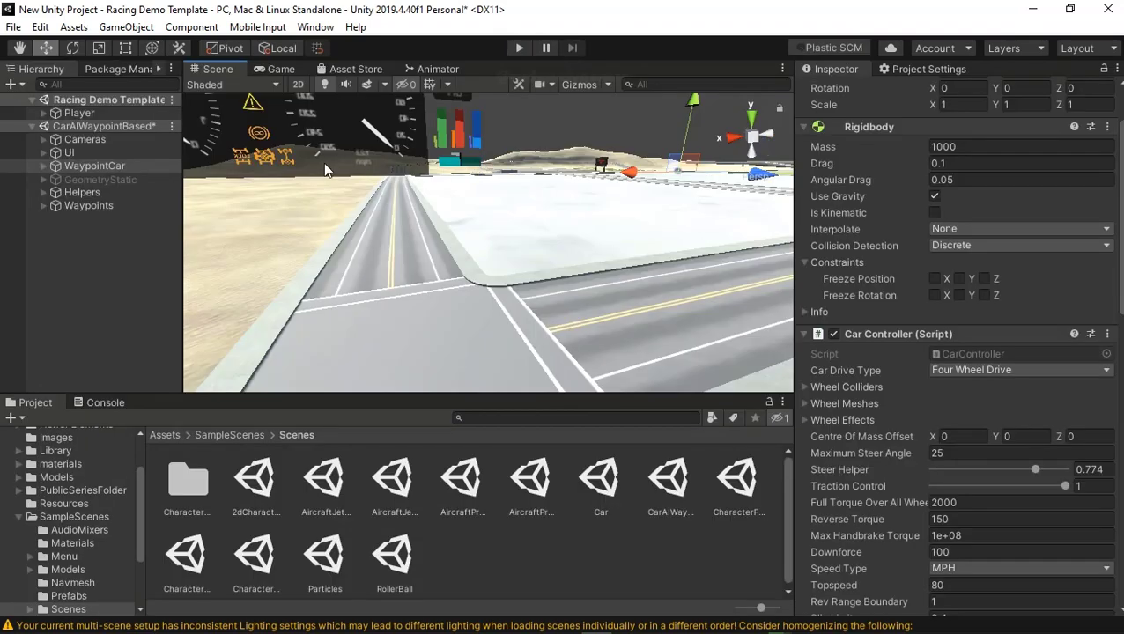
pyautogui.click(67, 118)
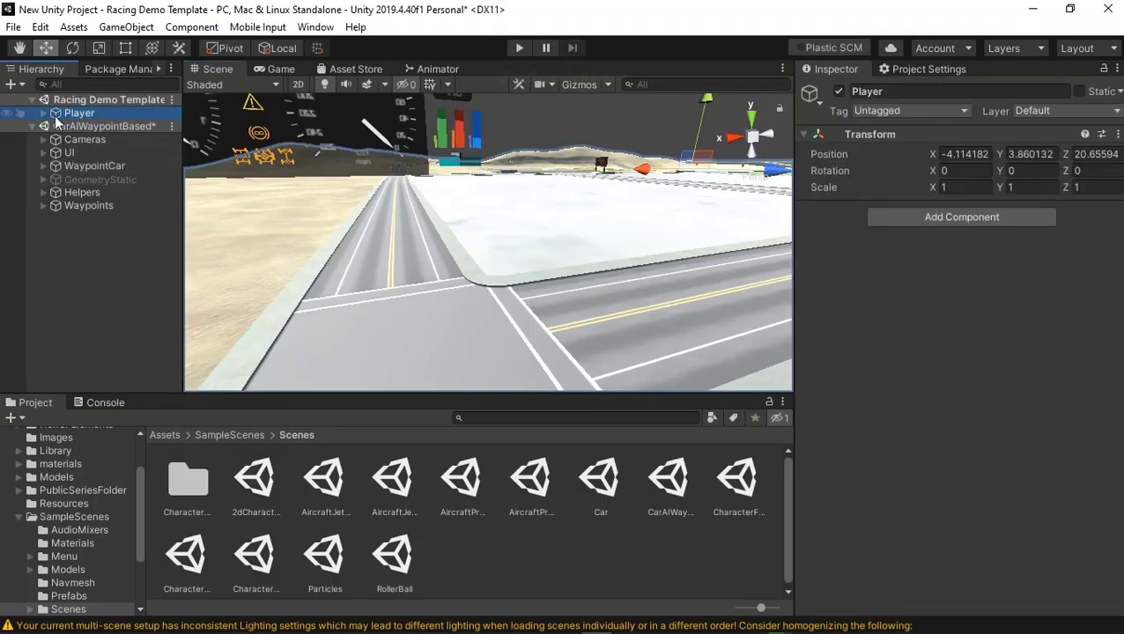
pyautogui.click(41, 114)
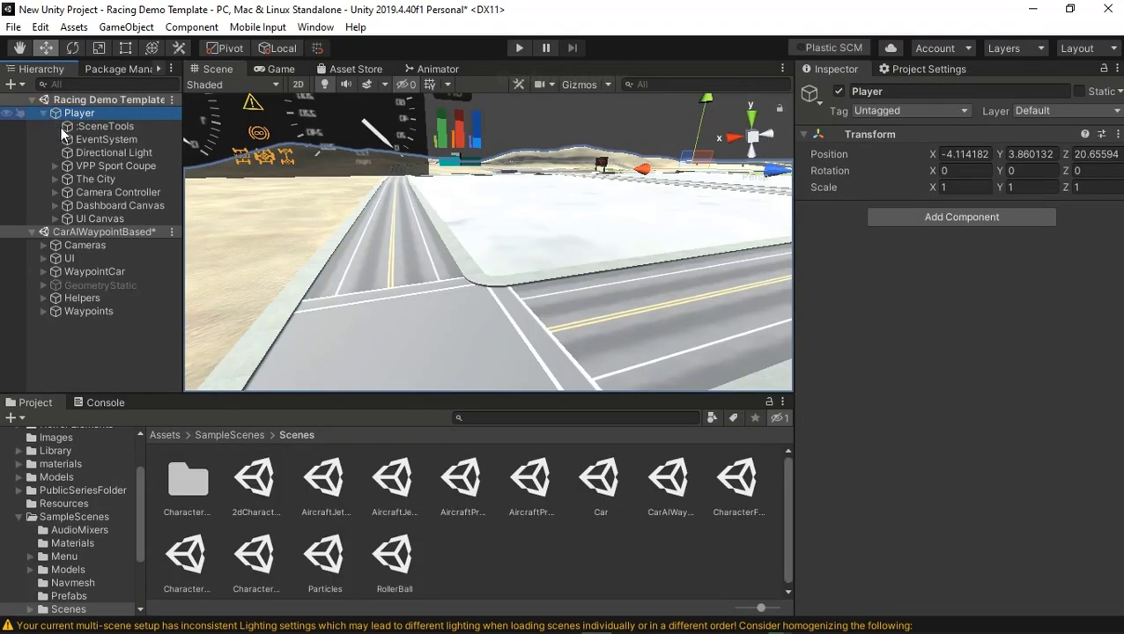
pyautogui.doubleClick(114, 168)
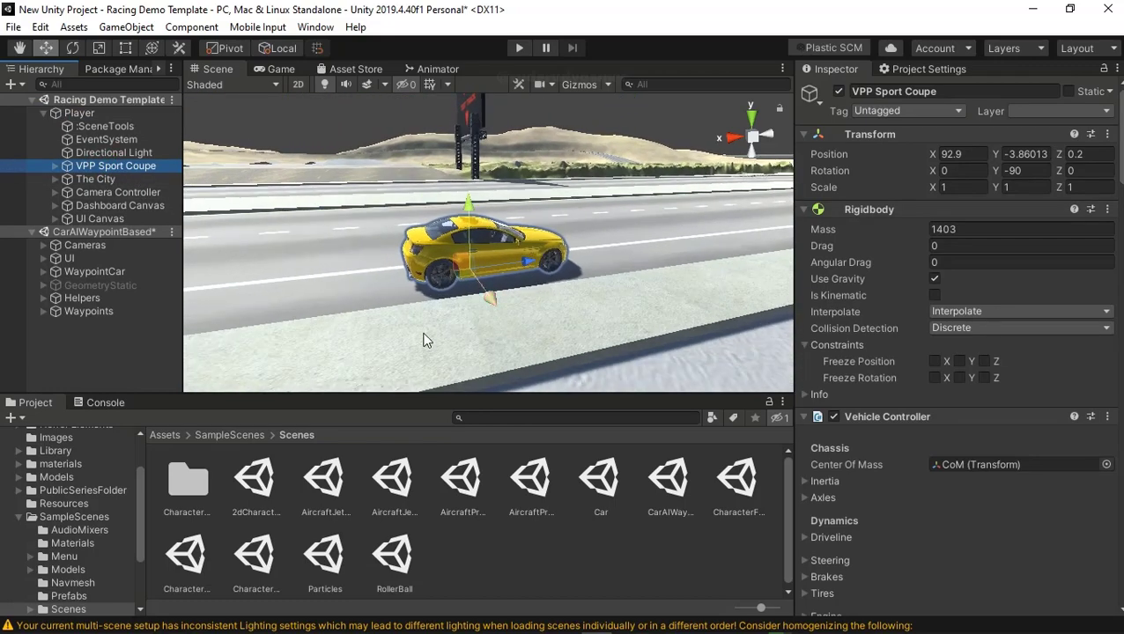
pyautogui.moveTo(424, 341); pyautogui.dragTo(419, 306, button='right')
pyautogui.moveTo(338, 294); pyautogui.dragTo(1080, 190)
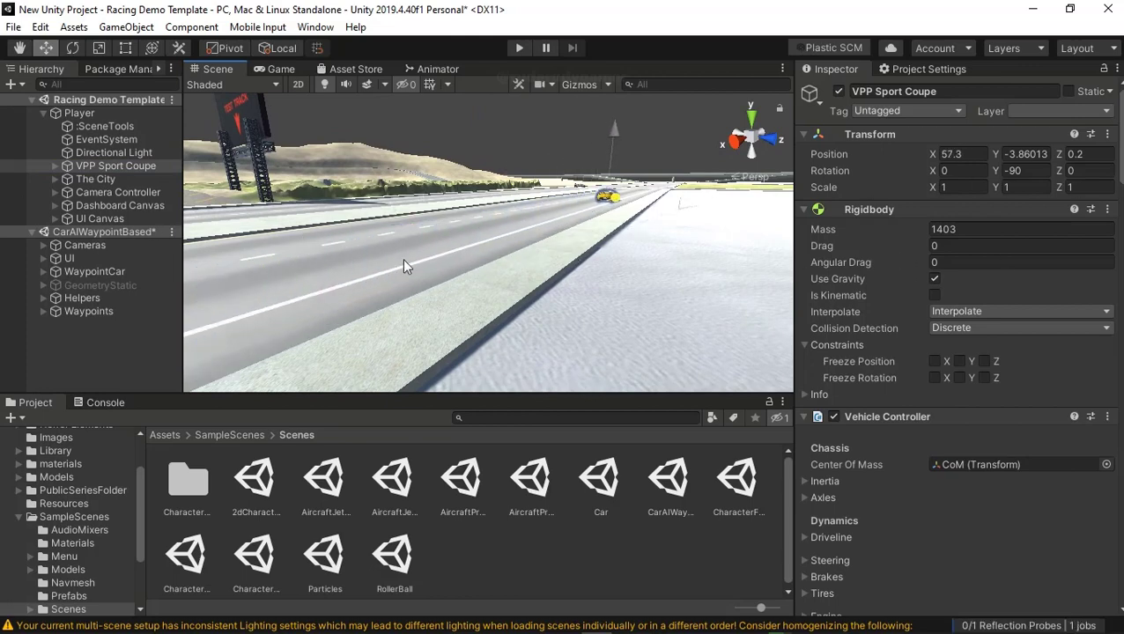
# Step: Move the yellow coupe along the road toward the grey waypoint car
pyautogui.doubleClick(99, 166)
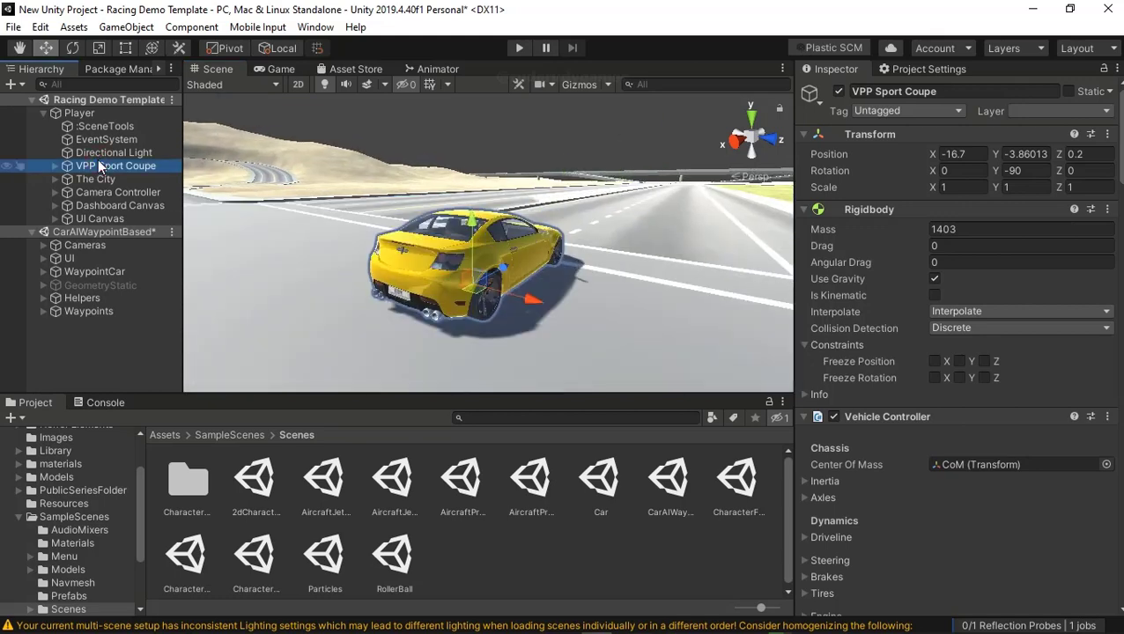
pyautogui.keyDown('alt'); pyautogui.moveTo(477, 219); pyautogui.dragTo(358, 329); pyautogui.keyUp('alt')
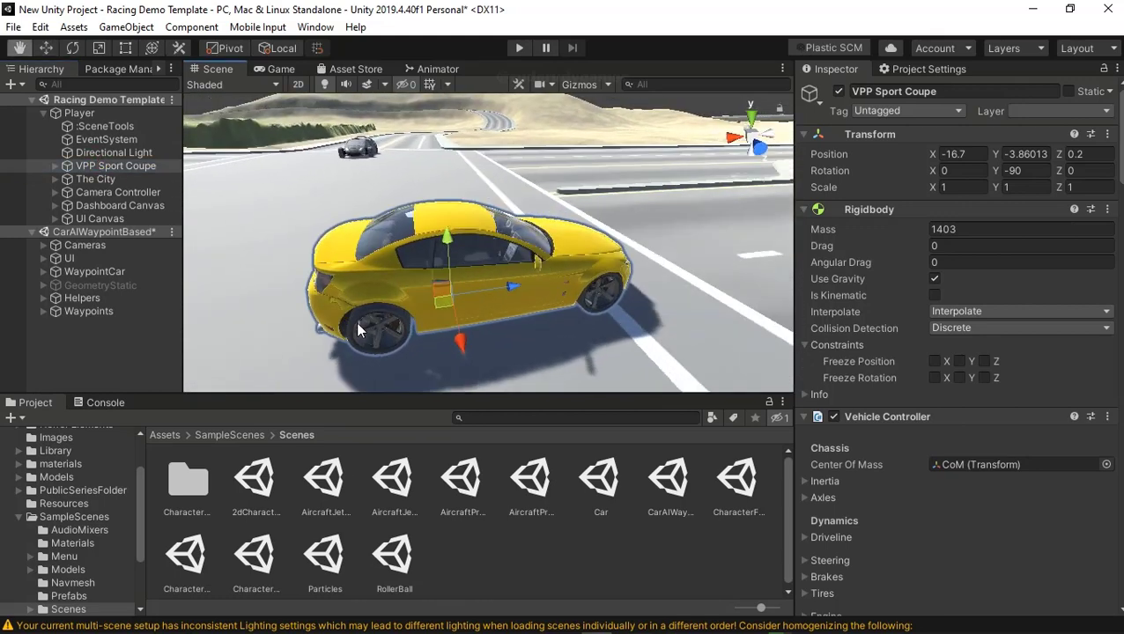
pyautogui.moveTo(452, 345); pyautogui.dragTo(6, 97)
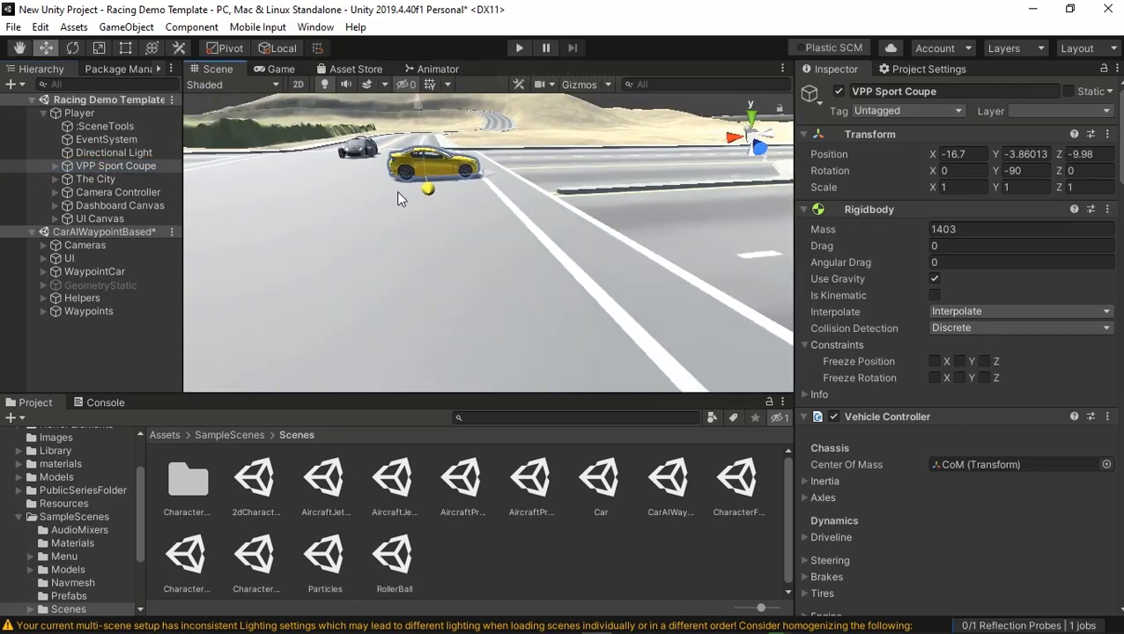
pyautogui.keyDown('alt'); pyautogui.moveTo(467, 233); pyautogui.dragTo(390, 359); pyautogui.keyUp('alt')
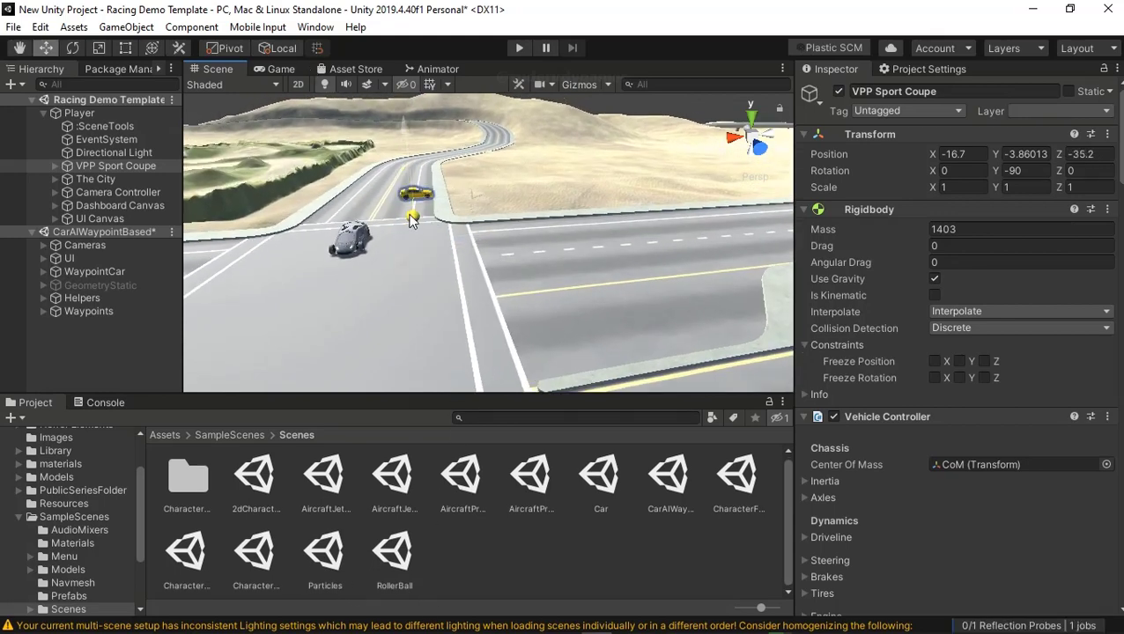
pyautogui.moveTo(410, 252)
pyautogui.mouseDown()
pyautogui.moveTo(396, 247)
pyautogui.moveTo(453, 196)
pyautogui.mouseUp()
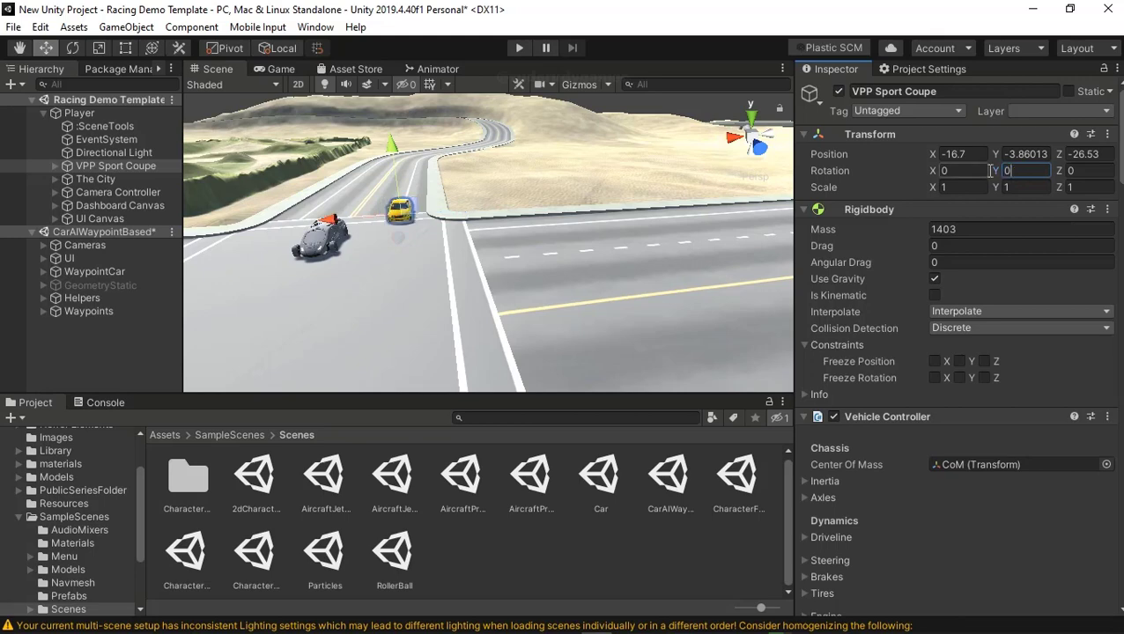
# Step: Nudge the coupe alongside the waypoint car, disable the waypoint scene's Cameras, and play
pyautogui.keyDown('alt'); pyautogui.moveTo(579, 271); pyautogui.dragTo(368, 282); pyautogui.keyUp('alt')
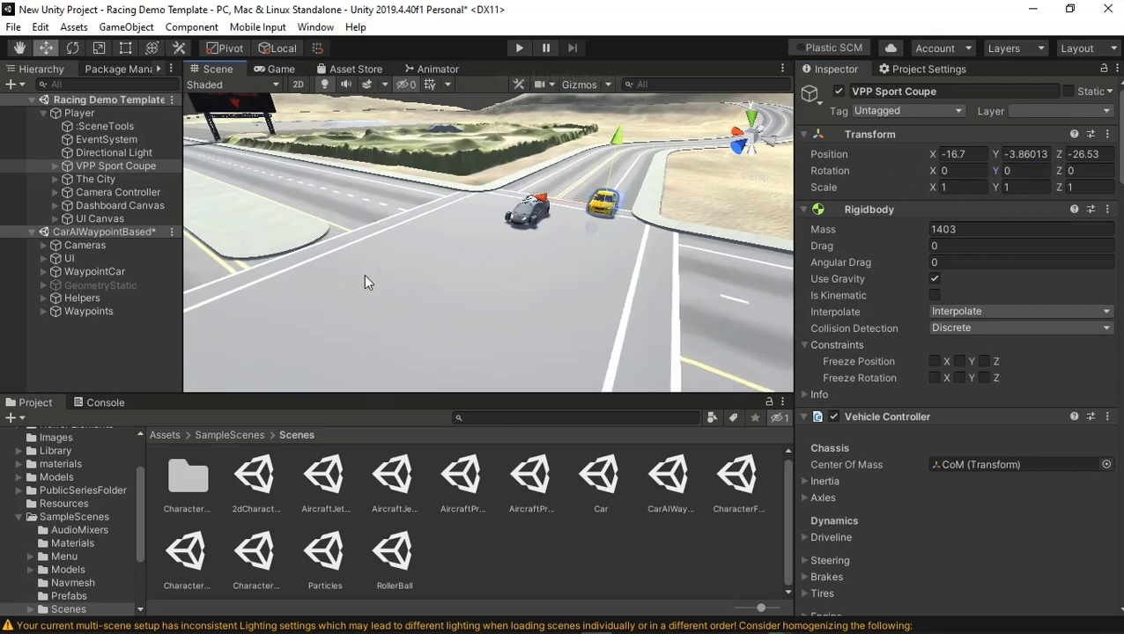
pyautogui.doubleClick(104, 167)
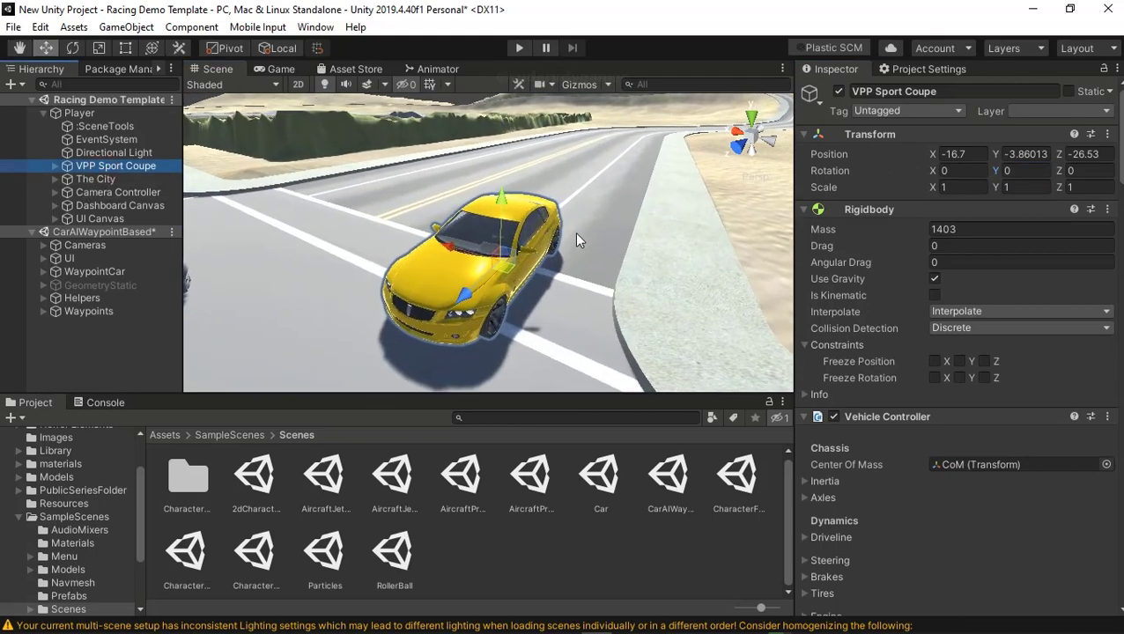
pyautogui.moveTo(577, 243)
pyautogui.keyDown('alt'); pyautogui.mouseDown()
pyautogui.moveTo(564, 308)
pyautogui.moveTo(714, 248)
pyautogui.moveTo(657, 309)
pyautogui.moveTo(474, 280)
pyautogui.mouseUp(); pyautogui.keyUp('alt')
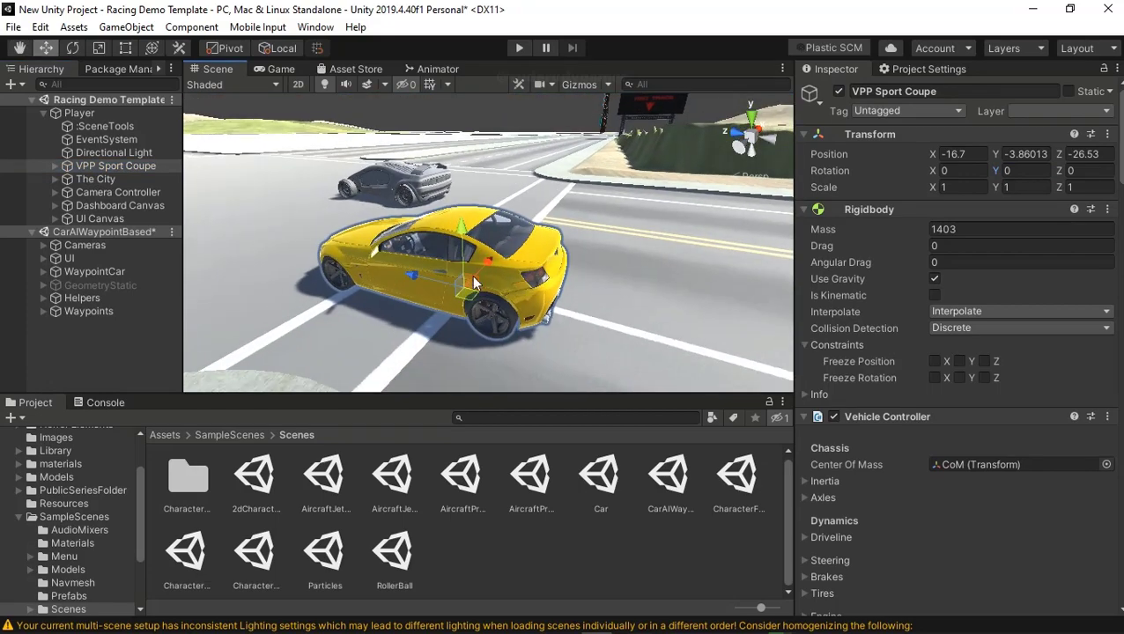
pyautogui.moveTo(399, 270)
pyautogui.keyDown('alt'); pyautogui.mouseDown()
pyautogui.moveTo(555, 307)
pyautogui.moveTo(364, 262)
pyautogui.mouseUp(); pyautogui.keyUp('alt')
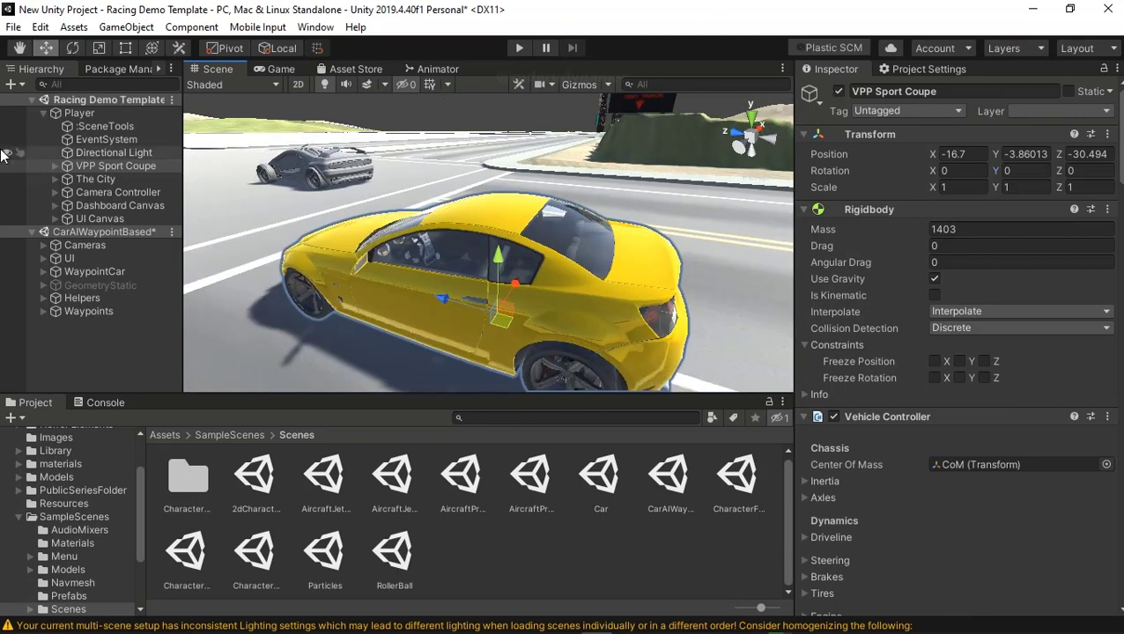
pyautogui.click(84, 247)
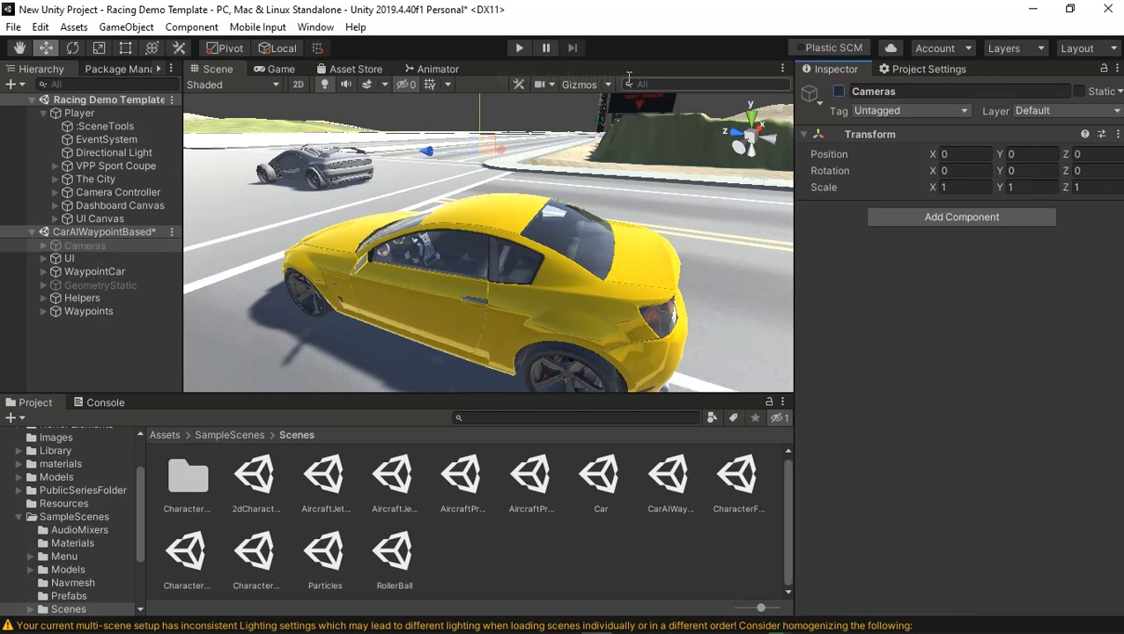
pyautogui.click(519, 49)
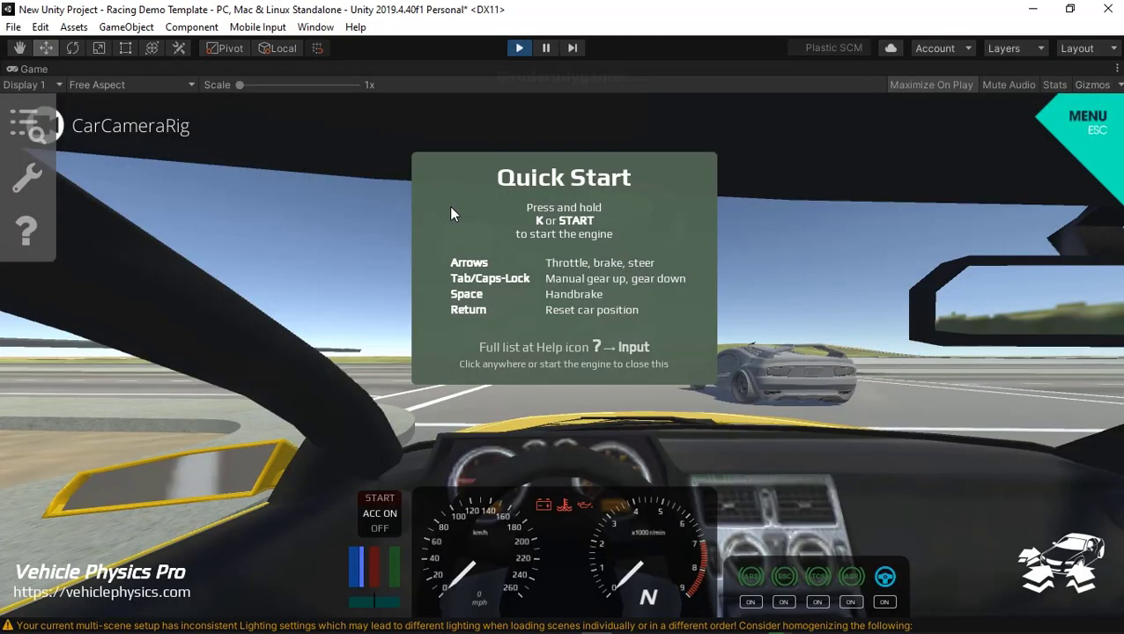
# Step: Start the coupe's engine with K and switch to the outside chase camera with C
pyautogui.press('k')
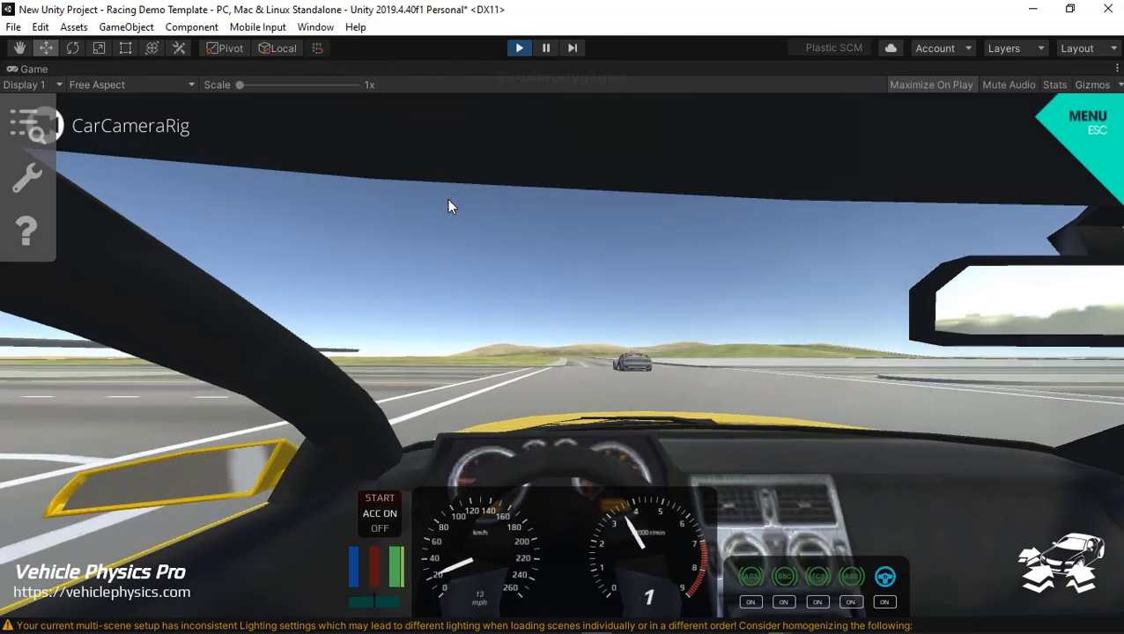
pyautogui.press('c')
pyautogui.press('c')
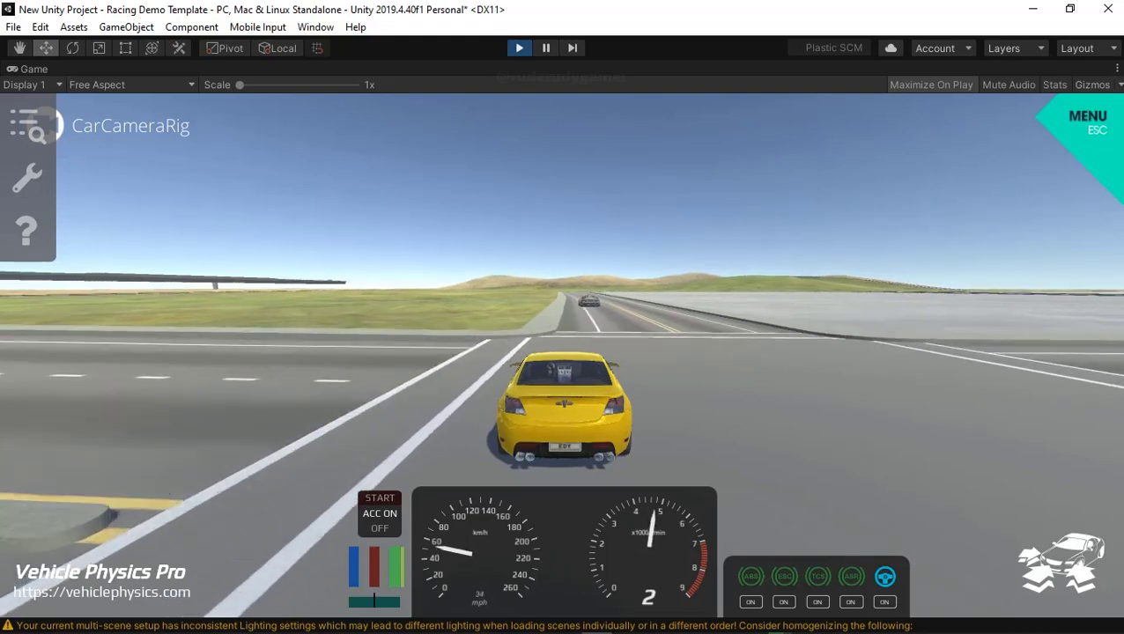
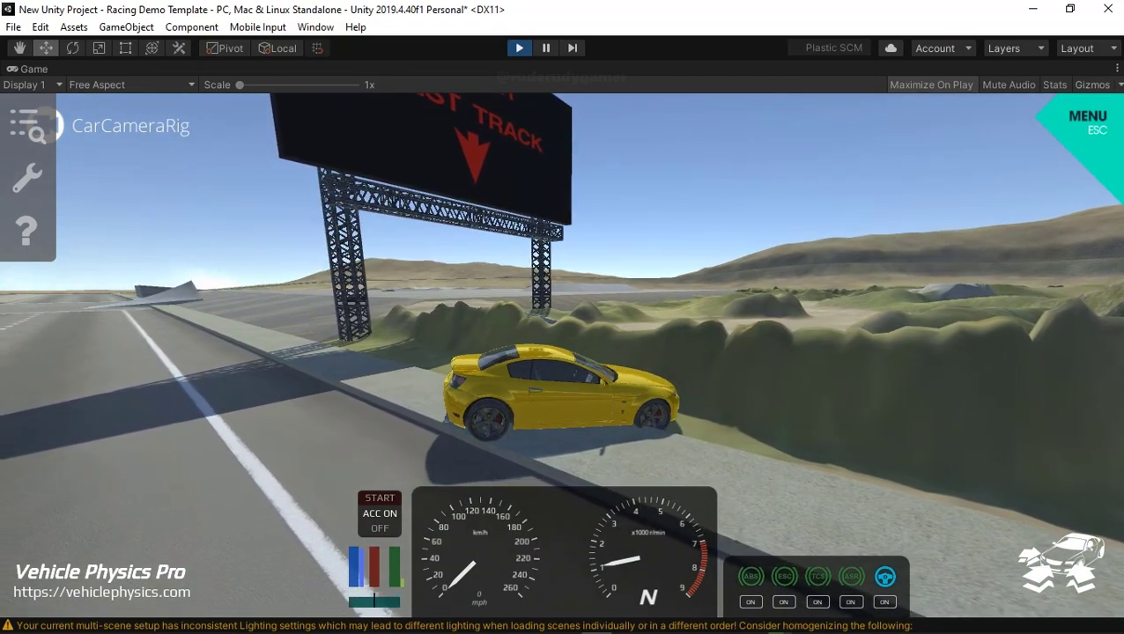
# Step: Reverse the yellow car off the slope, then drive forward steering hard right across the lanes
pyautogui.press('Down')
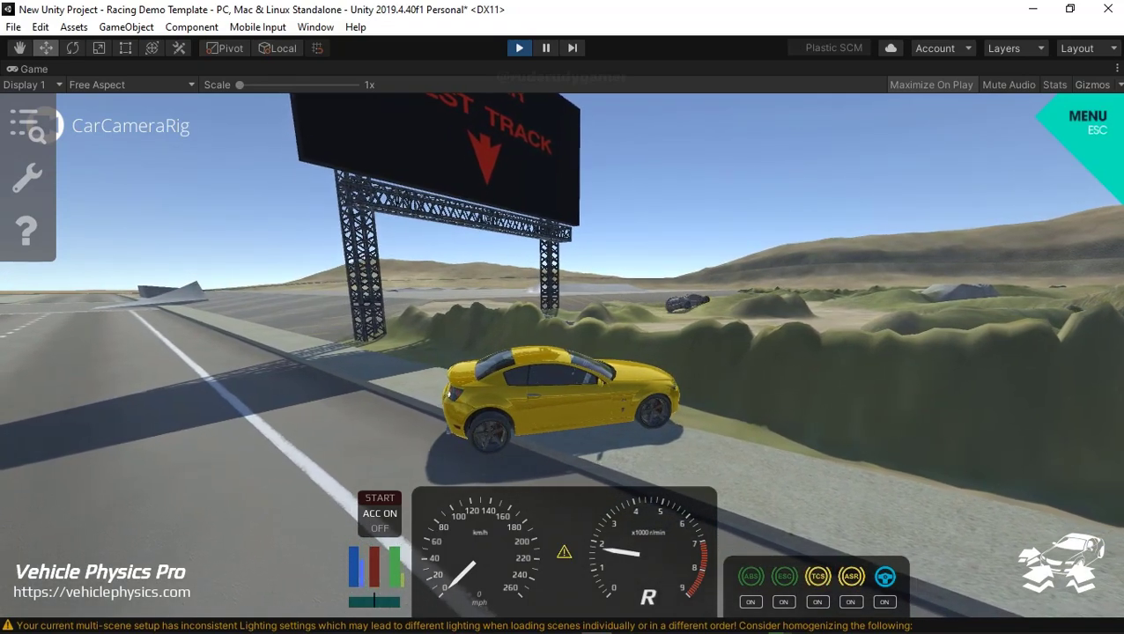
pyautogui.press('Right')
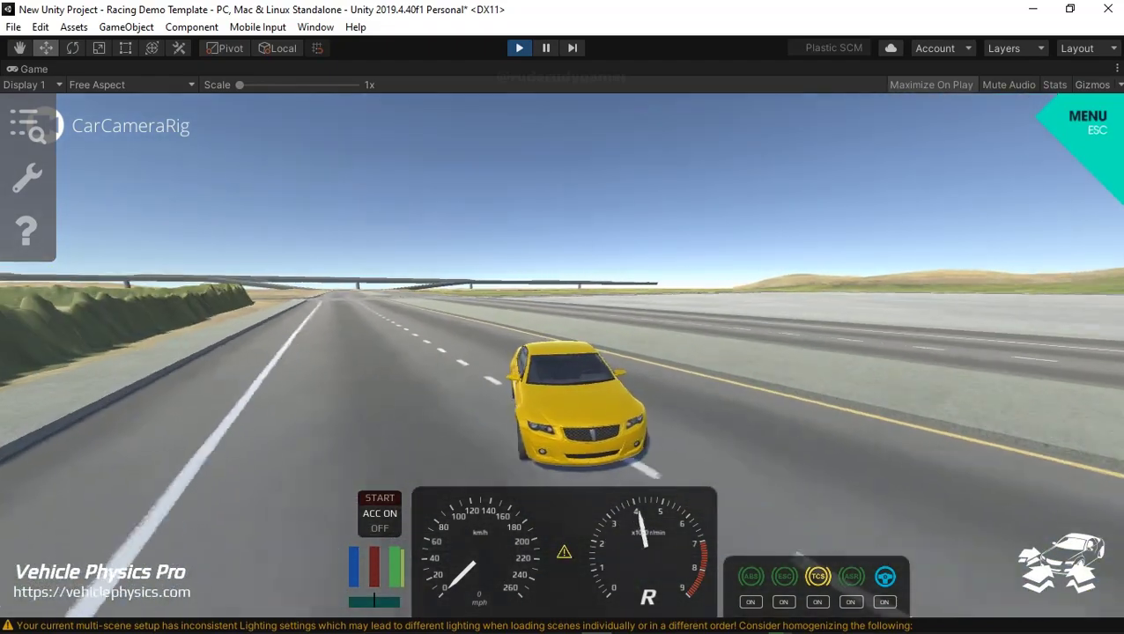
pyautogui.press('Up')
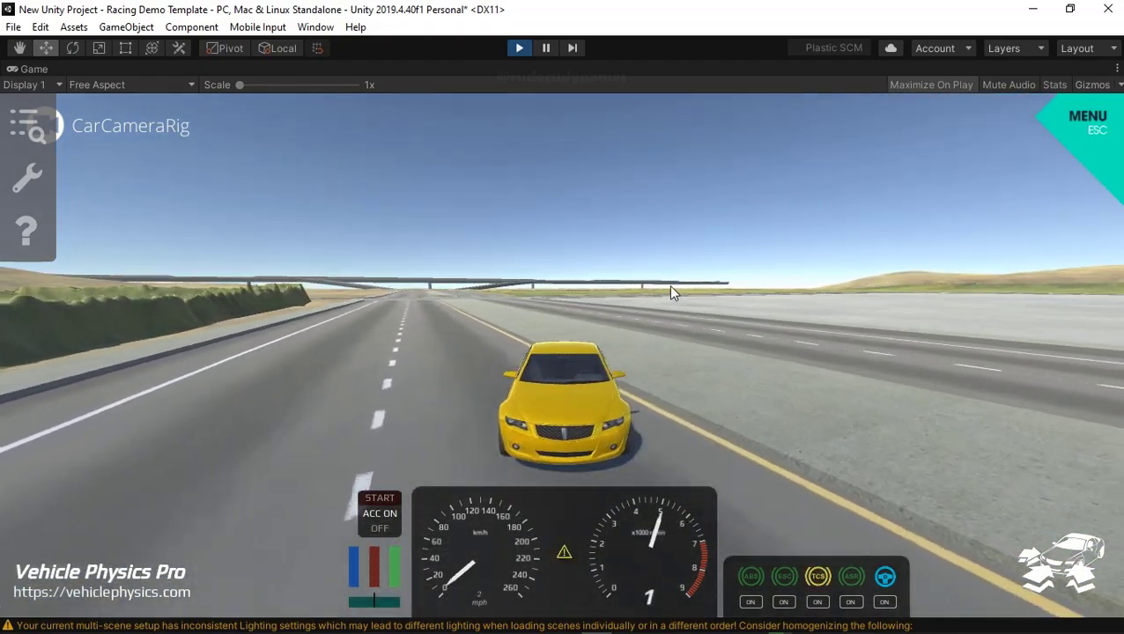
pyautogui.press('Right')
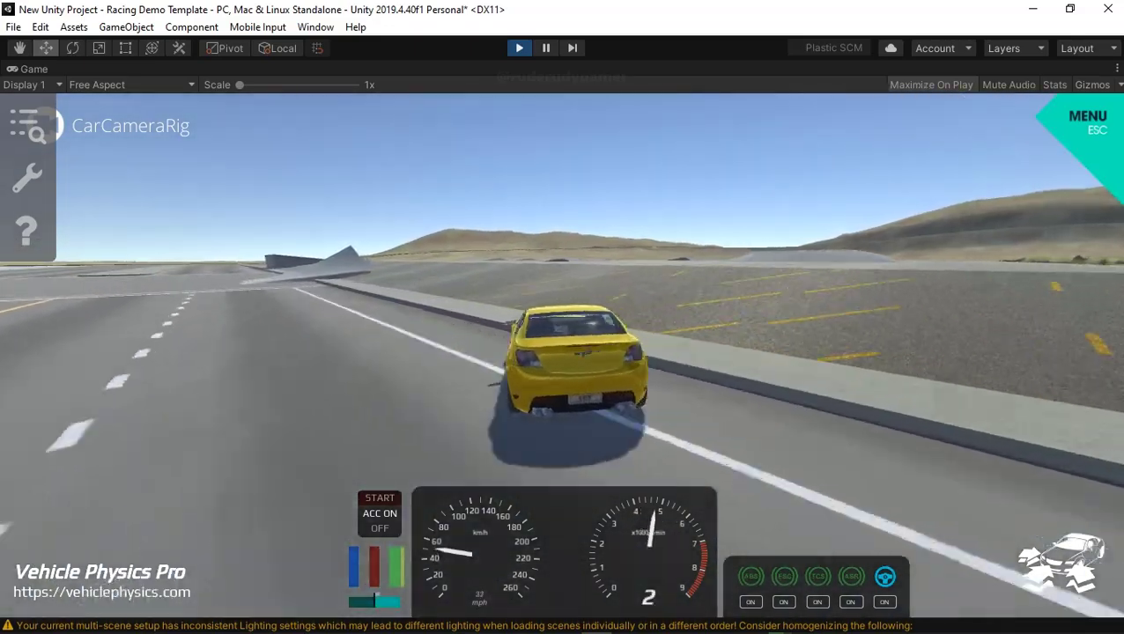
# Step: Cut through the lot, rejoin the road, and climb onto the grassy hill
pyautogui.press('Right')
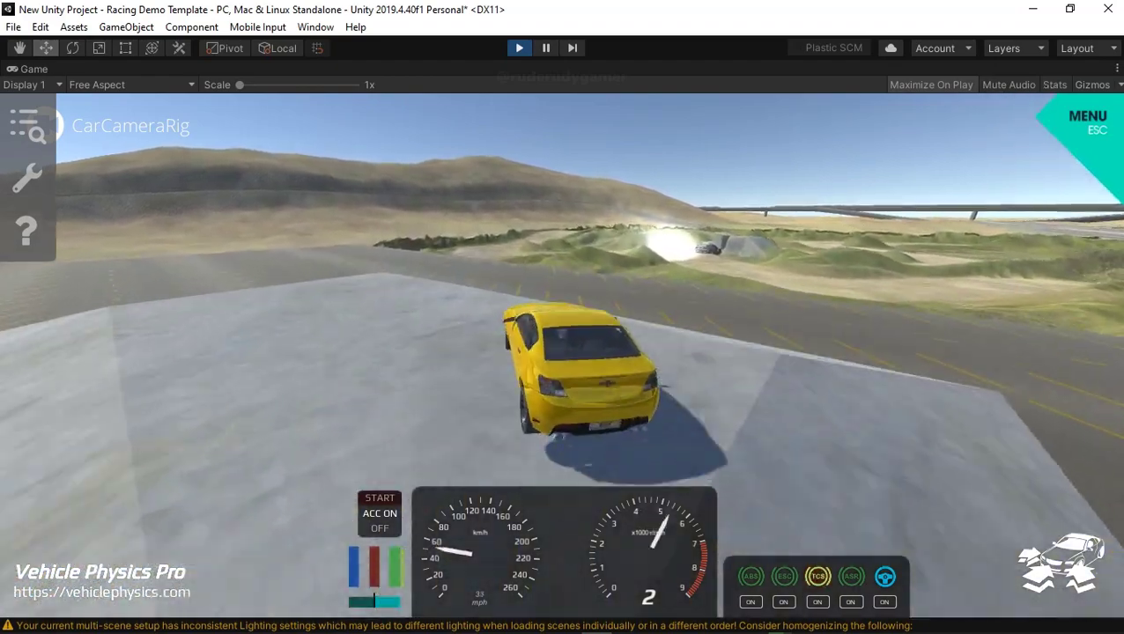
pyautogui.press('Left')
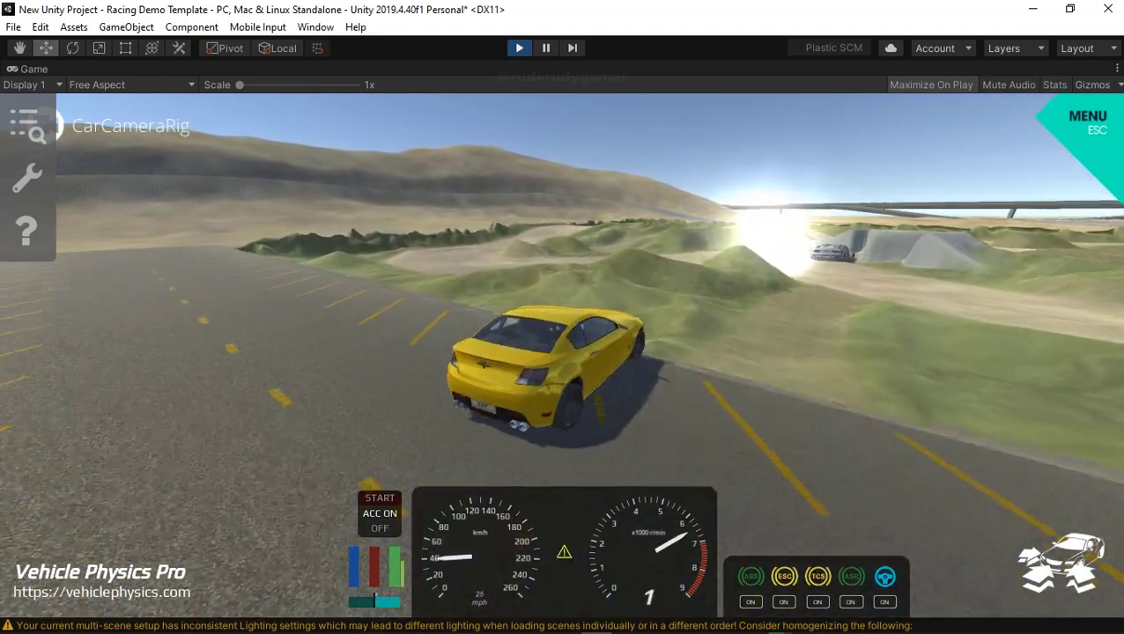
pyautogui.press('Right')
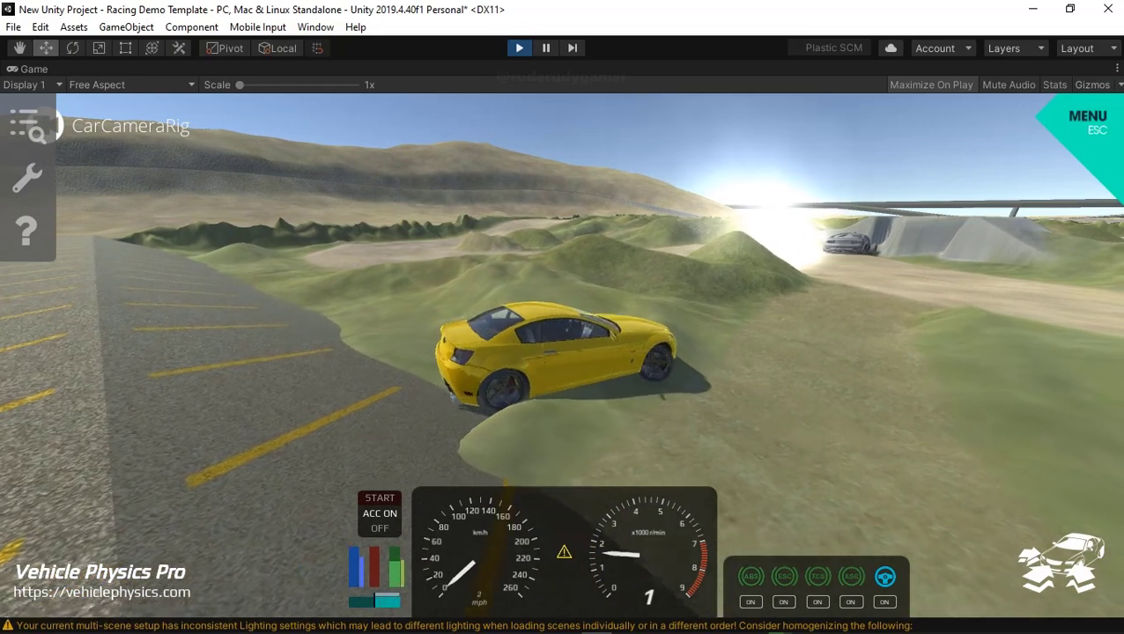
pyautogui.press('Up')
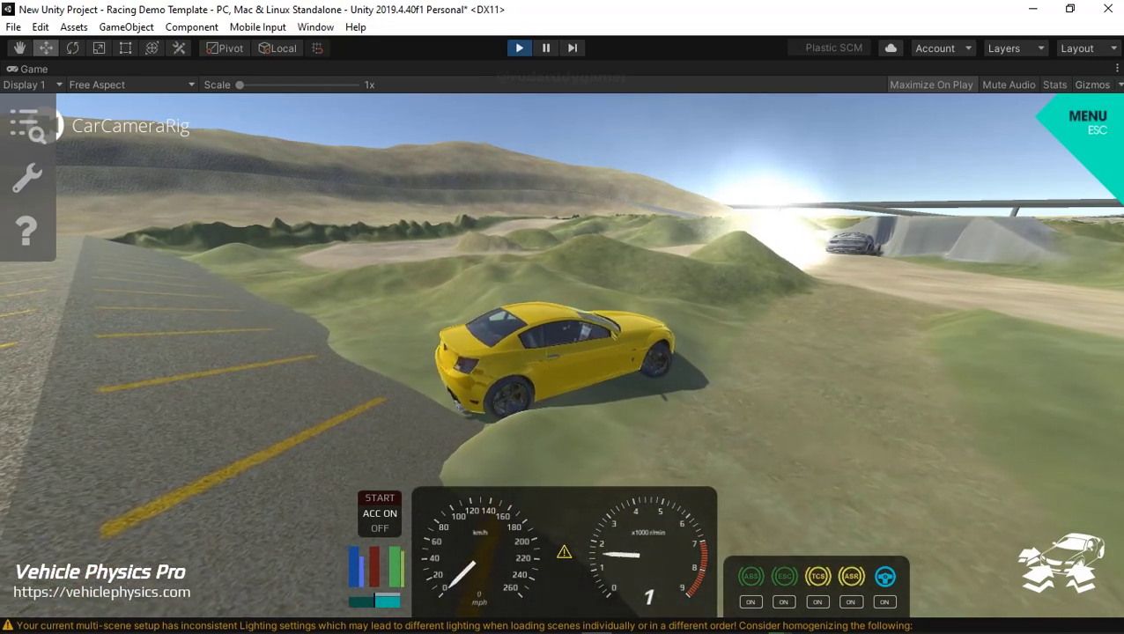
pyautogui.press('Up')
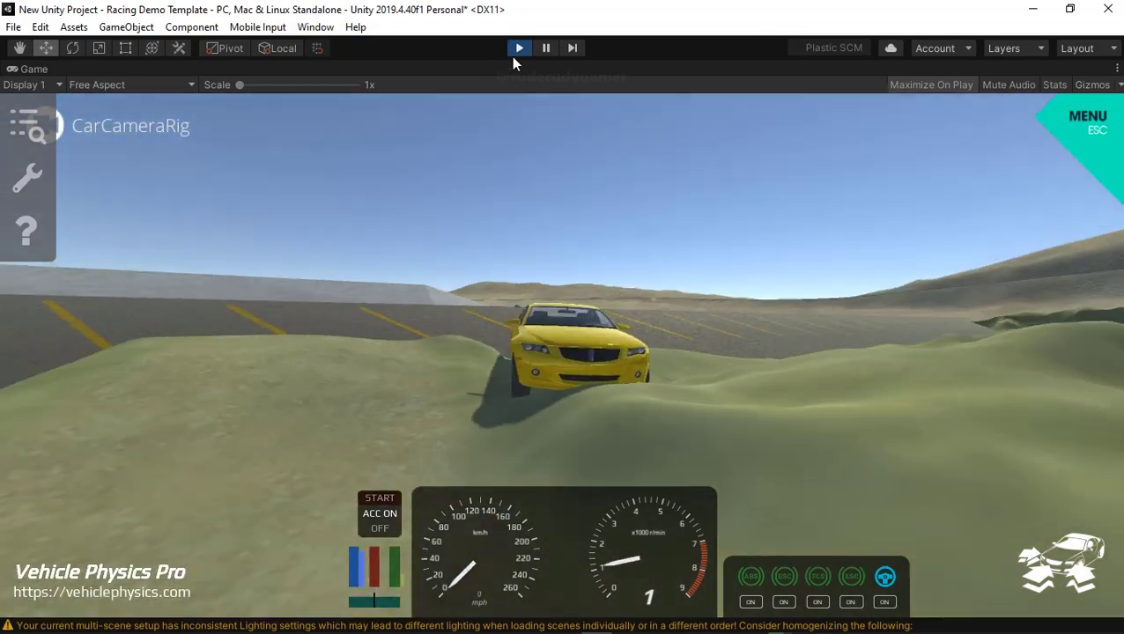
# Step: Stop Play mode and restart the racing demo with Ctrl+P
pyautogui.click(527, 48)
pyautogui.click(518, 50)
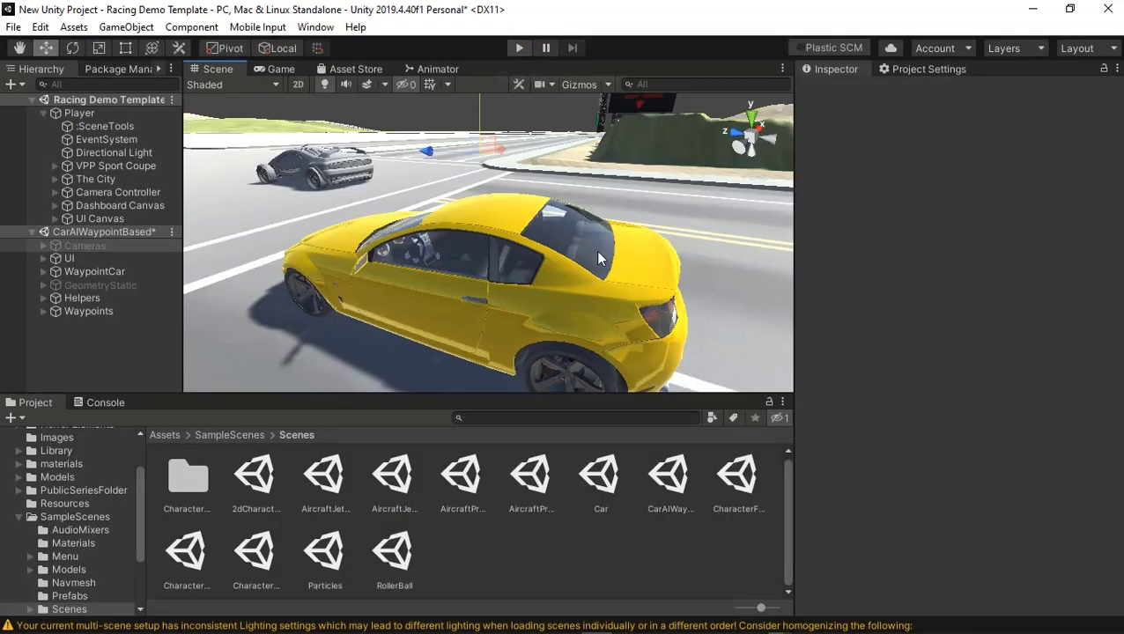
pyautogui.hotkey('ctrl', 'p')
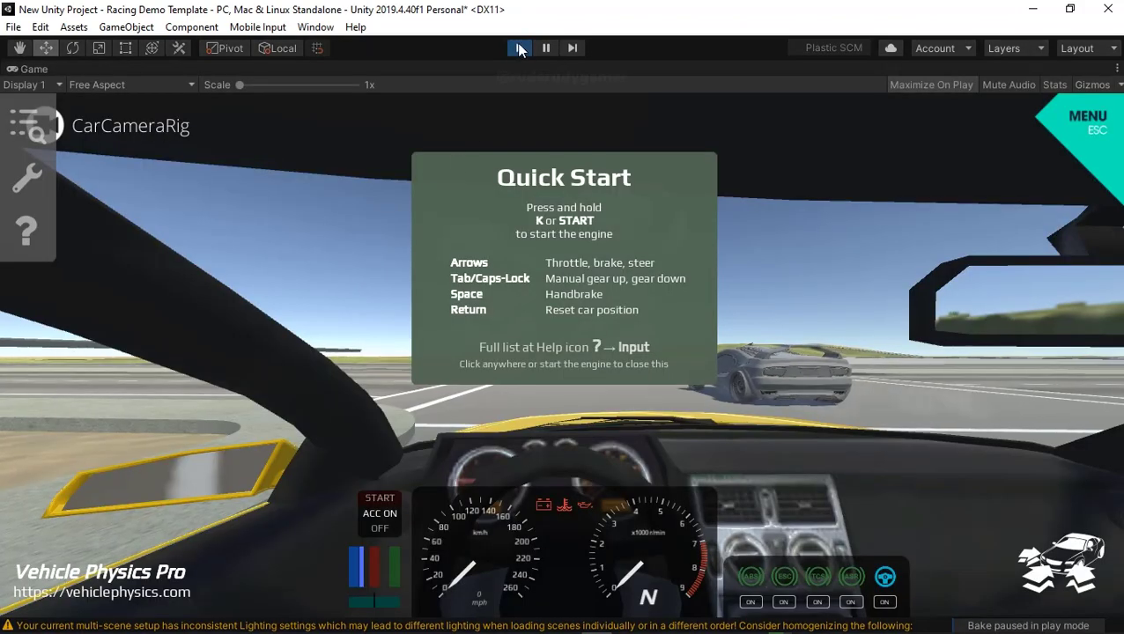
# Step: Start the engine, drive forward, and cycle the camera through hood view to chase view
pyautogui.press('k')
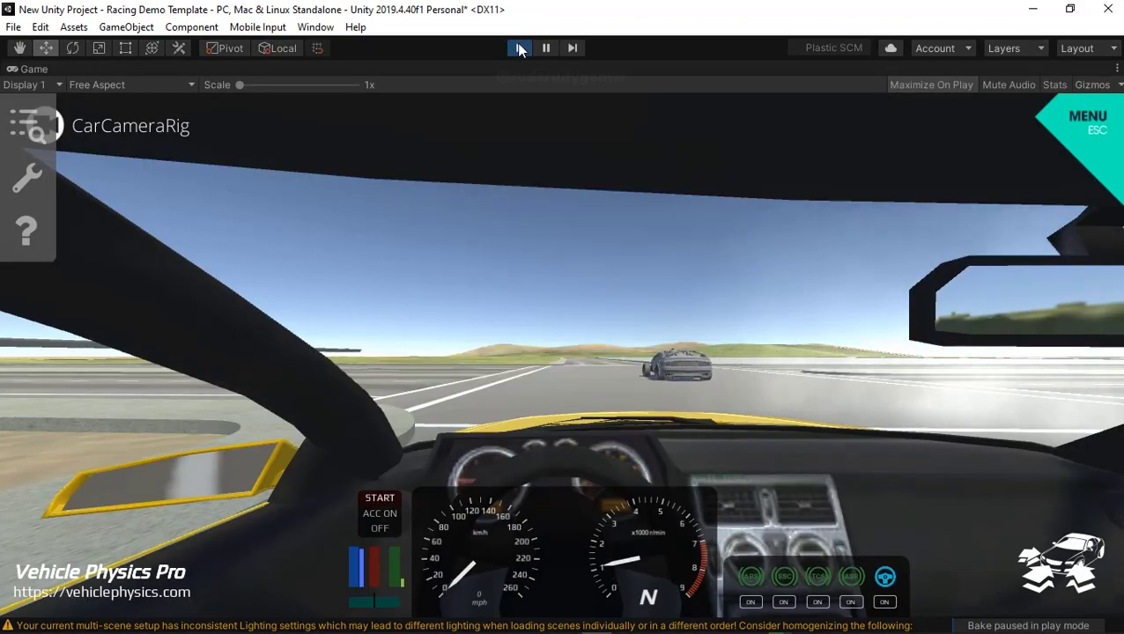
pyautogui.press('Up')
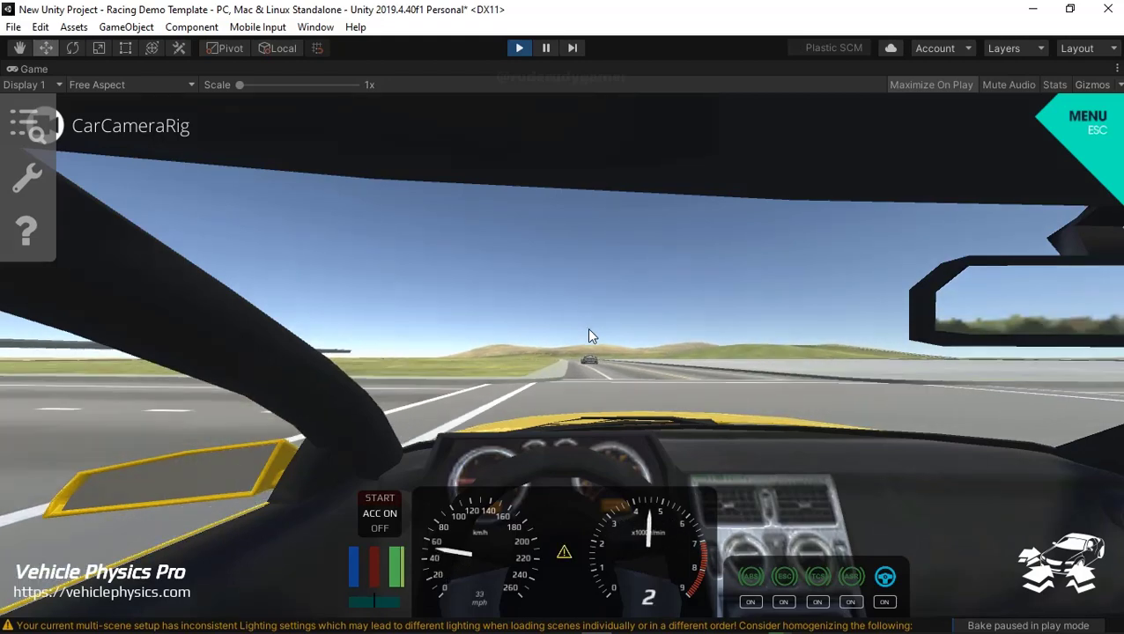
pyautogui.press('c')
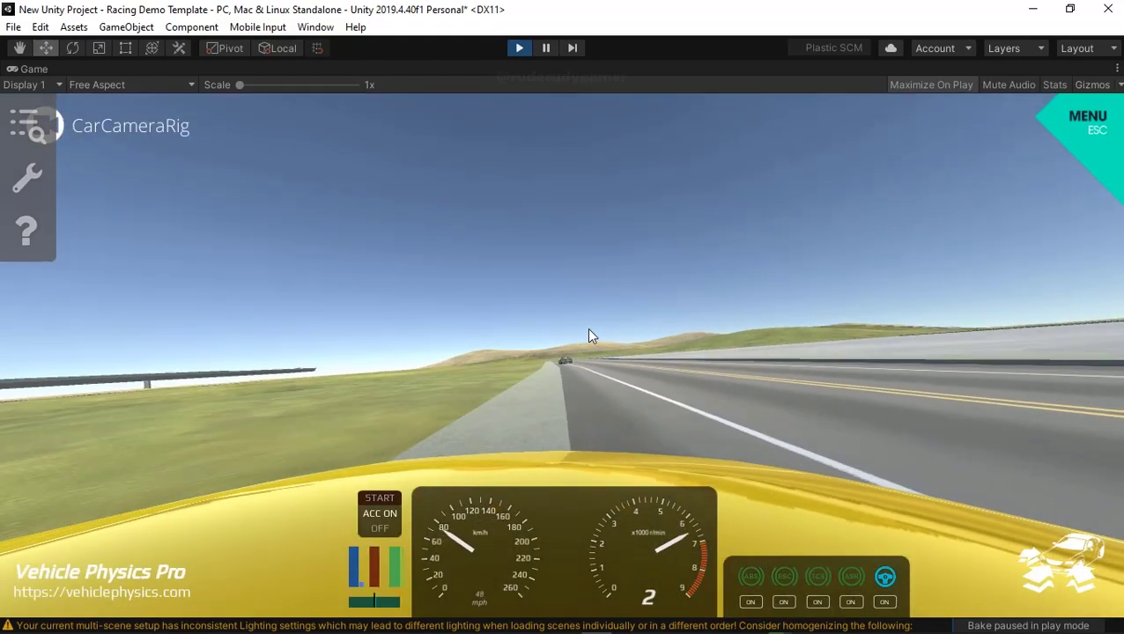
pyautogui.press('c')
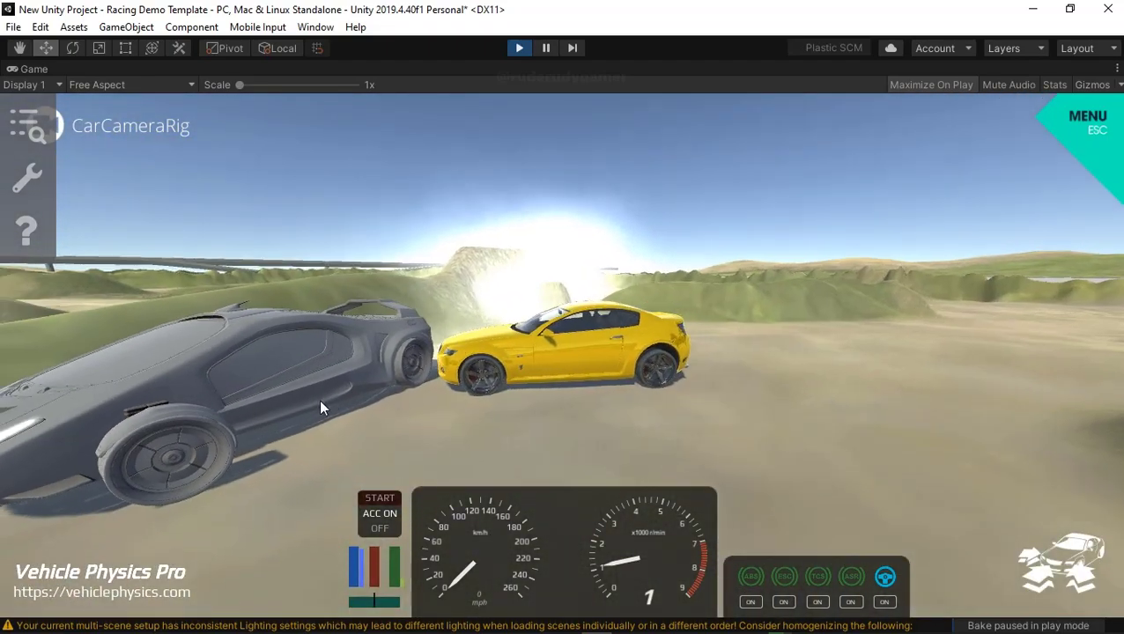
# Step: Bring up the Sample Assets menu listing 2D, Characters, Particles and Vehicles over the game
pyautogui.press('Escape')
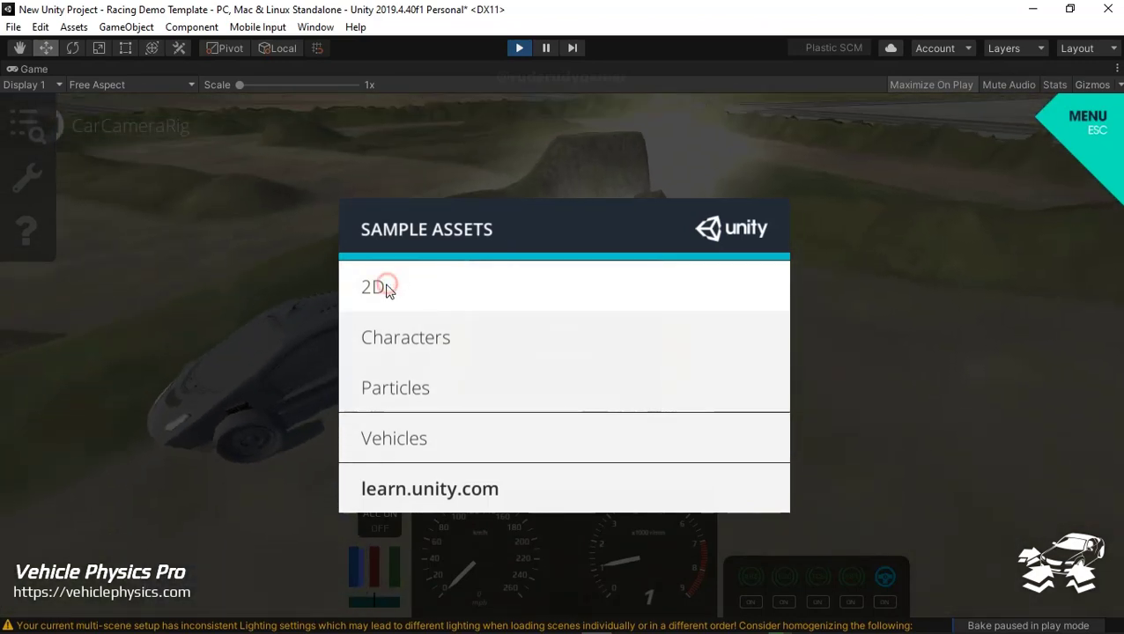
# Step: Try loading the 2D Platformer Character sample, then restart the racing scene after it fails
pyautogui.click(390, 284)
pyautogui.click(399, 317)
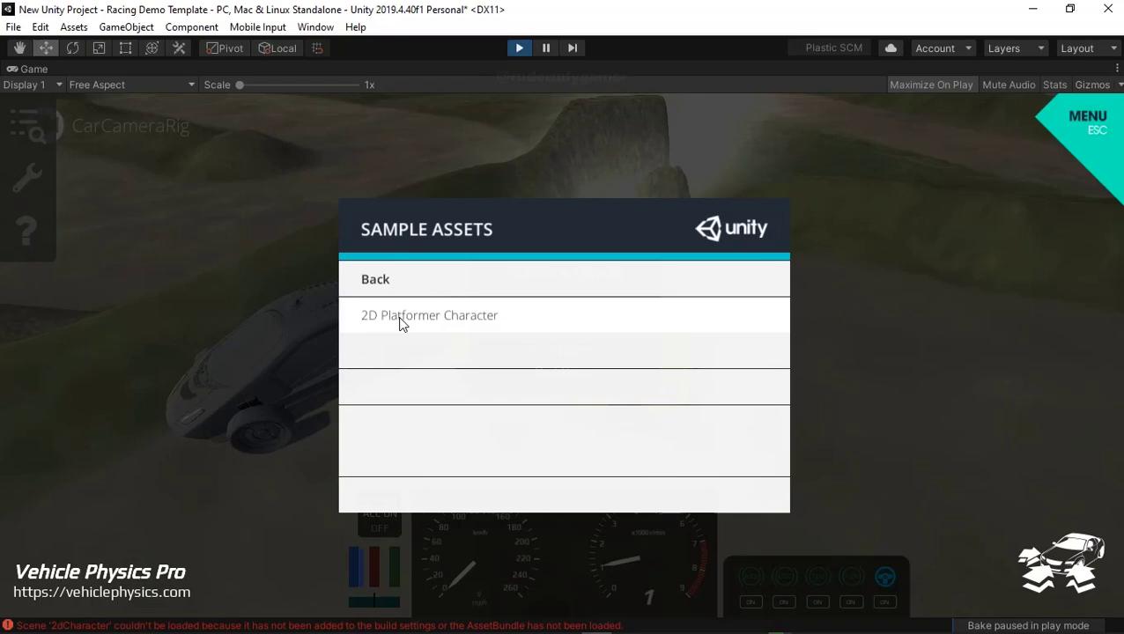
pyautogui.click(519, 49)
pyautogui.click(519, 48)
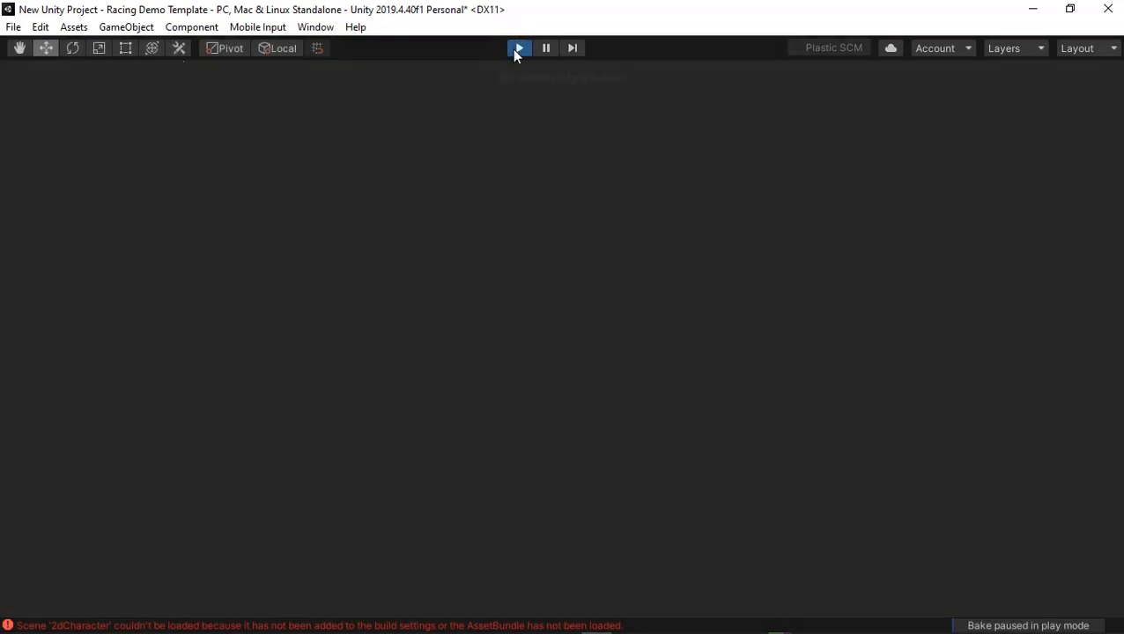
# Step: Start the engine and drive in cockpit view, braking through the curve and steering left
pyautogui.press('k')
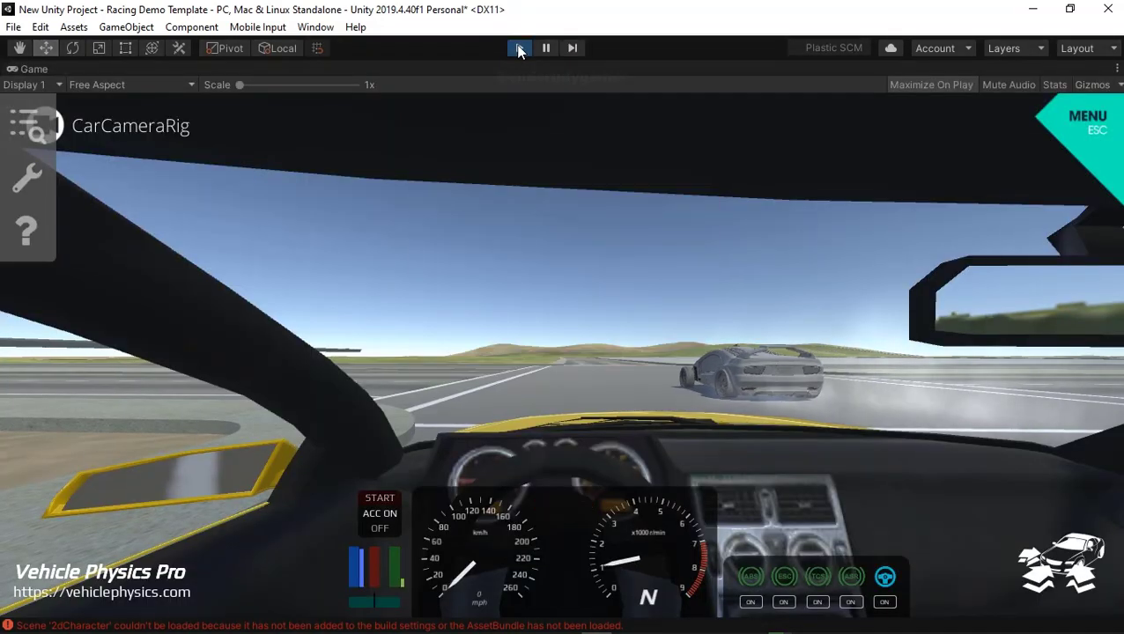
pyautogui.press('w')
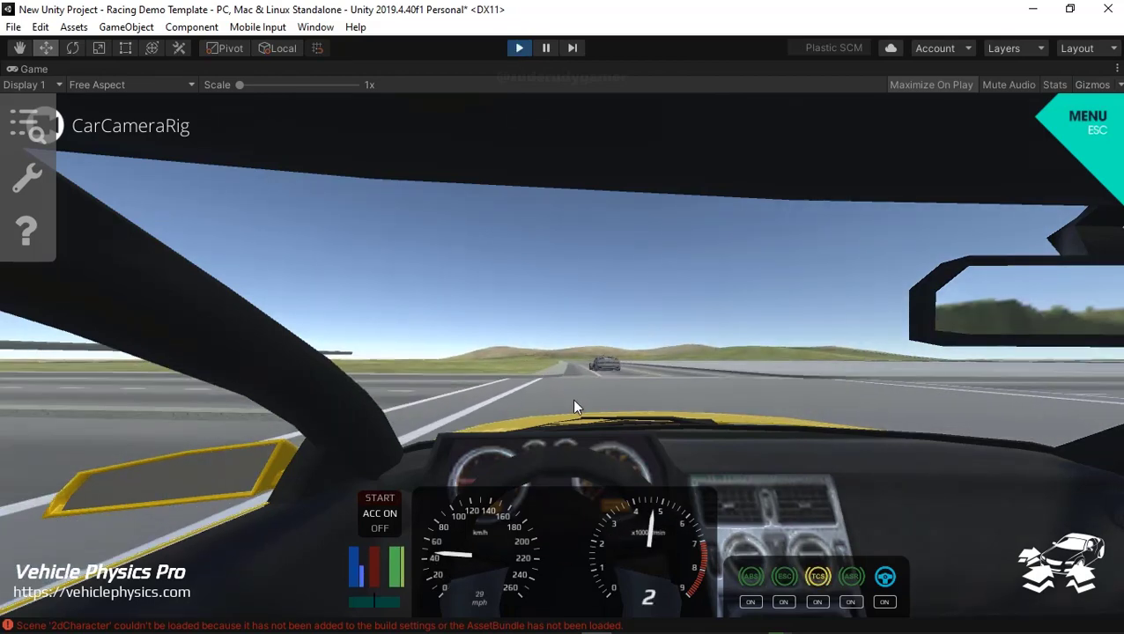
pyautogui.press('d')
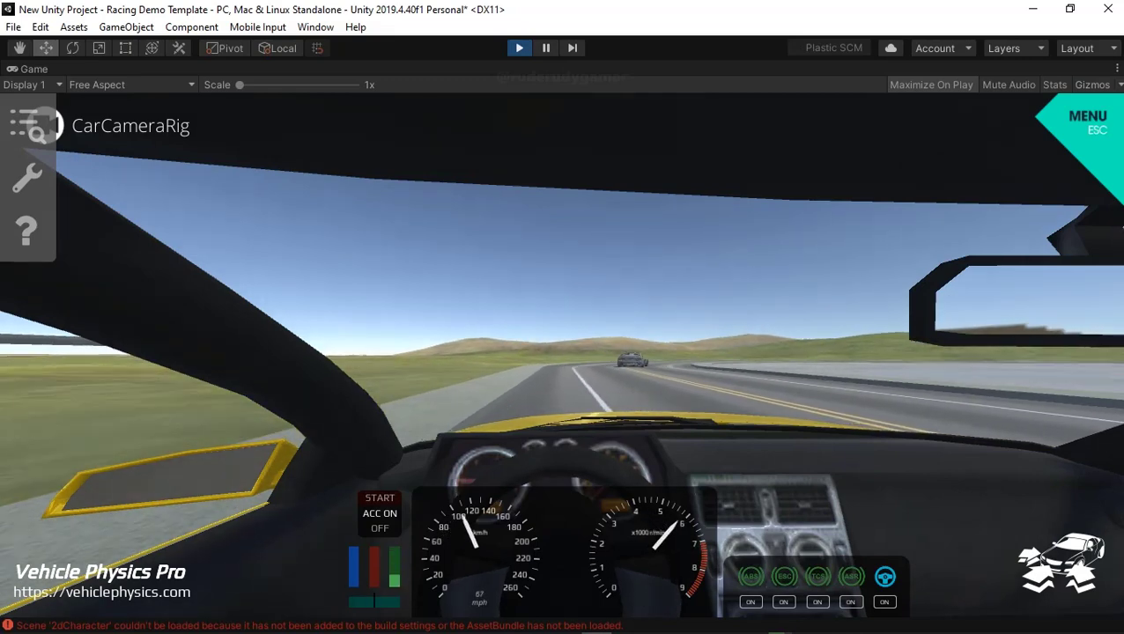
pyautogui.press('s')
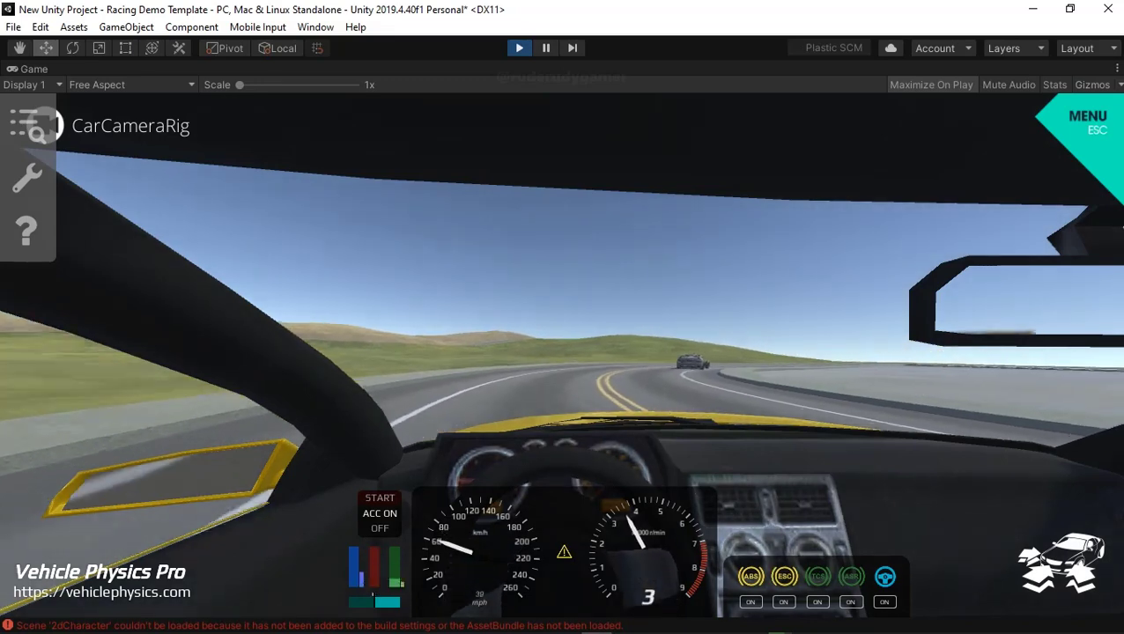
pyautogui.press('w')
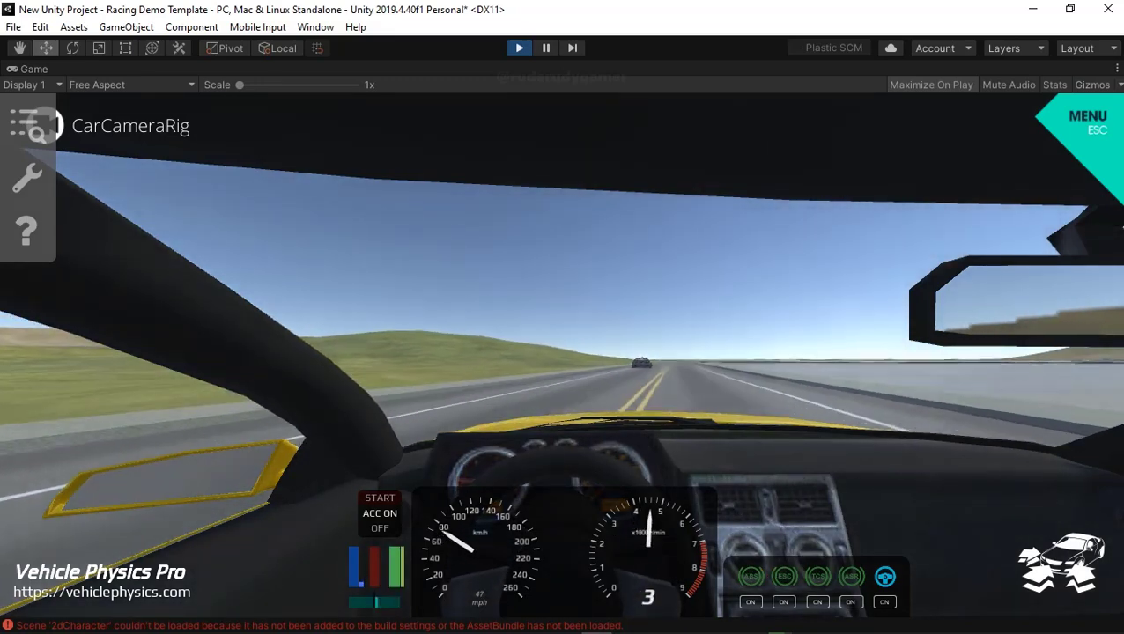
pyautogui.press('a')
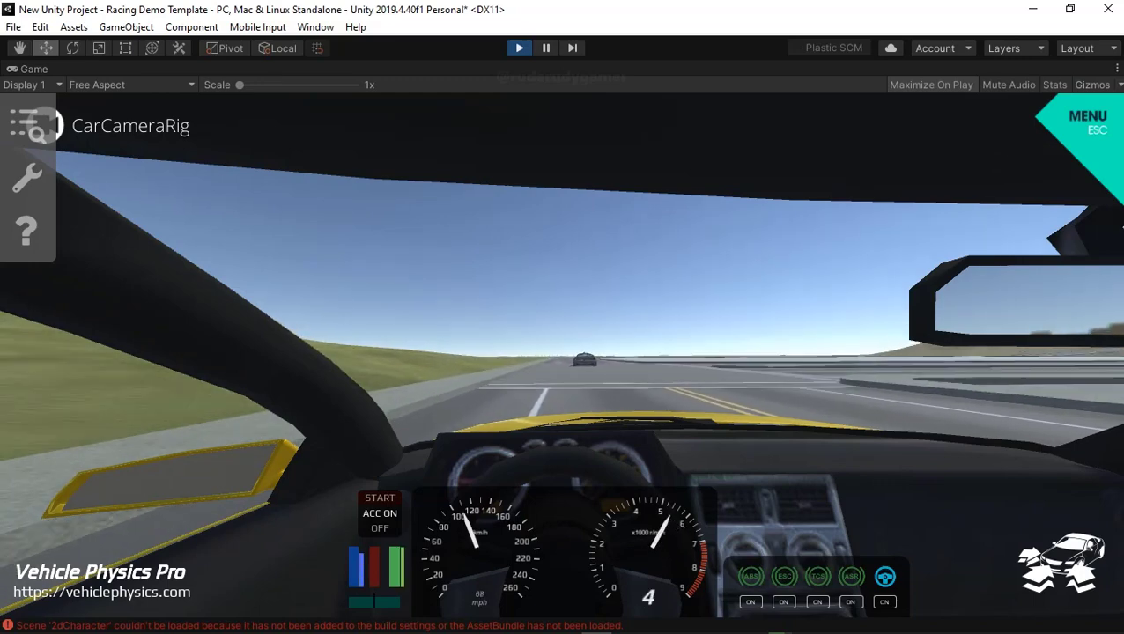
# Step: Brake and swerve across the road, accelerate to high speed, then reset the car's position
pyautogui.press('s')
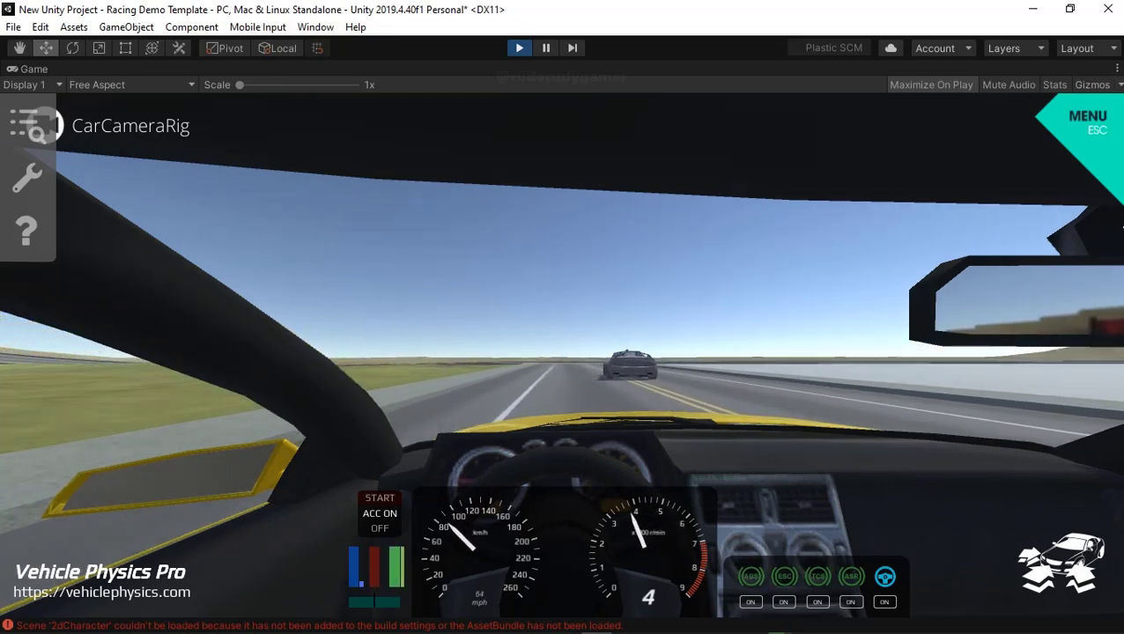
pyautogui.press('s')
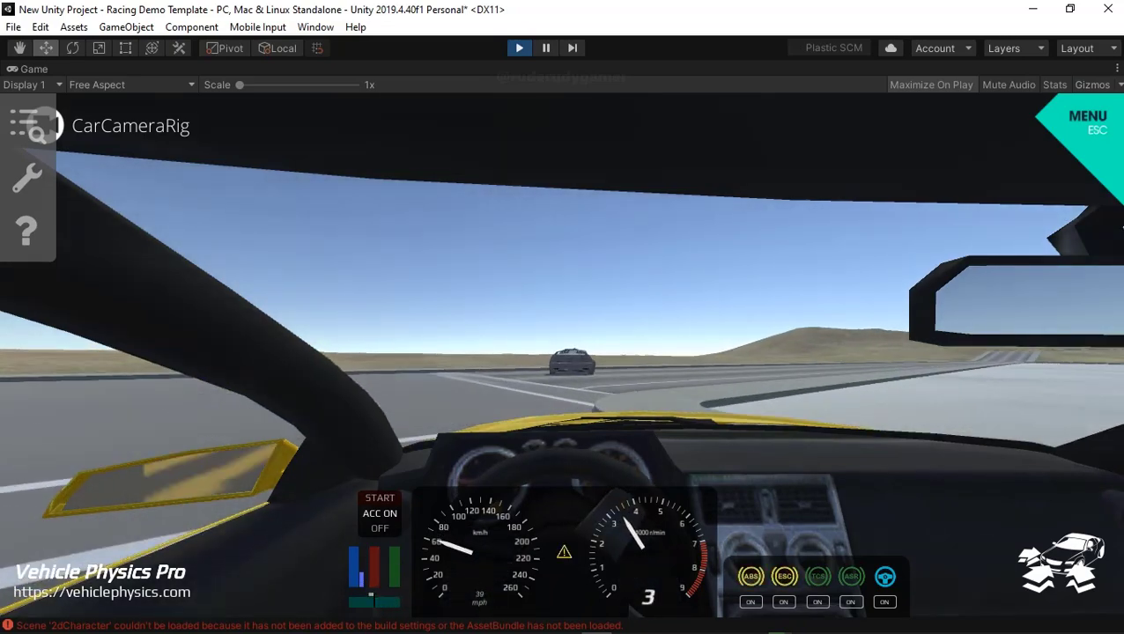
pyautogui.press('d')
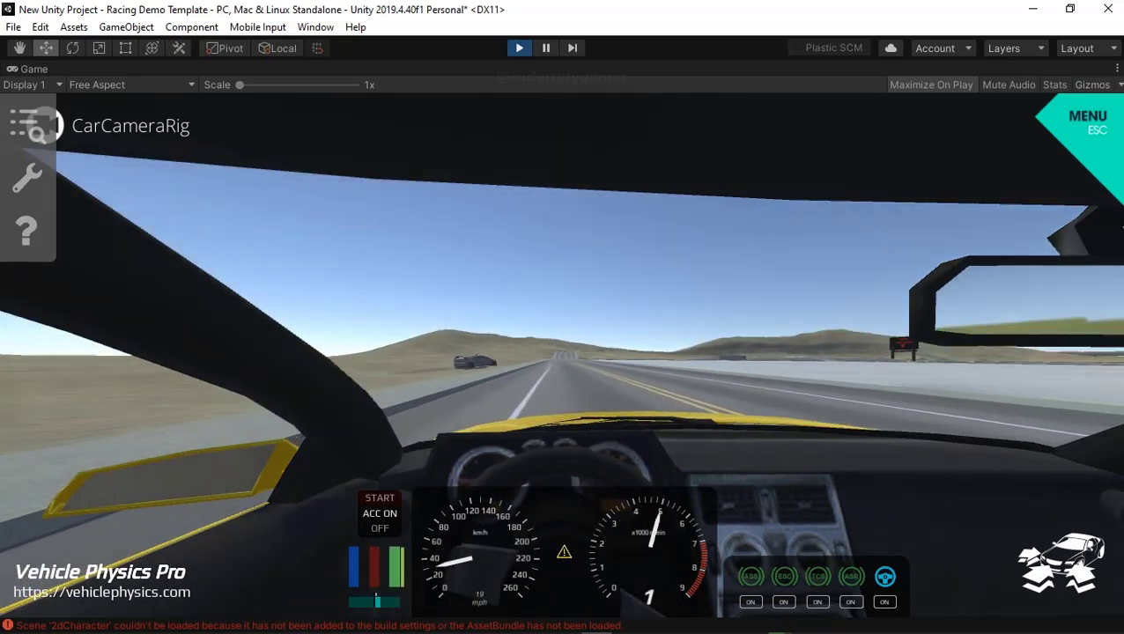
pyautogui.press('a')
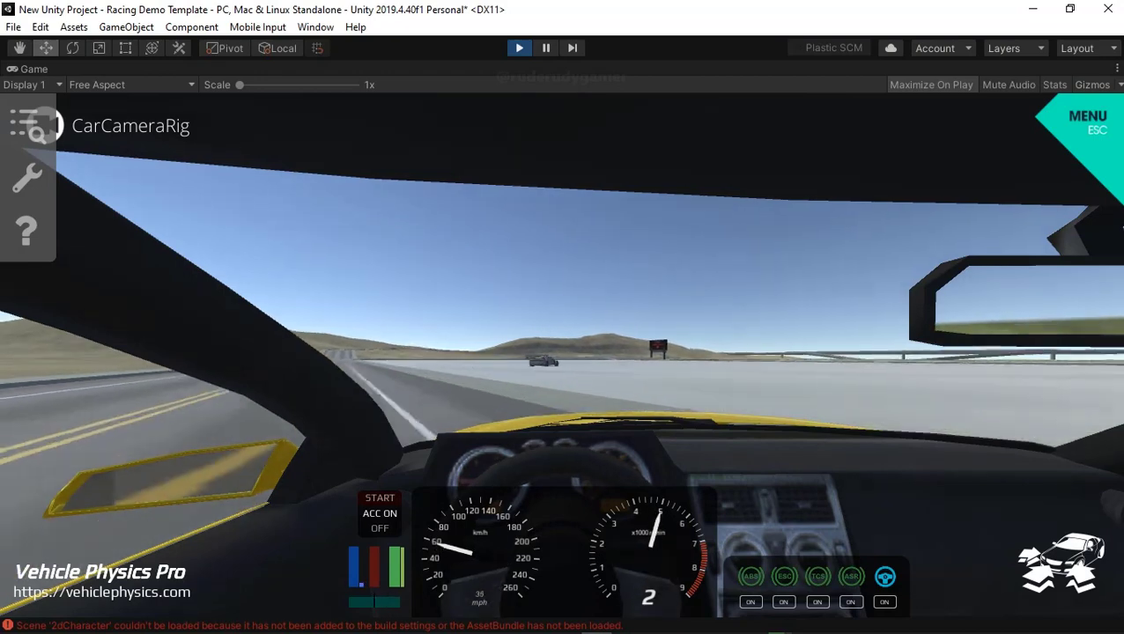
pyautogui.press('w')
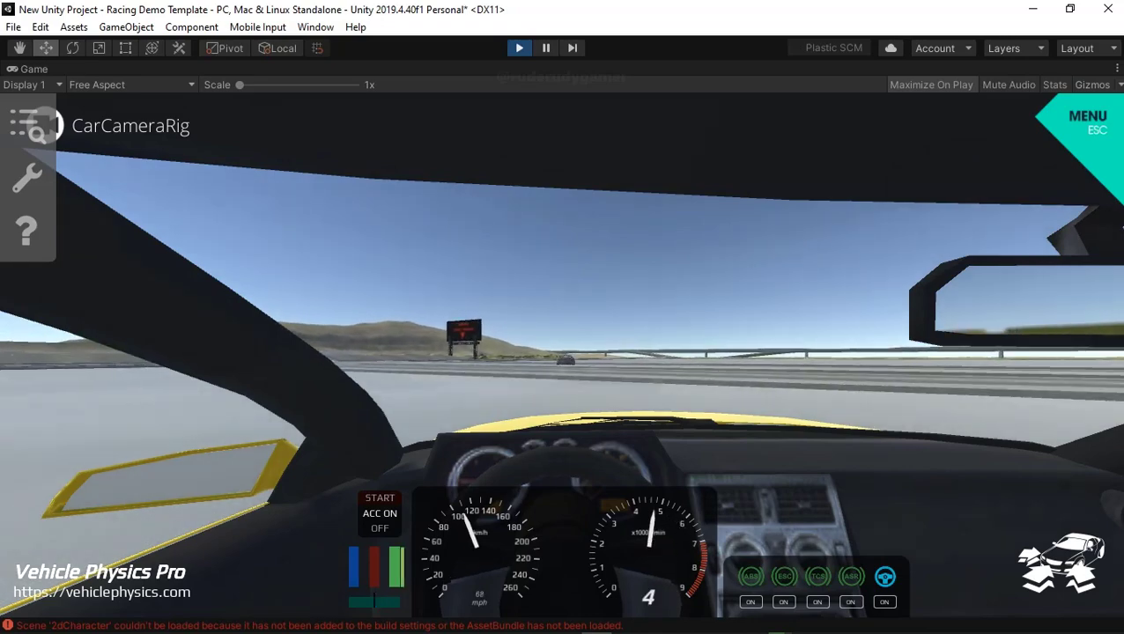
pyautogui.press('d')
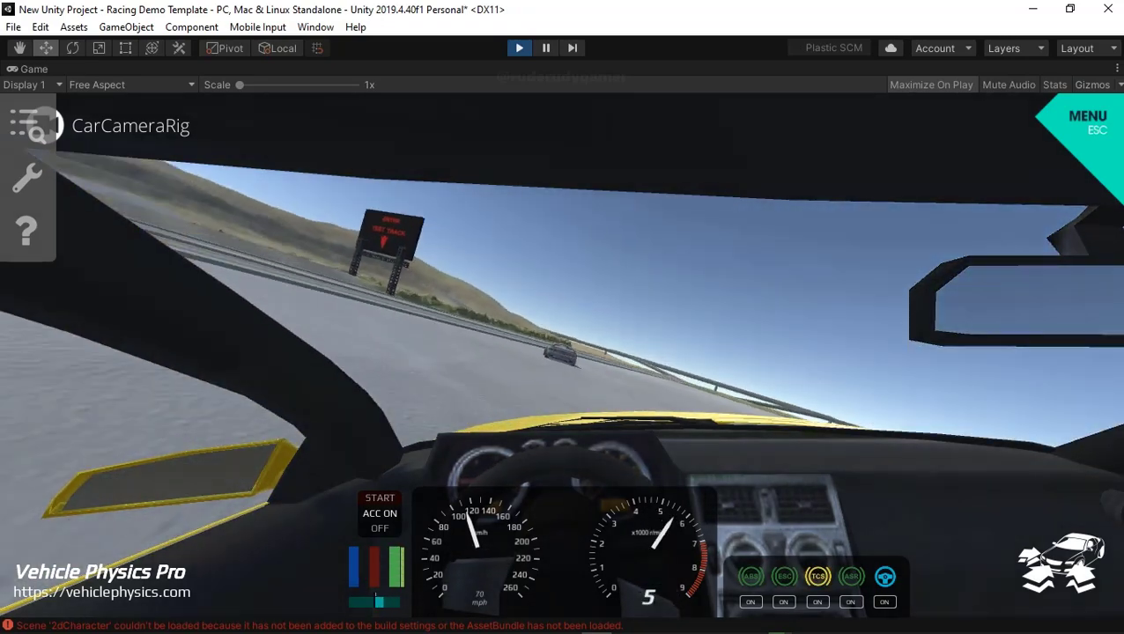
pyautogui.press('r')
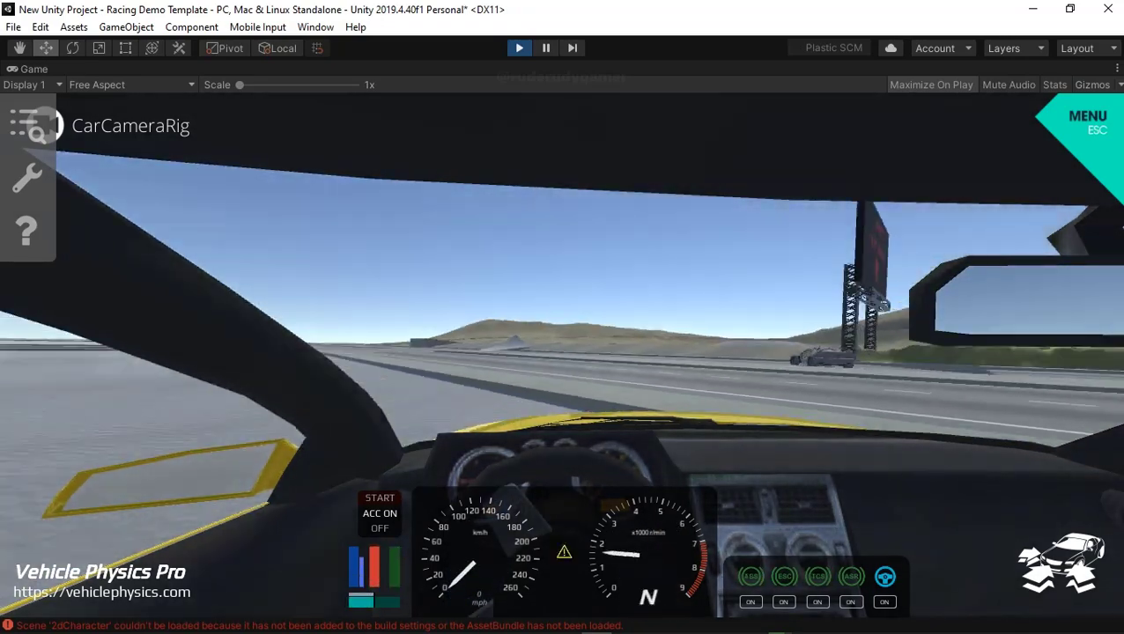